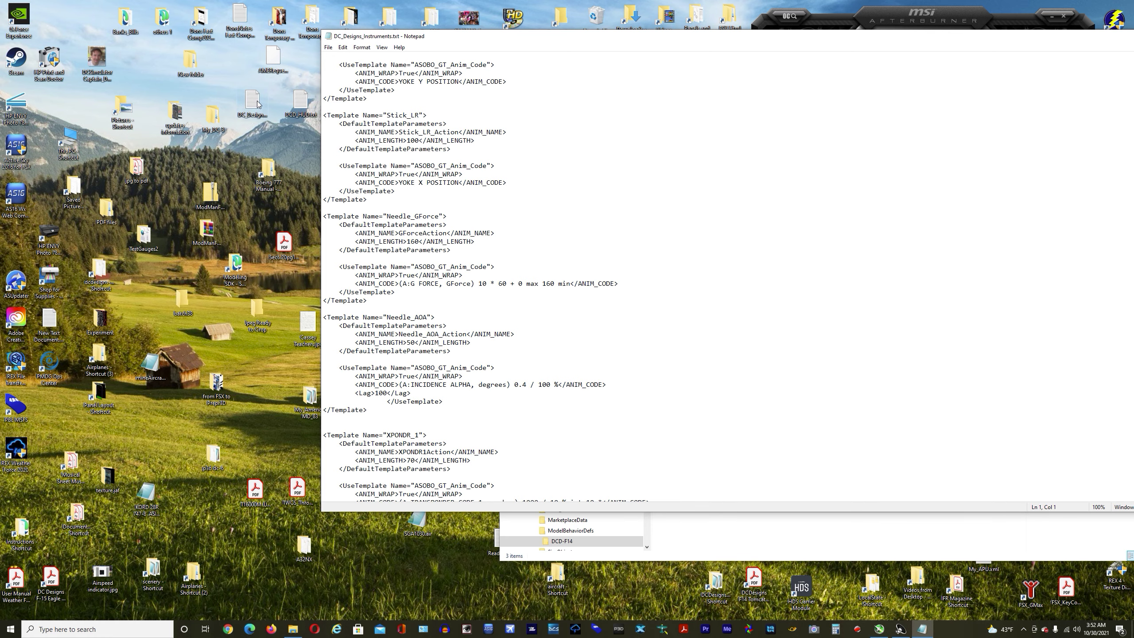
{"action": "left_click_drag", "start_coordinate": [553, 39], "coordinate": [500, 58]}
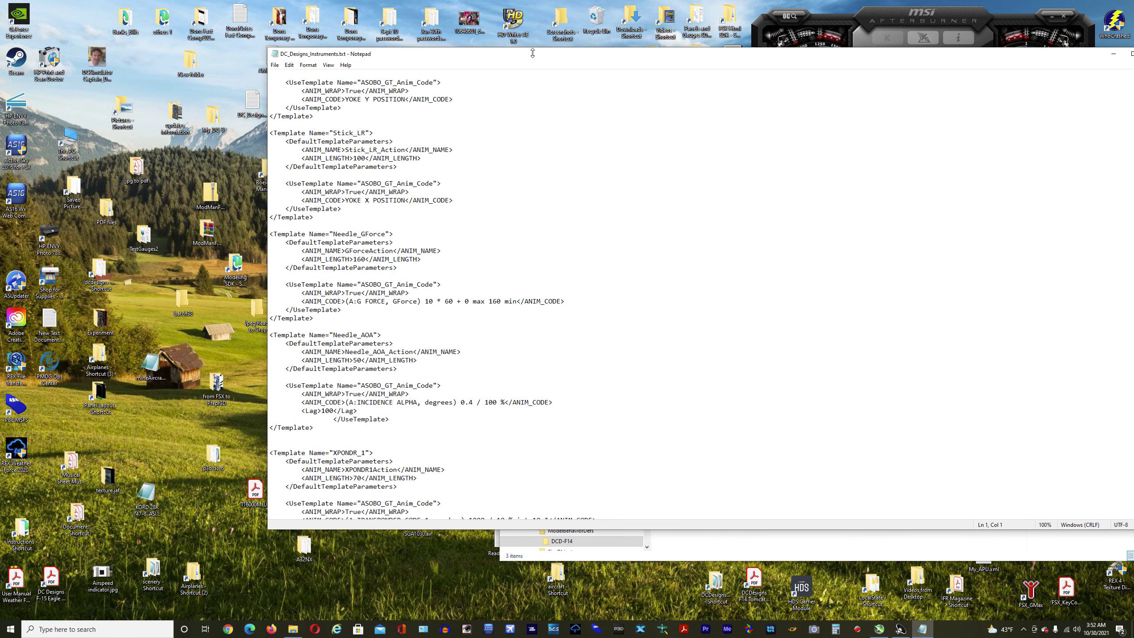
{"action": "left_click_drag", "start_coordinate": [524, 58], "coordinate": [643, 67]}
{"action": "left_click", "coordinate": [231, 272]}
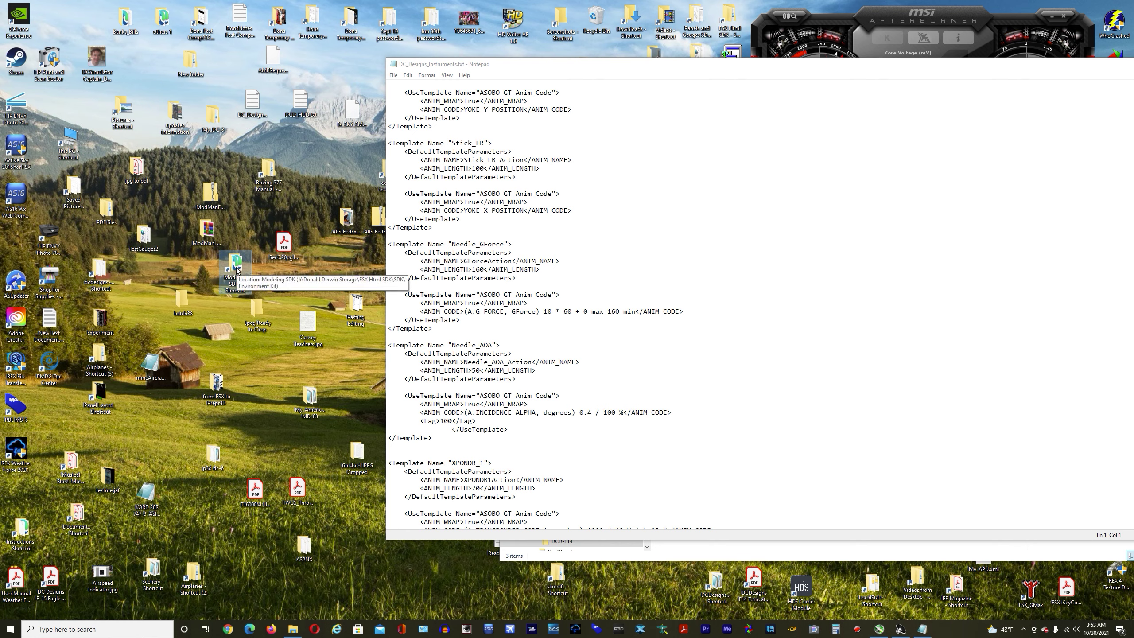
{"action": "left_click_drag", "start_coordinate": [677, 67], "coordinate": [631, 55]}
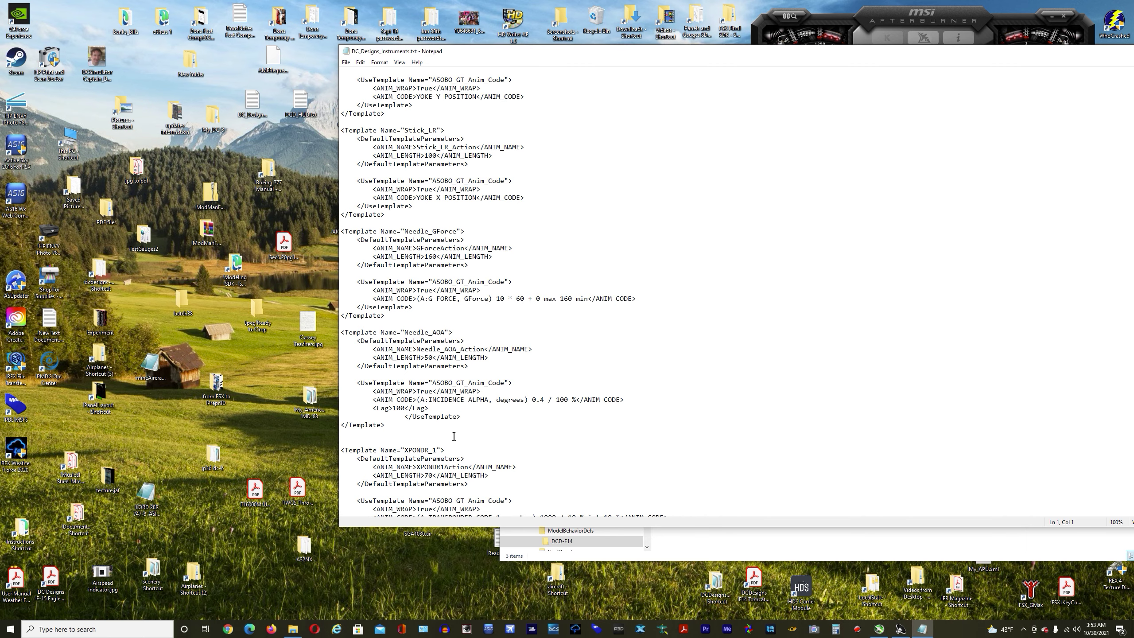
{"action": "left_click_drag", "start_coordinate": [564, 52], "coordinate": [602, 56]}
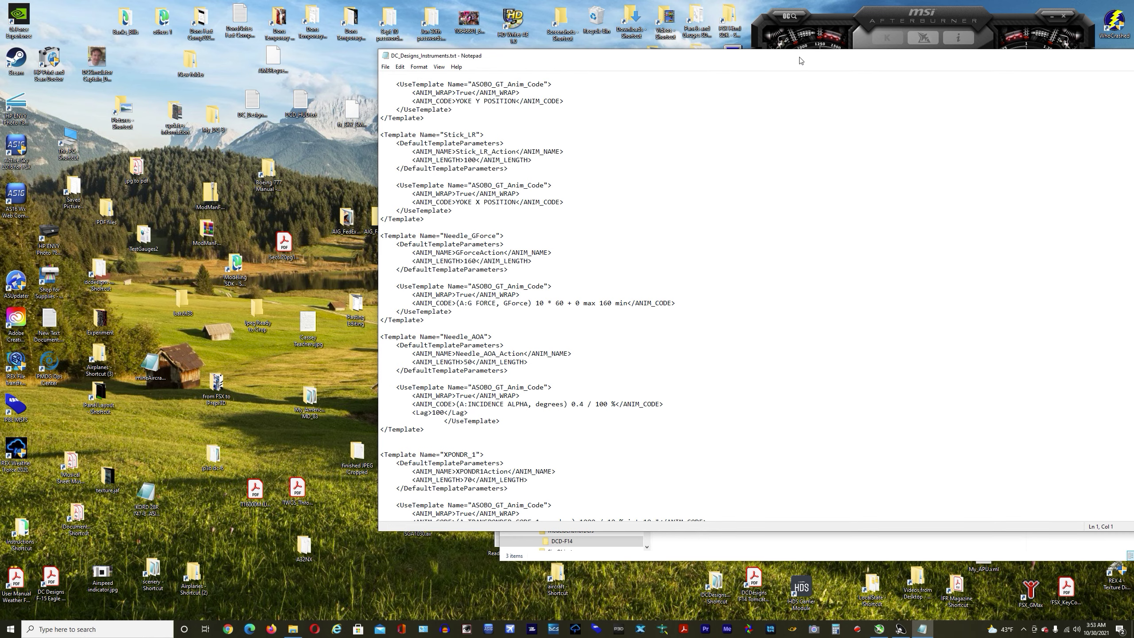
{"action": "left_click_drag", "start_coordinate": [803, 59], "coordinate": [739, 57]}
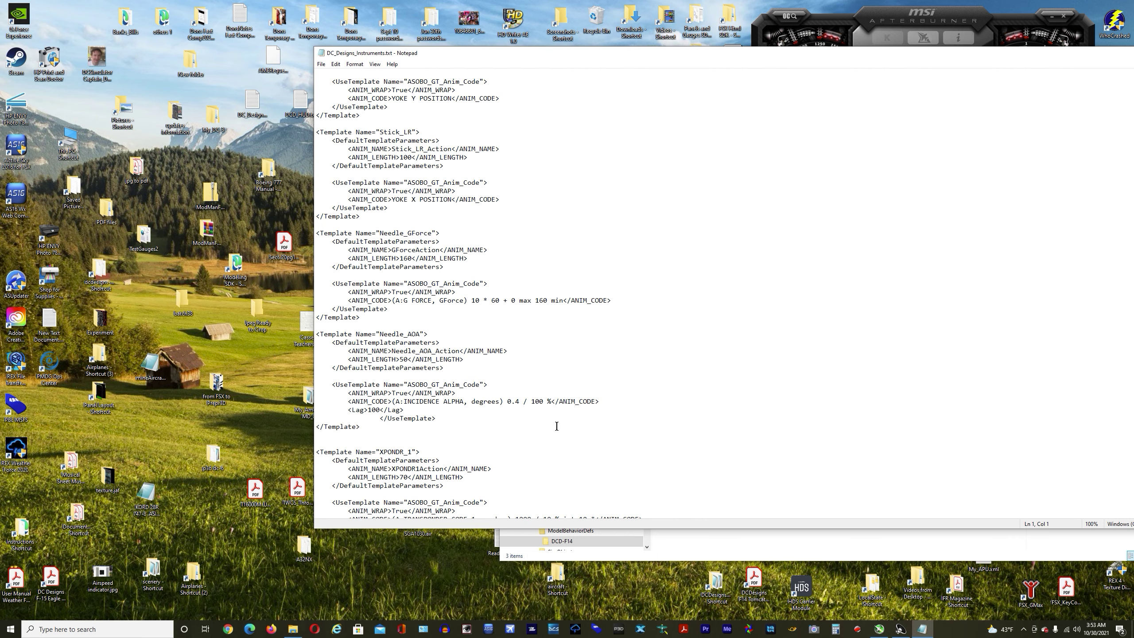
{"action": "scroll", "coordinate": [682, 397], "scroll_direction": "down", "scroll_amount": 1}
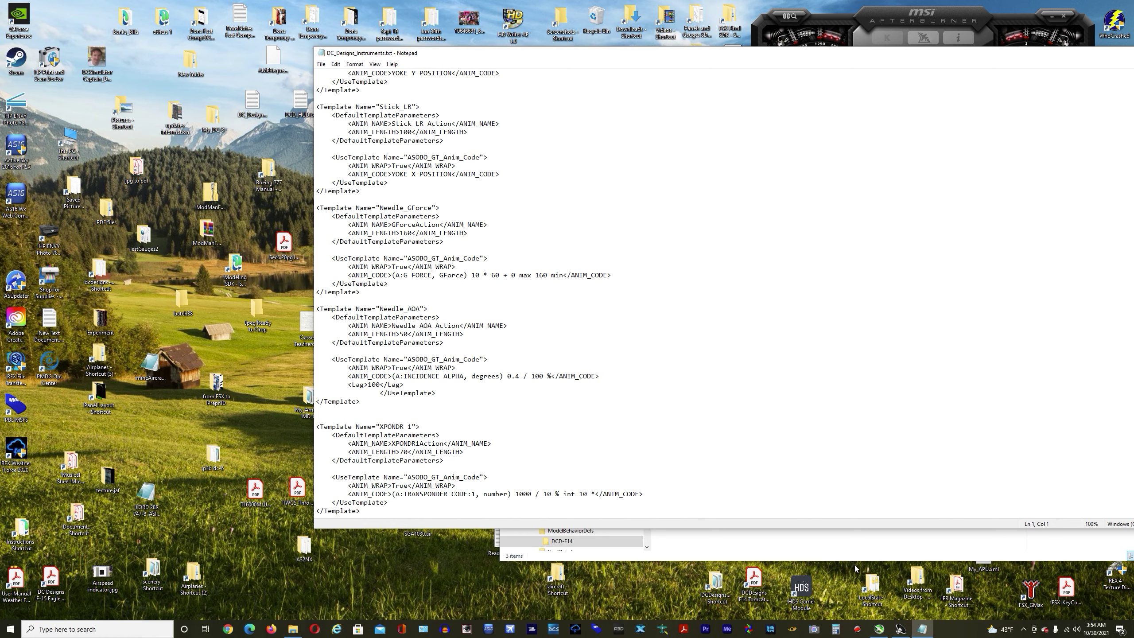
Switch to Calculator, divide 100 by 0.4 to check the Needle_AOA scaling, and close the calculator
{"action": "left_click", "coordinate": [836, 630]}
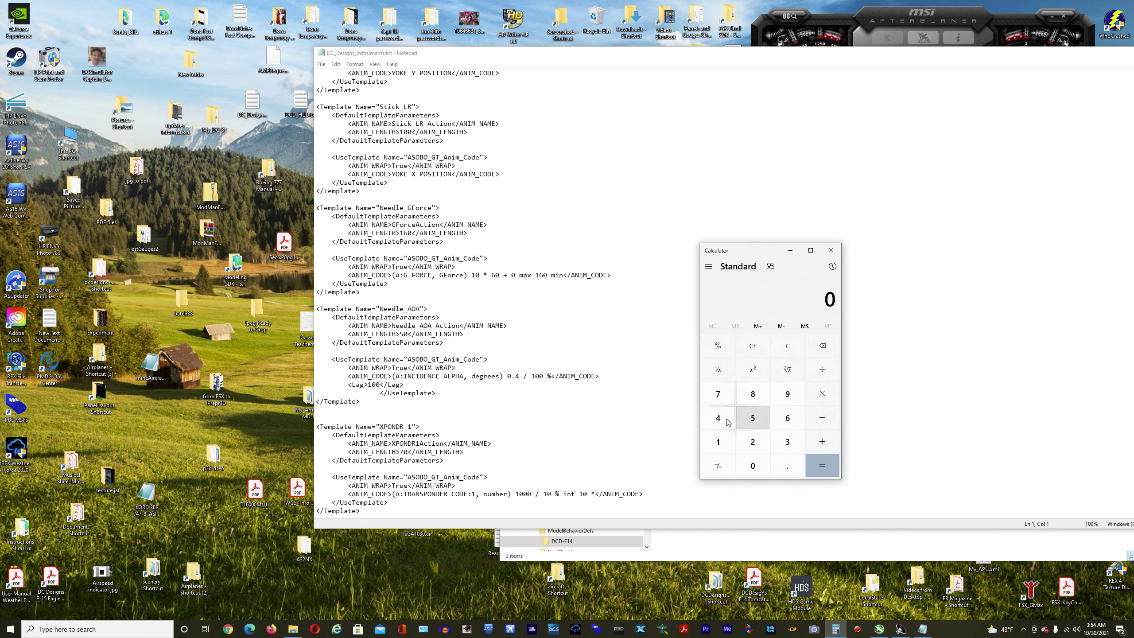
{"action": "left_click", "coordinate": [717, 442]}
{"action": "left_click", "coordinate": [756, 473]}
{"action": "left_click", "coordinate": [756, 473]}
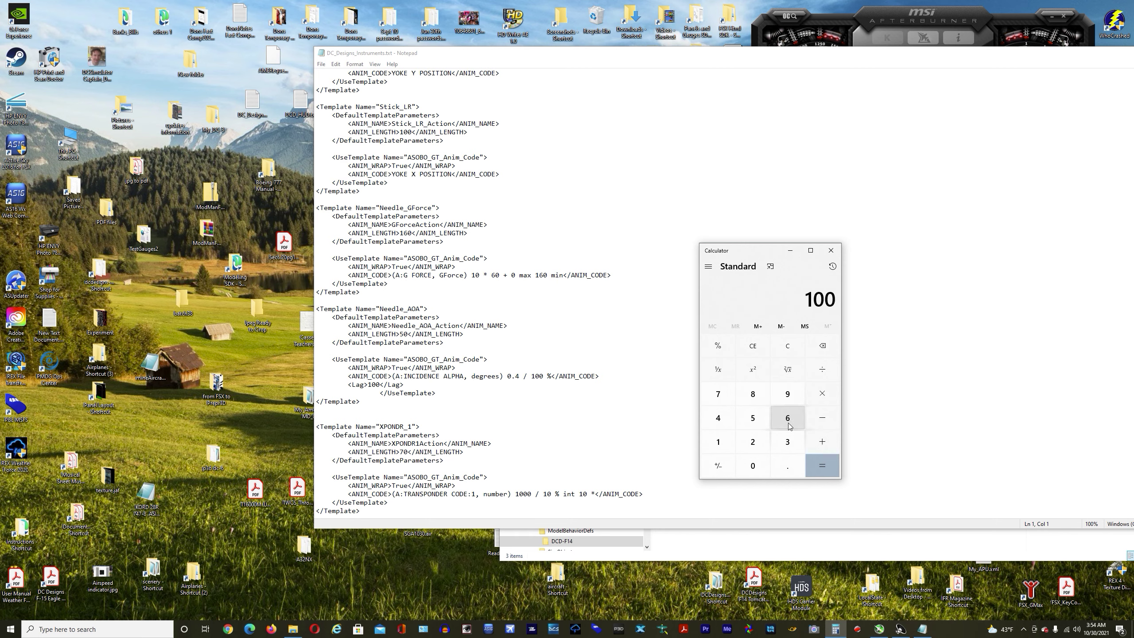
{"action": "left_click", "coordinate": [820, 374]}
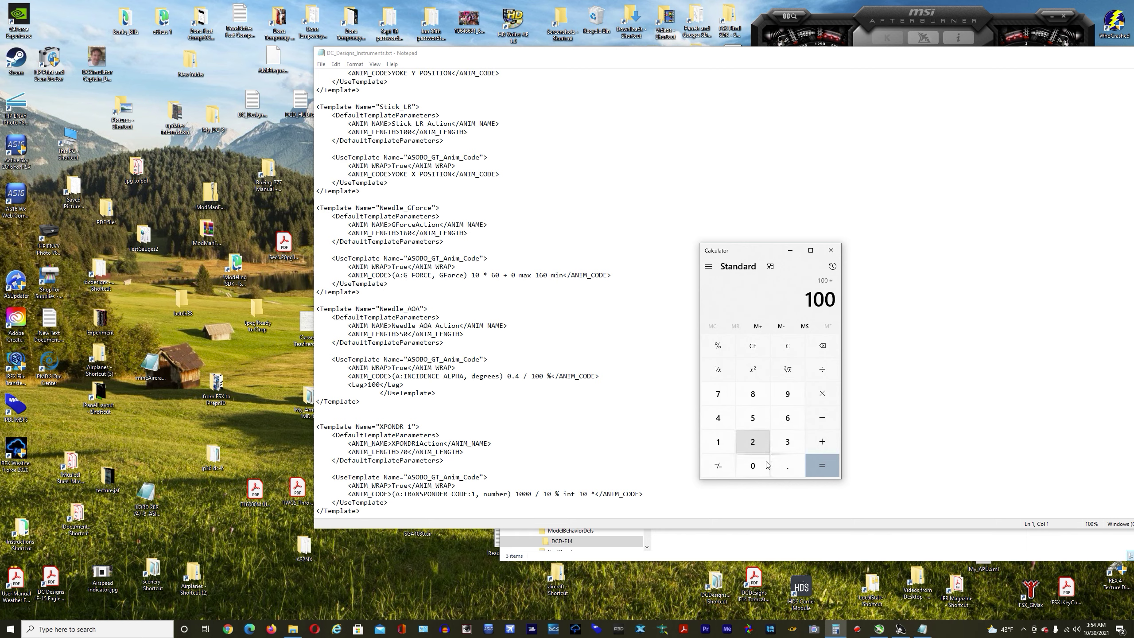
{"action": "left_click", "coordinate": [788, 465]}
{"action": "left_click", "coordinate": [719, 425]}
{"action": "left_click", "coordinate": [818, 473]}
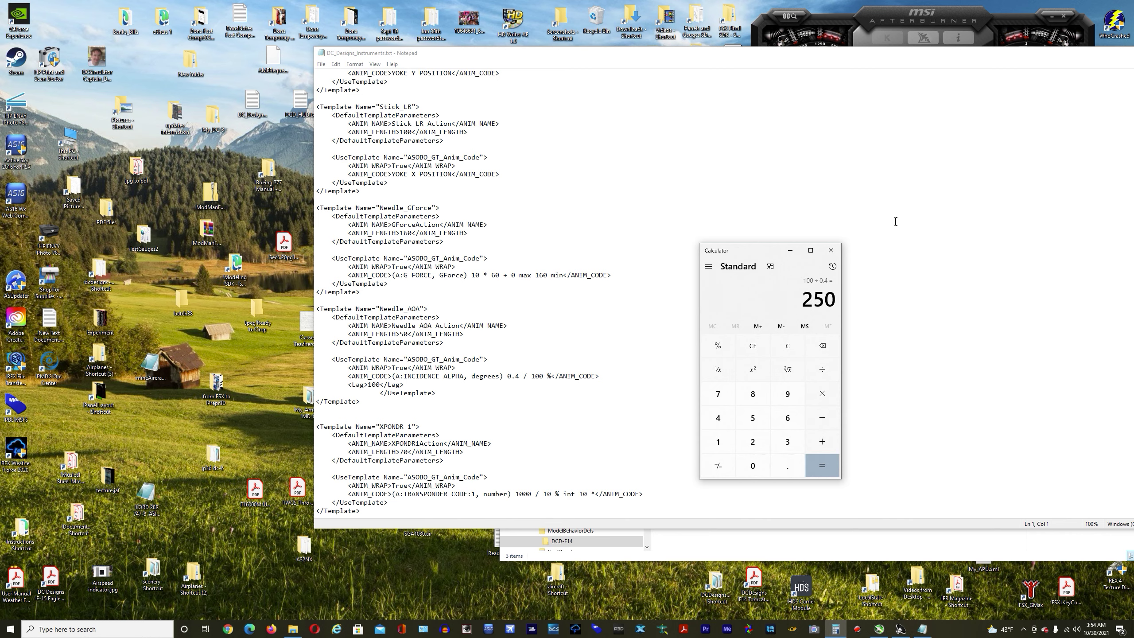
{"action": "left_click", "coordinate": [831, 250]}
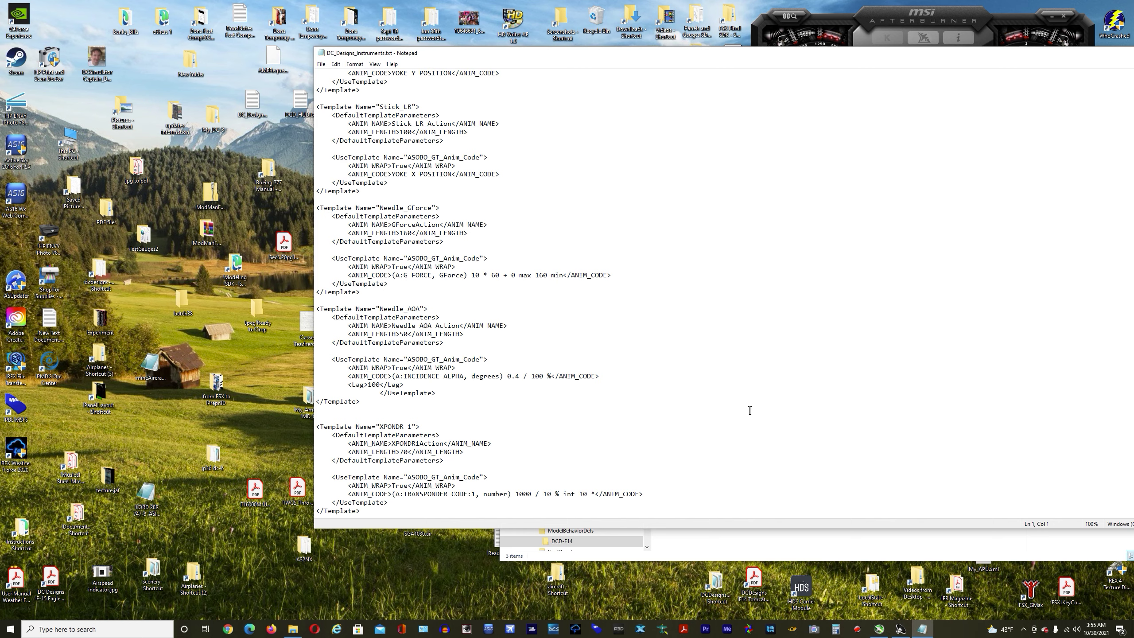
Close the DC_Designs_Instruments.txt file after looking over its animation templates
{"action": "left_click_drag", "start_coordinate": [682, 60], "coordinate": [642, 62]}
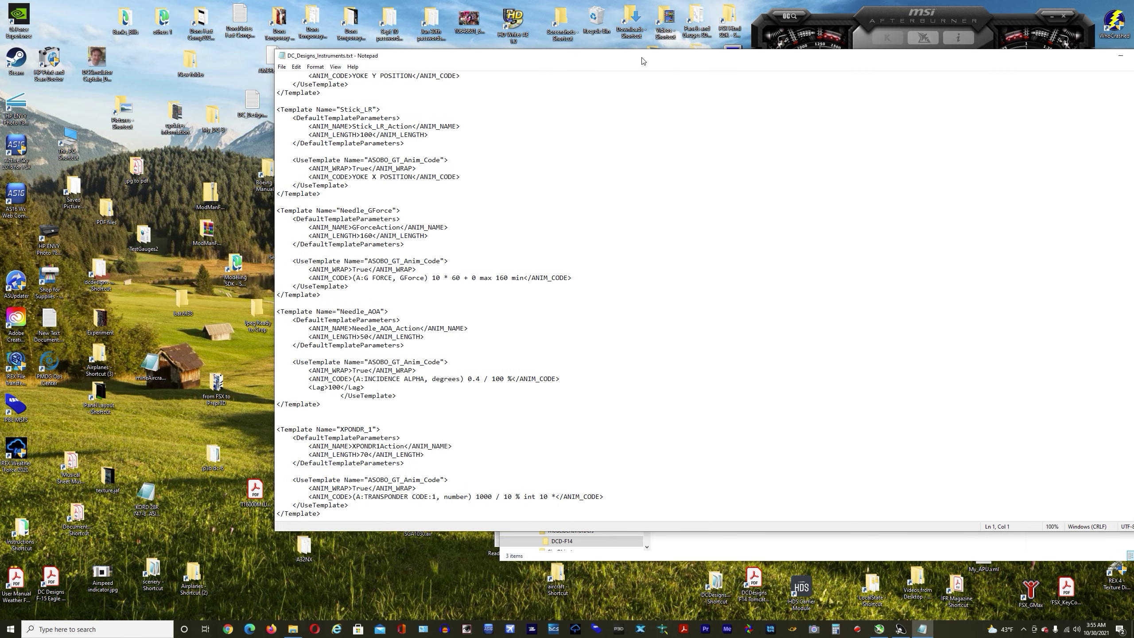
{"action": "scroll", "coordinate": [611, 412], "scroll_direction": "down", "scroll_amount": 1}
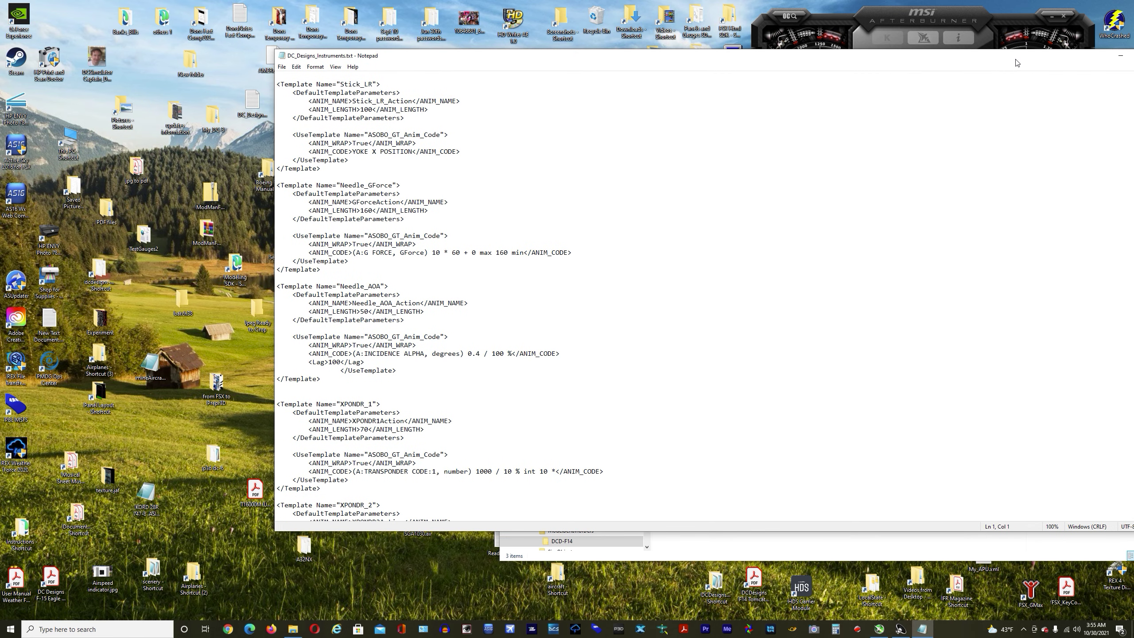
{"action": "left_click_drag", "start_coordinate": [1012, 59], "coordinate": [850, 65]}
{"action": "left_click", "coordinate": [999, 61]}
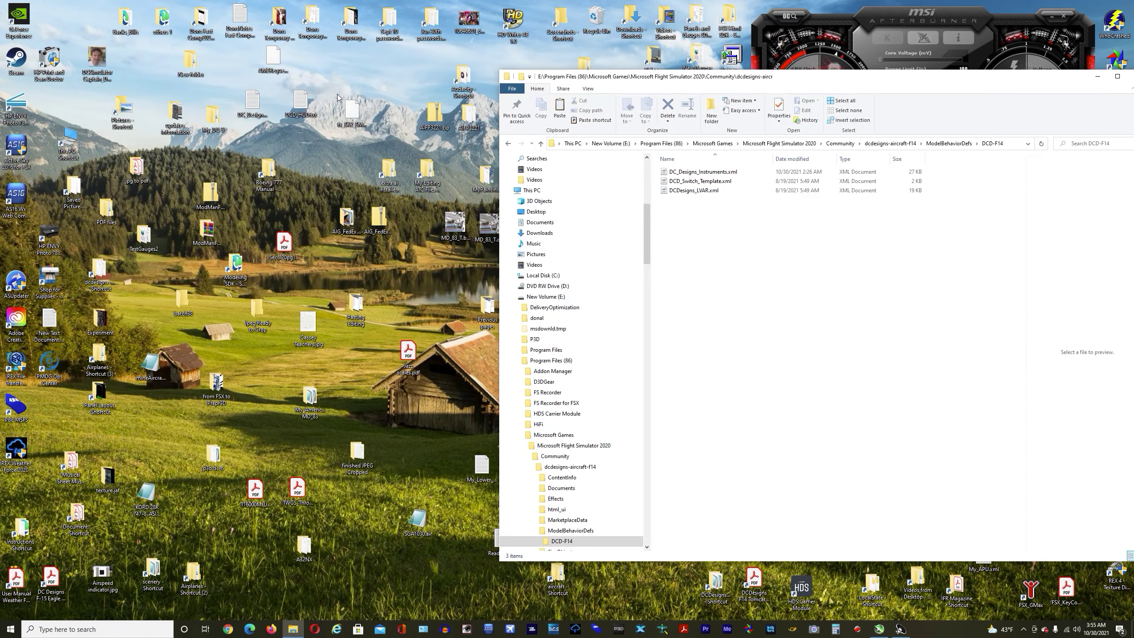
Change the extension of the desktop DC_Designs_Instruments file to xml and accept the extension change
{"action": "left_click", "coordinate": [268, 125]}
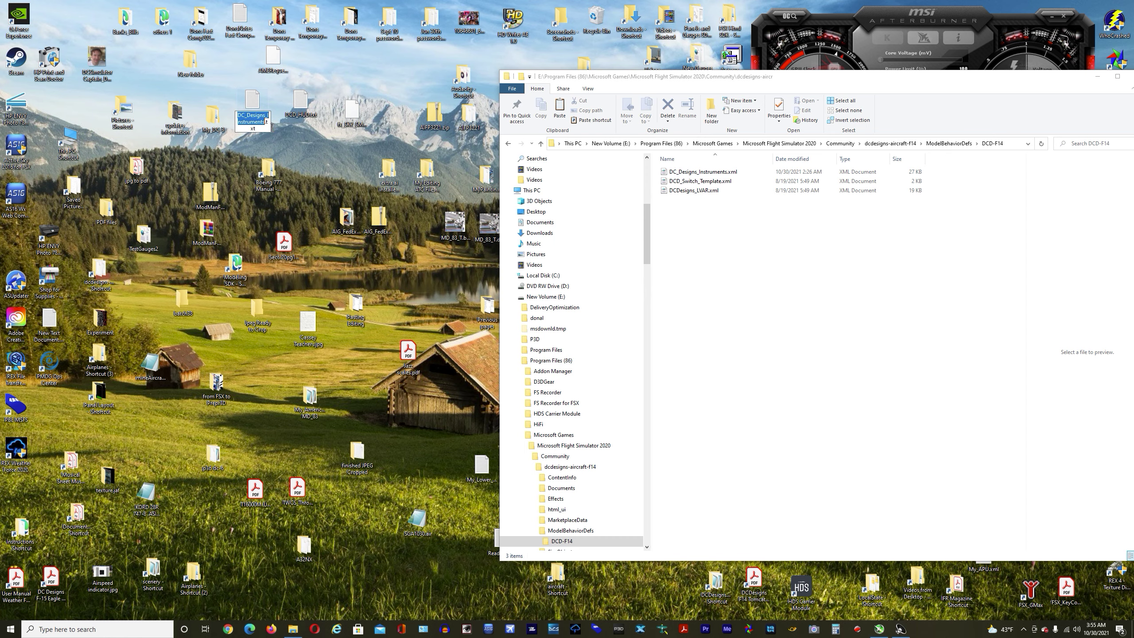
{"action": "left_click_drag", "start_coordinate": [266, 122], "coordinate": [285, 146]}
{"action": "type", "text": "xml"}
{"action": "key", "text": "Return"}
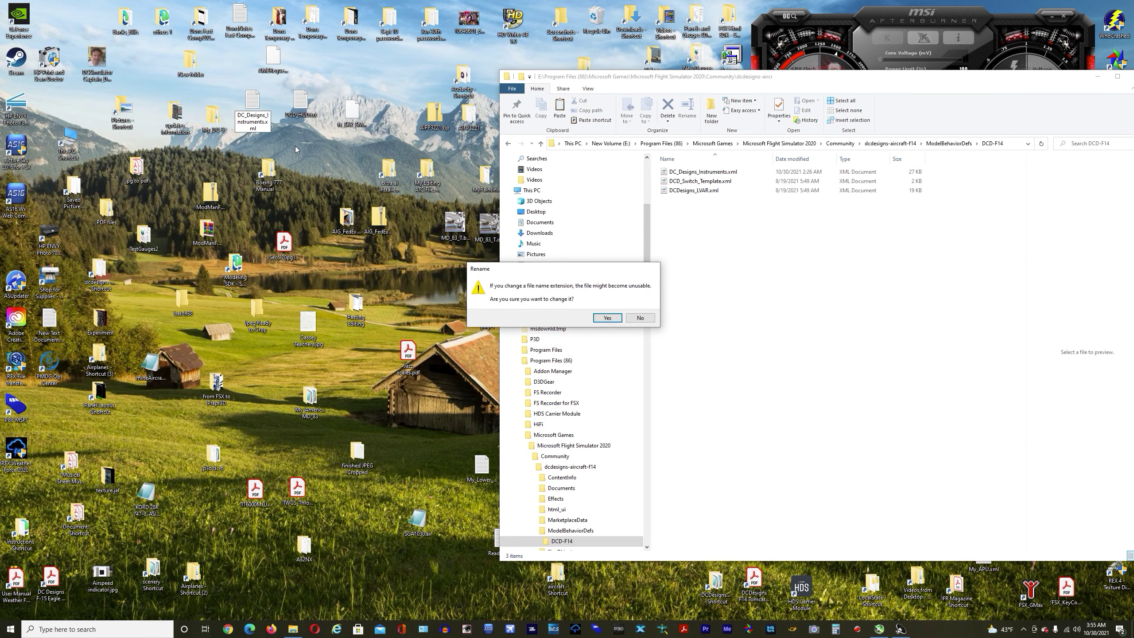
{"action": "left_click", "coordinate": [607, 318]}
{"action": "mouse_move", "coordinate": [286, 129]}
{"action": "left_mouse_down"}
{"action": "mouse_move", "coordinate": [256, 99]}
{"action": "mouse_move", "coordinate": [297, 142]}
{"action": "left_mouse_up"}
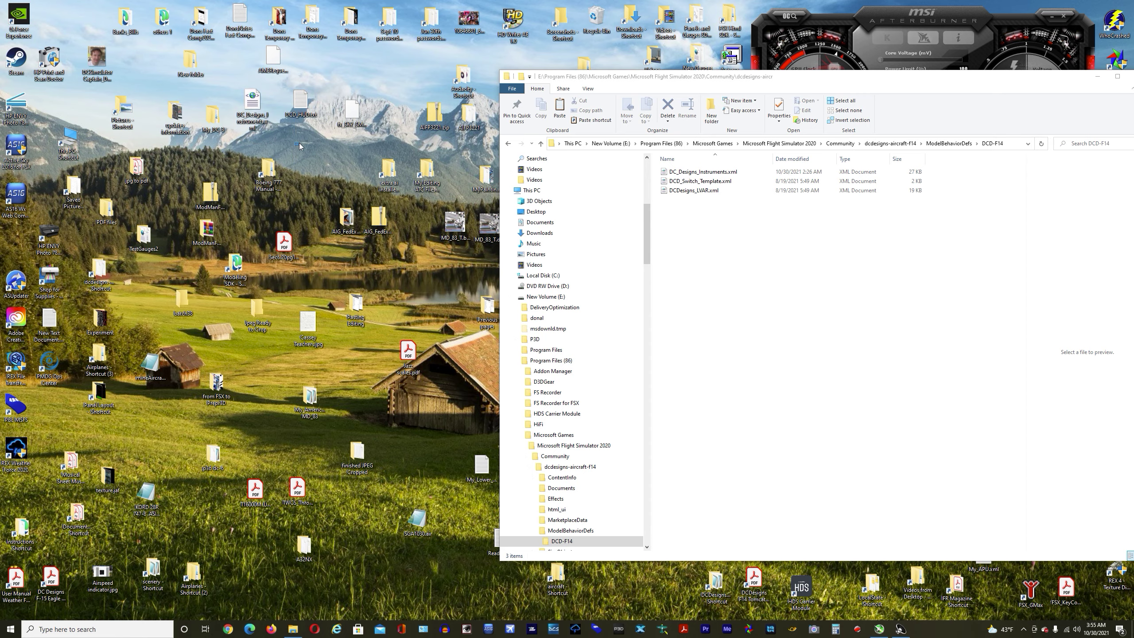
Open the desktop DC_Designs_Instruments.xml file to check it, and close it again
{"action": "left_click", "coordinate": [253, 105]}
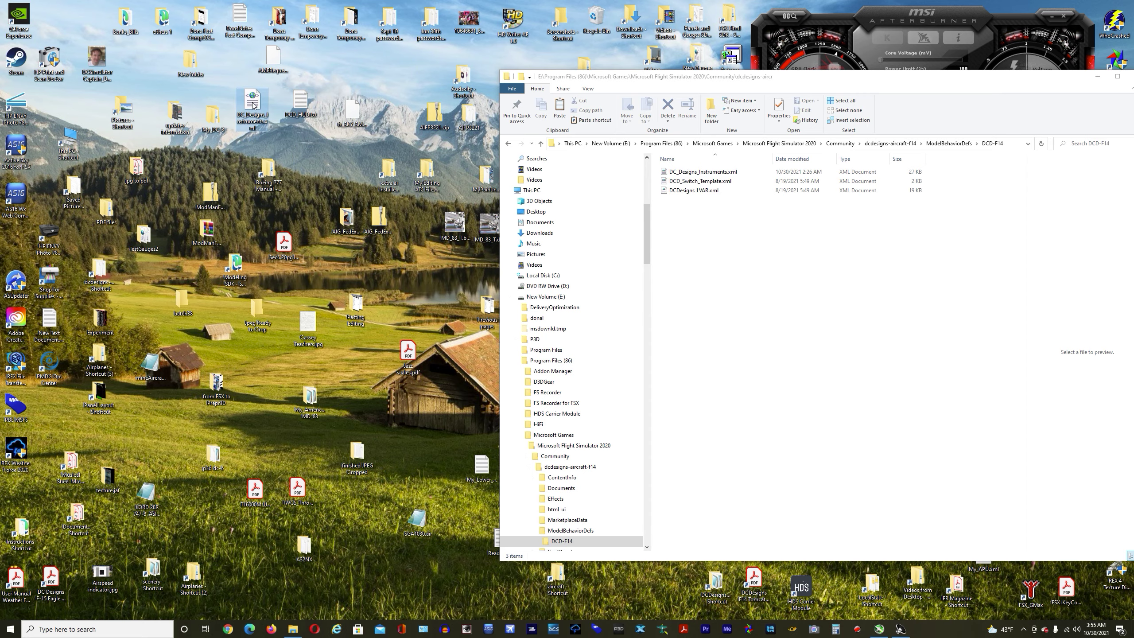
{"action": "double_click", "coordinate": [252, 104]}
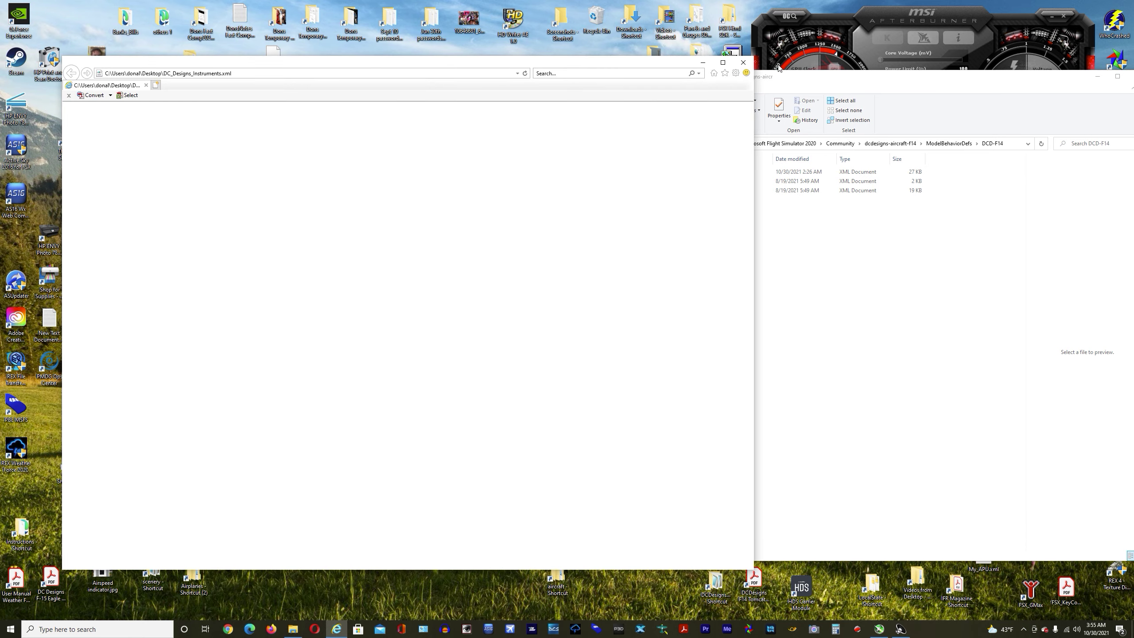
{"action": "left_click", "coordinate": [742, 62]}
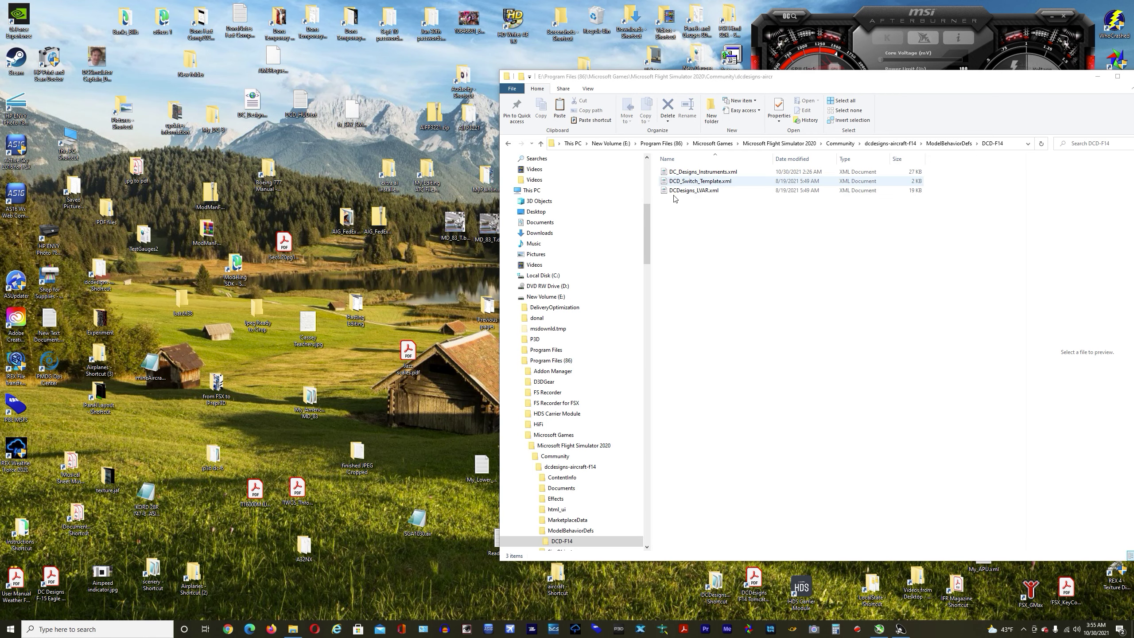
Open the Airplanes folder from its desktop shortcut, view the contents of DCDesigns_F14A, and return to Airplanes
{"action": "left_click_drag", "start_coordinate": [964, 80], "coordinate": [930, 83]}
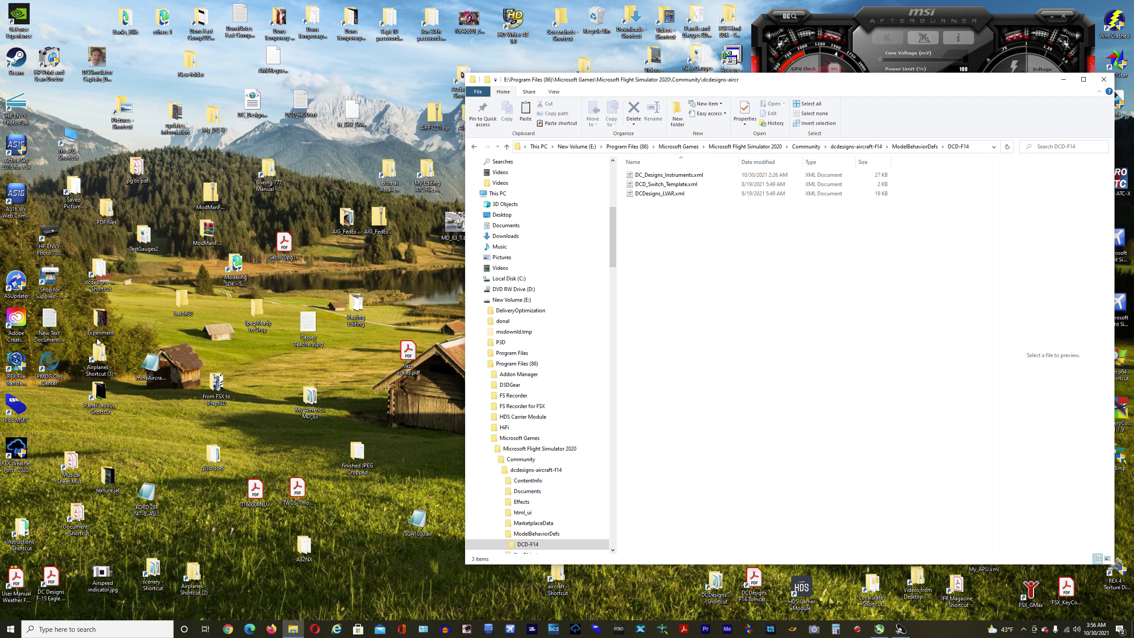
{"action": "double_click", "coordinate": [101, 359]}
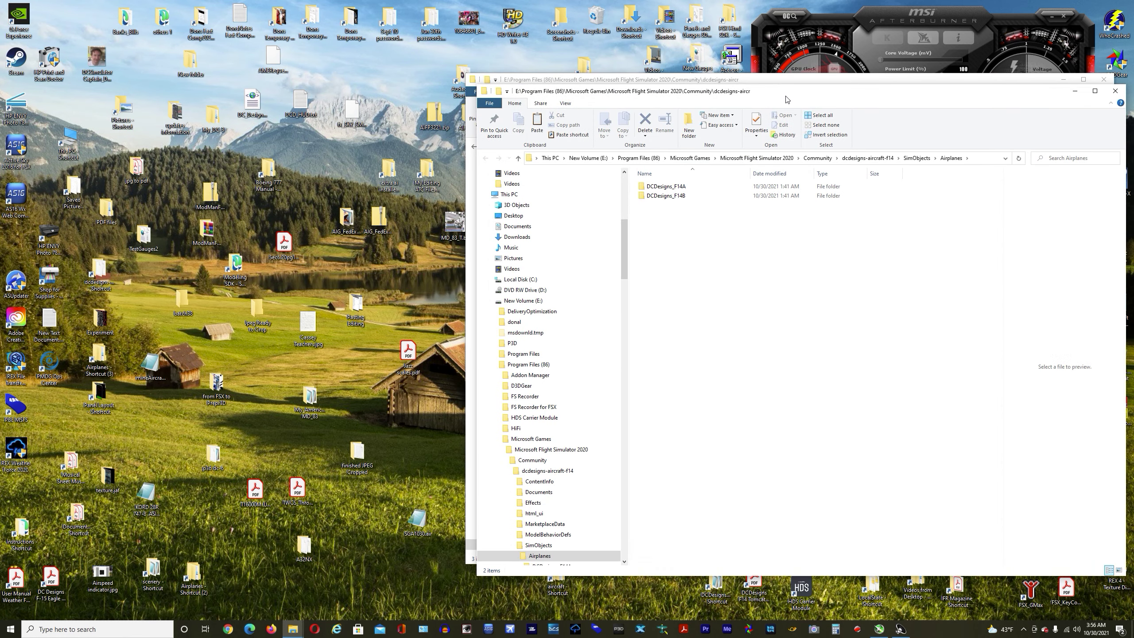
{"action": "left_click_drag", "start_coordinate": [785, 99], "coordinate": [514, 108]}
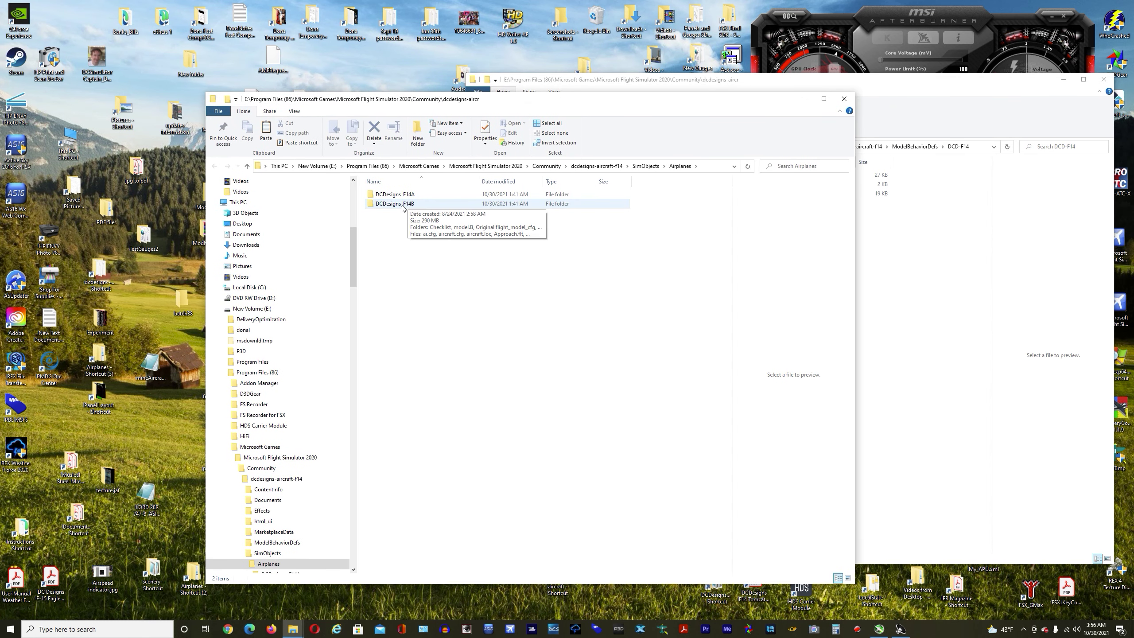
{"action": "double_click", "coordinate": [412, 195]}
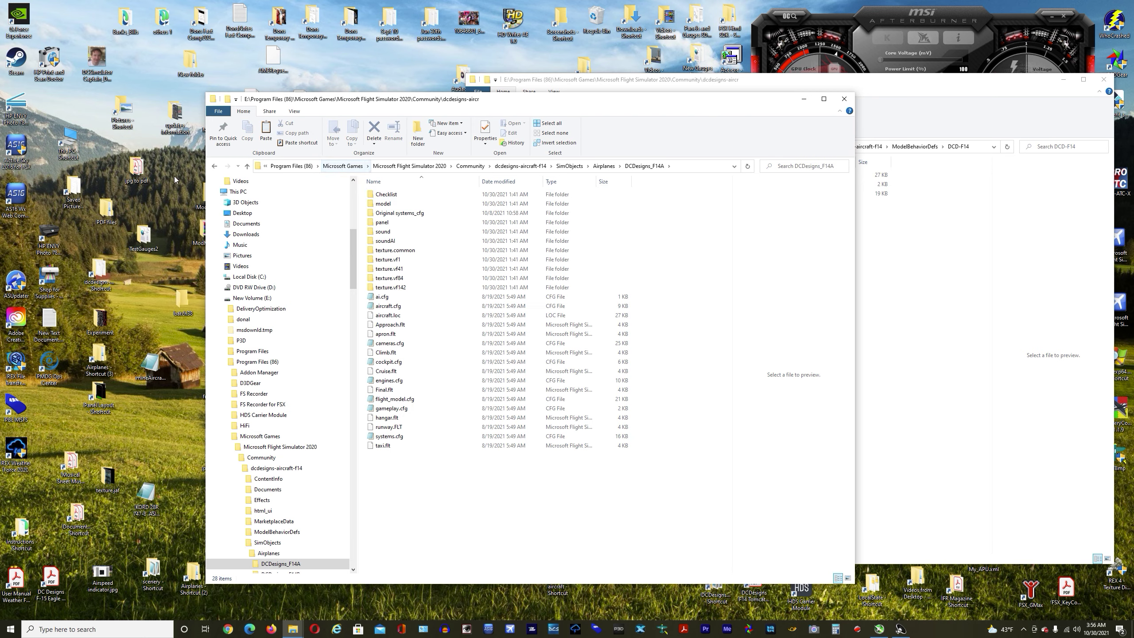
{"action": "left_click", "coordinate": [214, 166]}
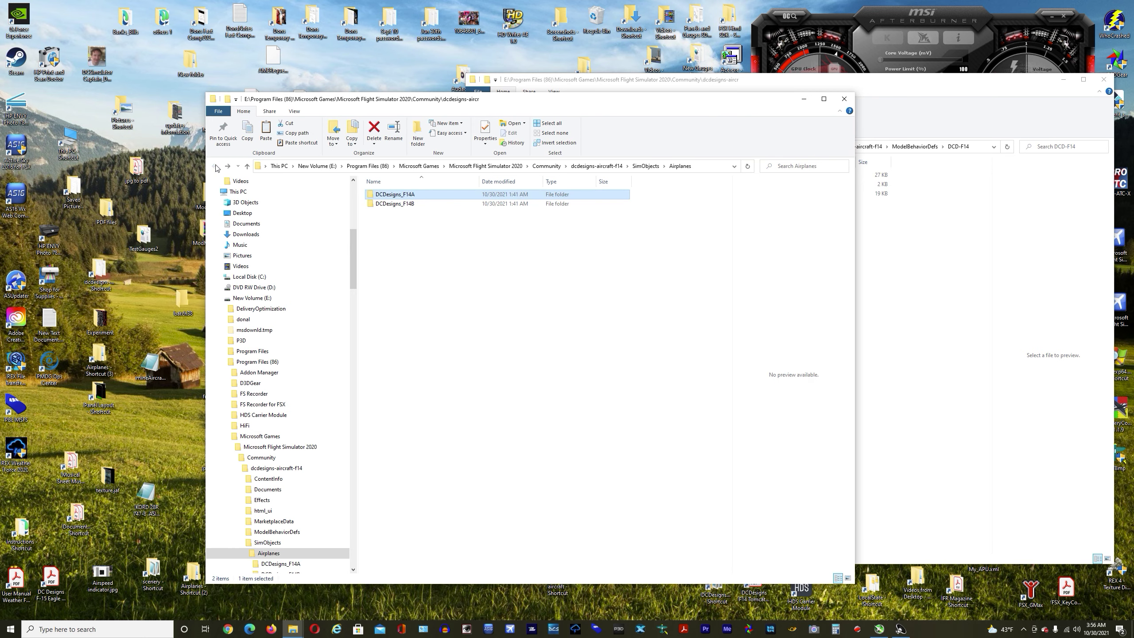
Open the systems.cfg file from the DCDesigns_F14B folder
{"action": "double_click", "coordinate": [402, 204]}
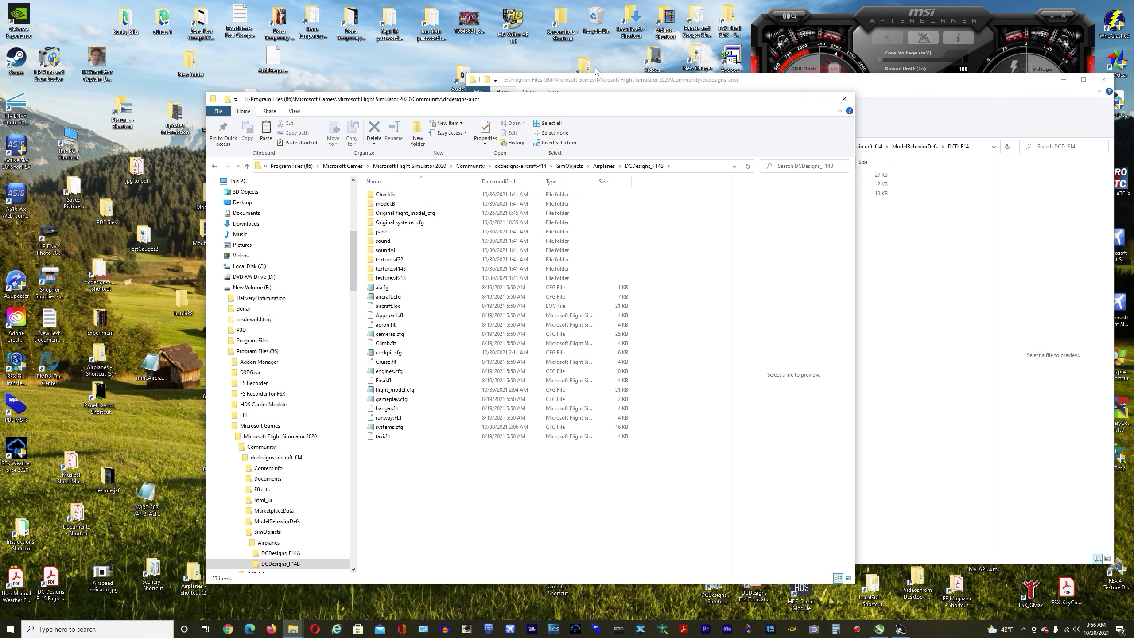
{"action": "left_click_drag", "start_coordinate": [560, 104], "coordinate": [644, 78]}
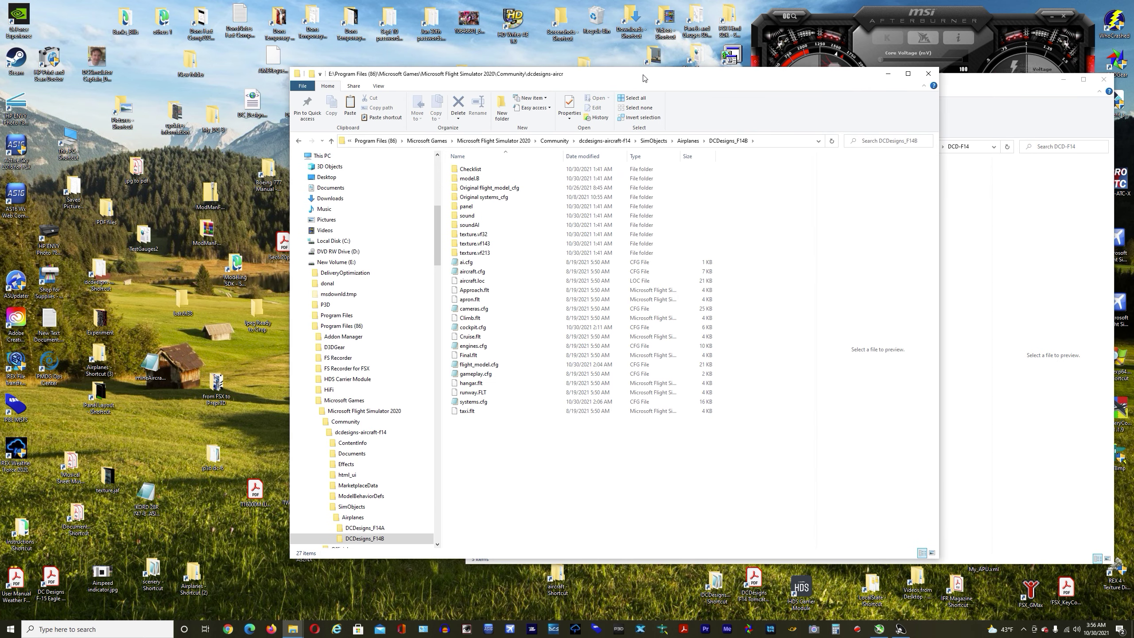
{"action": "left_click_drag", "start_coordinate": [643, 77], "coordinate": [687, 64]}
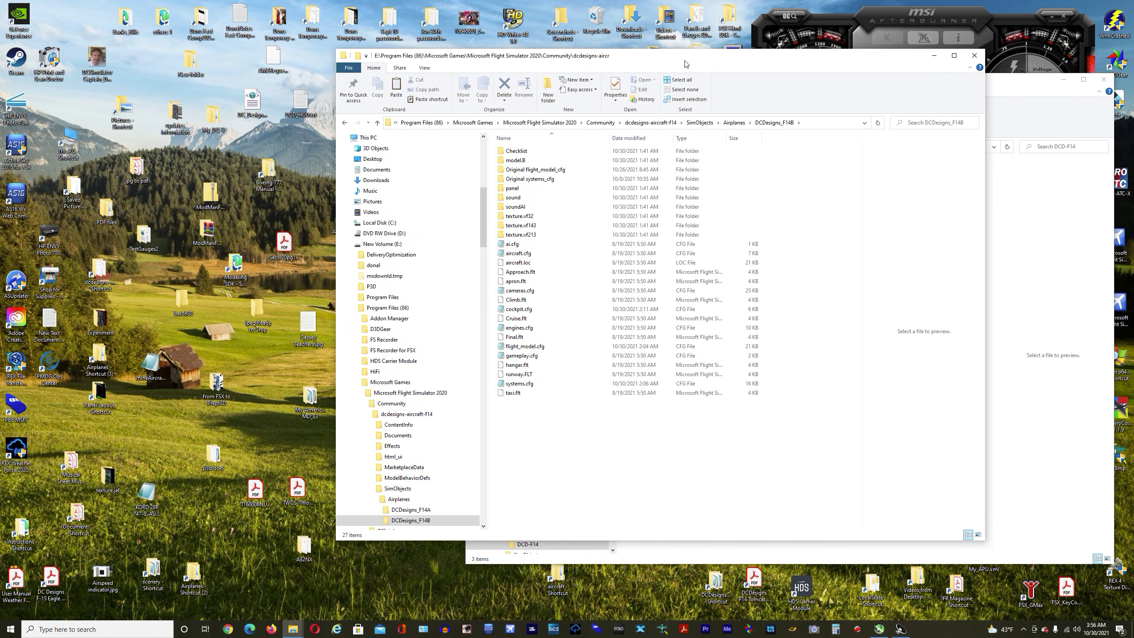
{"action": "left_click_drag", "start_coordinate": [686, 64], "coordinate": [704, 64]}
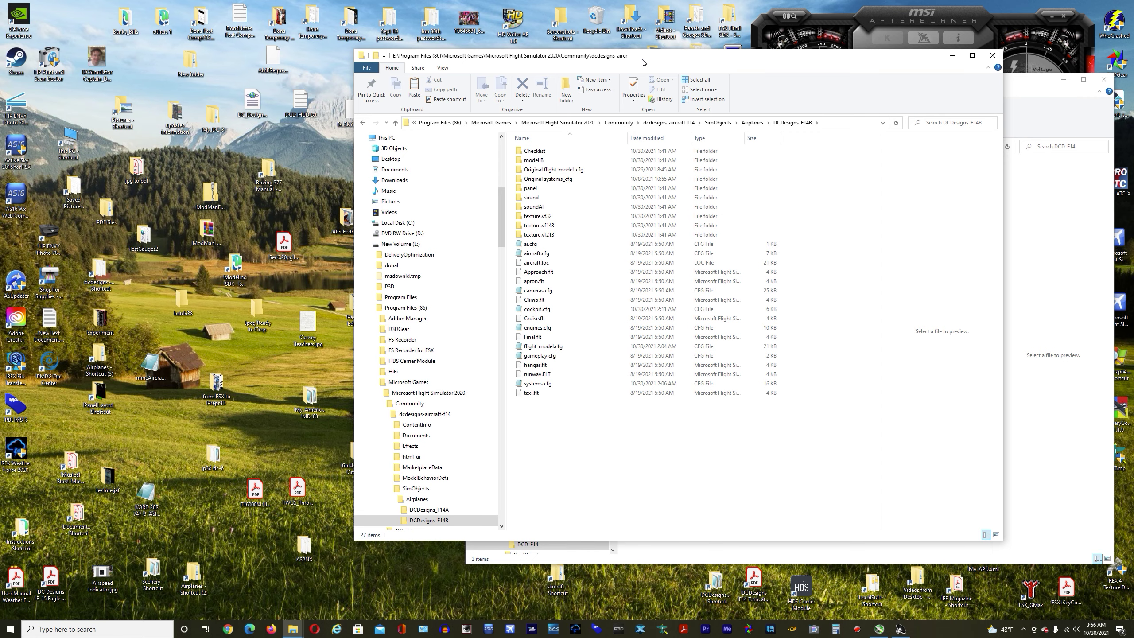
{"action": "left_click_drag", "start_coordinate": [656, 65], "coordinate": [574, 77]}
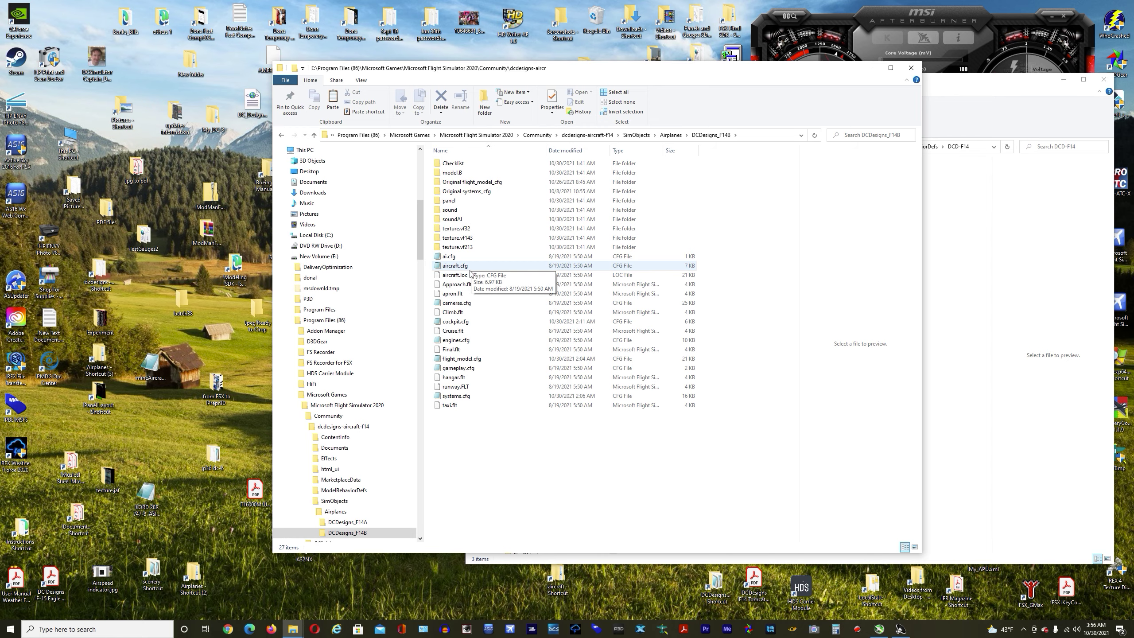
{"action": "left_click", "coordinate": [451, 396]}
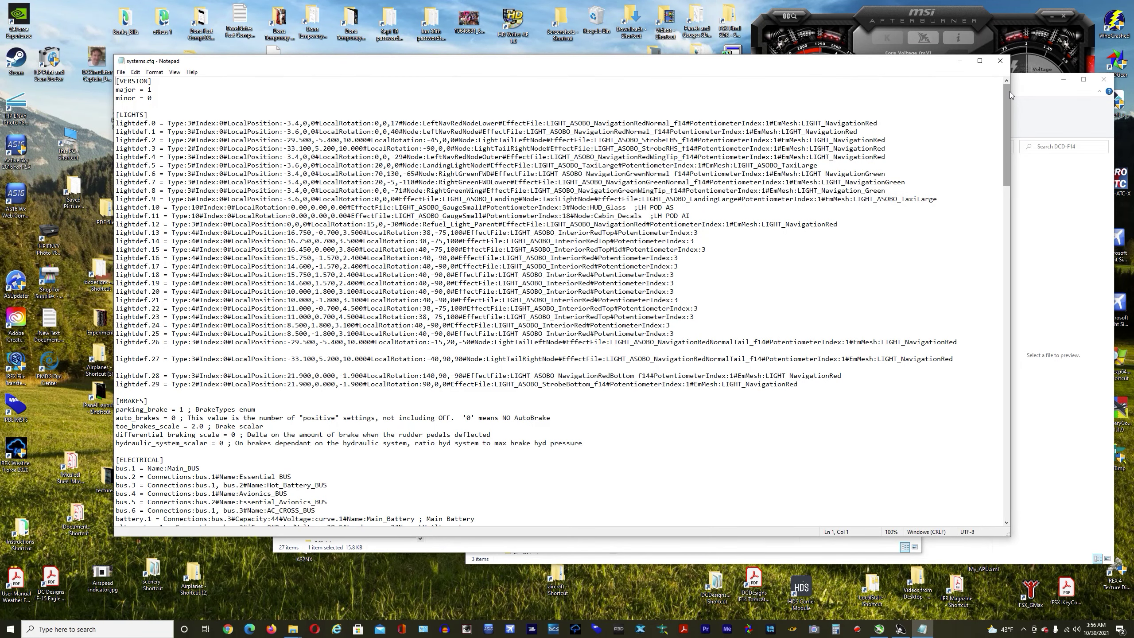
Examine the settings in the [AUTOPILOT] section of systems.cfg
{"action": "left_click_drag", "start_coordinate": [1007, 92], "coordinate": [995, 391]}
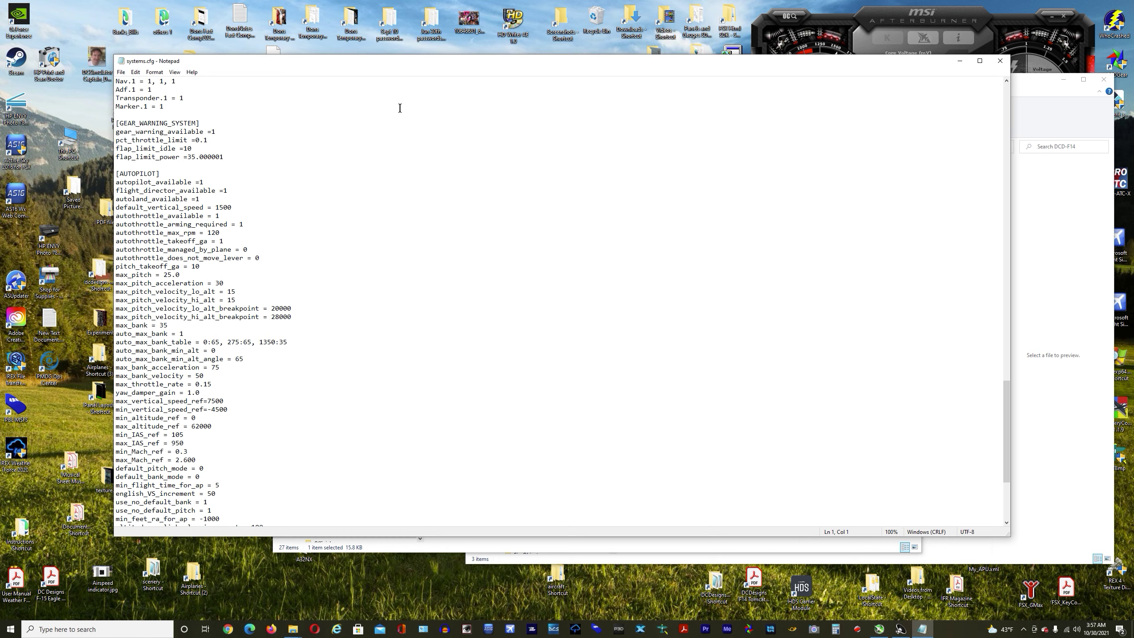
{"action": "left_click_drag", "start_coordinate": [451, 68], "coordinate": [475, 68]}
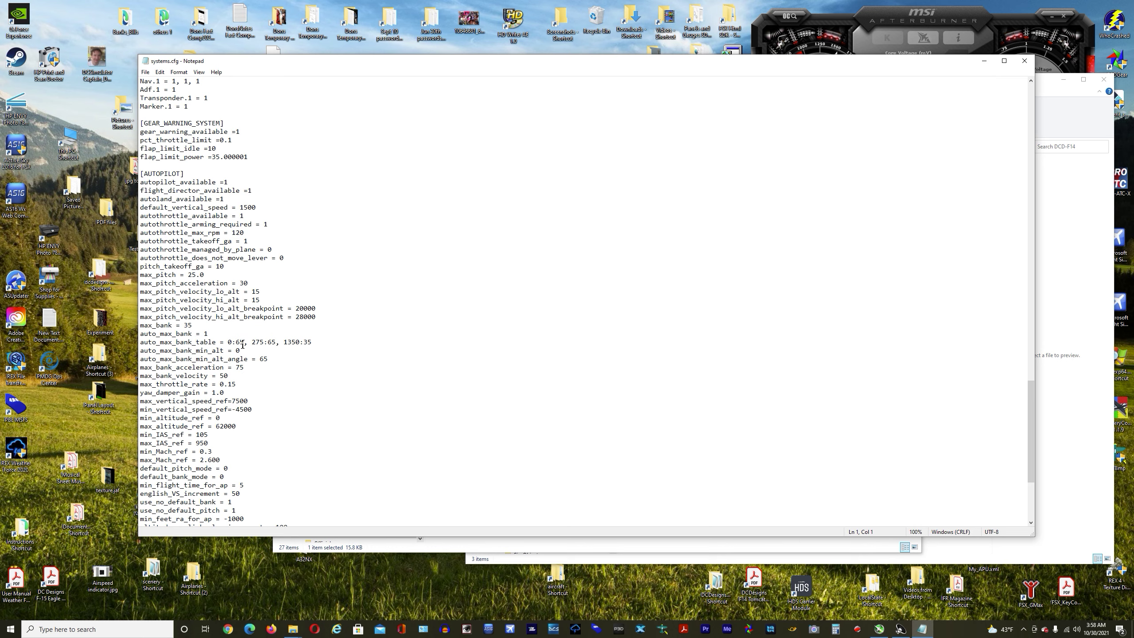
{"action": "scroll", "coordinate": [432, 322], "scroll_direction": "down", "scroll_amount": 1}
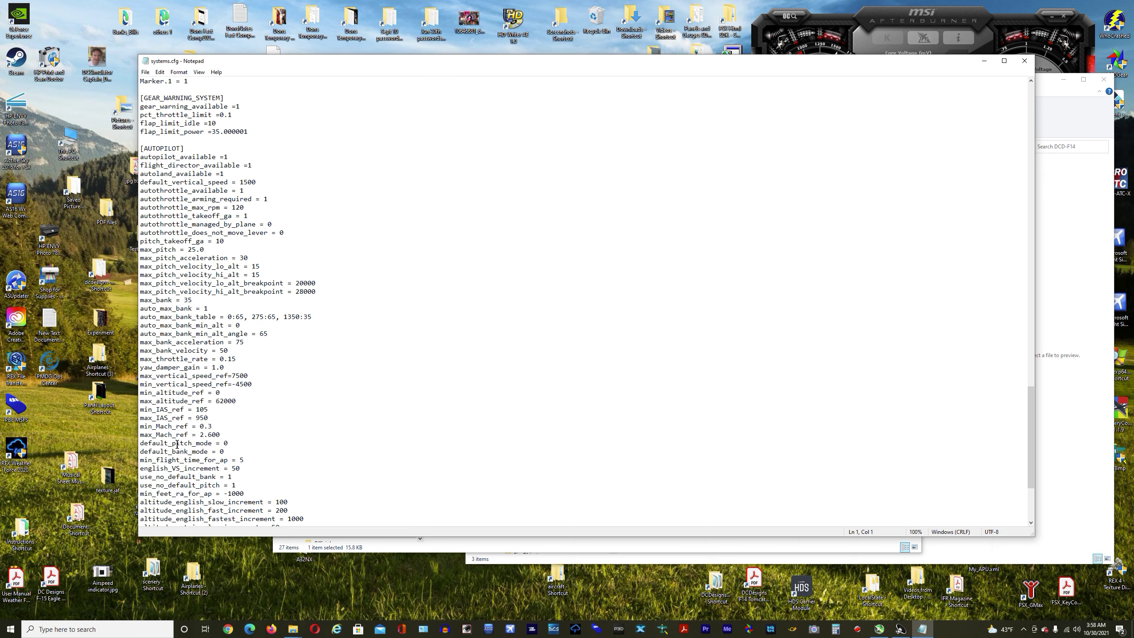
{"action": "scroll", "coordinate": [429, 402], "scroll_direction": "down", "scroll_amount": 2}
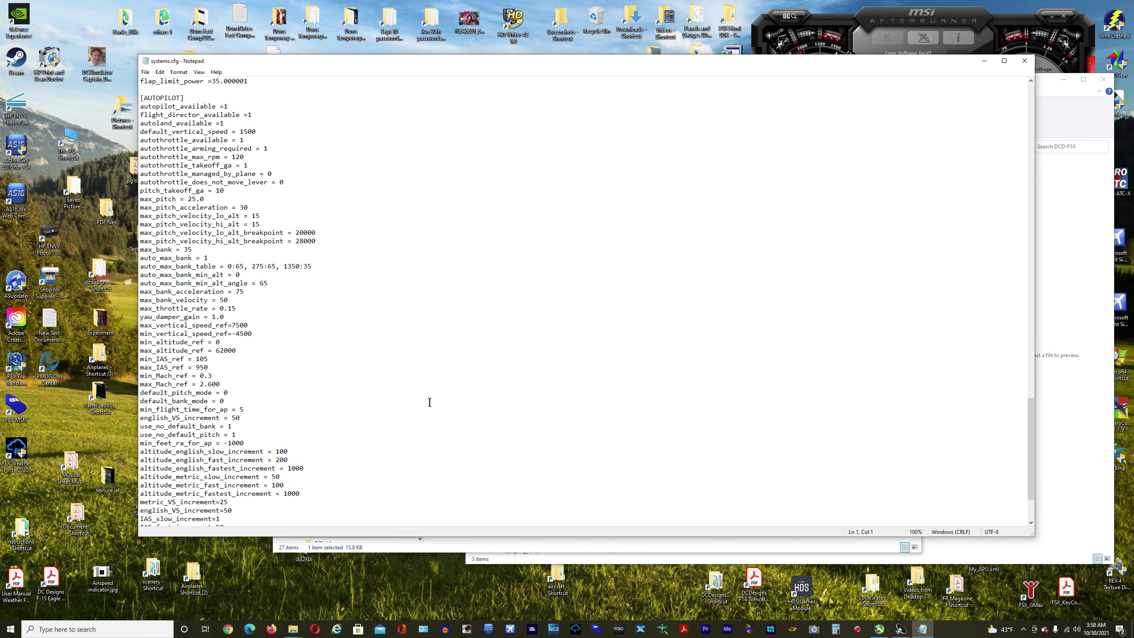
Review the [AUTOPILOT] settings through to the end of systems.cfg, and close the file
{"action": "scroll", "coordinate": [430, 402], "scroll_direction": "up", "scroll_amount": 3}
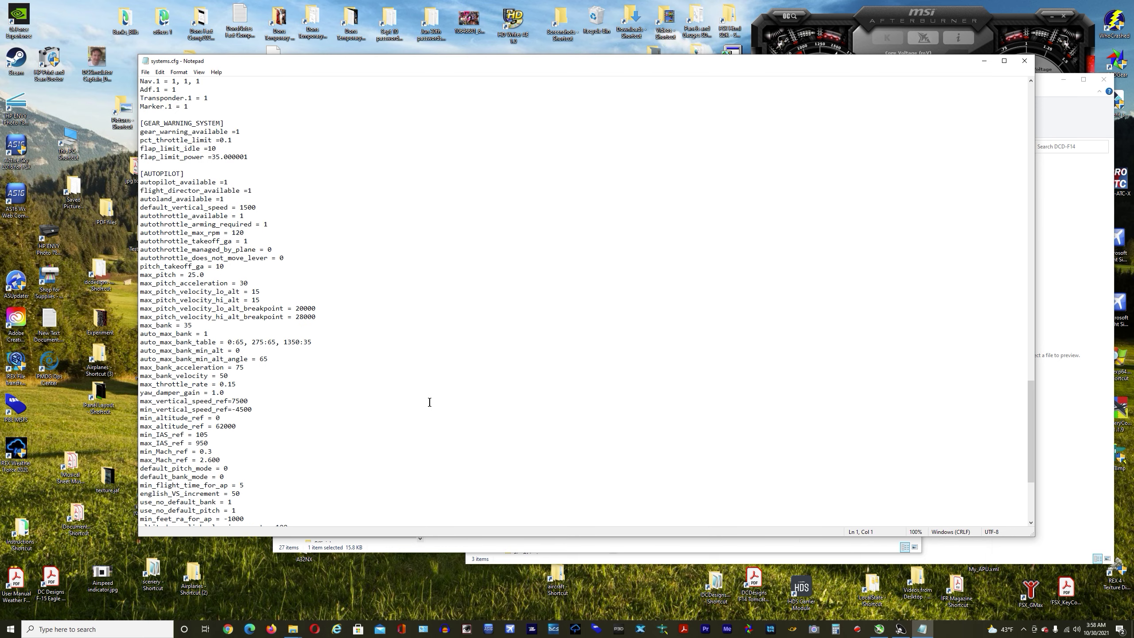
{"action": "scroll", "coordinate": [430, 403], "scroll_direction": "up", "scroll_amount": 3}
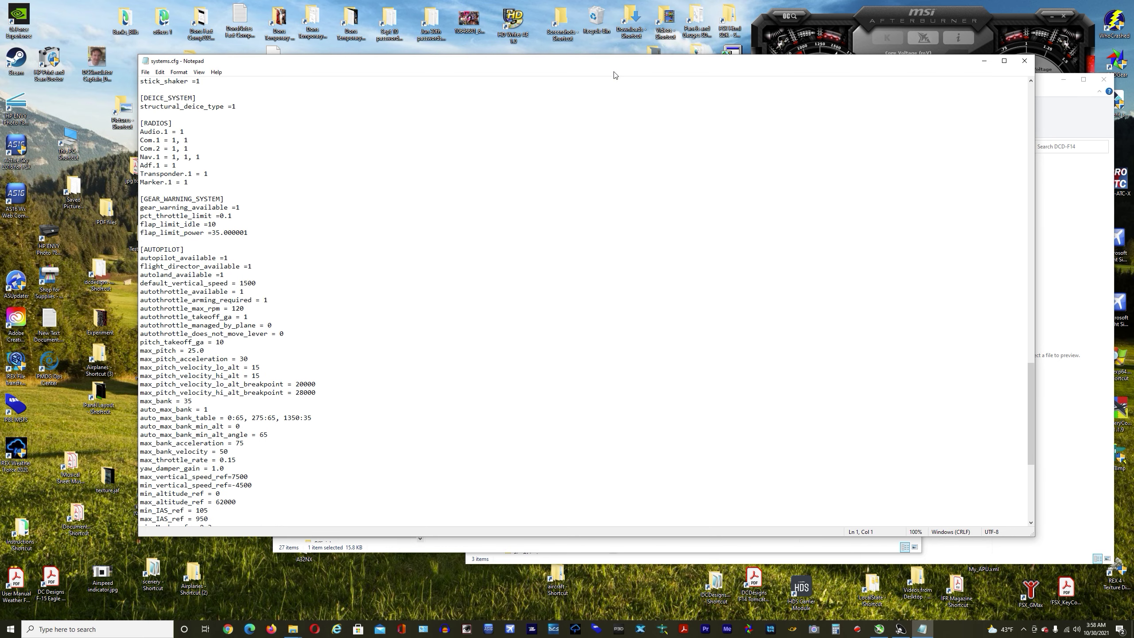
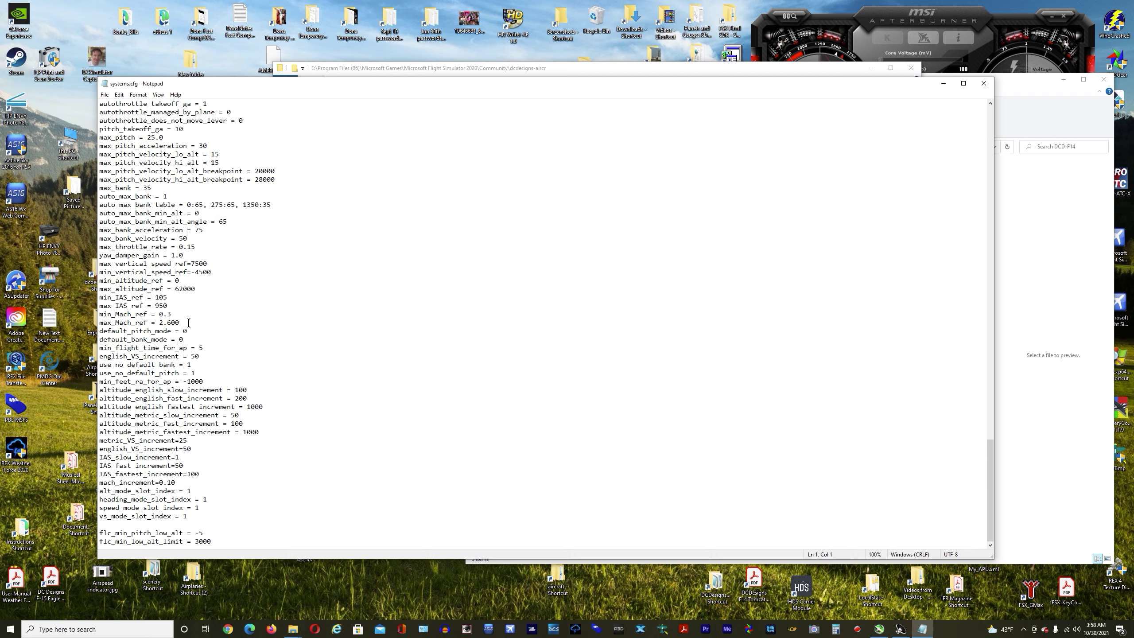
{"action": "left_click_drag", "start_coordinate": [636, 84], "coordinate": [590, 142]}
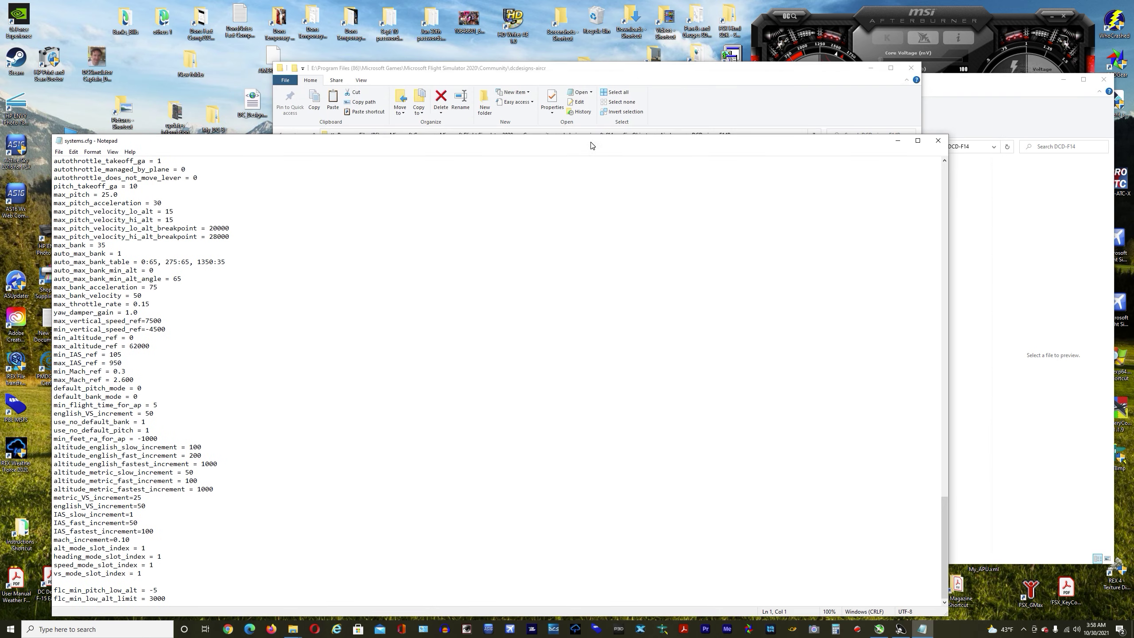
{"action": "mouse_move", "coordinate": [942, 520]}
{"action": "left_mouse_down"}
{"action": "mouse_move", "coordinate": [943, 361]}
{"action": "mouse_move", "coordinate": [943, 515]}
{"action": "left_mouse_up"}
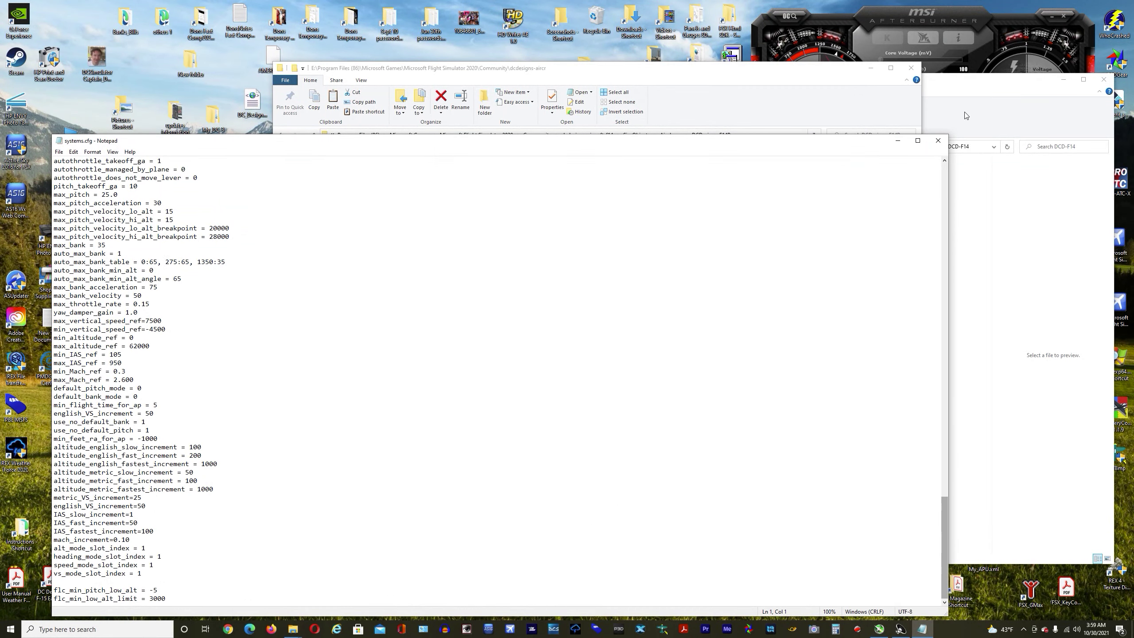
{"action": "left_click", "coordinate": [944, 141]}
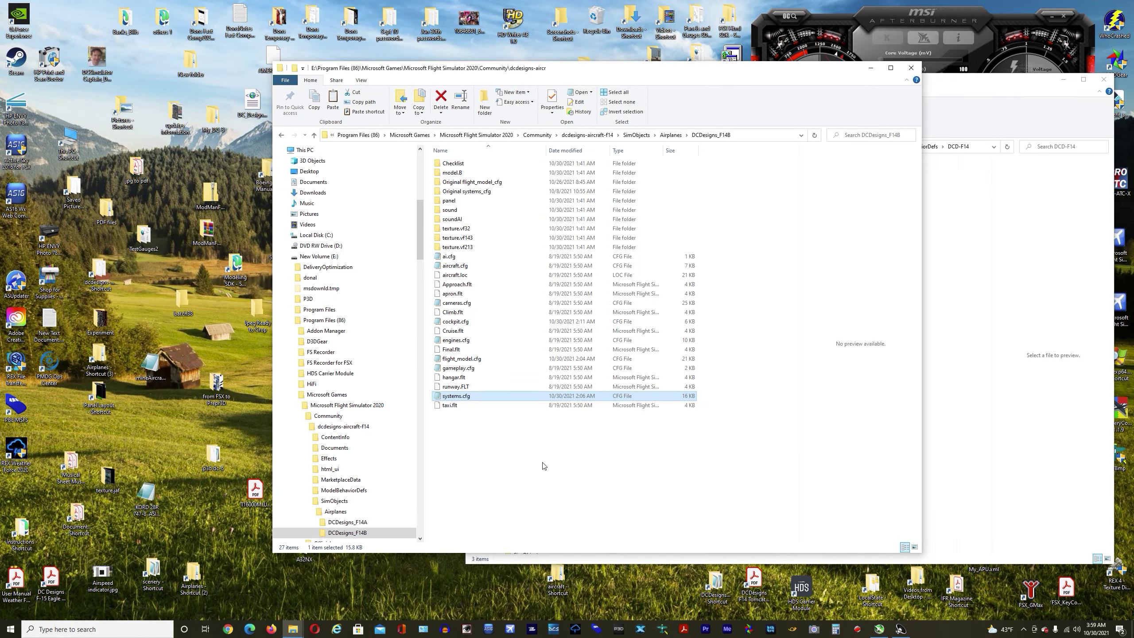
Open flight_model.cfg from the DCDesigns_F14B folder and review its [WEIGHT_AND_BALANCE] section
{"action": "double_click", "coordinate": [458, 360]}
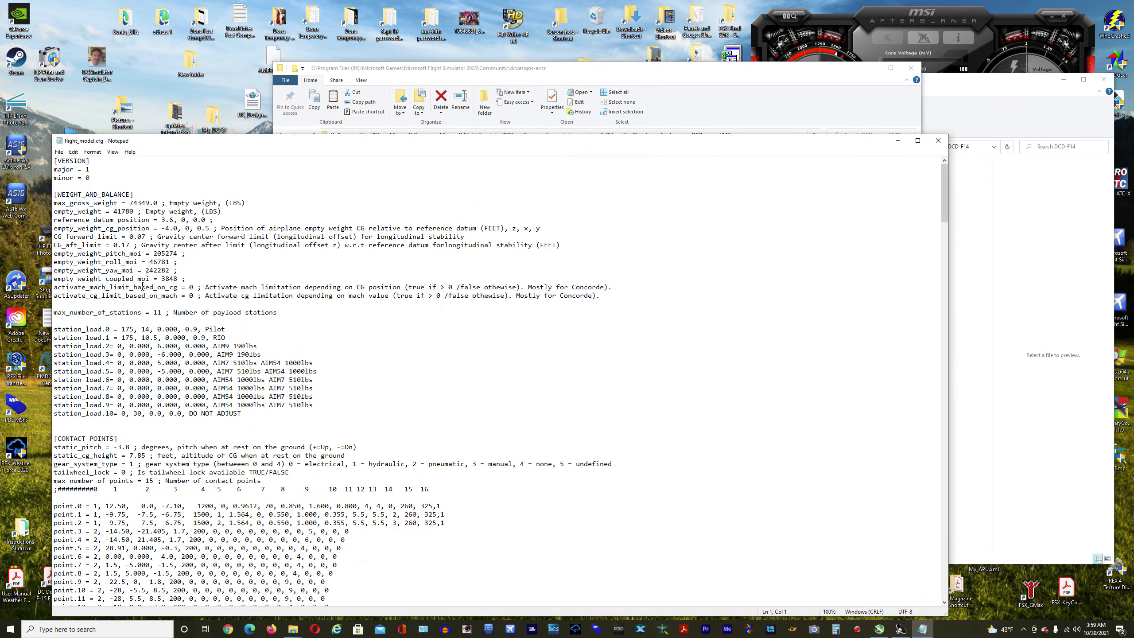
{"action": "left_click_drag", "start_coordinate": [251, 147], "coordinate": [307, 124]}
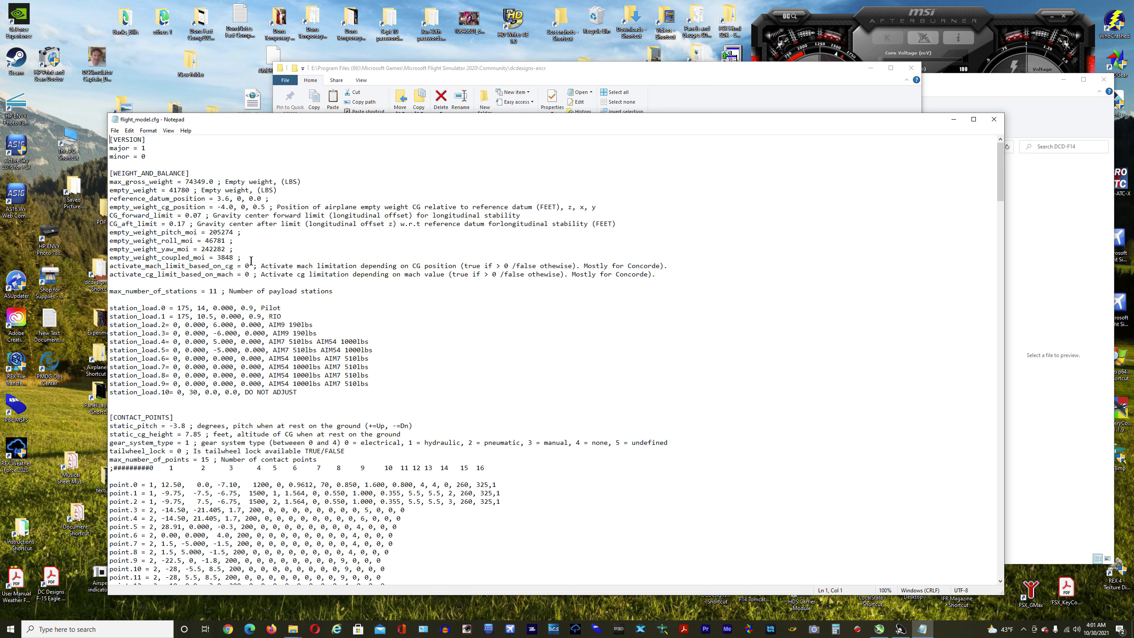
{"action": "left_click_drag", "start_coordinate": [369, 119], "coordinate": [490, 130]}
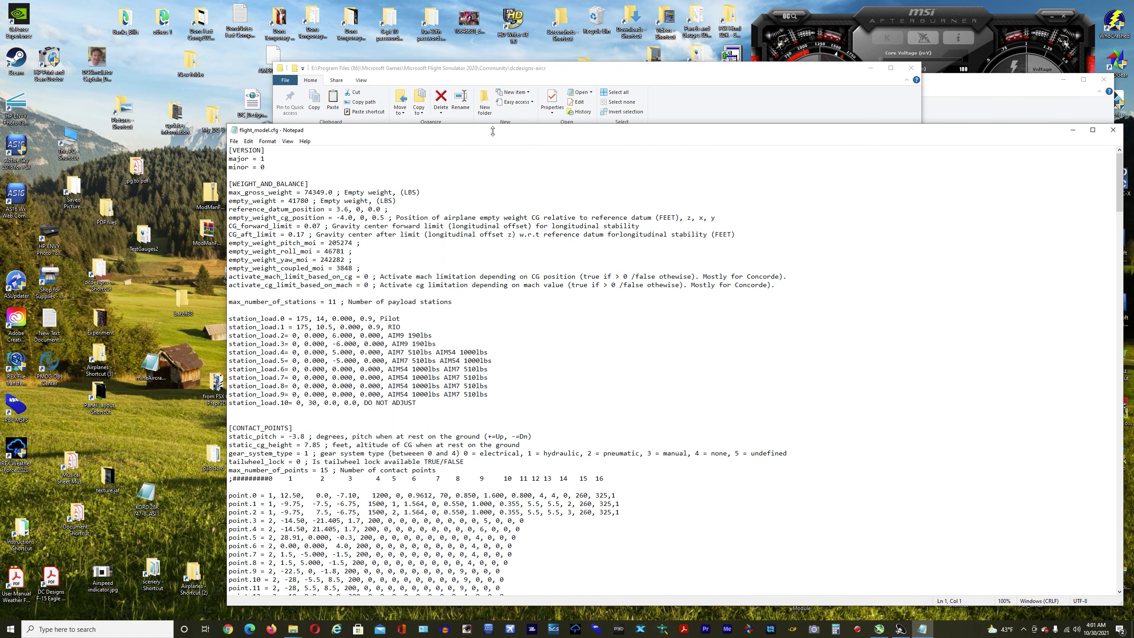
{"action": "left_click_drag", "start_coordinate": [490, 131], "coordinate": [492, 129]}
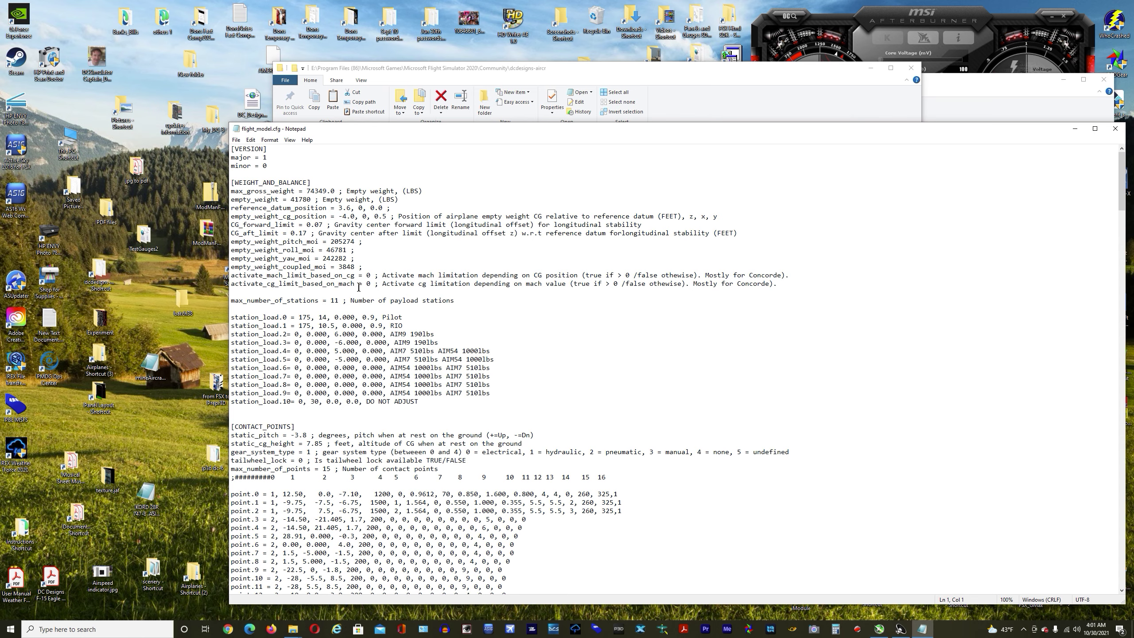
{"action": "left_click_drag", "start_coordinate": [466, 129], "coordinate": [424, 88]}
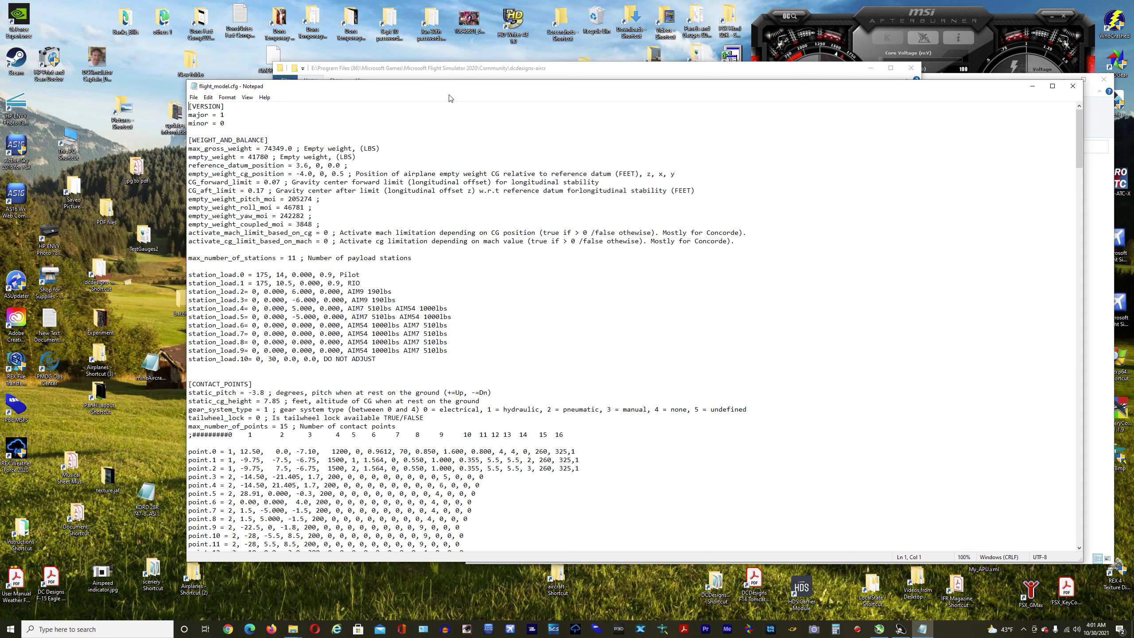
{"action": "left_click_drag", "start_coordinate": [375, 85], "coordinate": [331, 58]}
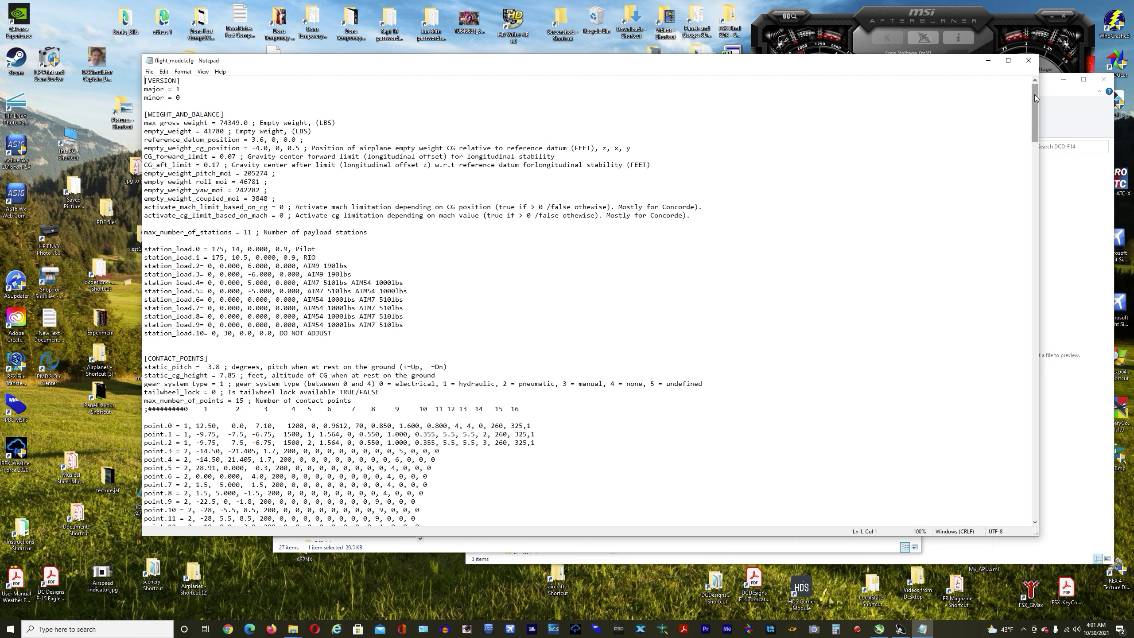
Examine the [CONTACT_POINTS] section of flight_model.cfg, including the point definitions and steering settings
{"action": "left_click_drag", "start_coordinate": [1034, 96], "coordinate": [1034, 106]}
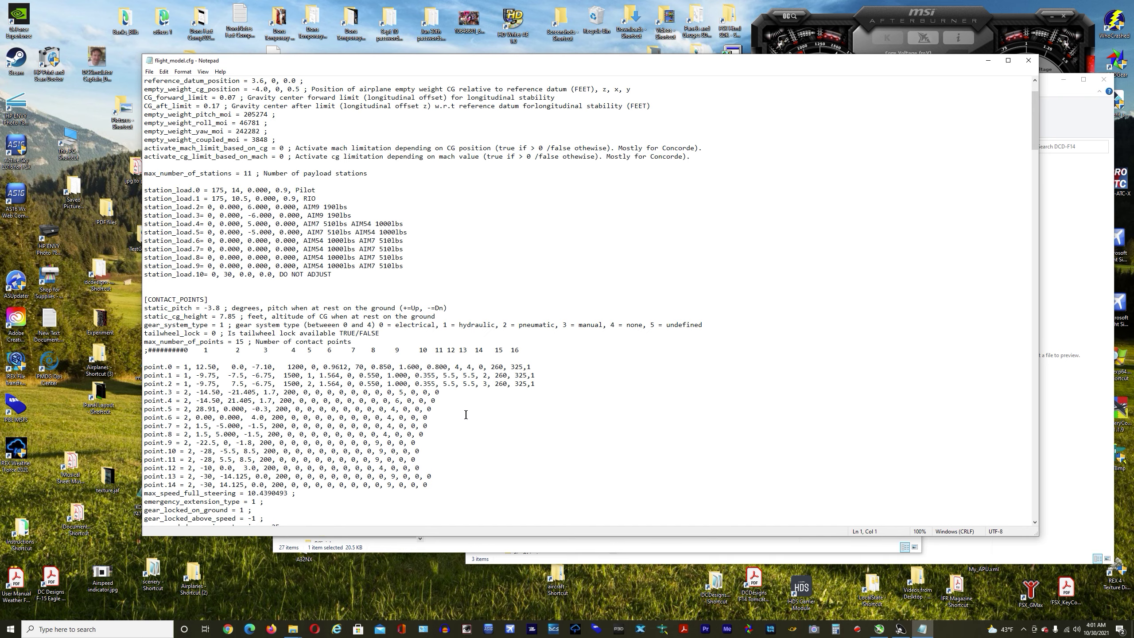
{"action": "left_click_drag", "start_coordinate": [467, 69], "coordinate": [433, 47]}
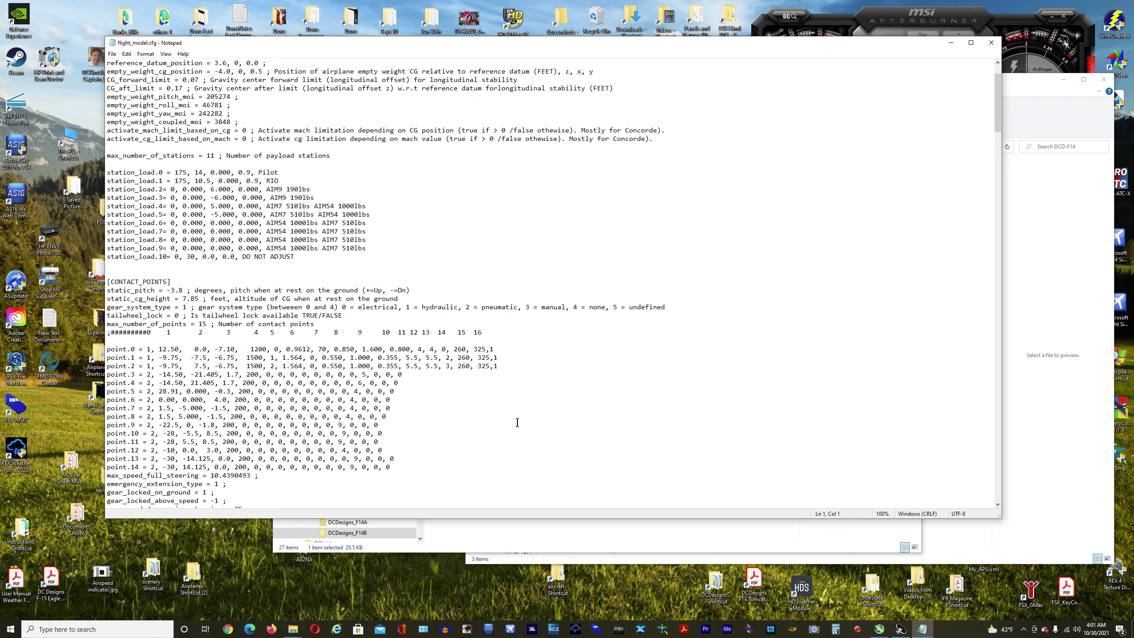
{"action": "scroll", "coordinate": [461, 411], "scroll_direction": "down", "scroll_amount": 1}
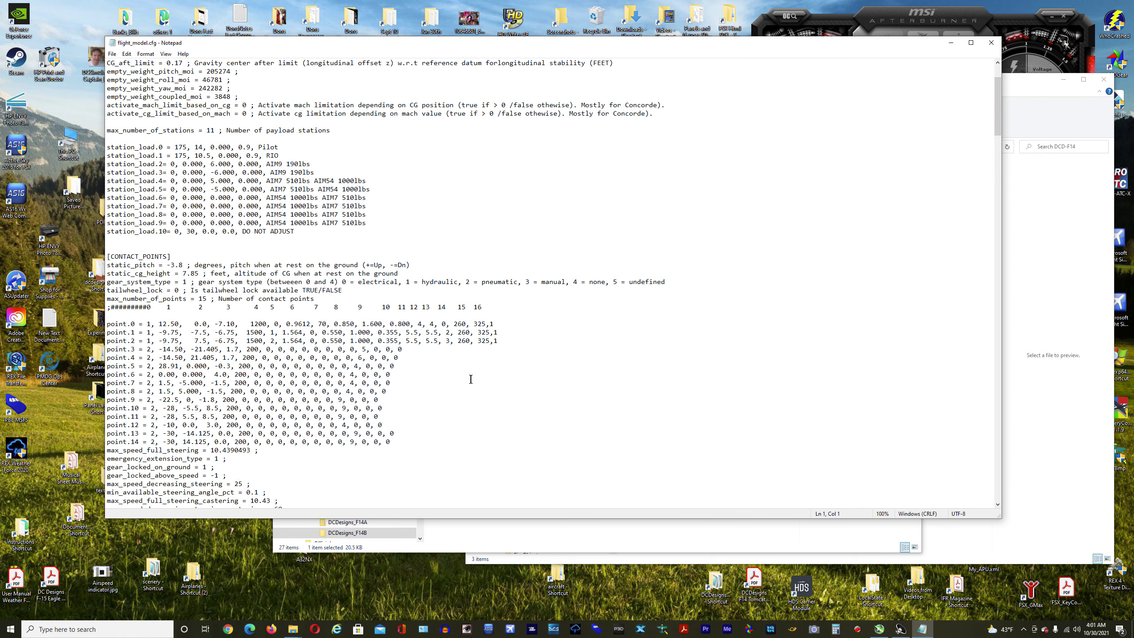
{"action": "scroll", "coordinate": [513, 407], "scroll_direction": "down", "scroll_amount": 1}
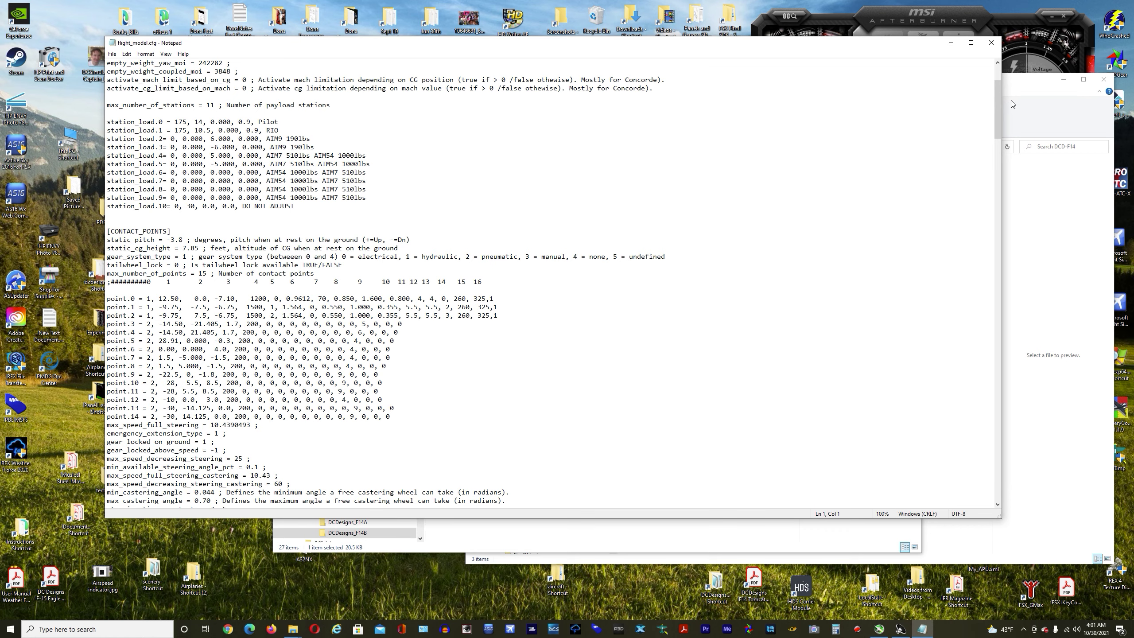
{"action": "left_click_drag", "start_coordinate": [1000, 106], "coordinate": [995, 115]}
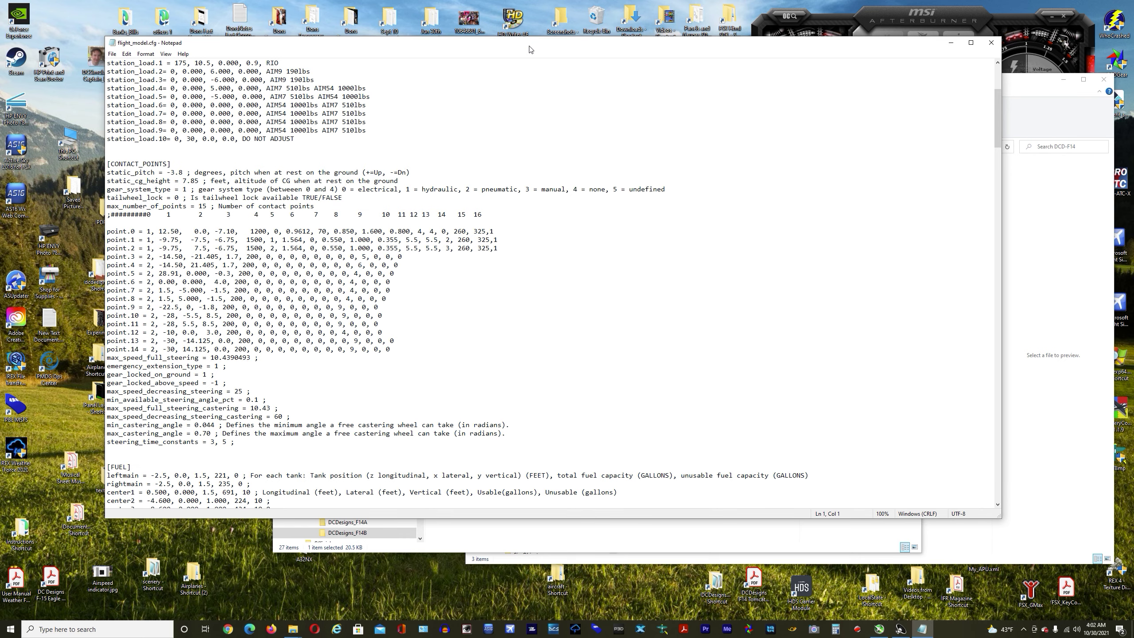
{"action": "left_click_drag", "start_coordinate": [530, 46], "coordinate": [530, 17]}
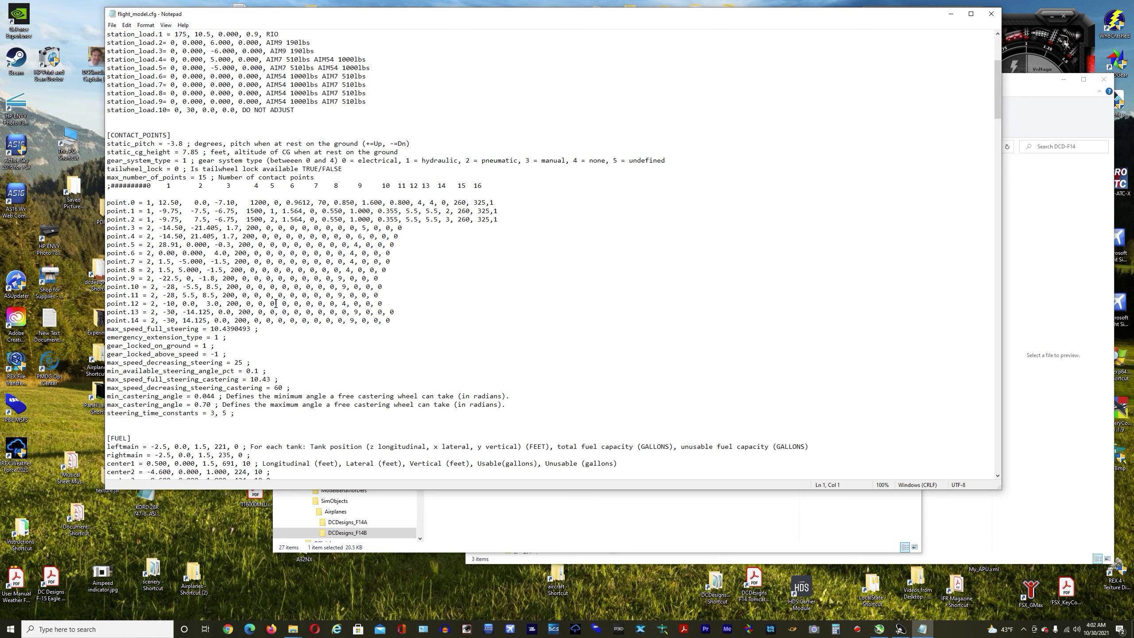
{"action": "left_click_drag", "start_coordinate": [461, 18], "coordinate": [467, 18]}
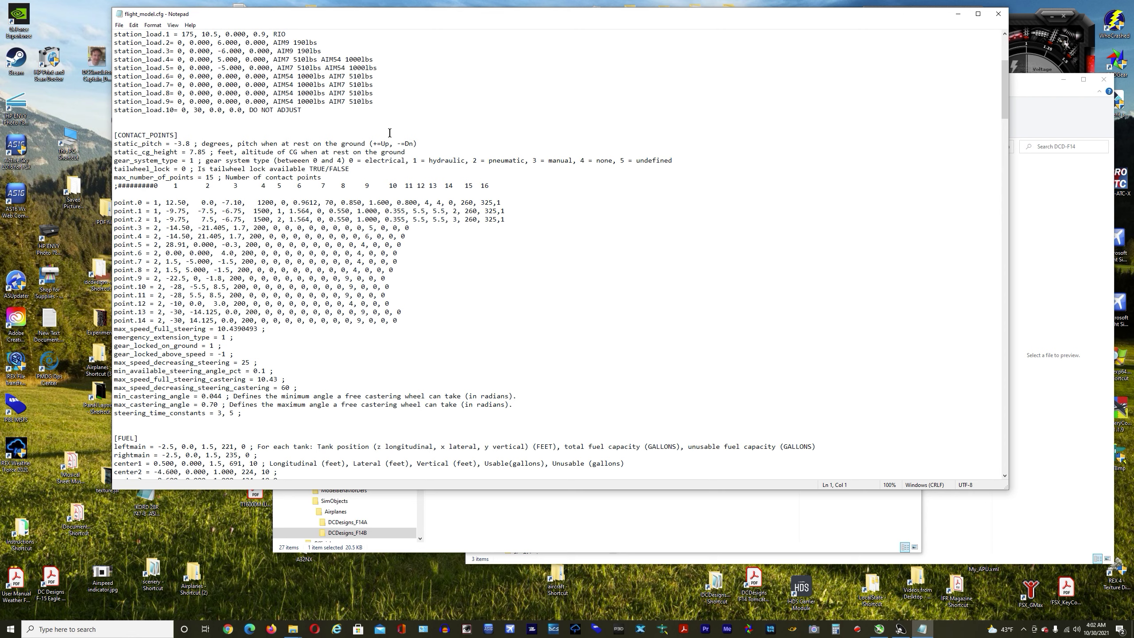
Examine the coefficients in the [AERODYNAMICS] section and the scalars in the [FLIGHT_TUNING] section of flight_model.cfg
{"action": "left_click_drag", "start_coordinate": [1005, 89], "coordinate": [982, 229]}
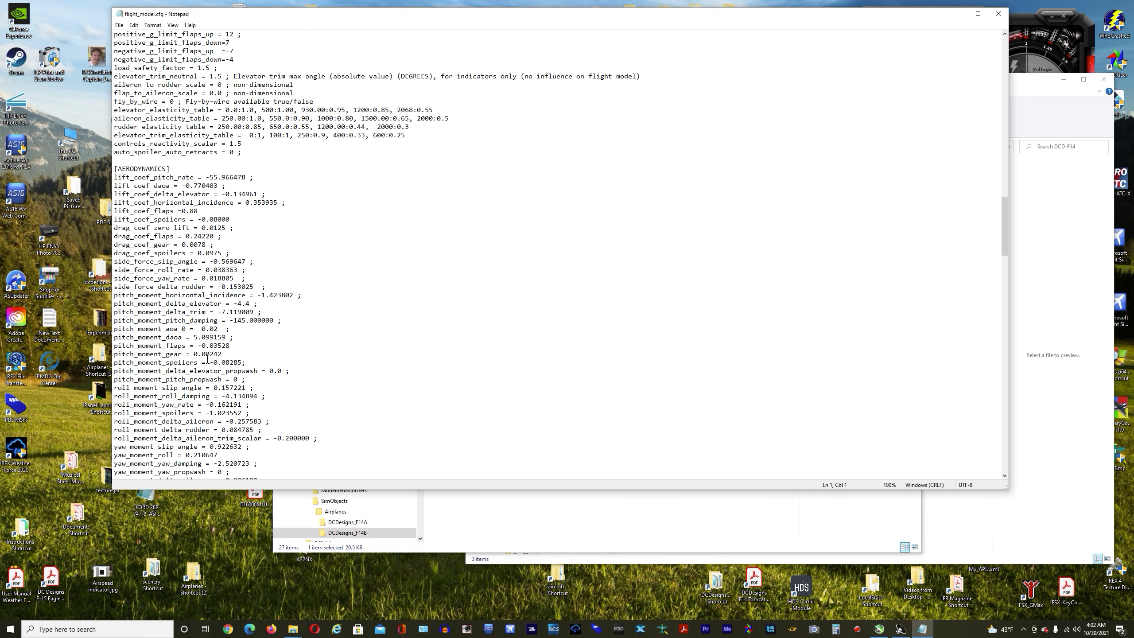
{"action": "scroll", "coordinate": [311, 380], "scroll_direction": "down", "scroll_amount": 5}
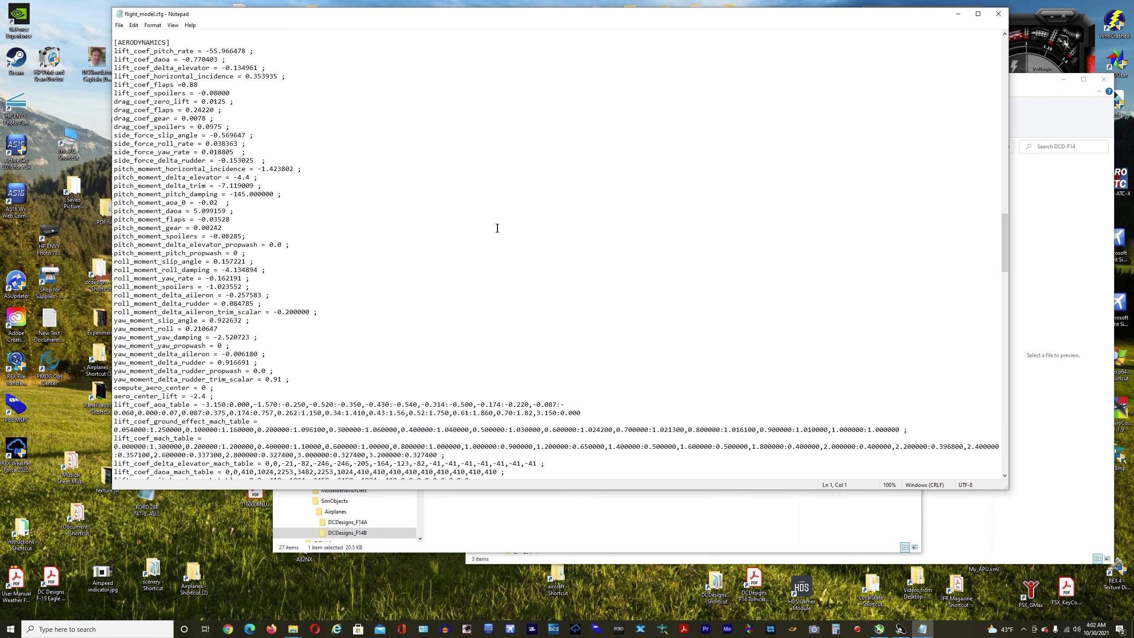
{"action": "scroll", "coordinate": [497, 228], "scroll_direction": "up", "scroll_amount": 2}
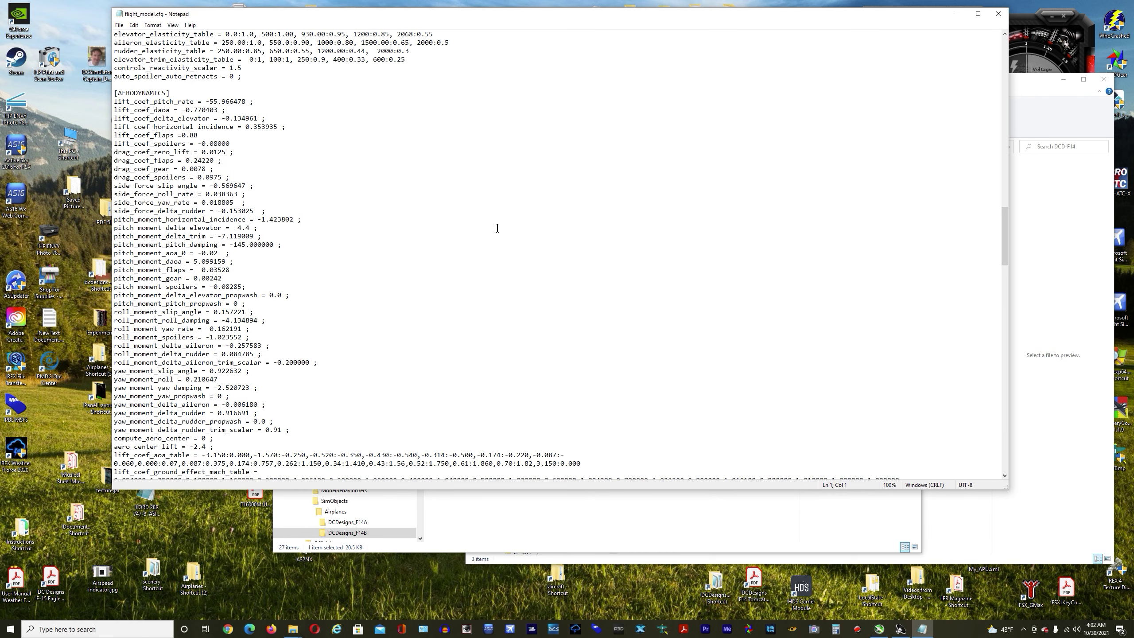
{"action": "left_click_drag", "start_coordinate": [1005, 237], "coordinate": [986, 342]}
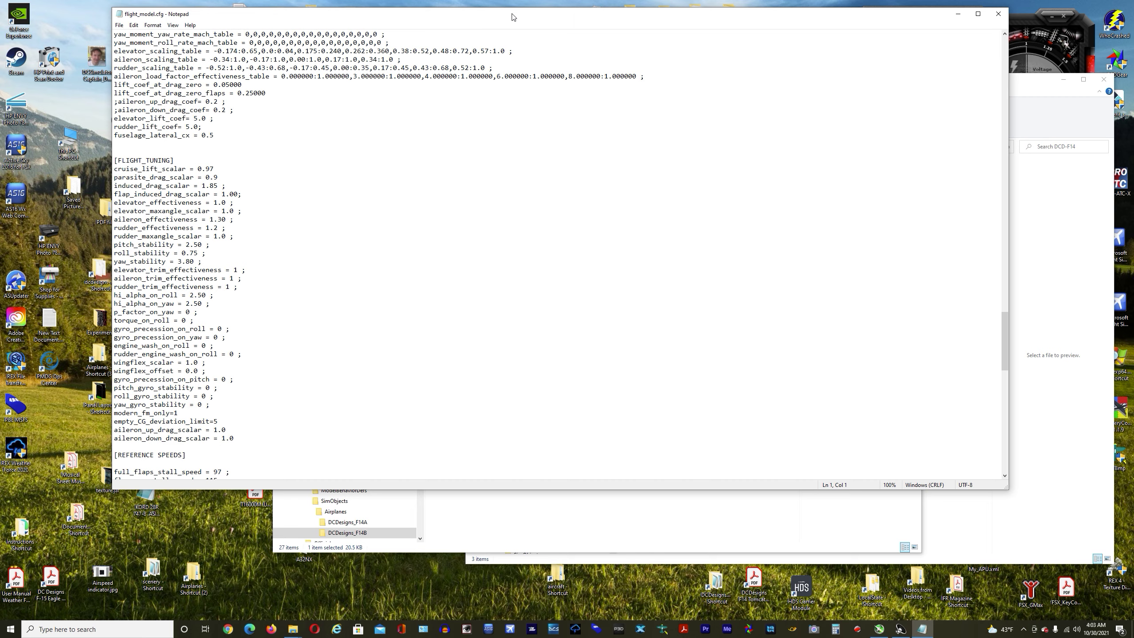
{"action": "left_click_drag", "start_coordinate": [513, 15], "coordinate": [482, 24]}
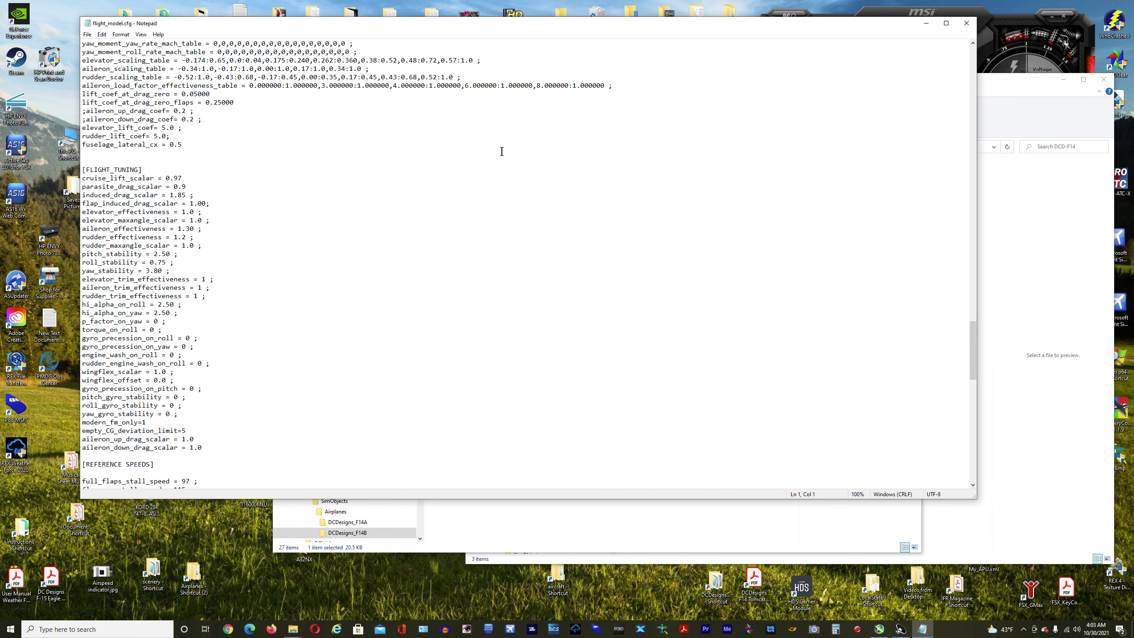
{"action": "left_click_drag", "start_coordinate": [658, 25], "coordinate": [665, 41]}
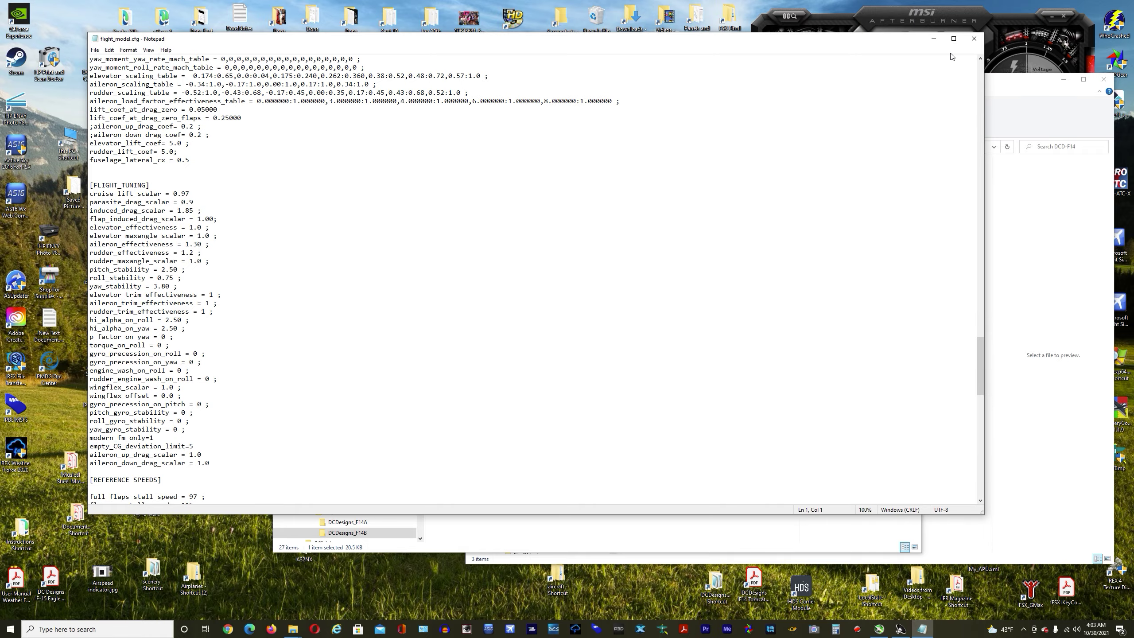
Go back to the [CONTACT_POINTS] section for another look, and close flight_model.cfg
{"action": "left_click_drag", "start_coordinate": [979, 365], "coordinate": [964, 123]}
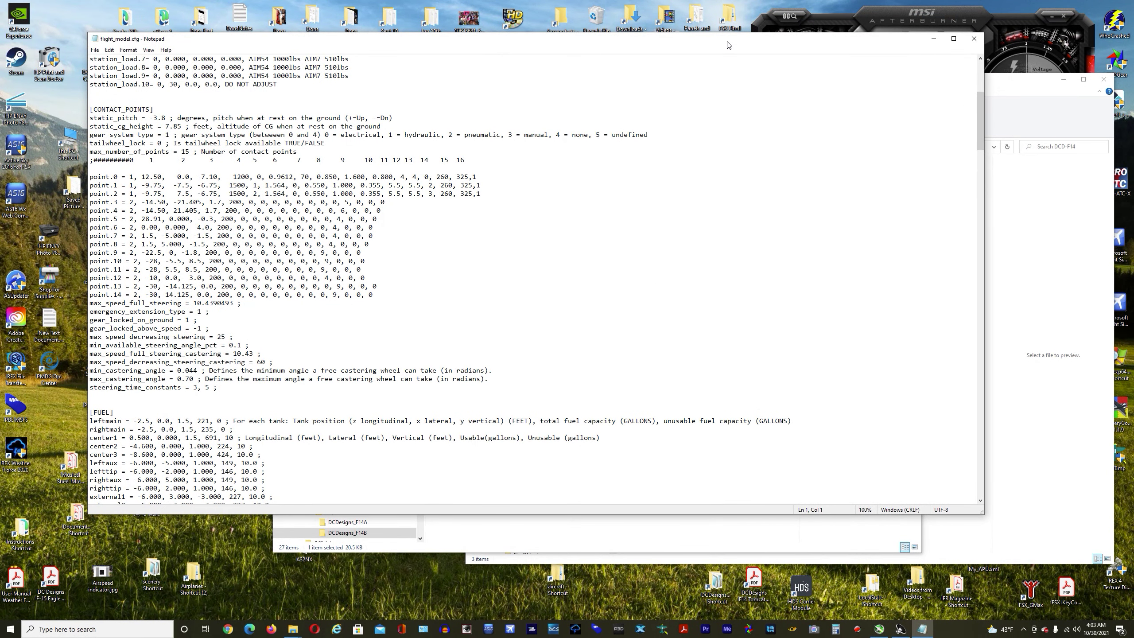
{"action": "left_click_drag", "start_coordinate": [729, 45], "coordinate": [697, 48]}
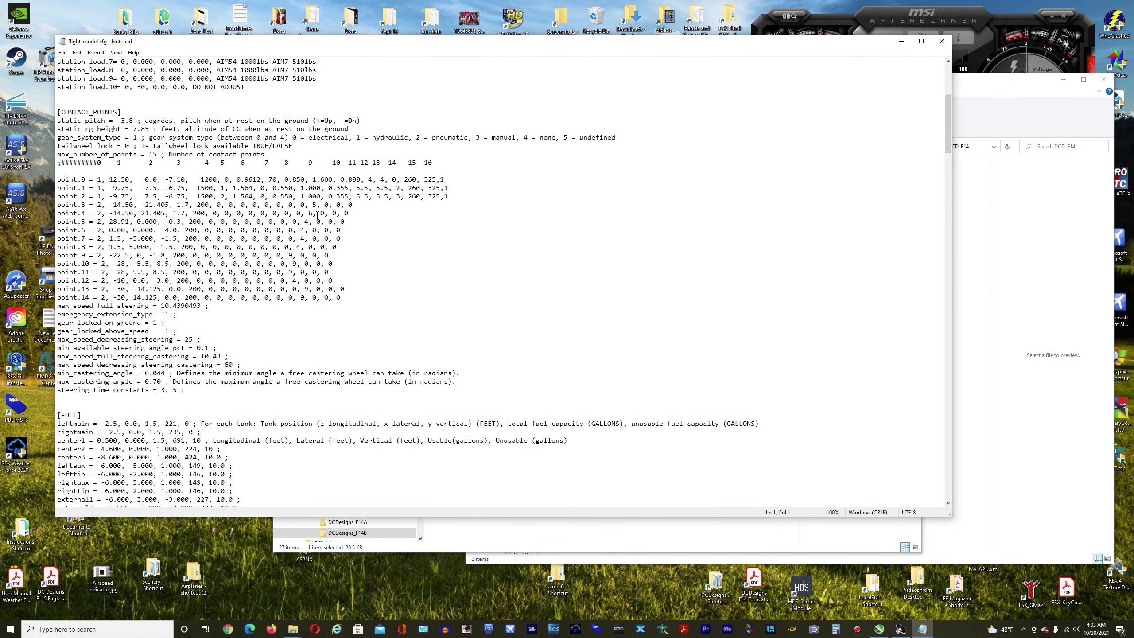
{"action": "left_click", "coordinate": [942, 42]}
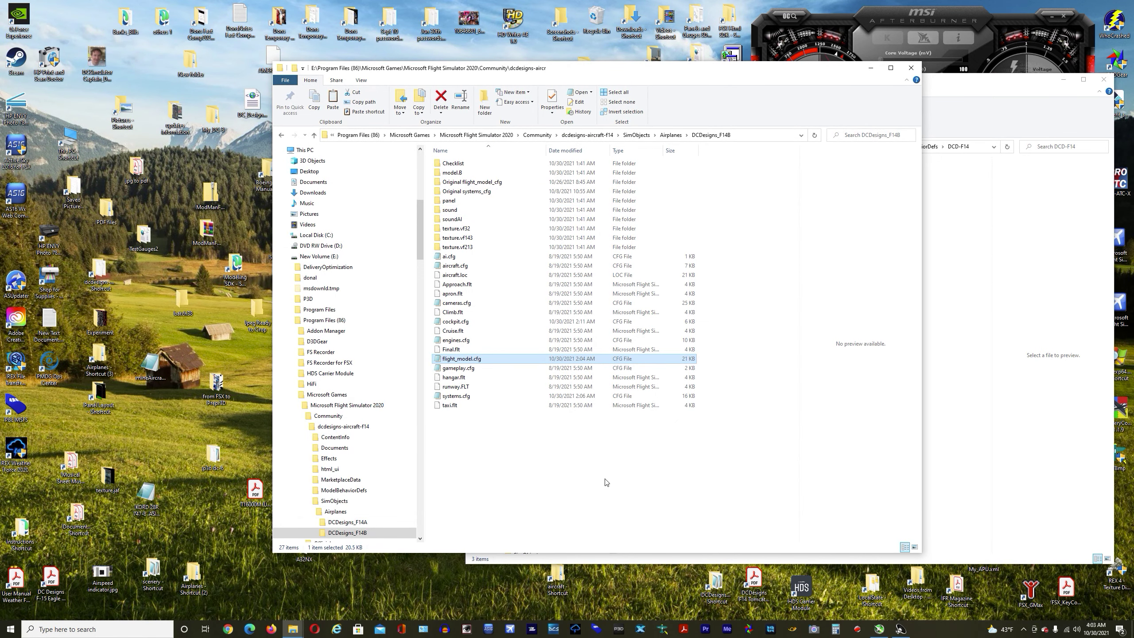
Open cockpit.cfg from the DCDesigns_F14B folder and view its final sections, from [GPWS] to [TAKEOFF_SPEEDS]
{"action": "left_click", "coordinate": [527, 474]}
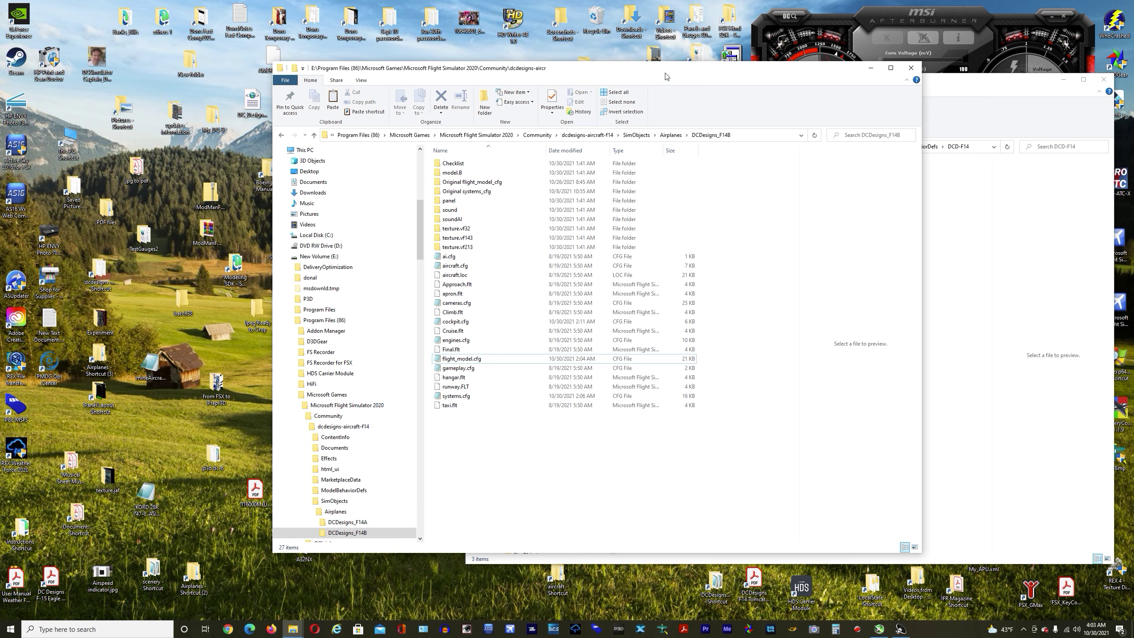
{"action": "left_click_drag", "start_coordinate": [666, 75], "coordinate": [582, 74]}
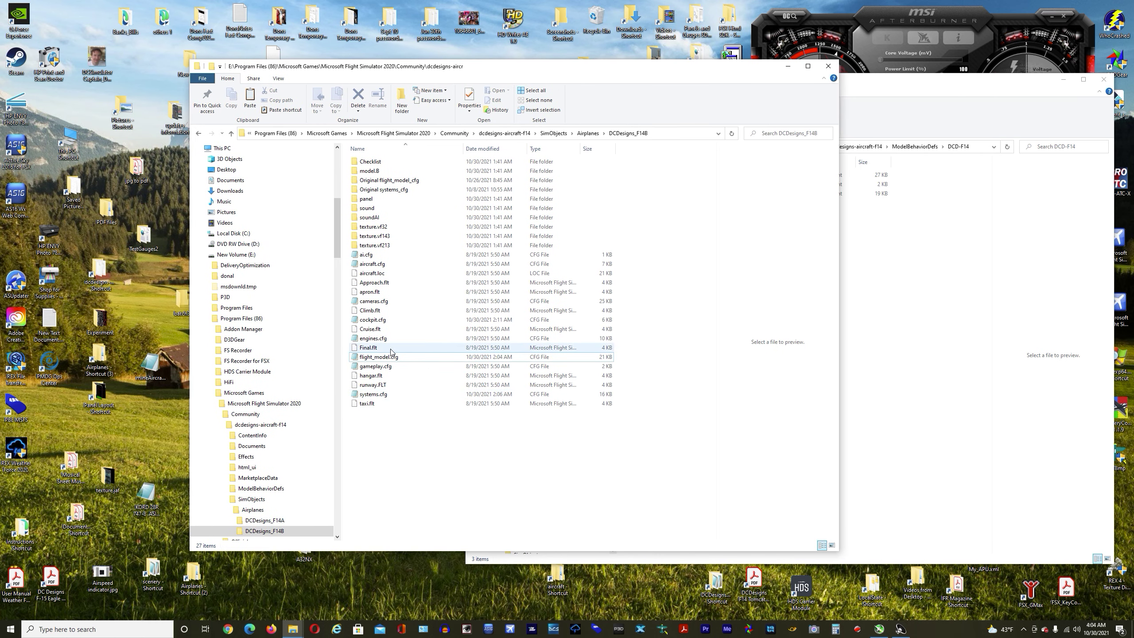
{"action": "left_click", "coordinate": [373, 319]}
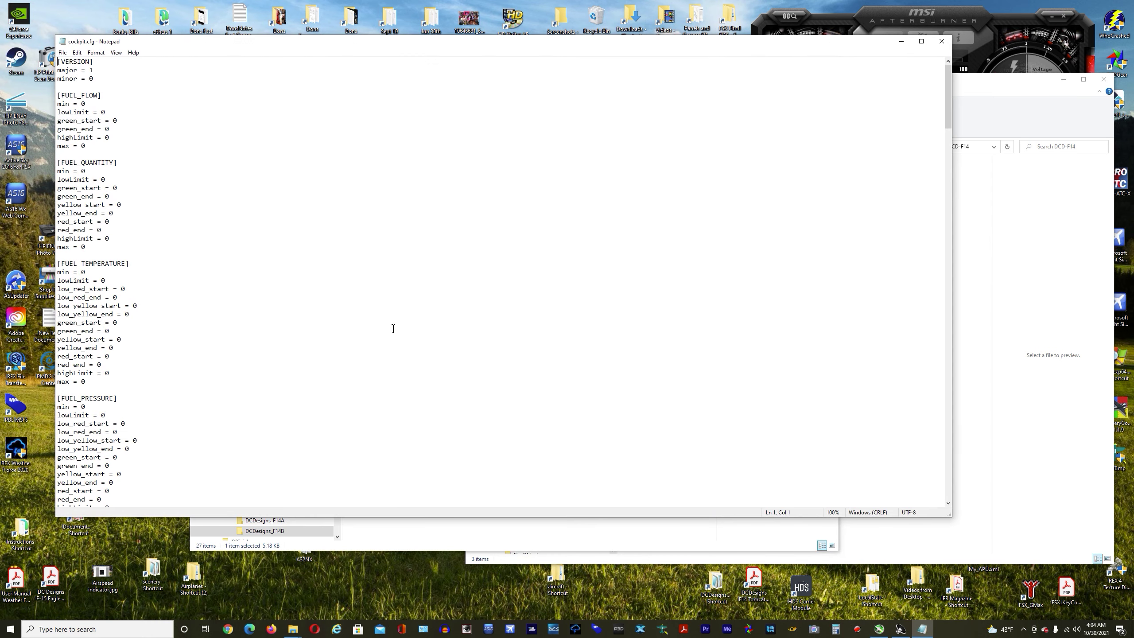
{"action": "left_click_drag", "start_coordinate": [948, 78], "coordinate": [960, 480]}
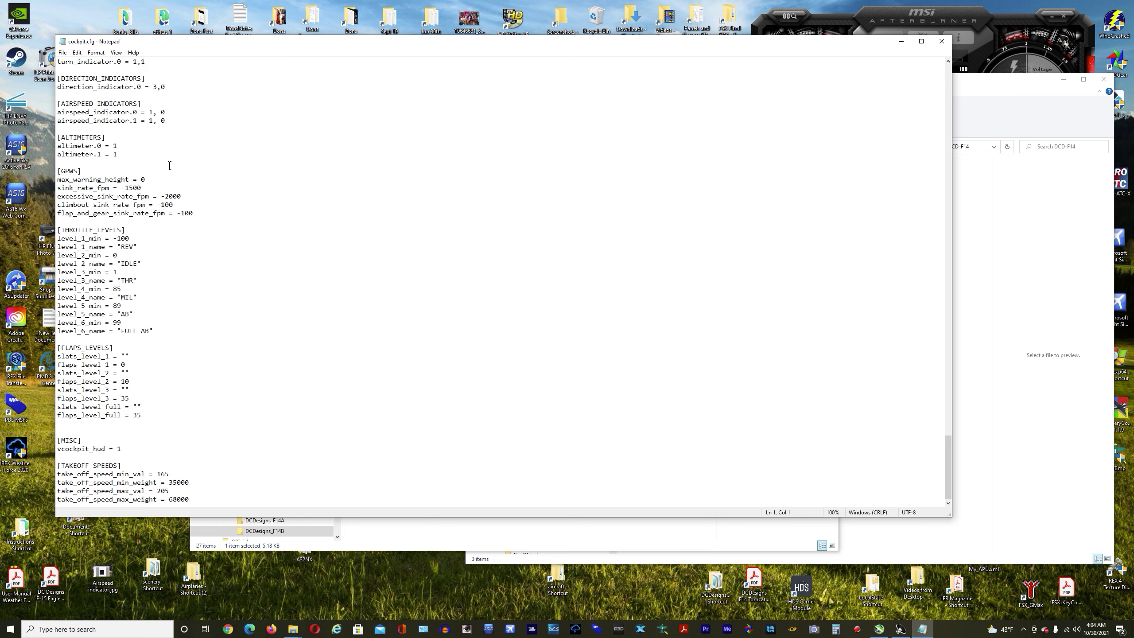
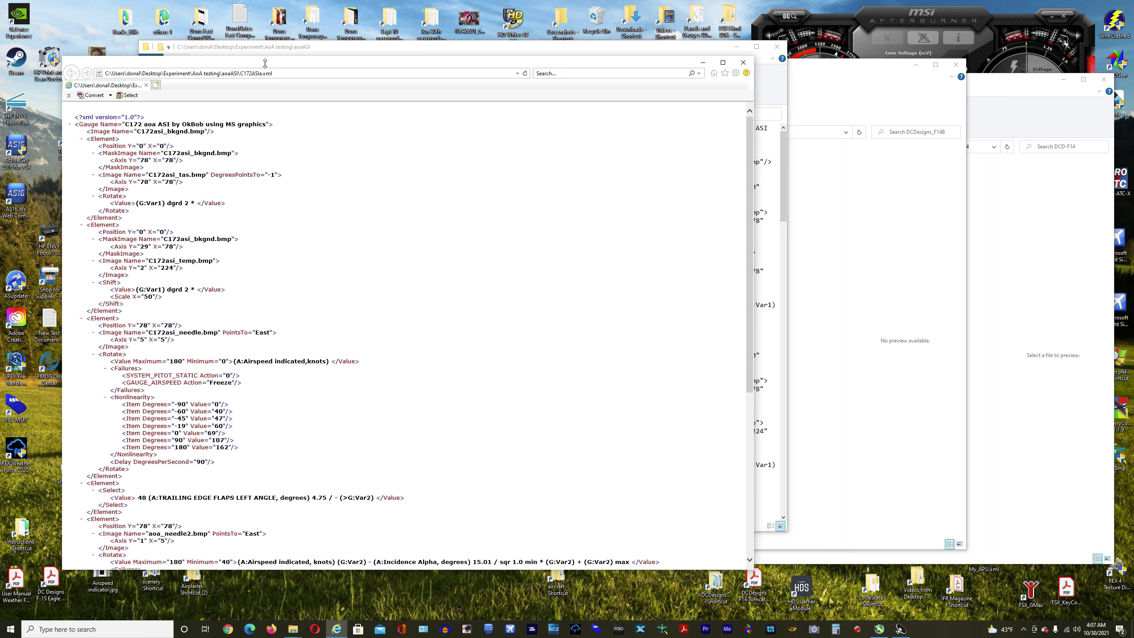
Examine the aoa_needle2.bmp element and its rotation formula in the C172ASIa.xml gauge file
{"action": "left_click_drag", "start_coordinate": [263, 63], "coordinate": [323, 42]}
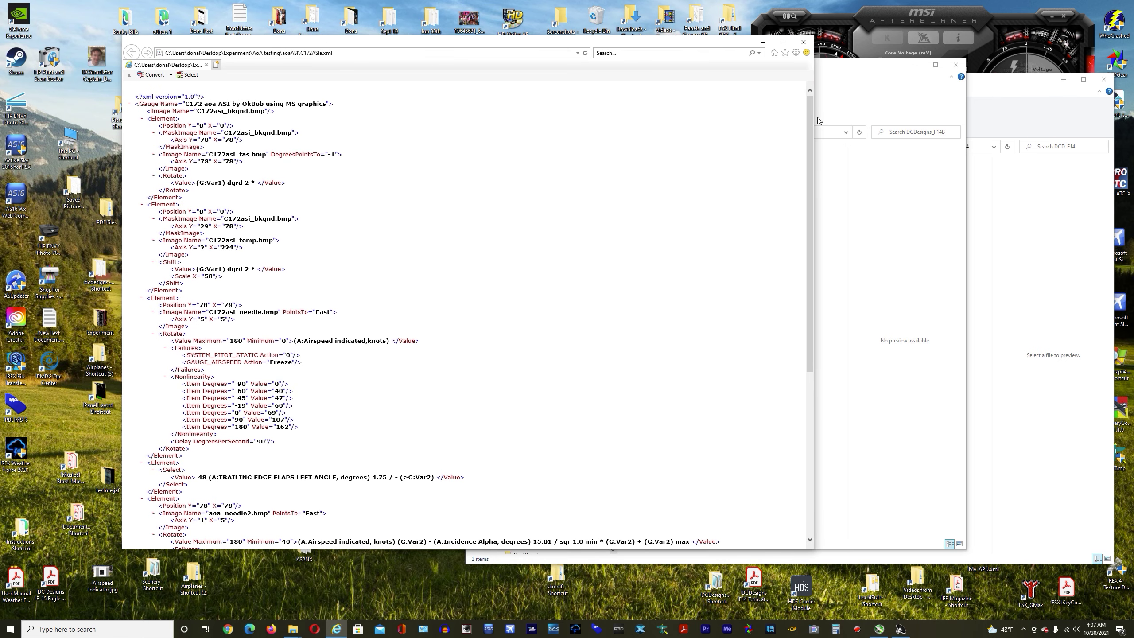
{"action": "scroll", "coordinate": [803, 223], "scroll_direction": "down", "scroll_amount": 3}
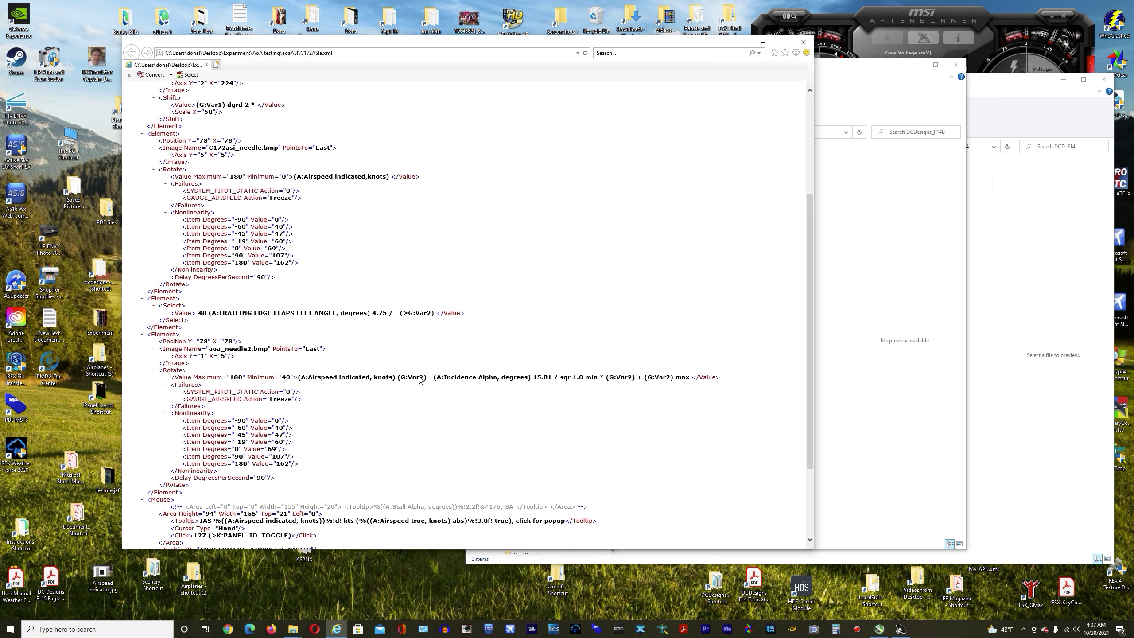
Review the C172ASIa.xml gauge code from its Mouse section back up to the first elements, and close the file
{"action": "scroll", "coordinate": [307, 433], "scroll_direction": "down", "scroll_amount": 2}
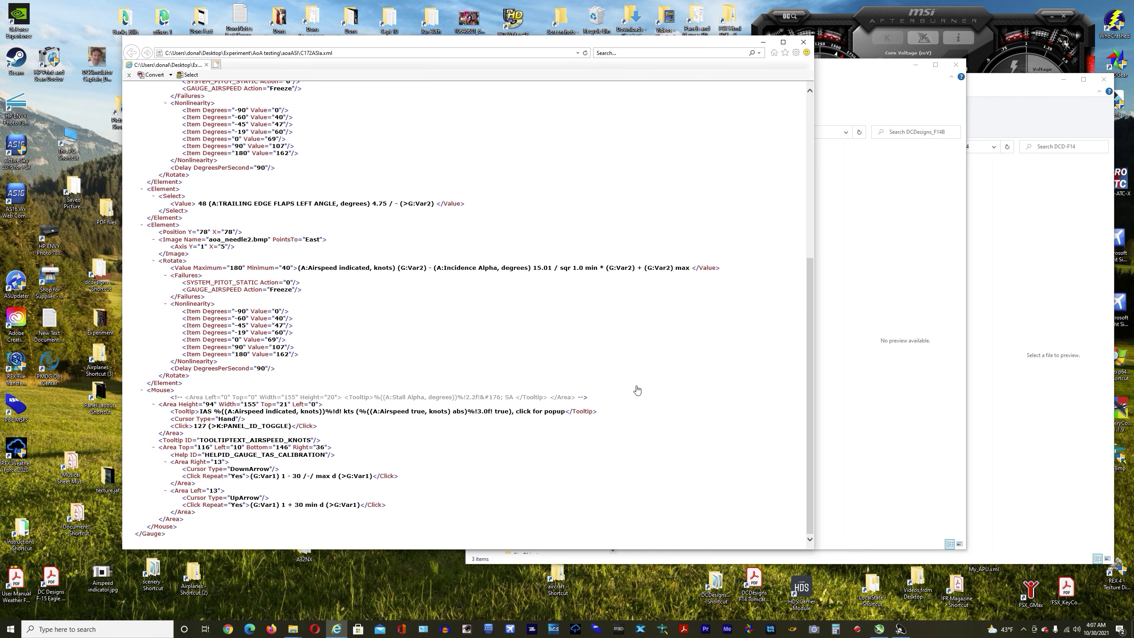
{"action": "left_click_drag", "start_coordinate": [810, 401], "coordinate": [805, 190]}
{"action": "scroll", "coordinate": [804, 190], "scroll_direction": "down", "scroll_amount": 8}
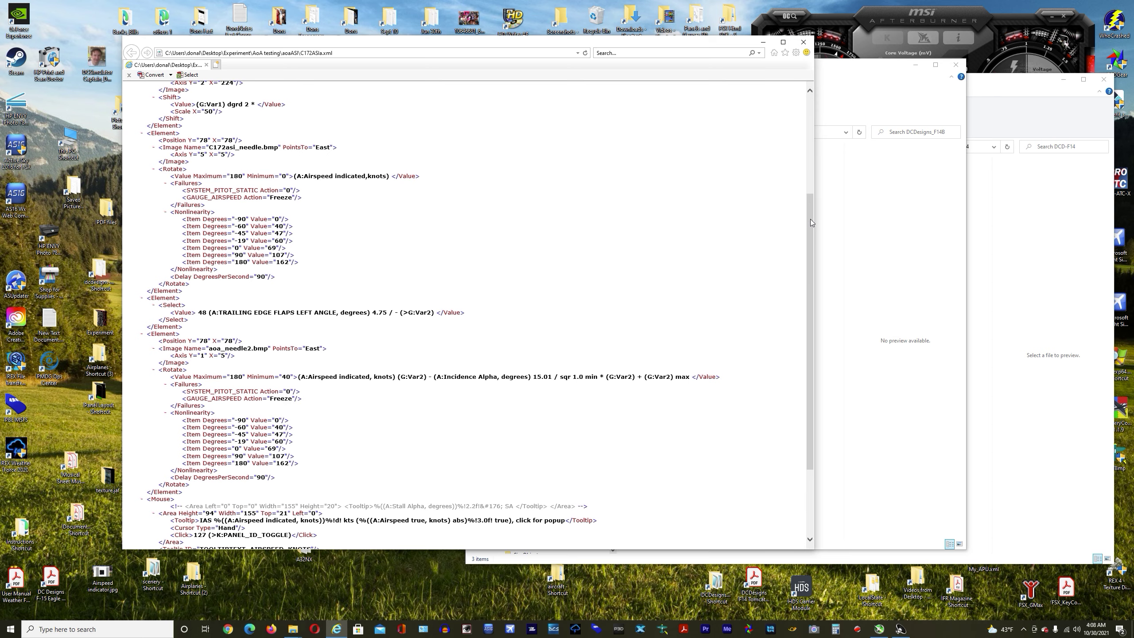
{"action": "left_click_drag", "start_coordinate": [812, 223], "coordinate": [811, 125]}
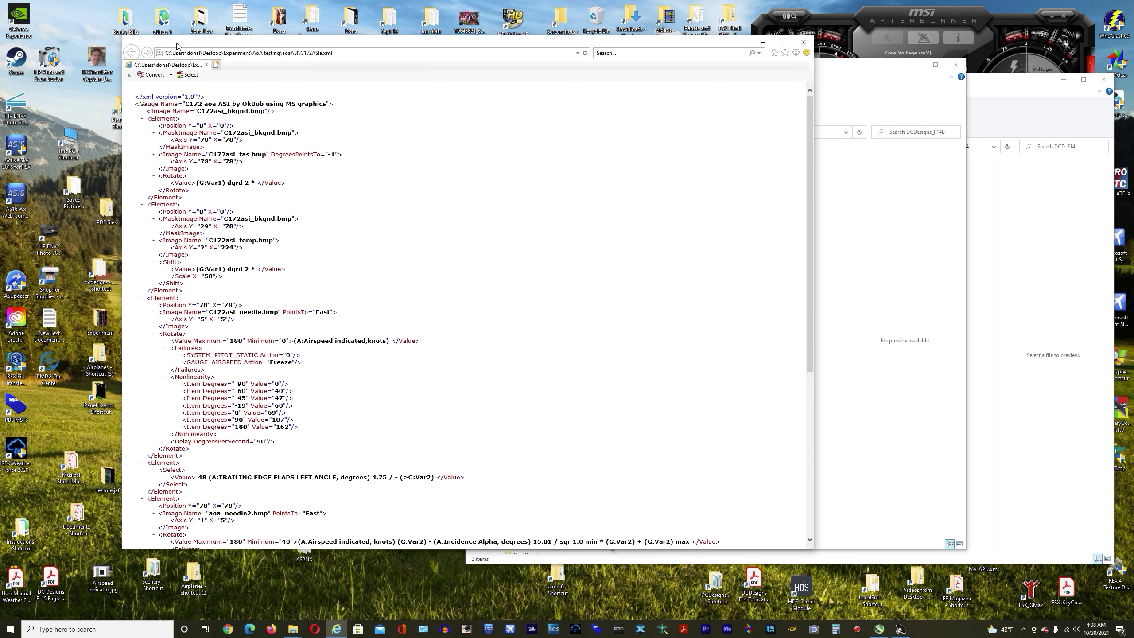
{"action": "left_click_drag", "start_coordinate": [570, 48], "coordinate": [583, 91]}
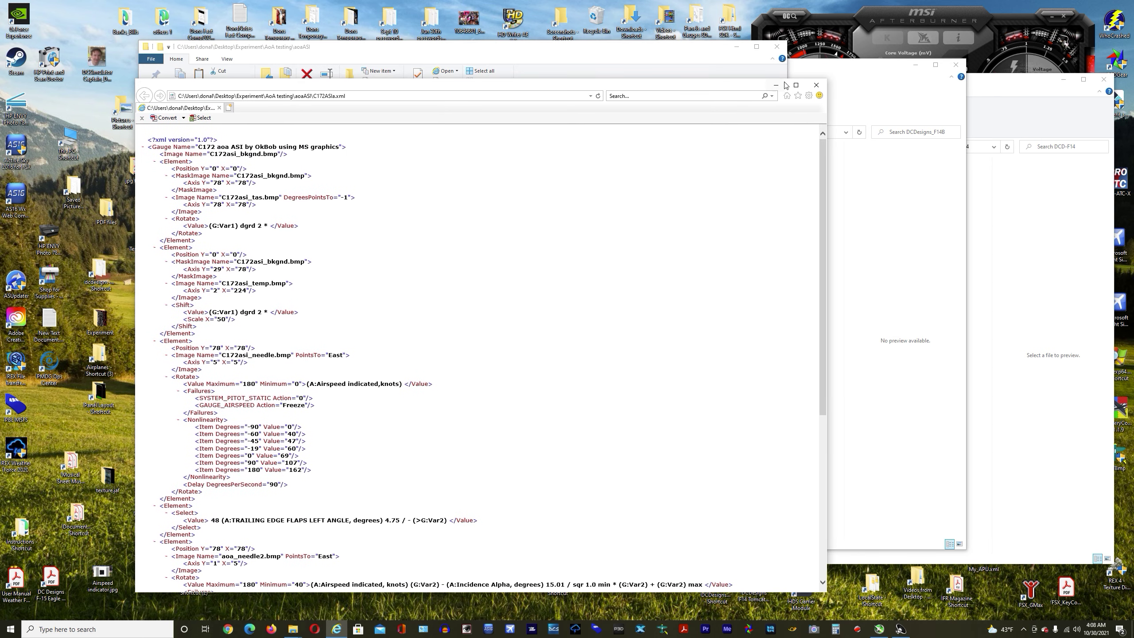
{"action": "left_click", "coordinate": [810, 86]}
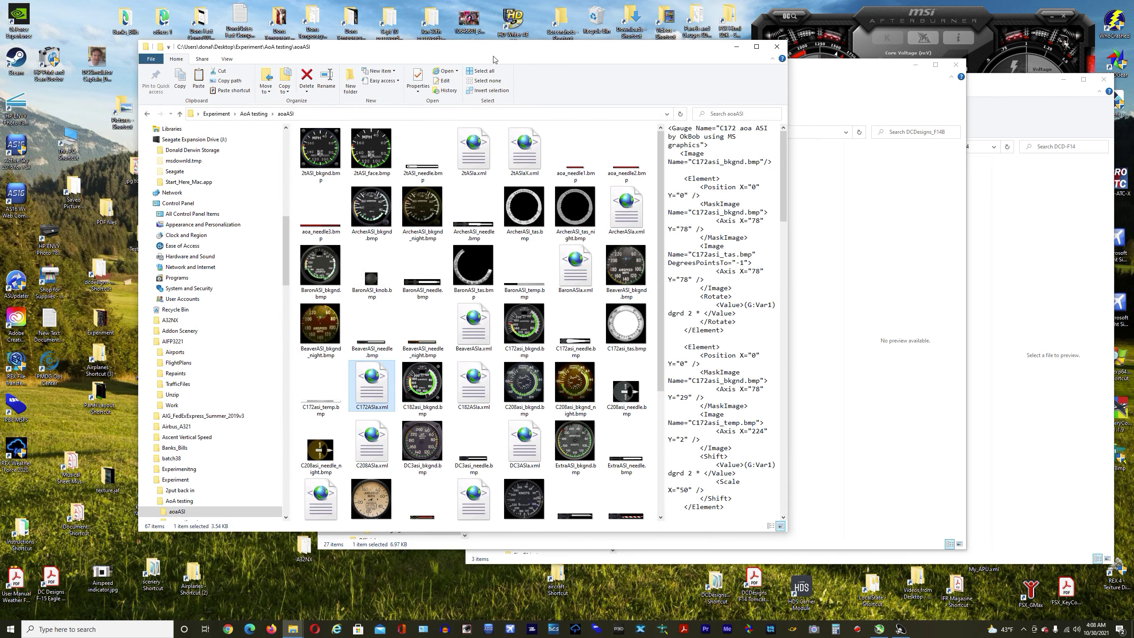
Reopen C172ASIa.xml from the aoaASI folder, view it through to the closing Gauge tag, and close it
{"action": "left_click_drag", "start_coordinate": [461, 53], "coordinate": [503, 53]}
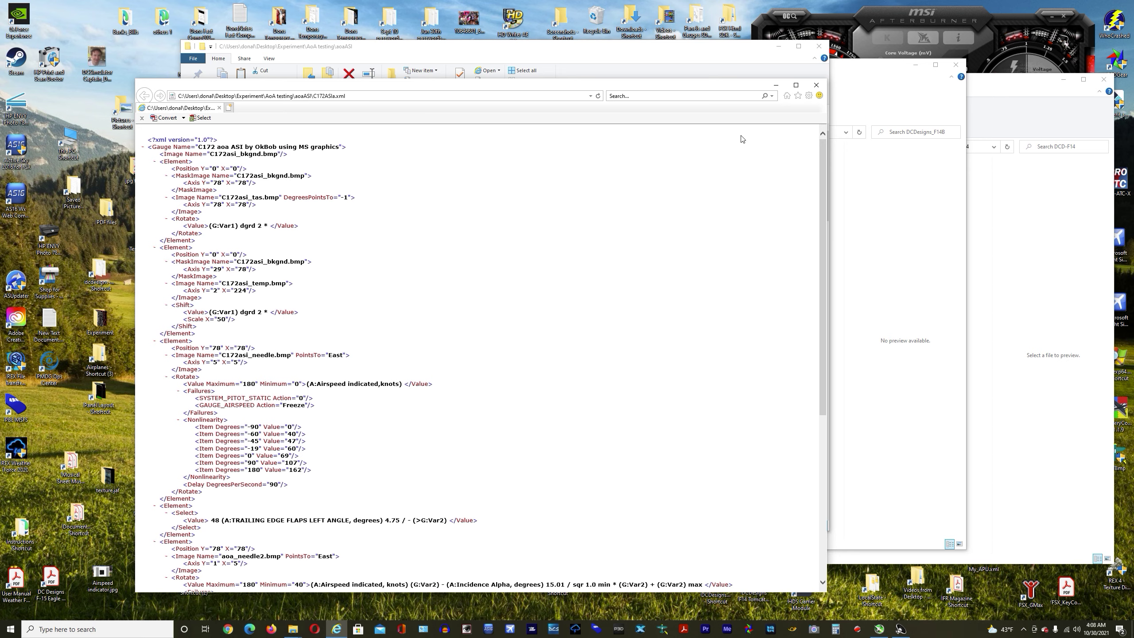
{"action": "left_click_drag", "start_coordinate": [825, 161], "coordinate": [830, 414]}
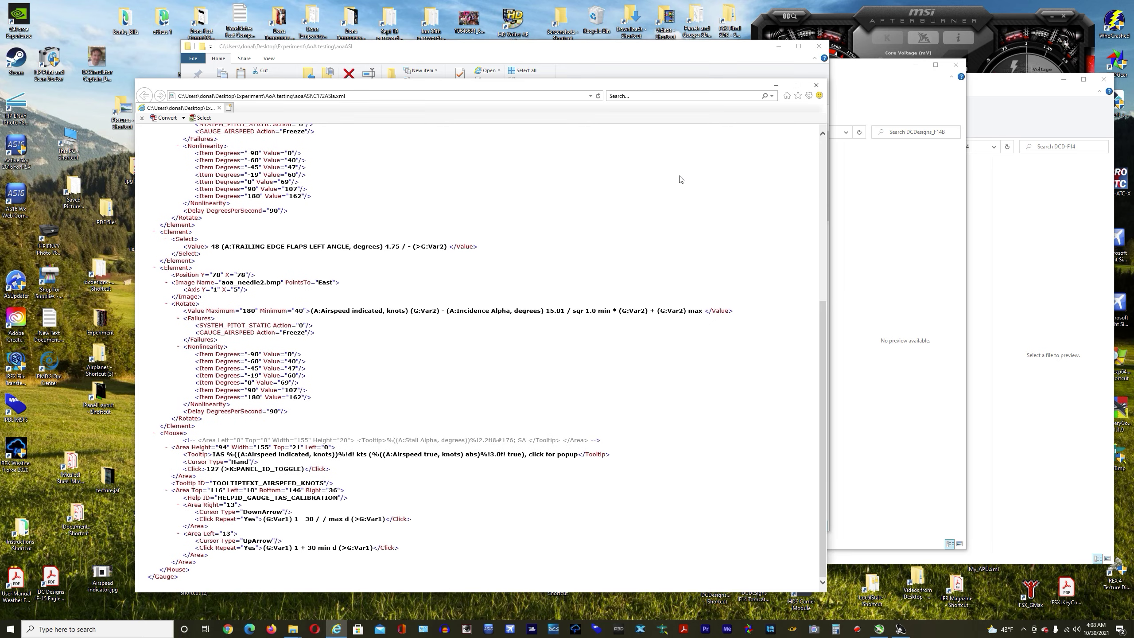
{"action": "left_click", "coordinate": [816, 85]}
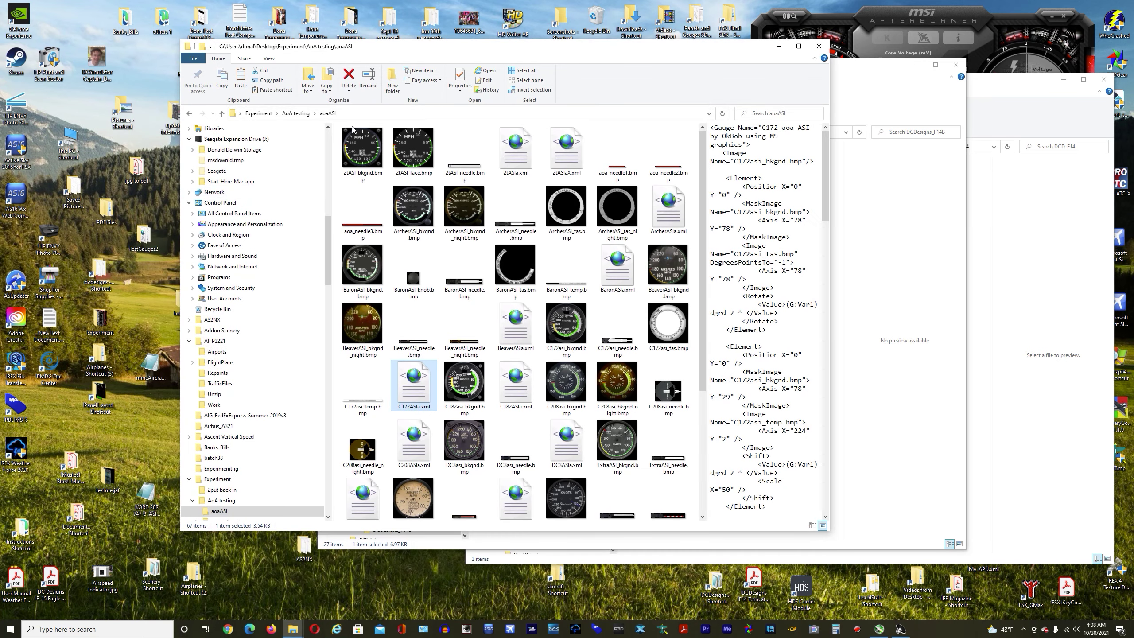
Browse the gauge files in the aoaASI folder and view the C182asi_bkgnd.bmp dial image
{"action": "left_click_drag", "start_coordinate": [477, 53], "coordinate": [373, 51]}
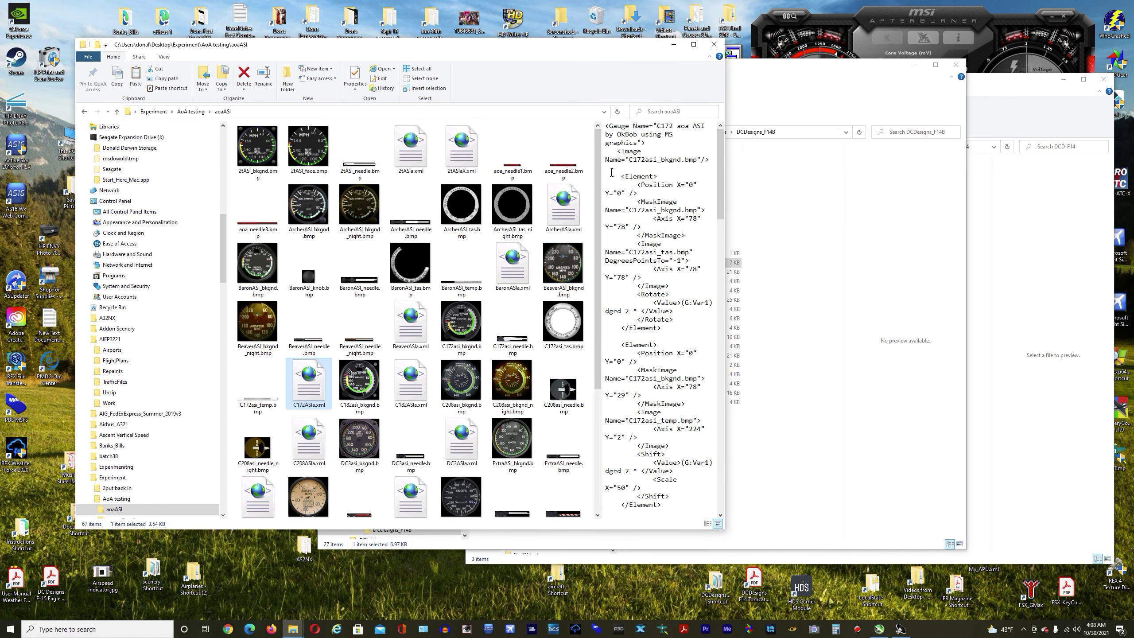
{"action": "scroll", "coordinate": [546, 422], "scroll_direction": "down", "scroll_amount": 3}
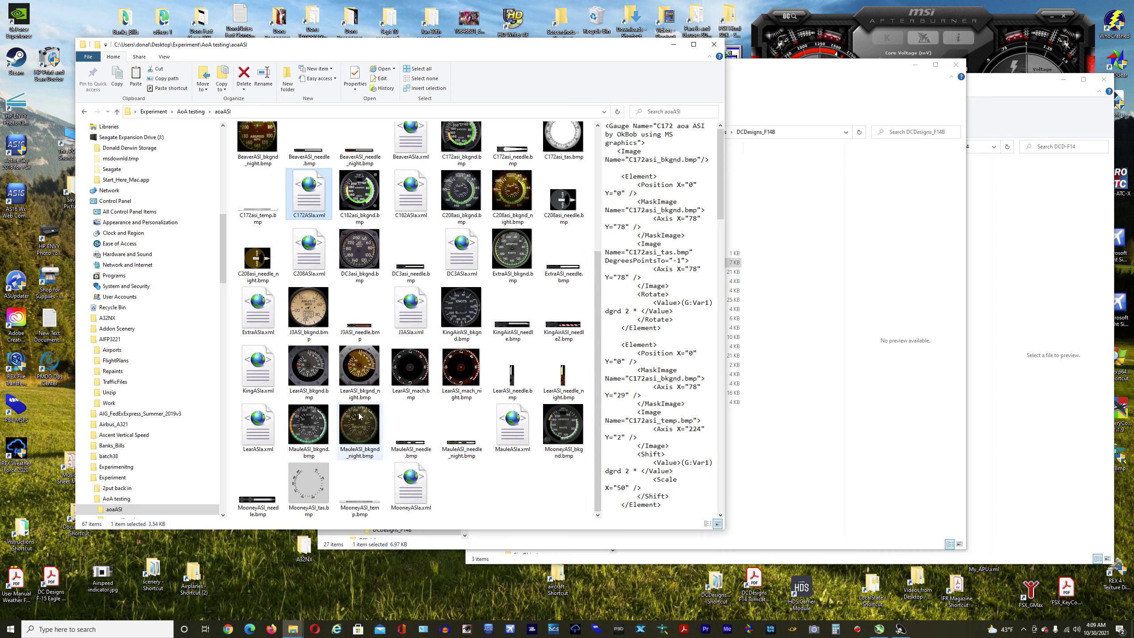
{"action": "double_click", "coordinate": [363, 192]}
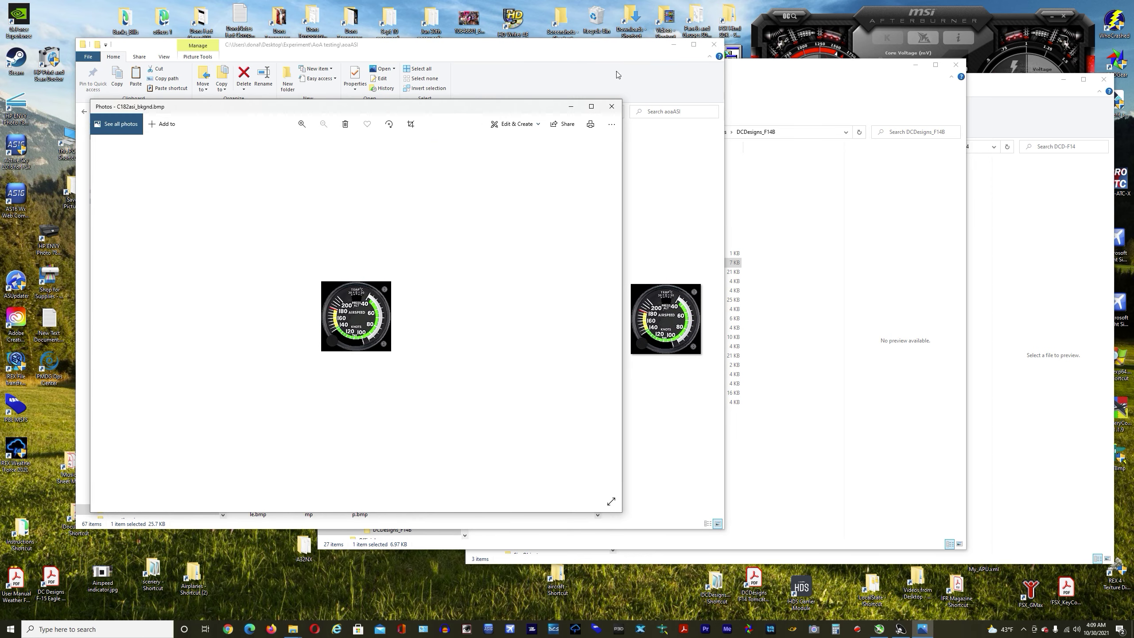
{"action": "left_click", "coordinate": [610, 107]}
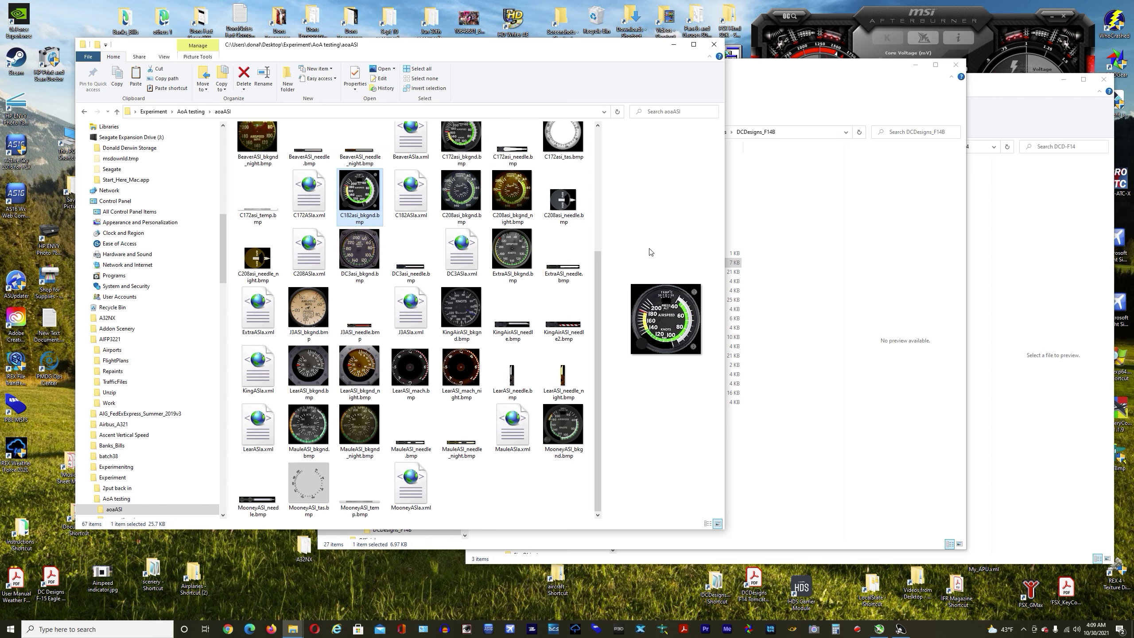
{"action": "left_click_drag", "start_coordinate": [600, 276], "coordinate": [599, 157]}
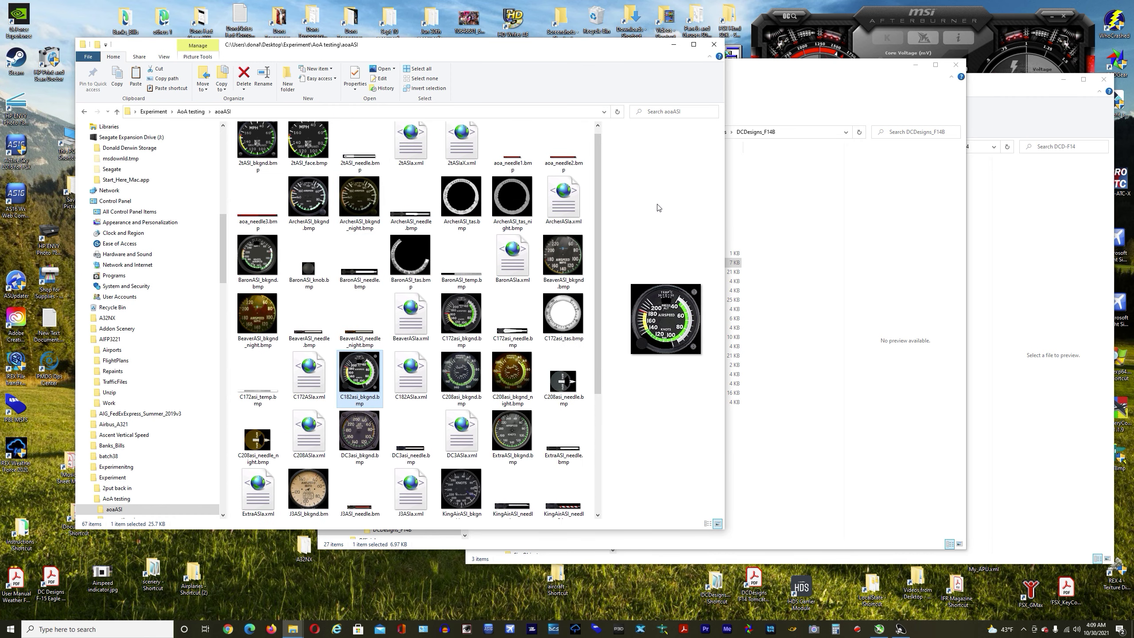
{"action": "left_click_drag", "start_coordinate": [598, 201], "coordinate": [608, 380]}
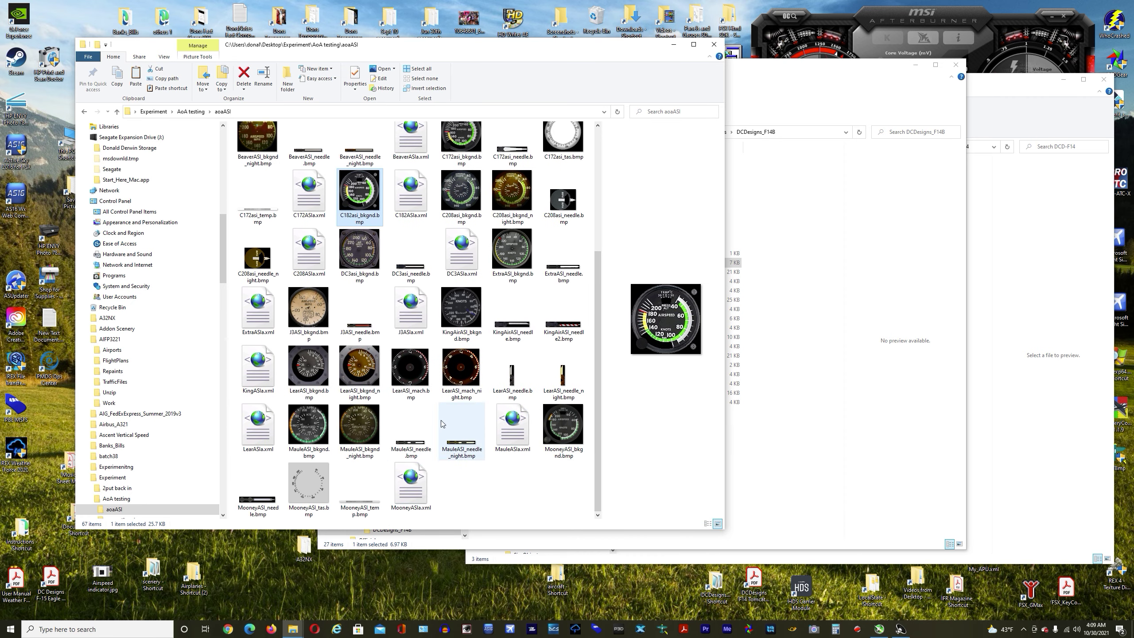
Open KingASIa.xml, view its needle elements through to the Mouse section, and close the file
{"action": "left_click", "coordinate": [270, 377]}
{"action": "double_click", "coordinate": [261, 380]}
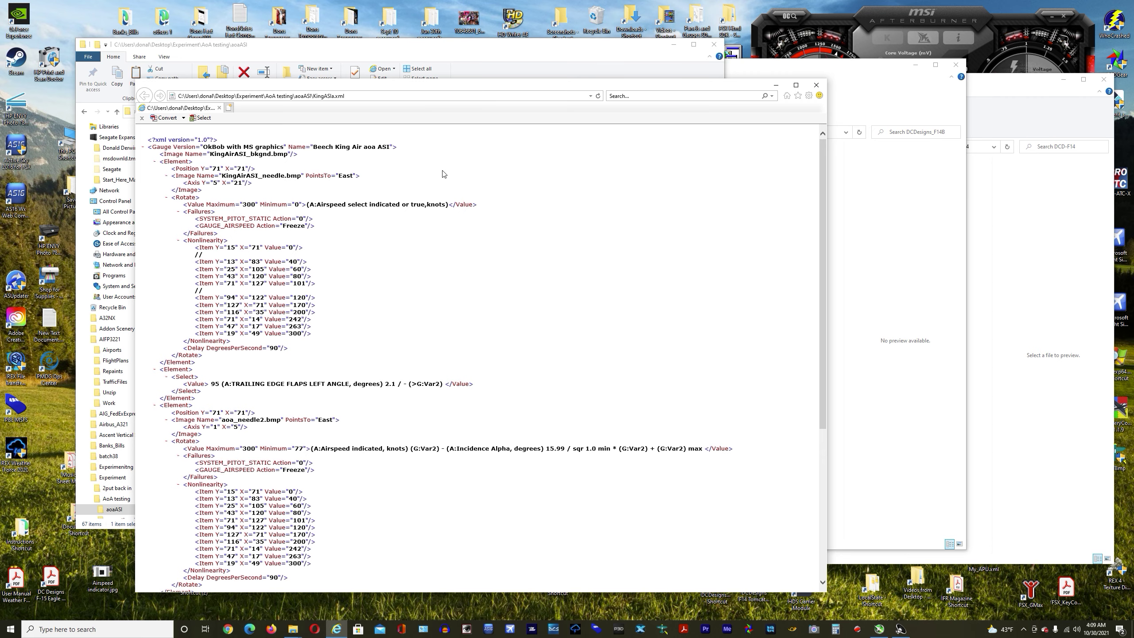
{"action": "left_click_drag", "start_coordinate": [825, 149], "coordinate": [826, 325]}
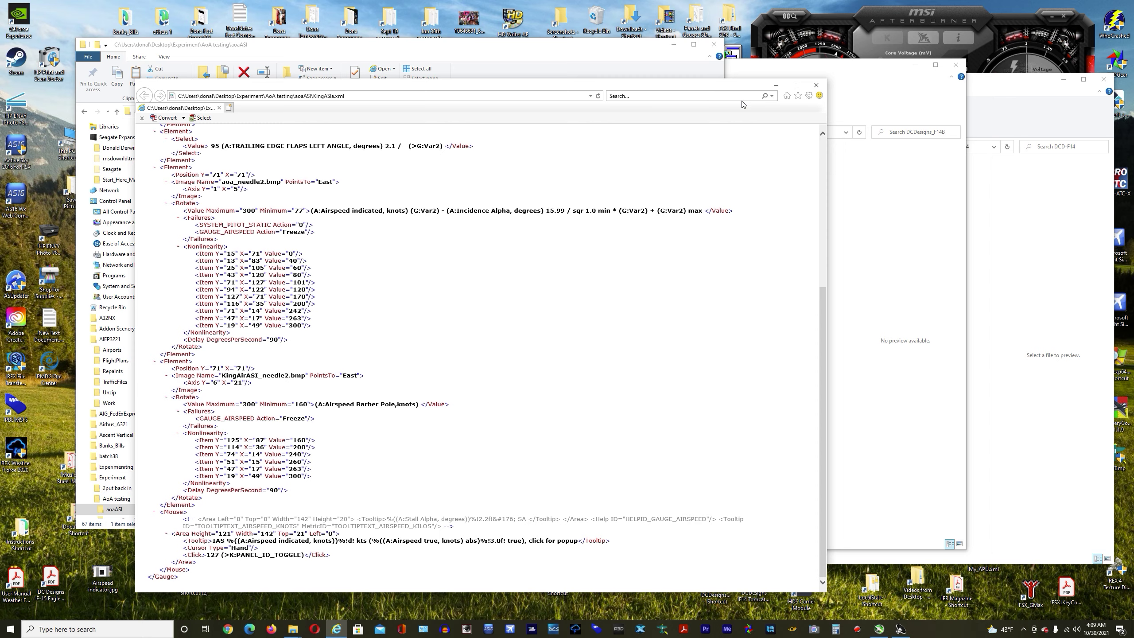
{"action": "left_click", "coordinate": [815, 85]}
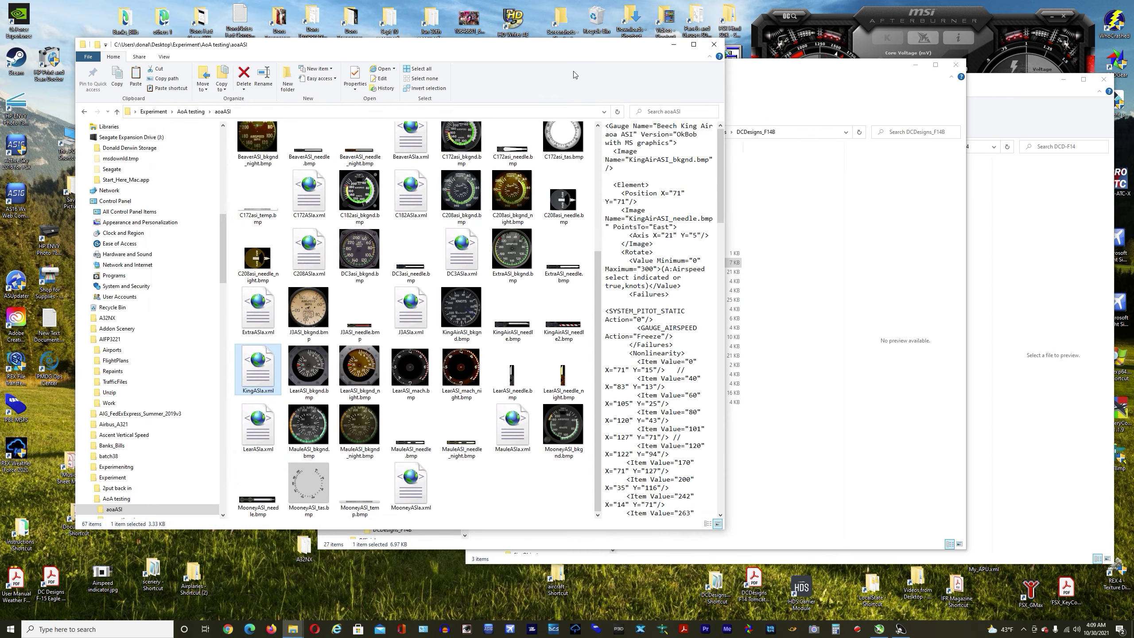
Open C172ASIa.xml once more, examine the flap-angle value and aoa_needle2.bmp rotation formula, and close the file
{"action": "left_click_drag", "start_coordinate": [535, 51], "coordinate": [645, 63]}
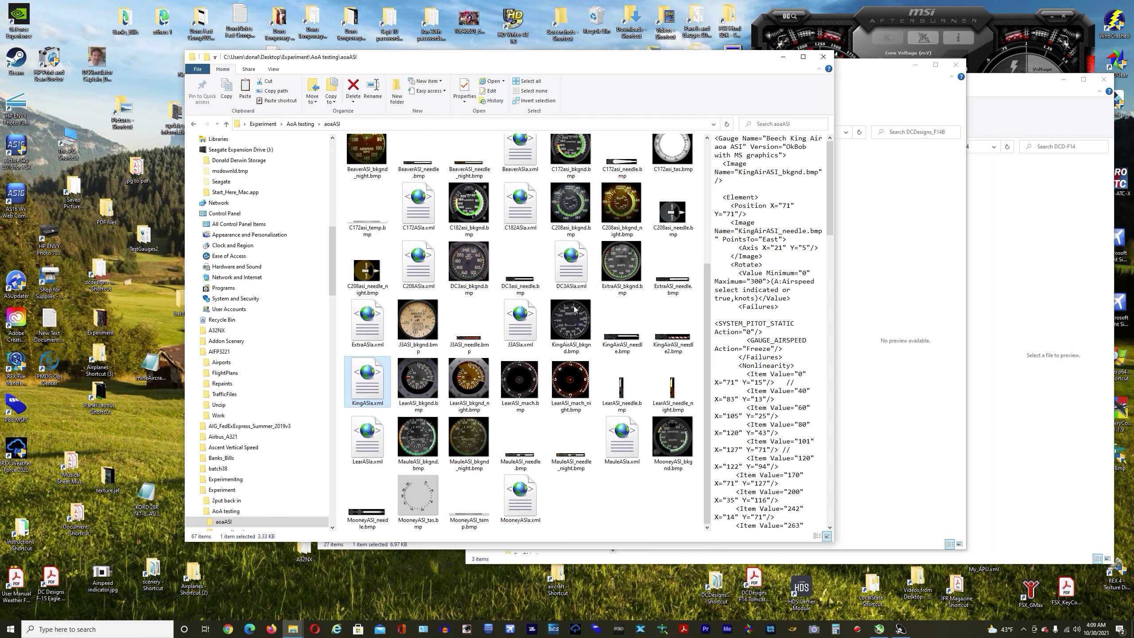
{"action": "left_click", "coordinate": [422, 206]}
{"action": "double_click", "coordinate": [422, 206]}
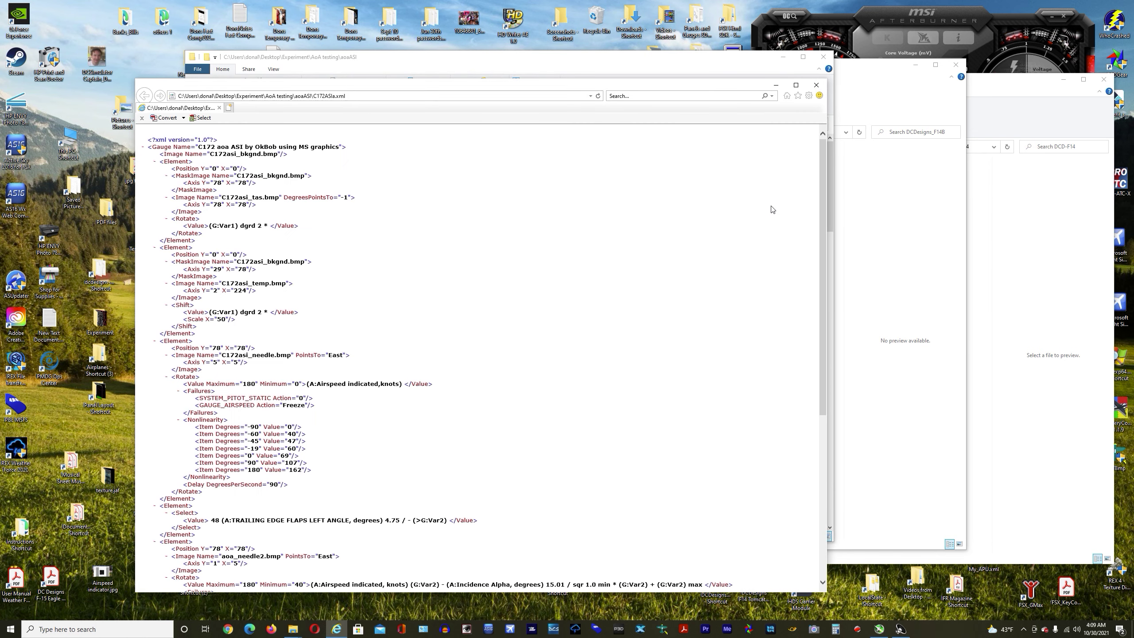
{"action": "left_click_drag", "start_coordinate": [820, 152], "coordinate": [829, 246]}
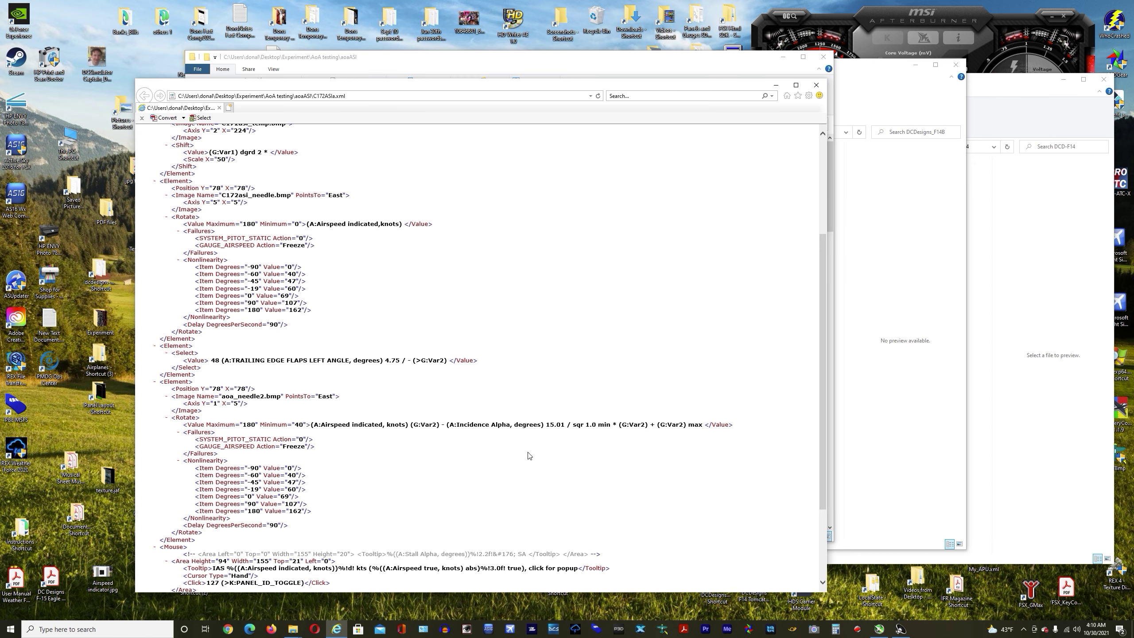
{"action": "left_click_drag", "start_coordinate": [337, 87], "coordinate": [316, 99]}
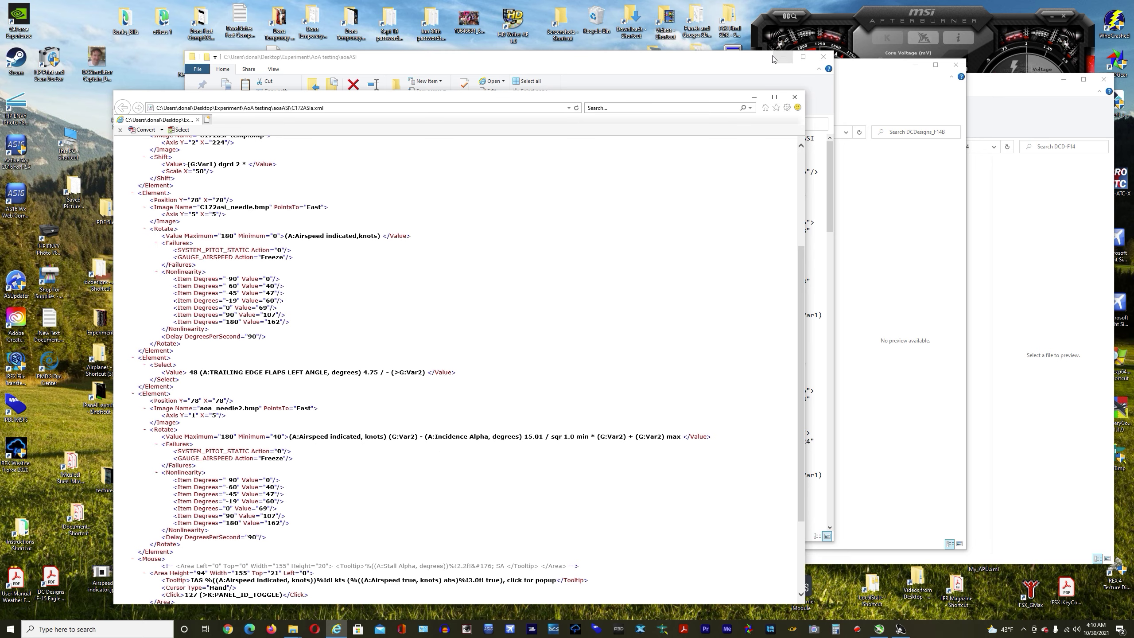
{"action": "left_click", "coordinate": [795, 97]}
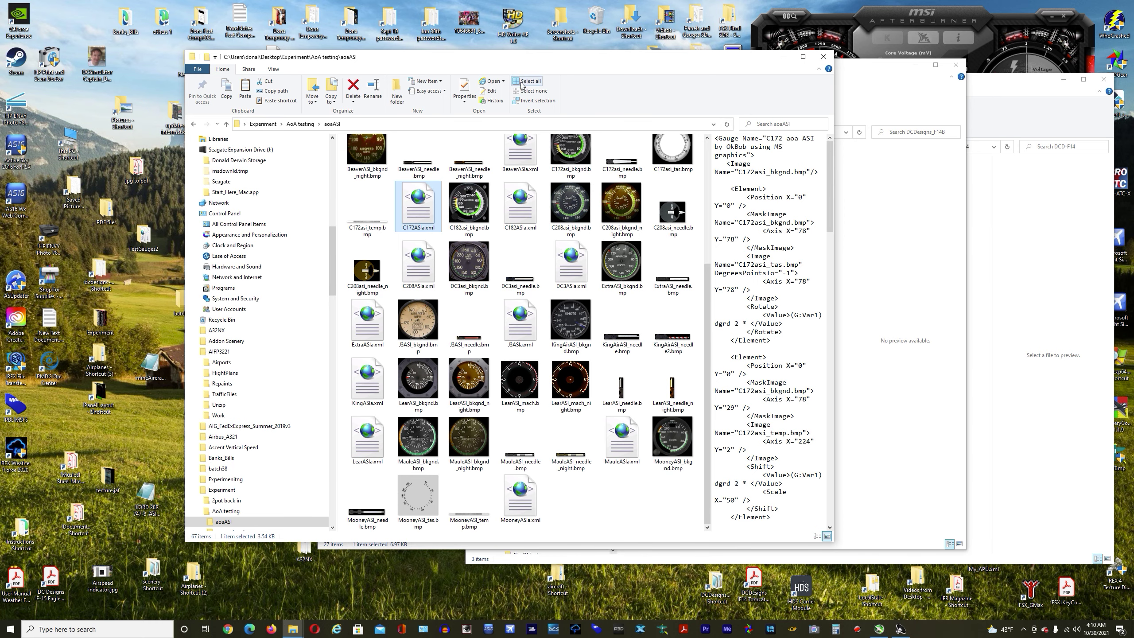
Close the aoaASI and DCDesigns_F14B folder windows
{"action": "left_click_drag", "start_coordinate": [499, 59], "coordinate": [435, 132]}
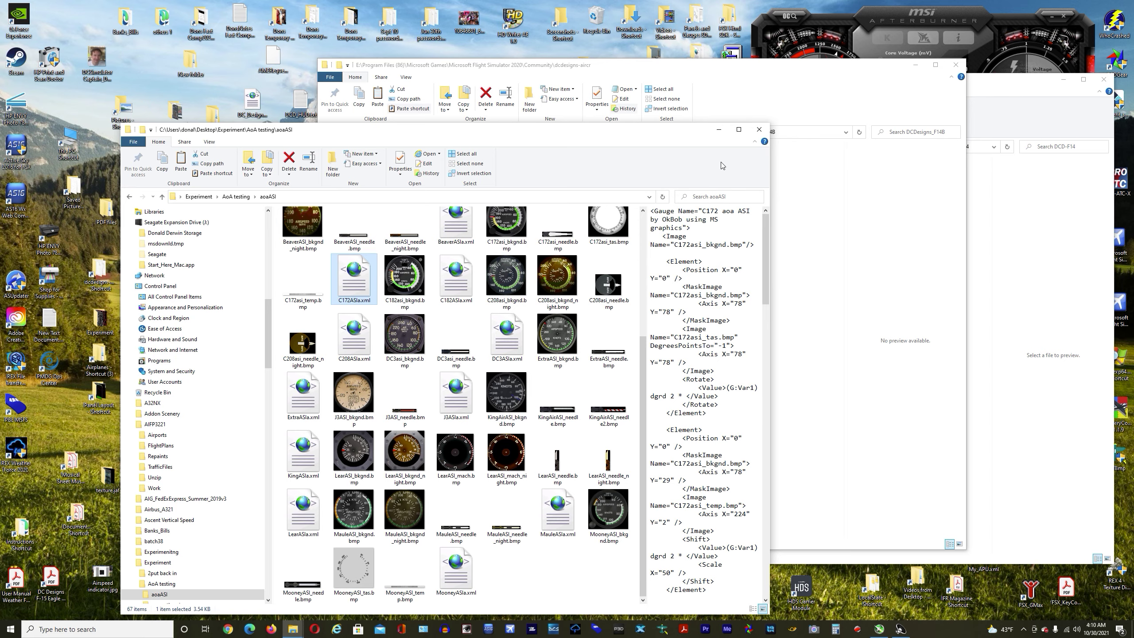
{"action": "left_click", "coordinate": [764, 134]}
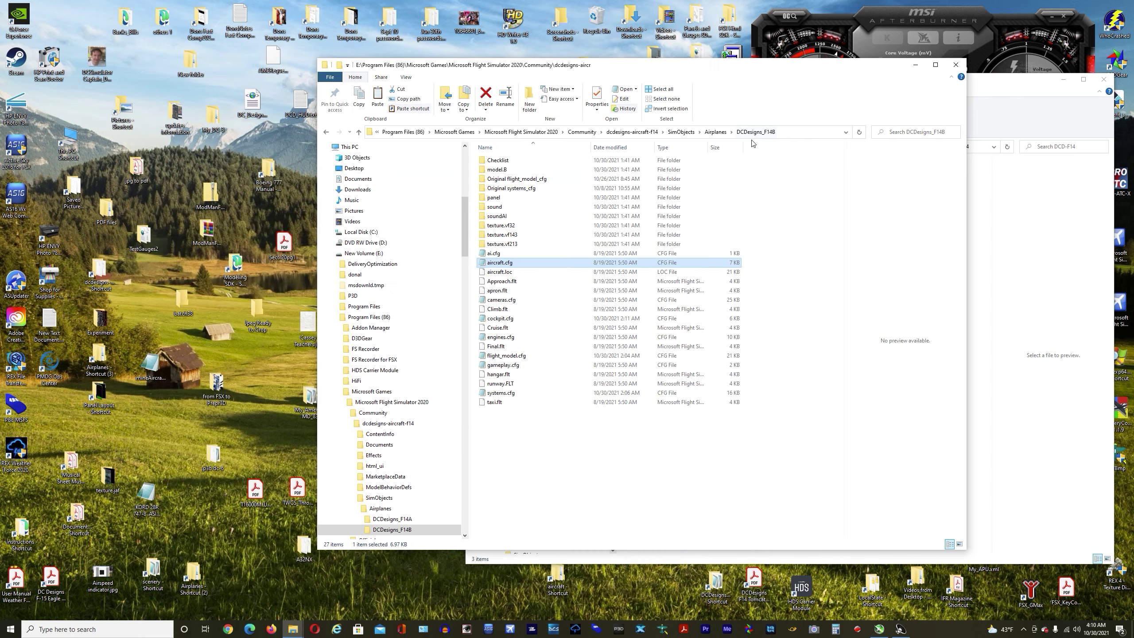
{"action": "left_click", "coordinate": [513, 494]}
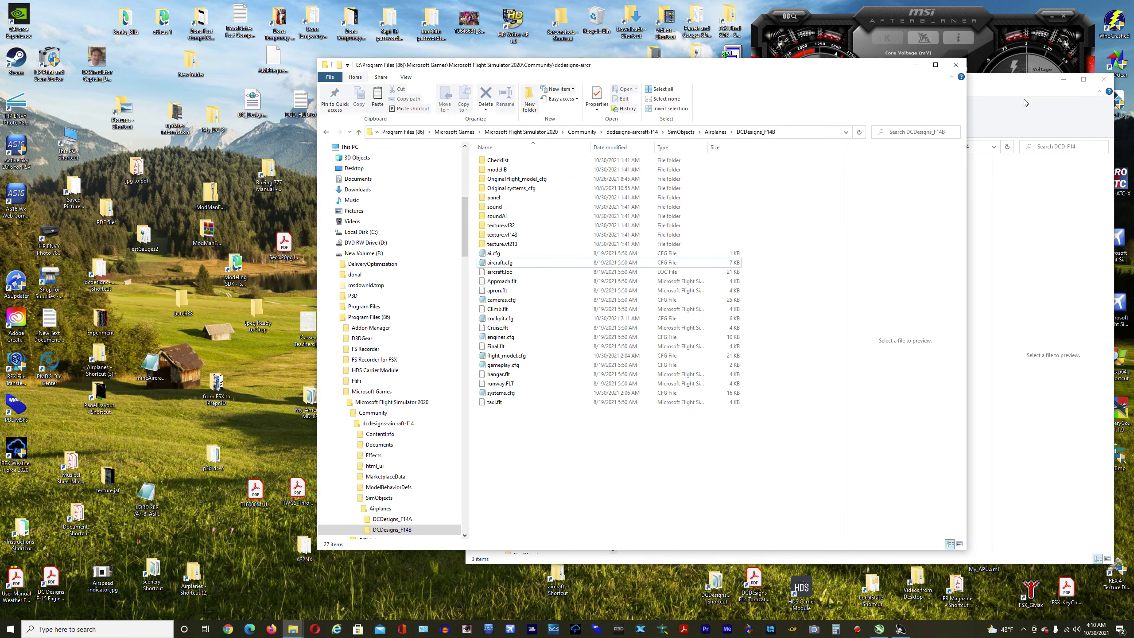
{"action": "left_click", "coordinate": [955, 64]}
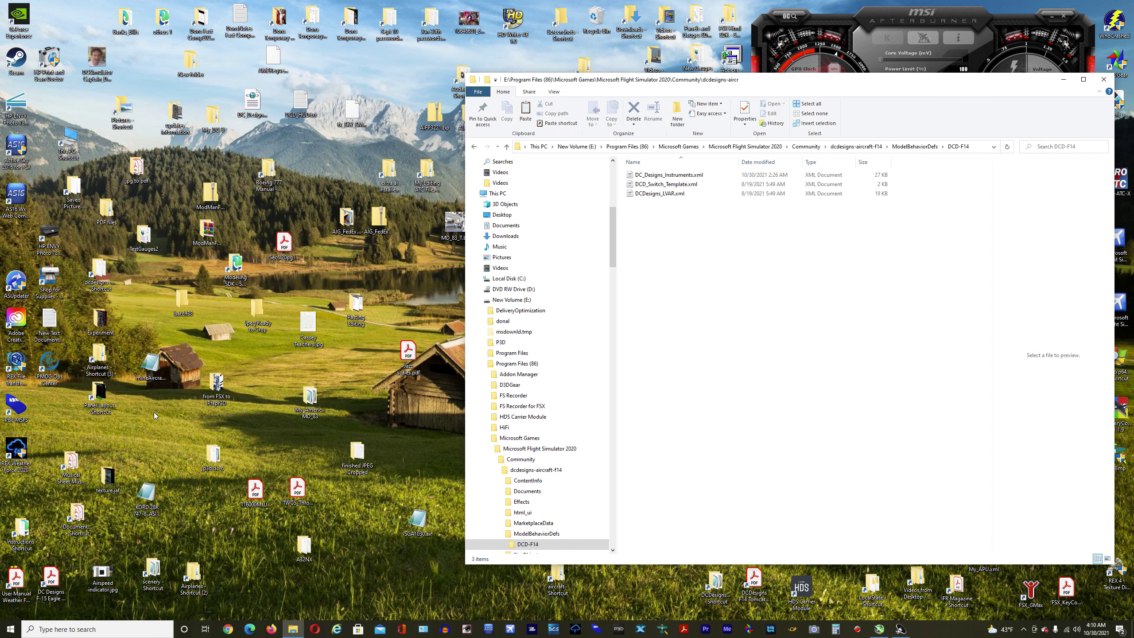
Open the DCD_HUD folder within HUD_working on, inside the Experiment folder on the desktop
{"action": "left_click", "coordinate": [143, 426]}
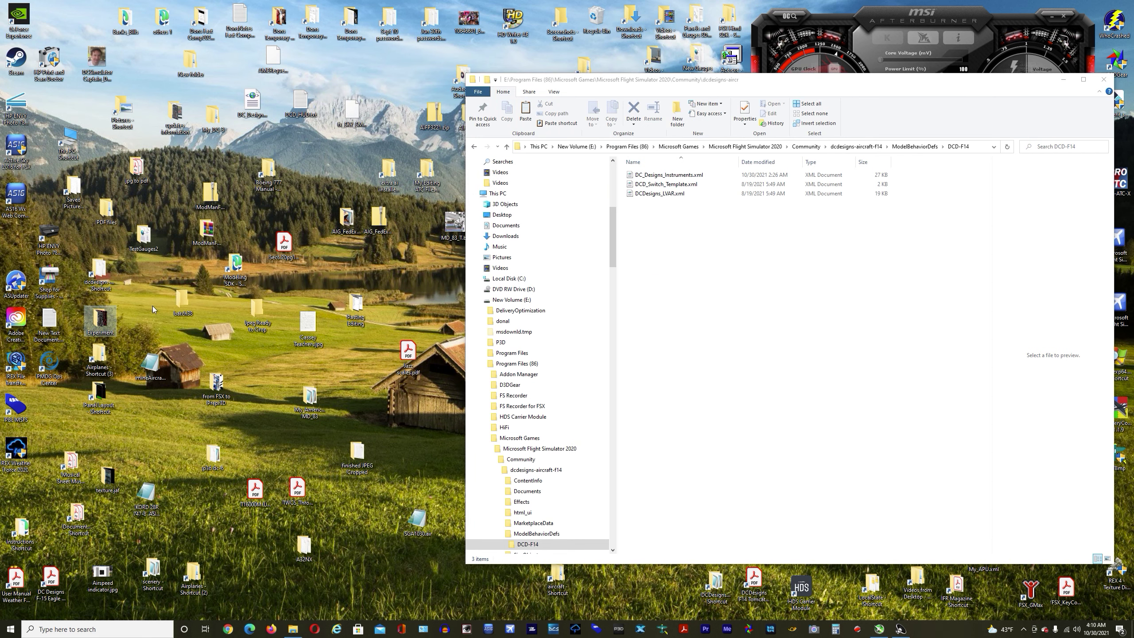
{"action": "double_click", "coordinate": [97, 320]}
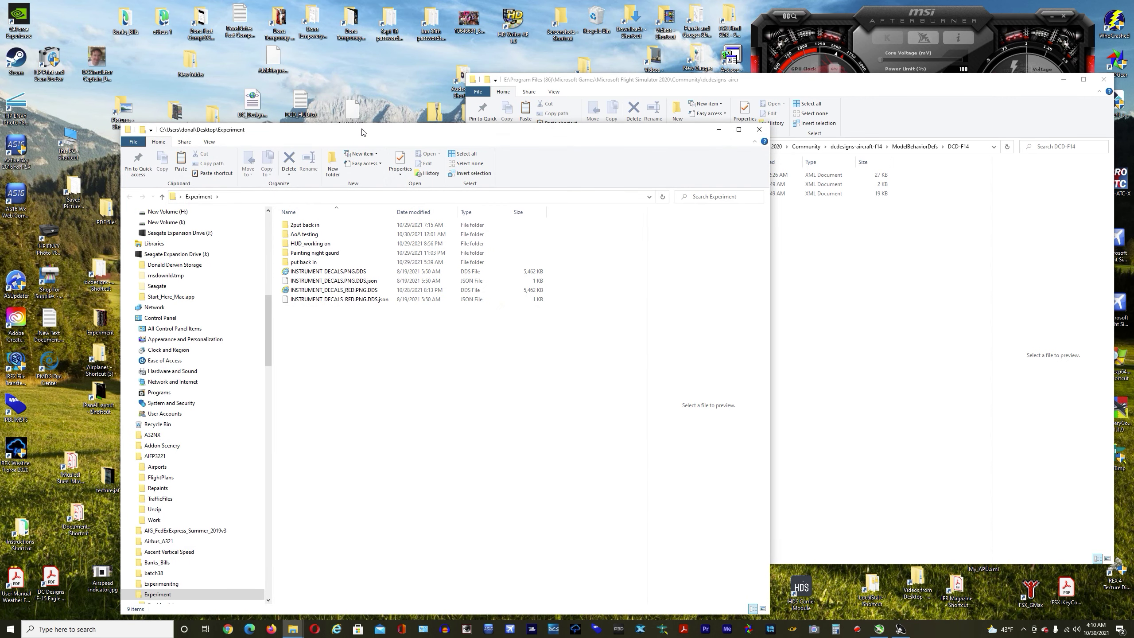
{"action": "left_click_drag", "start_coordinate": [361, 133], "coordinate": [421, 136]}
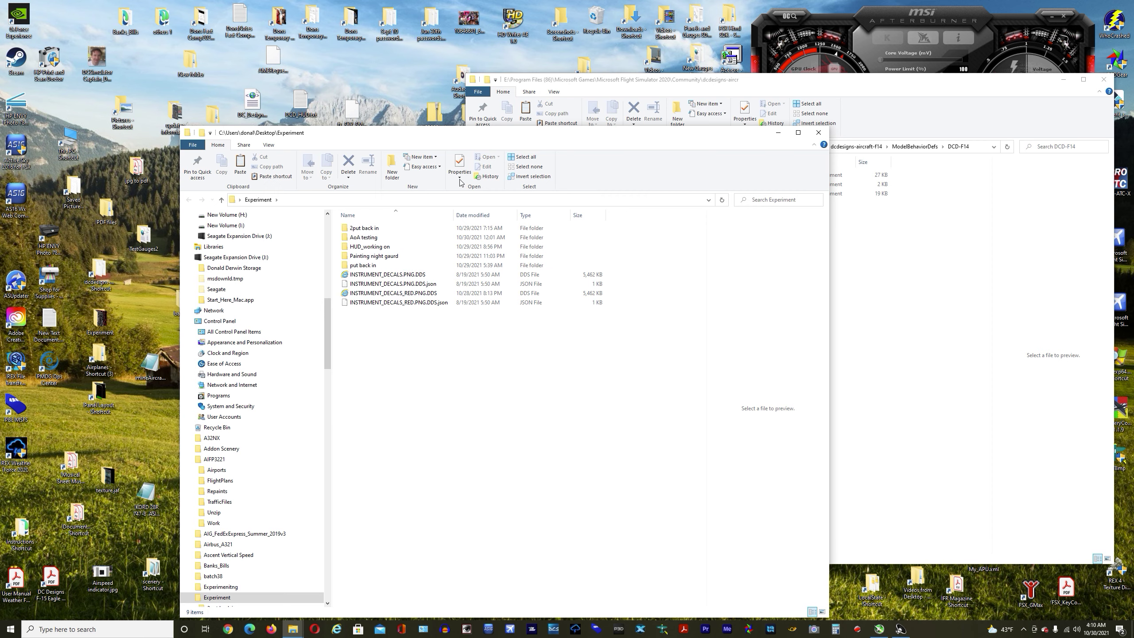
{"action": "left_click_drag", "start_coordinate": [483, 137], "coordinate": [624, 128]}
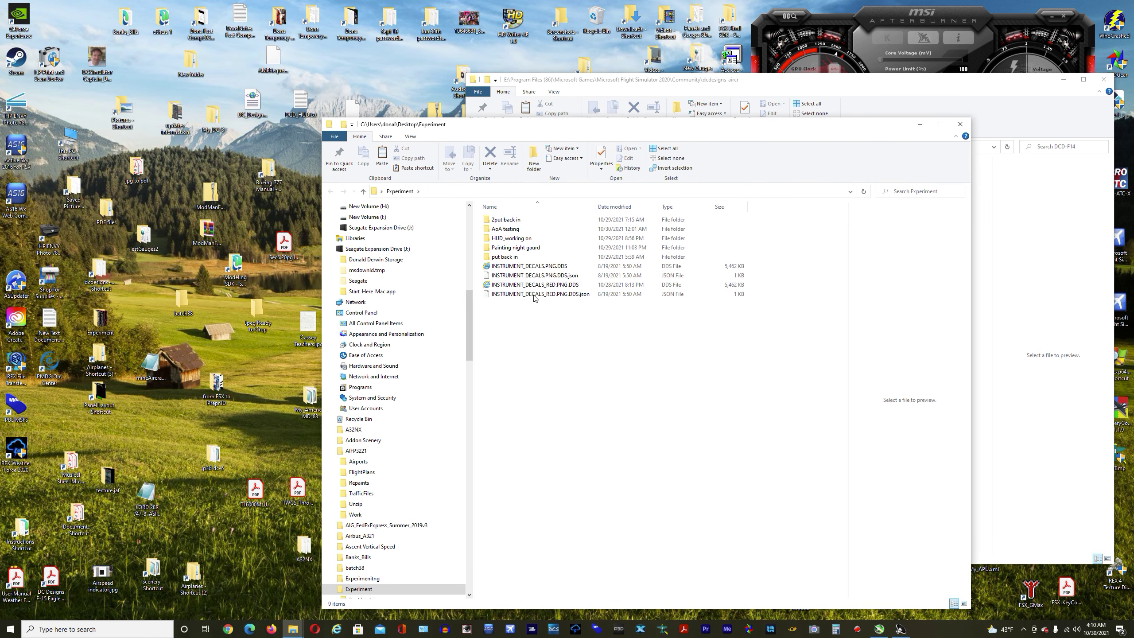
{"action": "double_click", "coordinate": [512, 238]}
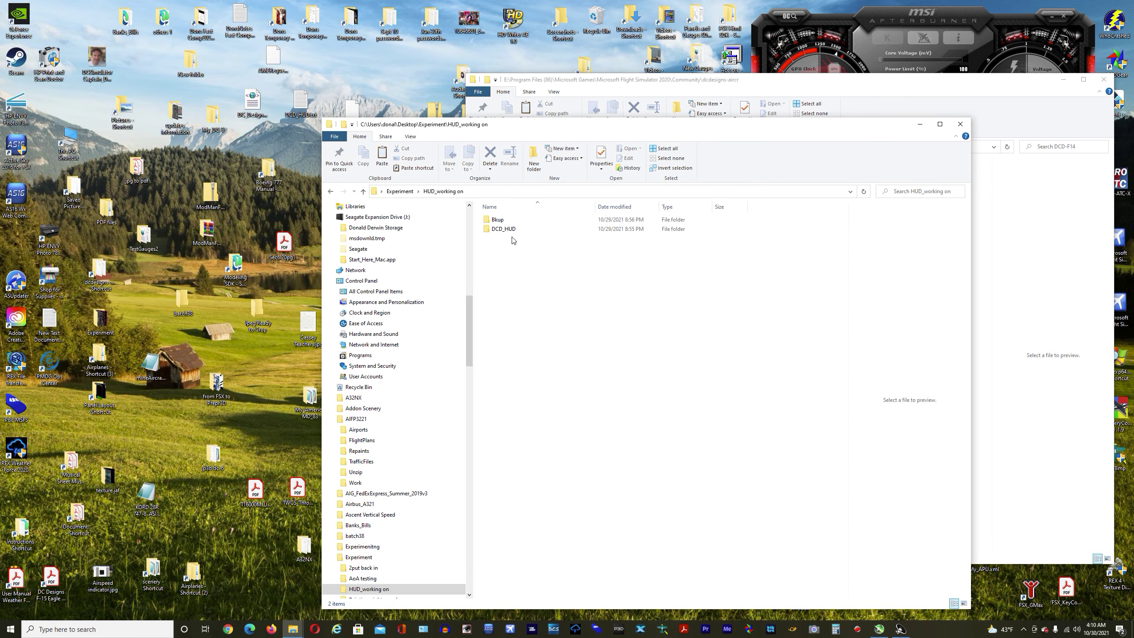
{"action": "double_click", "coordinate": [504, 230]}
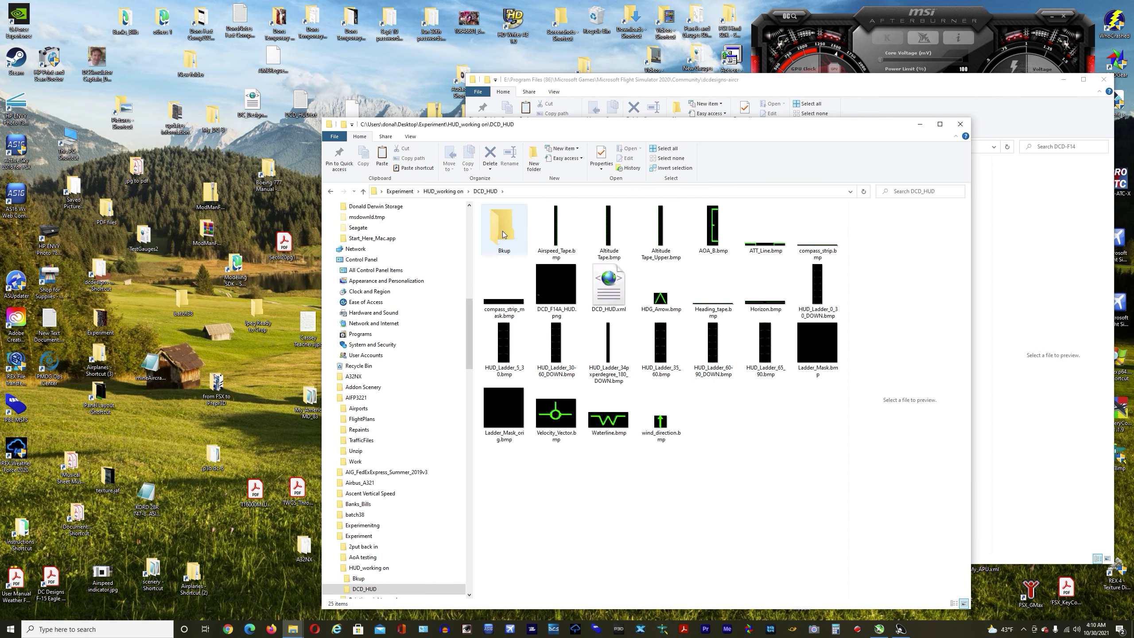
Open the DCD_HUD.xml gauge file to view its HUD display elements
{"action": "left_click_drag", "start_coordinate": [677, 127], "coordinate": [578, 92]}
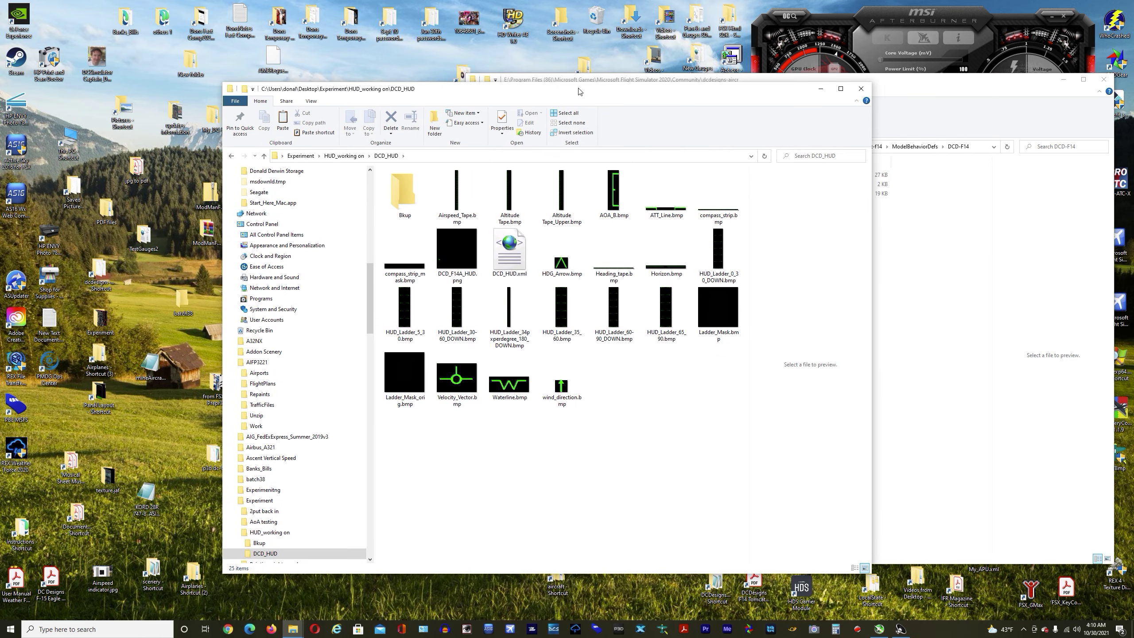
{"action": "left_click", "coordinate": [511, 262]}
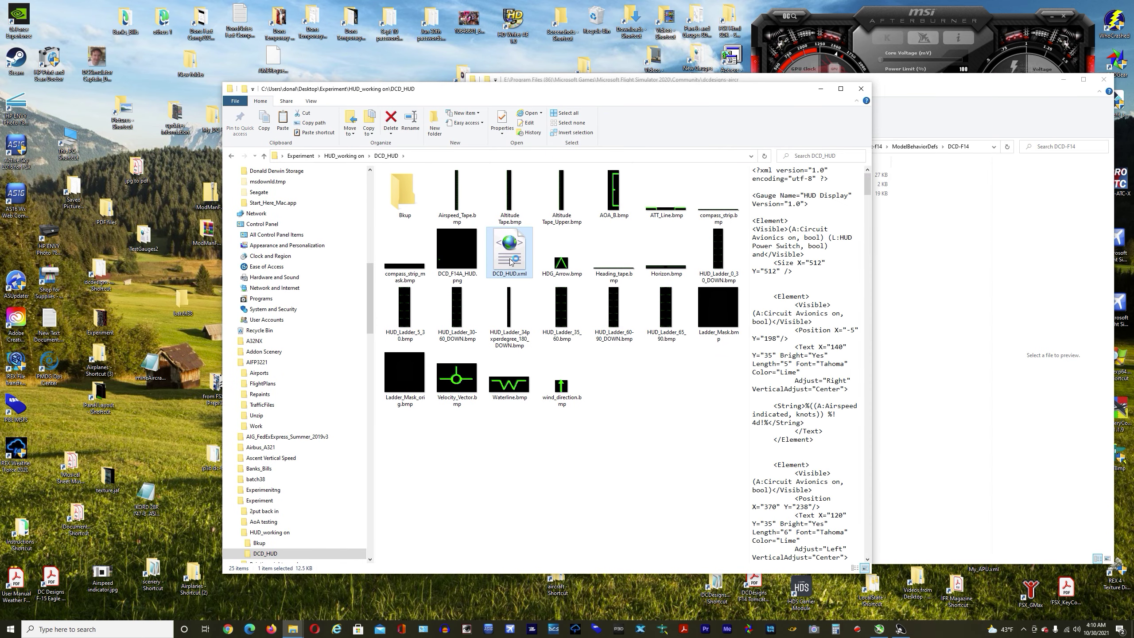
{"action": "double_click", "coordinate": [510, 261]}
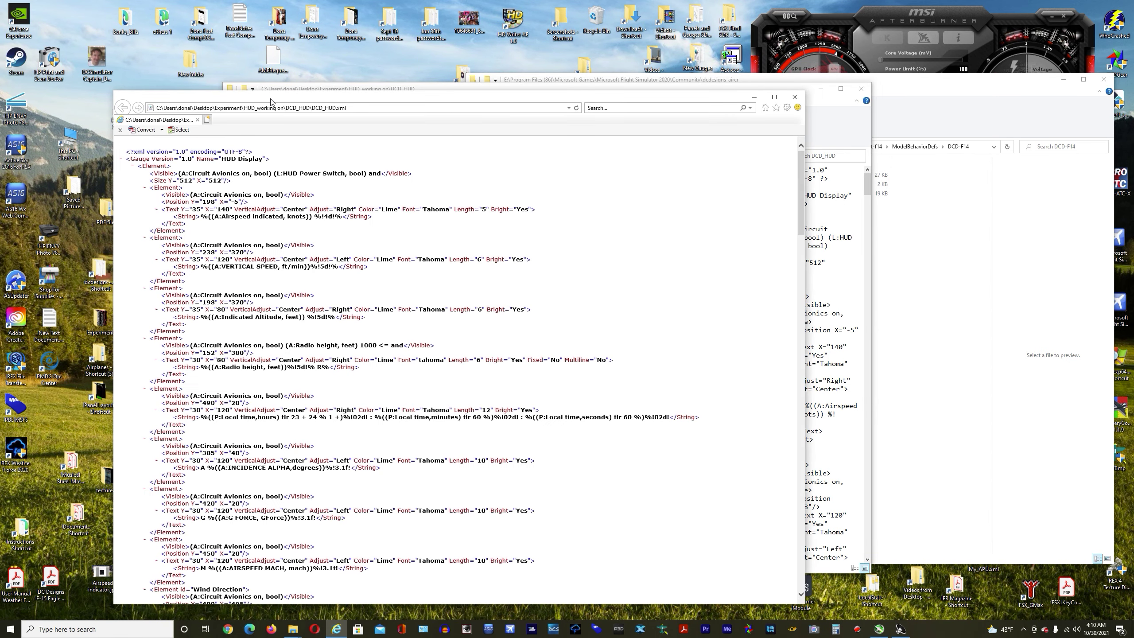
Examine the display elements in DCD_HUD.xml, such as airspeed, altitude and incidence alpha, and close the file
{"action": "left_click_drag", "start_coordinate": [176, 97], "coordinate": [501, 468]}
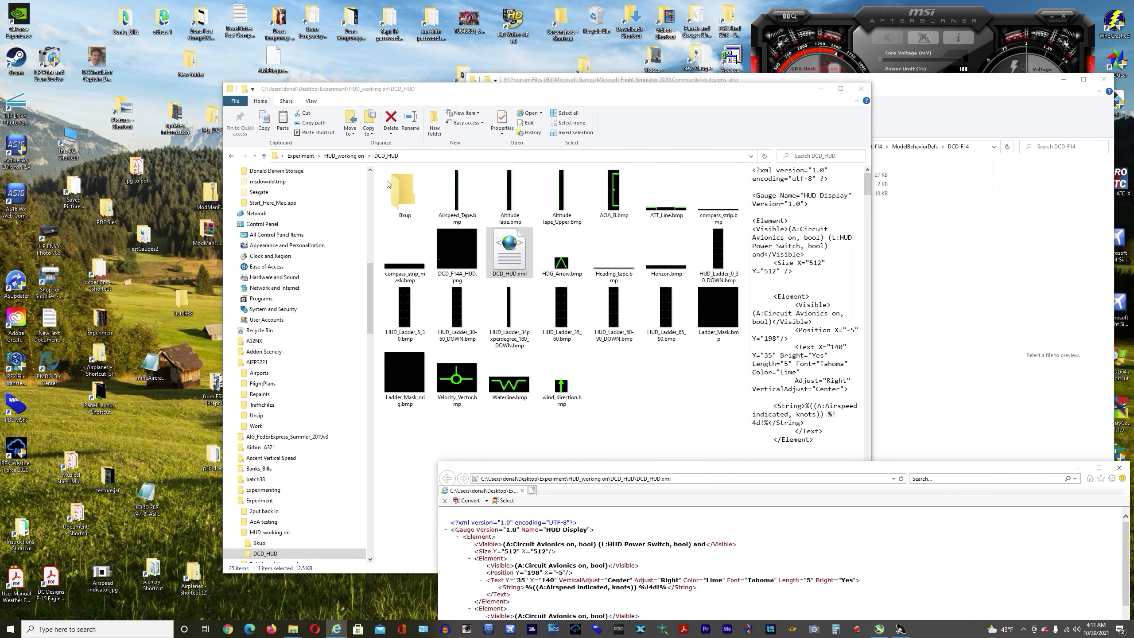
{"action": "left_click_drag", "start_coordinate": [793, 470], "coordinate": [550, 75]}
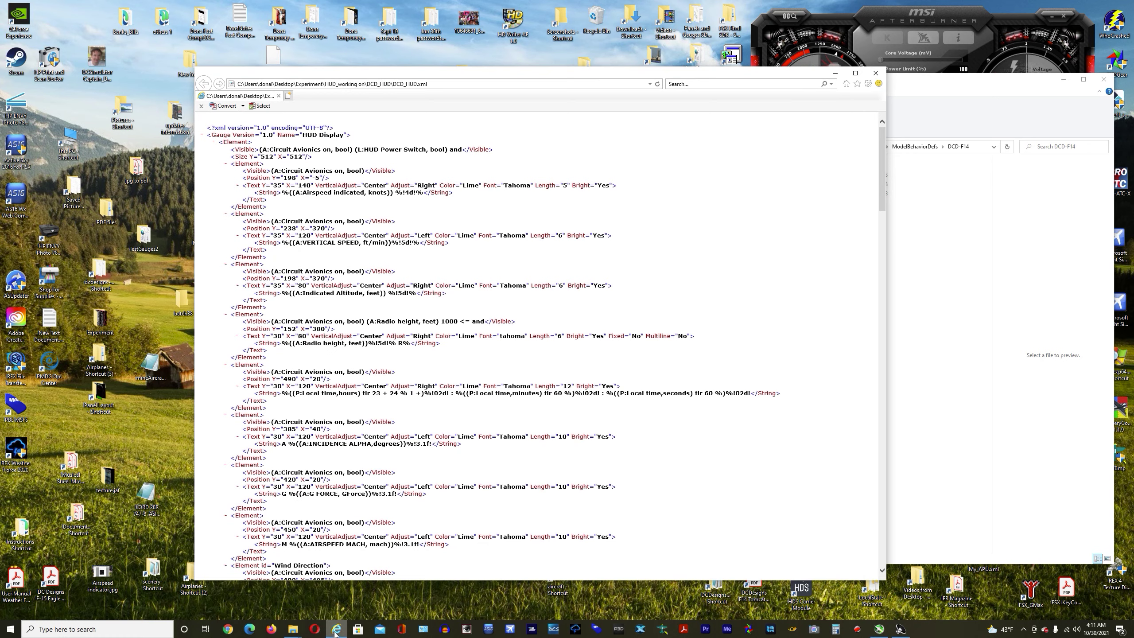
{"action": "mouse_move", "coordinate": [336, 632]}
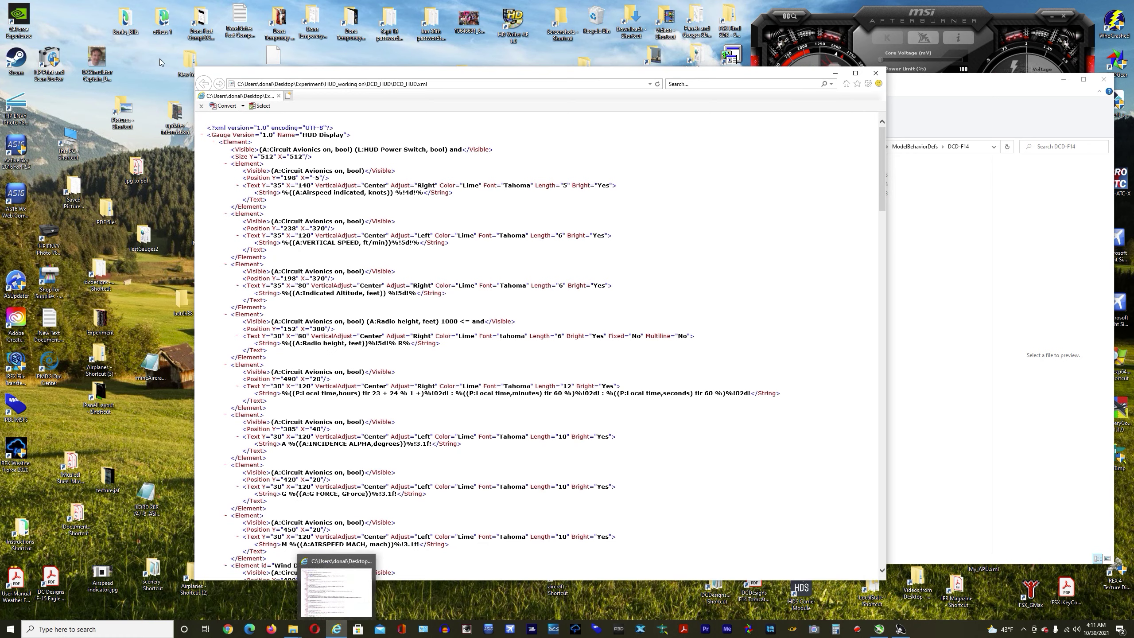
{"action": "left_click_drag", "start_coordinate": [417, 75], "coordinate": [363, 54]}
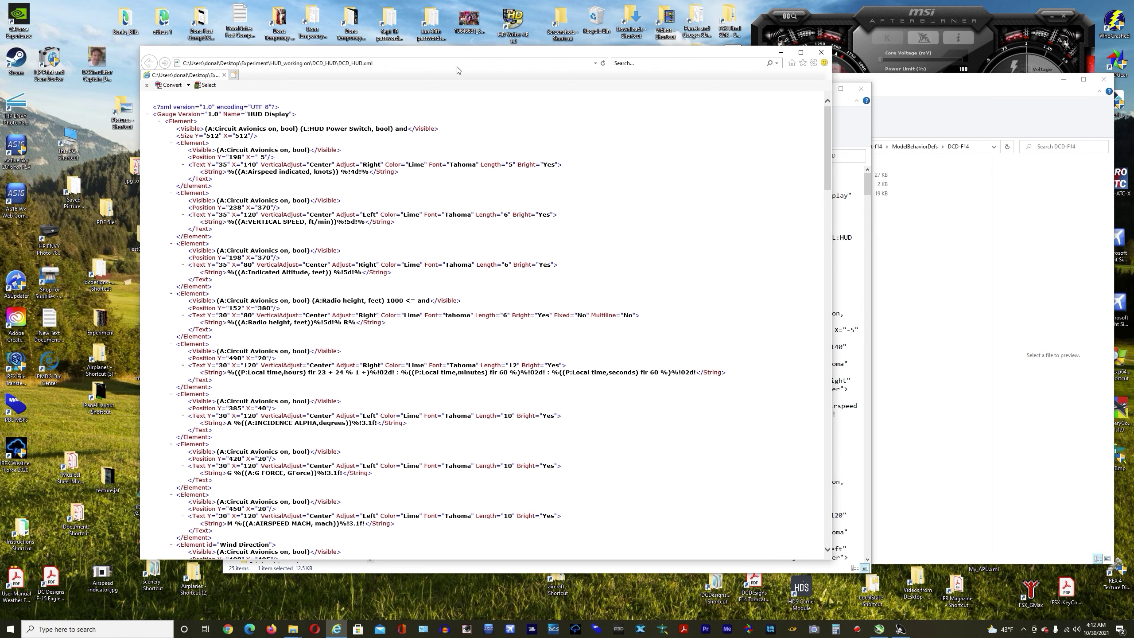
{"action": "left_click_drag", "start_coordinate": [385, 52], "coordinate": [408, 118]}
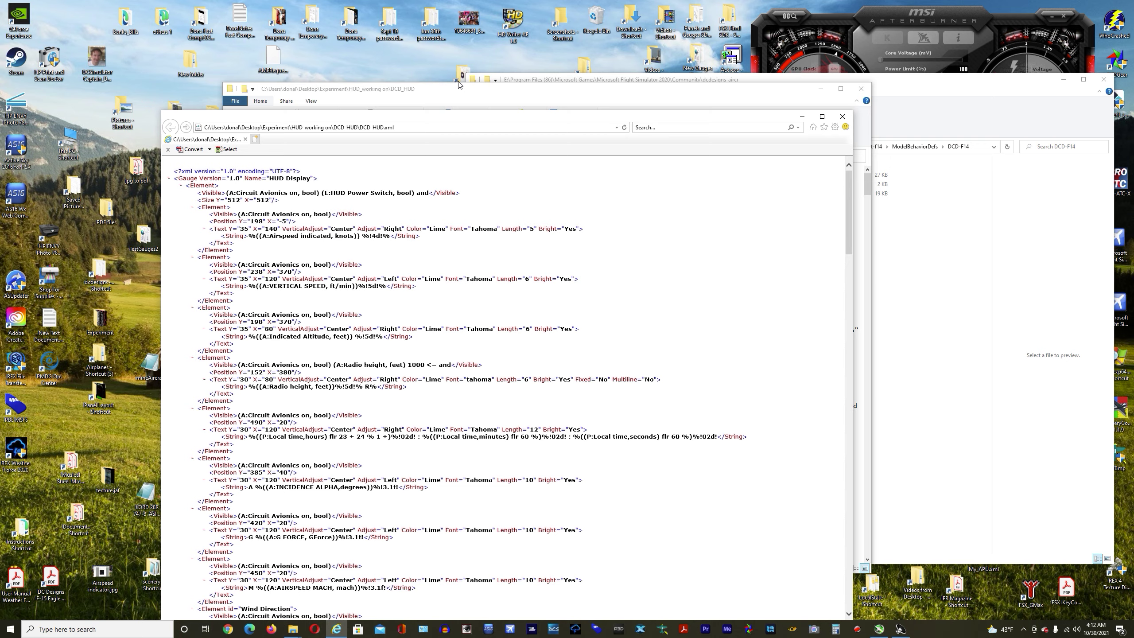
{"action": "left_click_drag", "start_coordinate": [442, 117], "coordinate": [510, 103]}
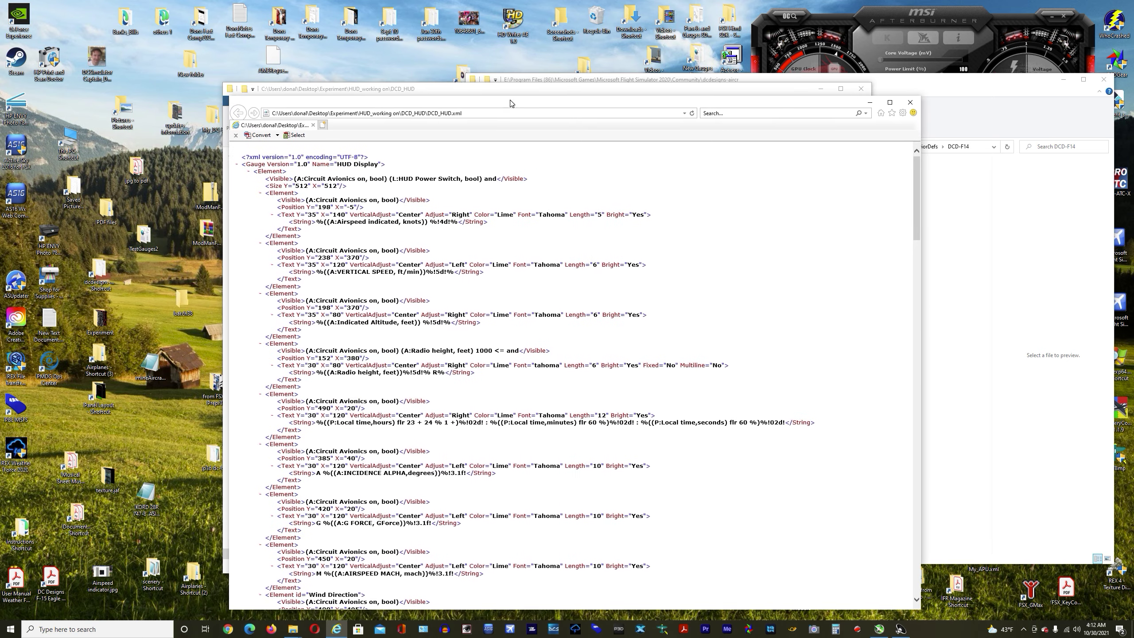
{"action": "left_click", "coordinate": [909, 104]}
{"action": "left_click", "coordinate": [622, 465]}
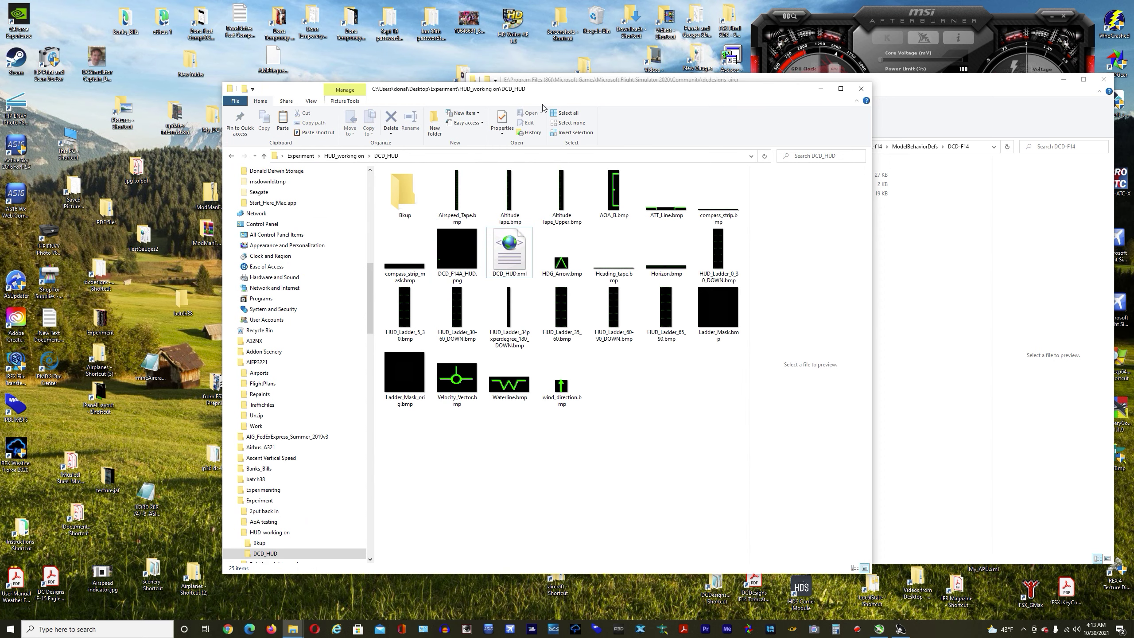
Look over the HUD bitmap files in the DCD_HUD folder and close the folder window
{"action": "left_click_drag", "start_coordinate": [549, 93], "coordinate": [698, 87]}
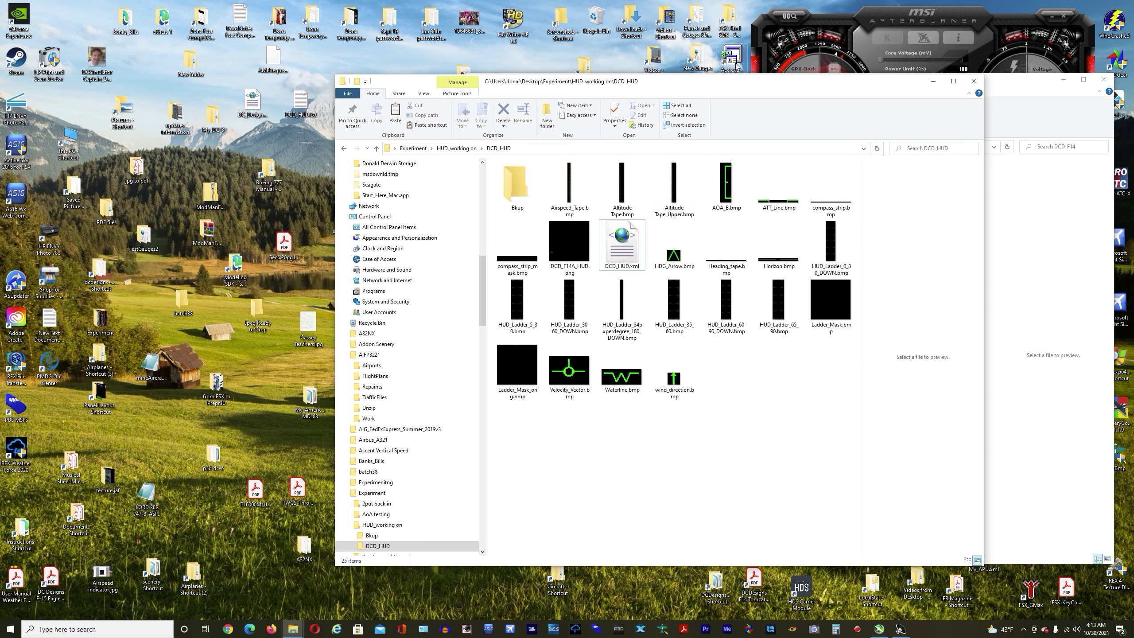
{"action": "left_click_drag", "start_coordinate": [735, 88], "coordinate": [738, 115]}
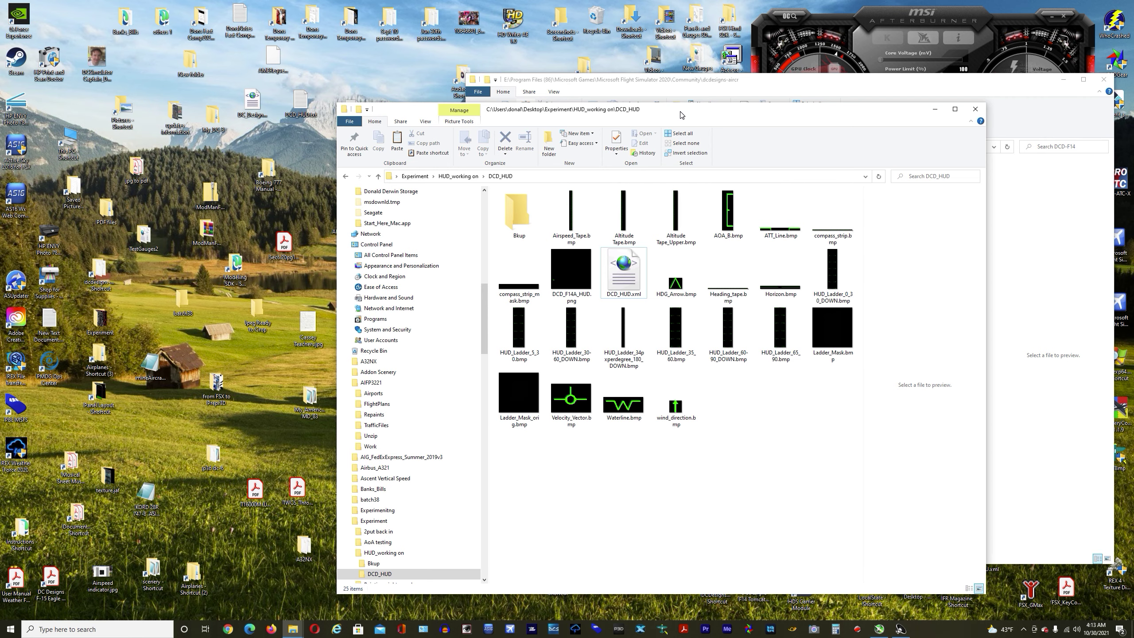
{"action": "left_click_drag", "start_coordinate": [680, 115], "coordinate": [758, 112]}
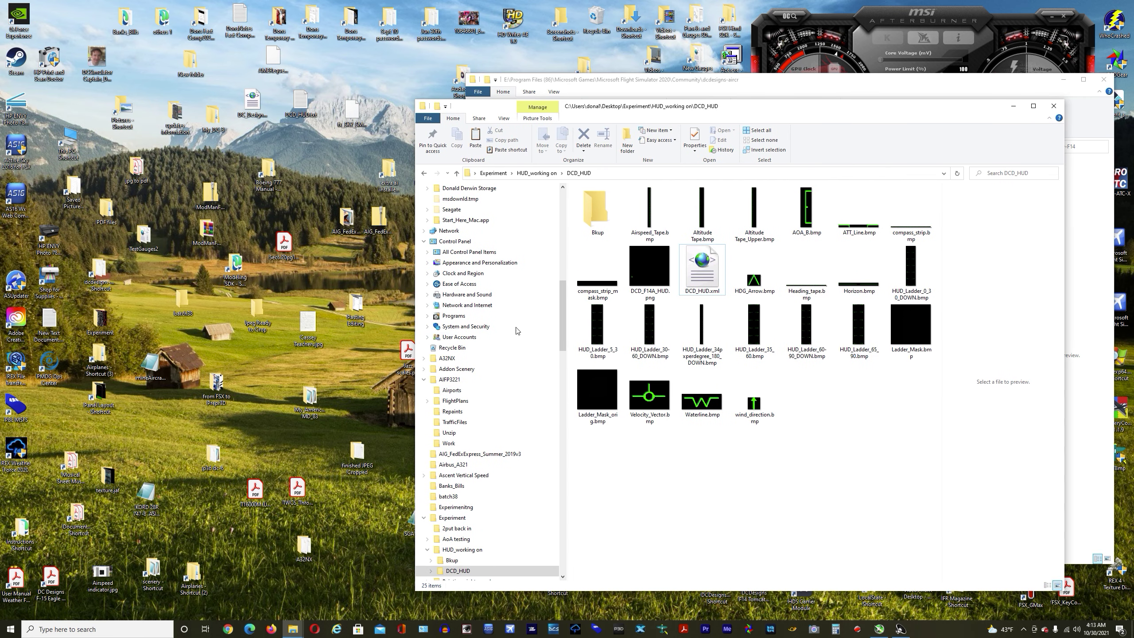
{"action": "left_click_drag", "start_coordinate": [763, 110], "coordinate": [728, 134]}
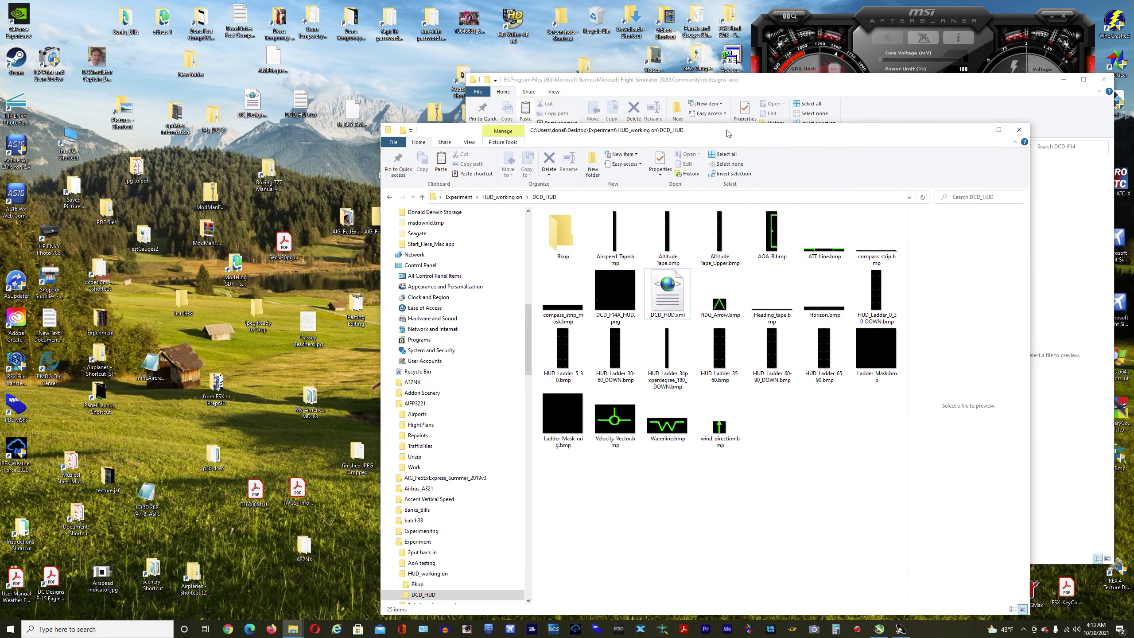
{"action": "left_click", "coordinate": [1018, 130]}
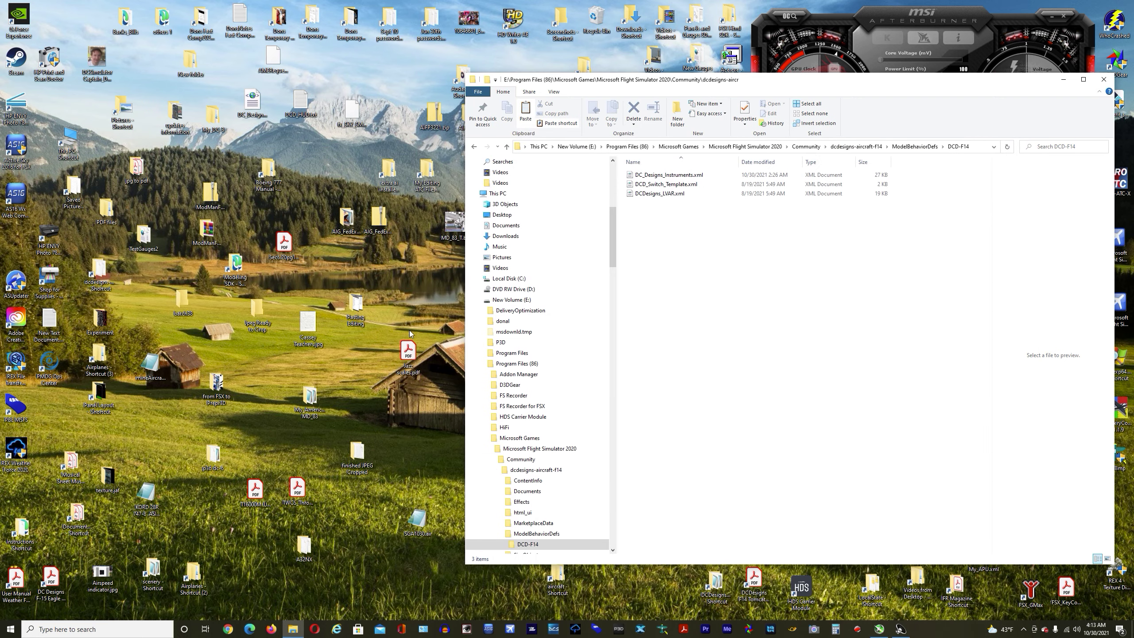
Open the Experiment folder on the desktop, view its contents and close it
{"action": "double_click", "coordinate": [101, 322]}
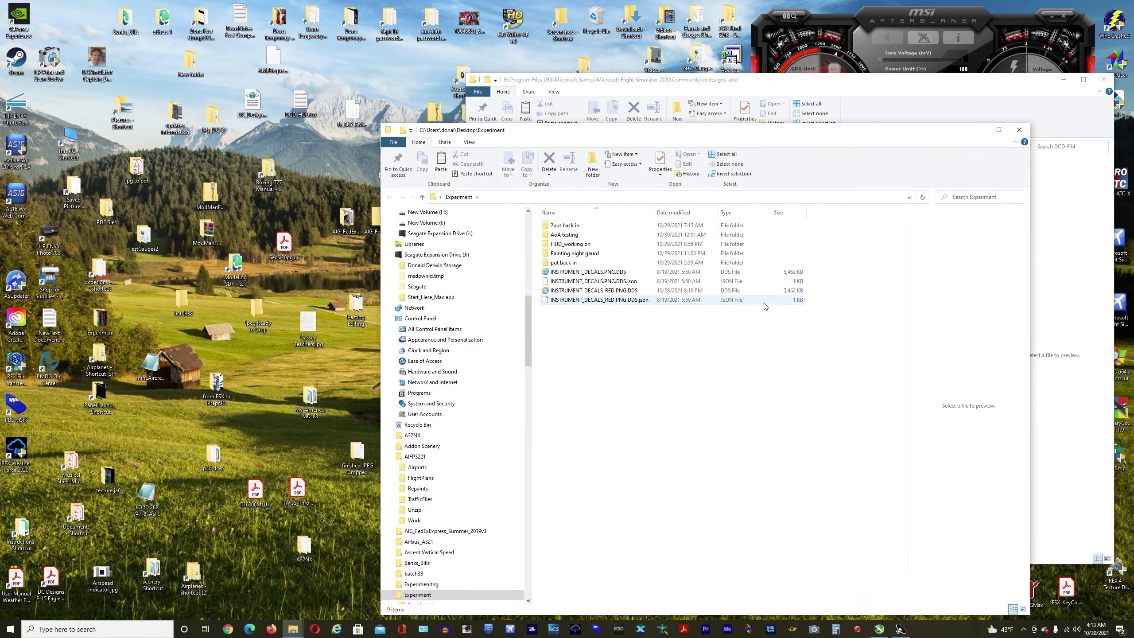
{"action": "left_click_drag", "start_coordinate": [683, 133], "coordinate": [508, 129]}
{"action": "left_click", "coordinate": [842, 126]}
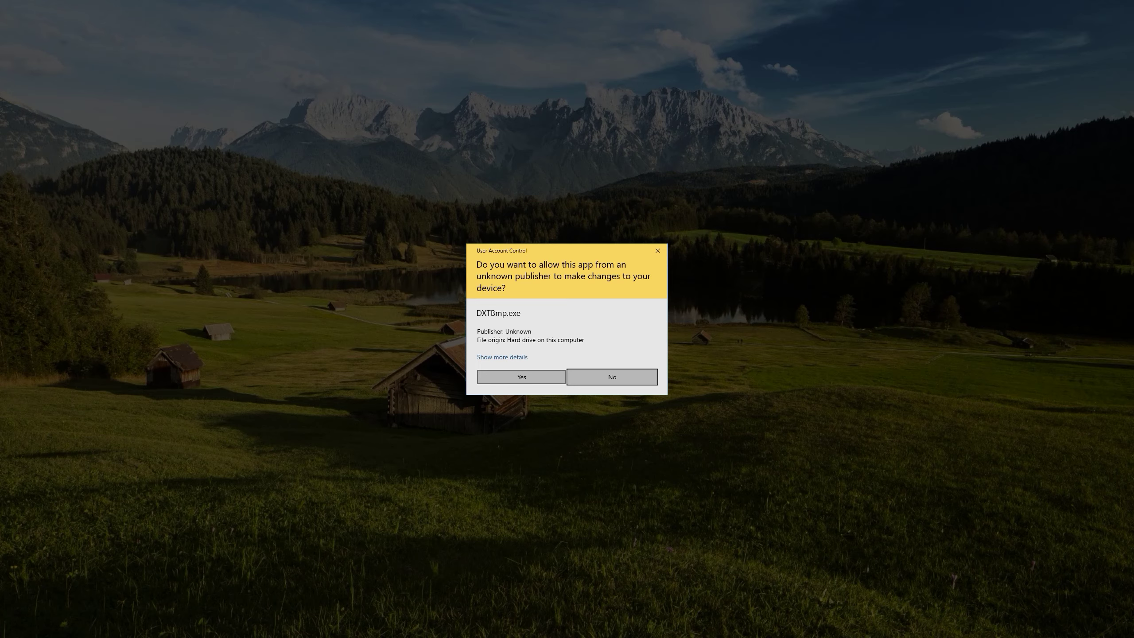
Launch the DXTBmp texture manipulator, allowing it to make changes to the device
{"action": "left_click", "coordinate": [537, 376]}
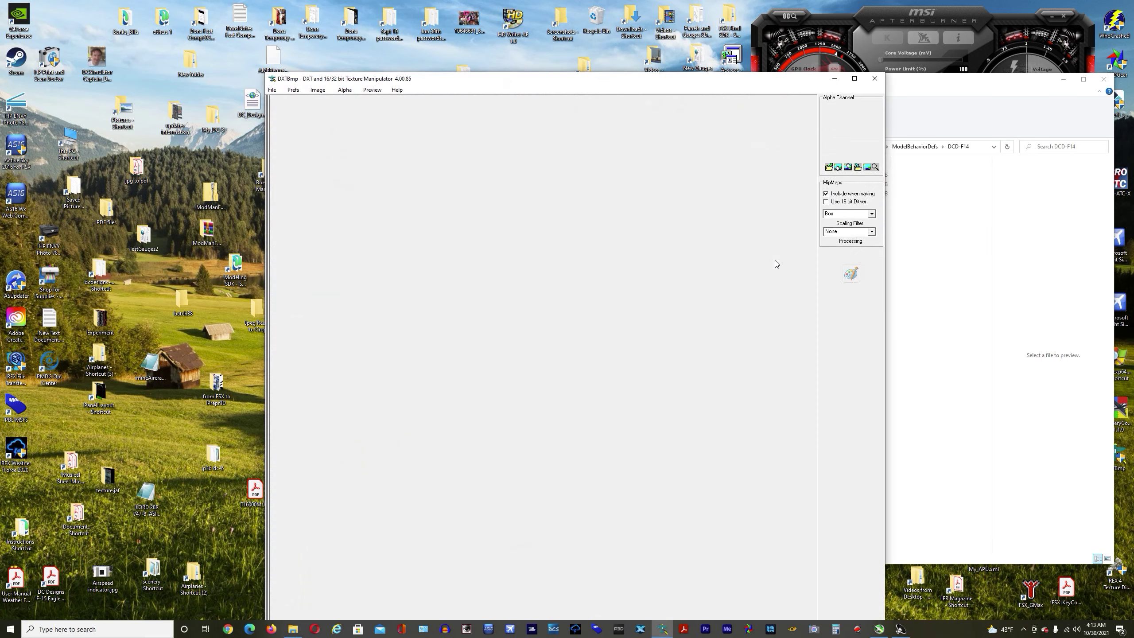
{"action": "left_click_drag", "start_coordinate": [500, 87], "coordinate": [687, 53]}
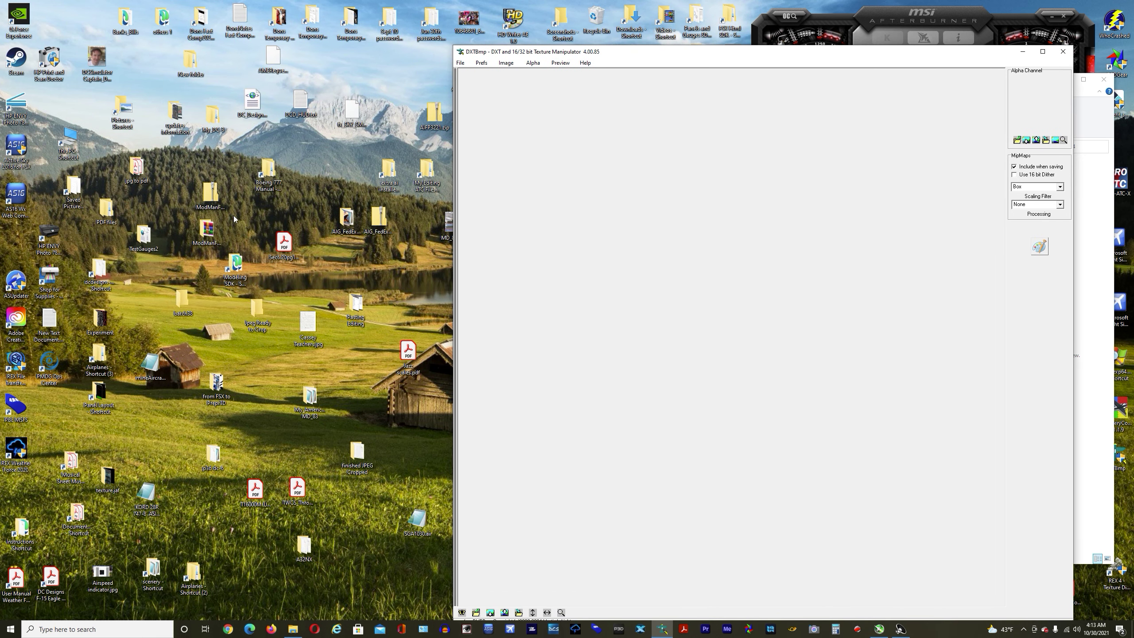
Open the Fast Comp Oct 2021 notes text file on the desktop, read the DXTBmp entries at its end, and close it
{"action": "left_click", "coordinate": [239, 16]}
{"action": "double_click", "coordinate": [239, 16]}
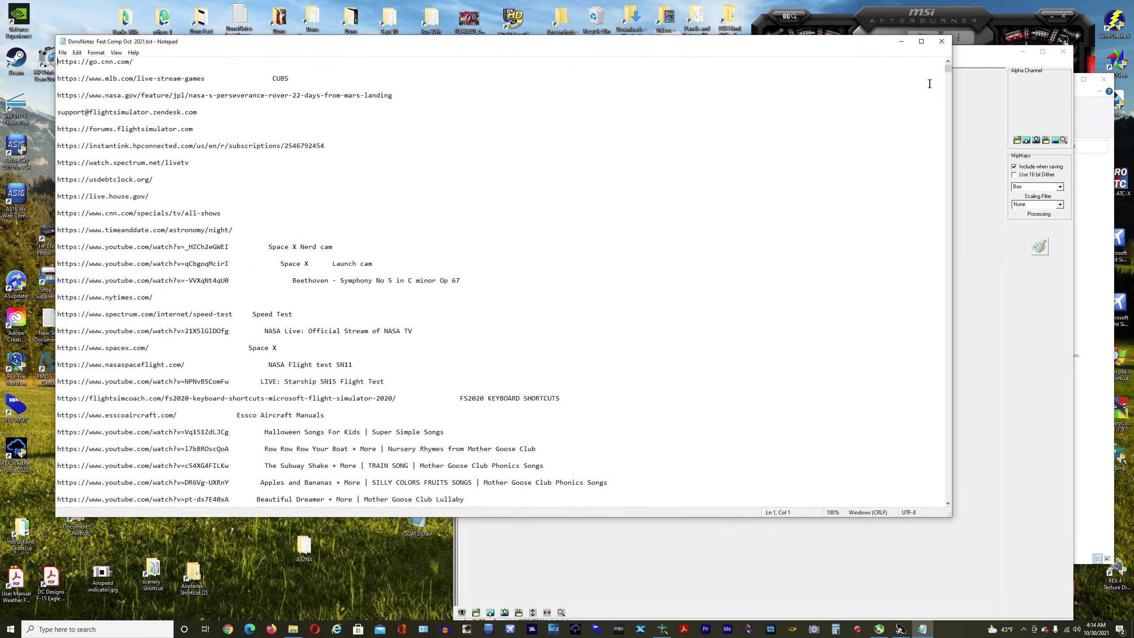
{"action": "left_click_drag", "start_coordinate": [947, 68], "coordinate": [953, 516]}
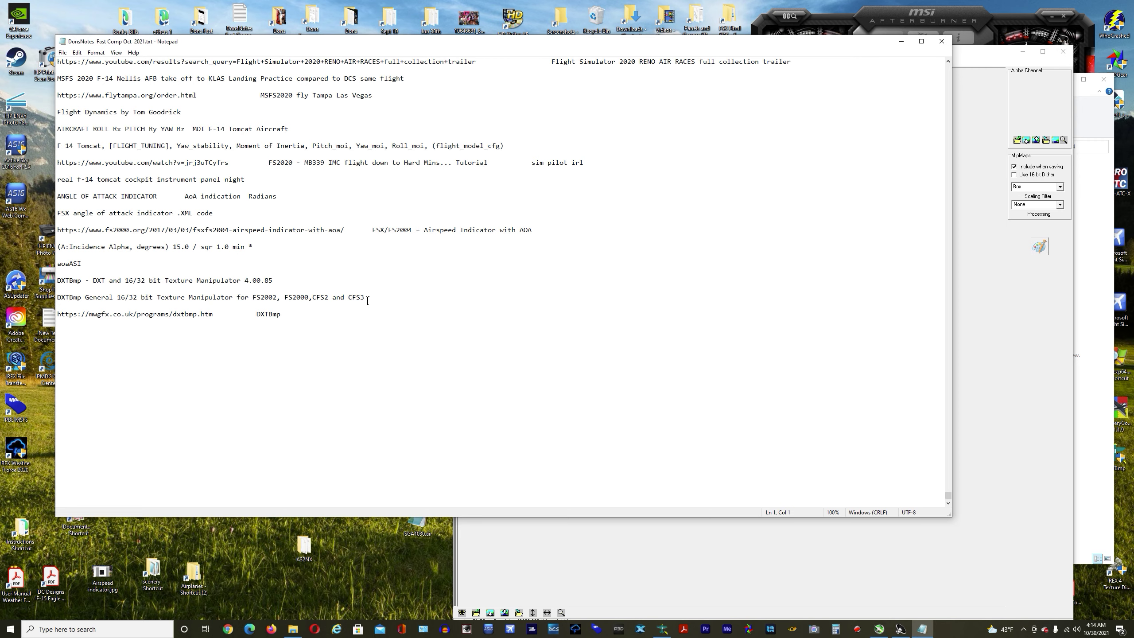
{"action": "left_click_drag", "start_coordinate": [396, 45], "coordinate": [418, 71]}
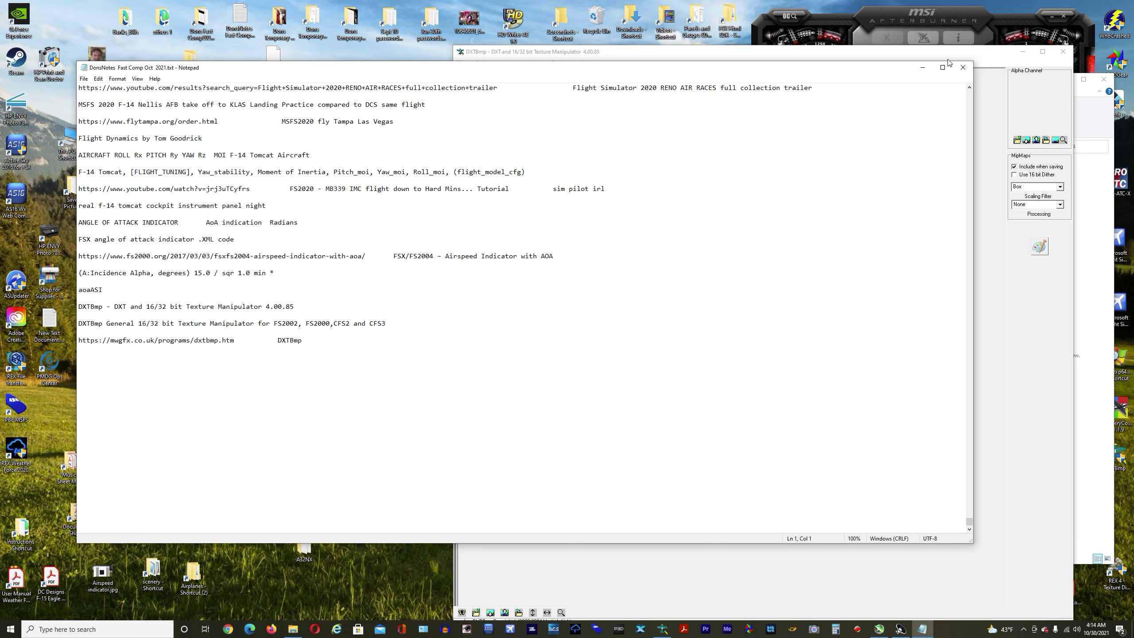
{"action": "left_click", "coordinate": [963, 67]}
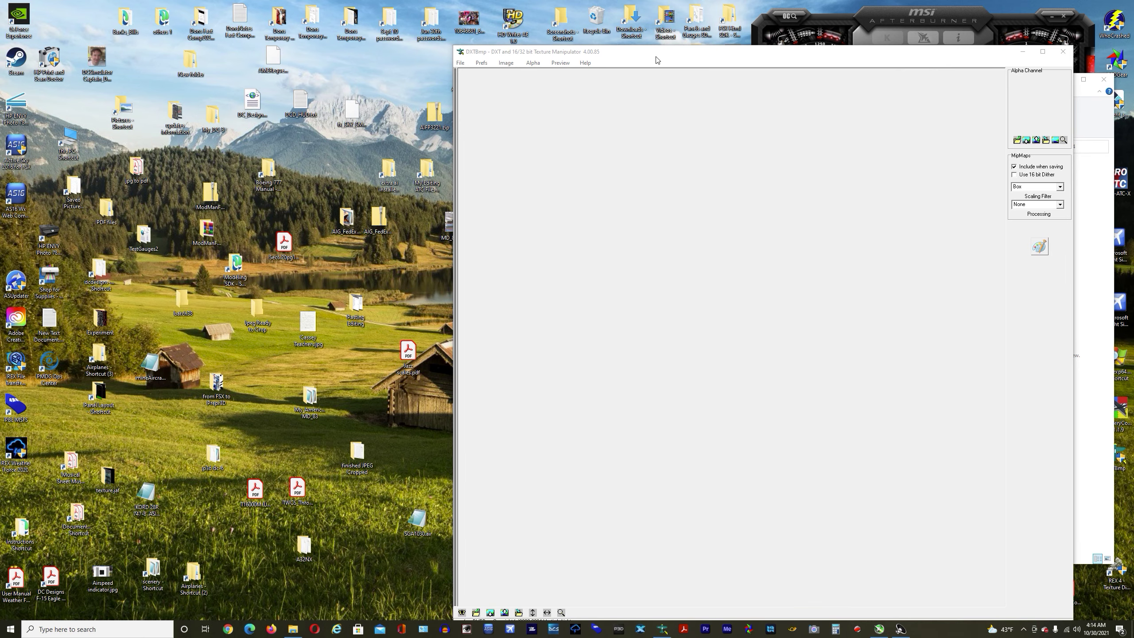
Show the empty DXTBmp program window and close it
{"action": "left_click_drag", "start_coordinate": [685, 55], "coordinate": [493, 39]}
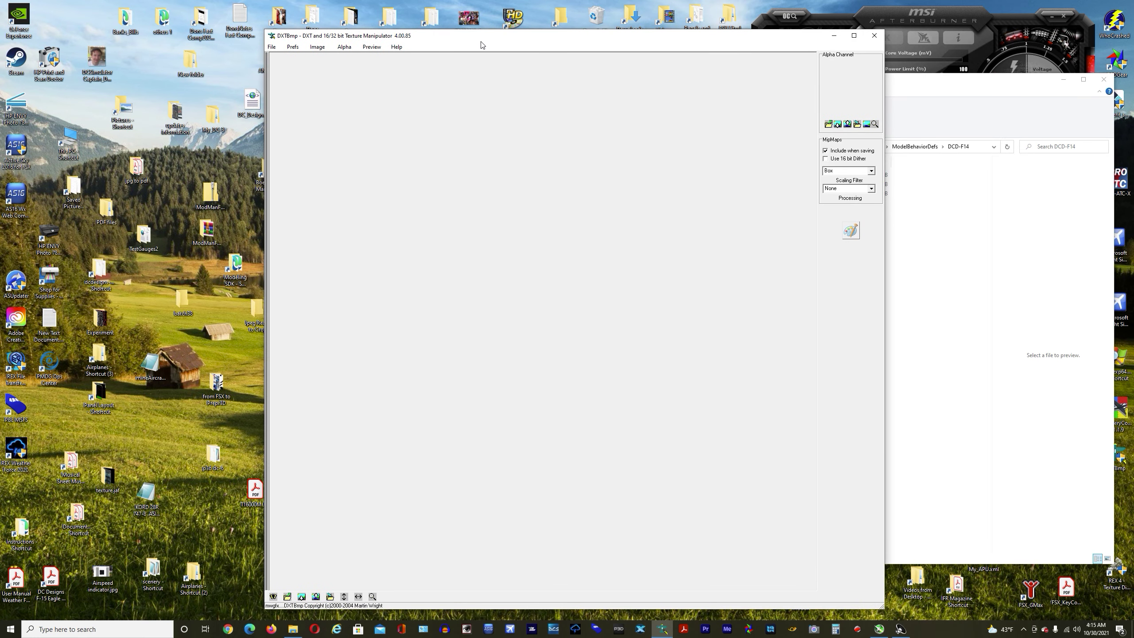
{"action": "left_click_drag", "start_coordinate": [483, 40], "coordinate": [579, 42]}
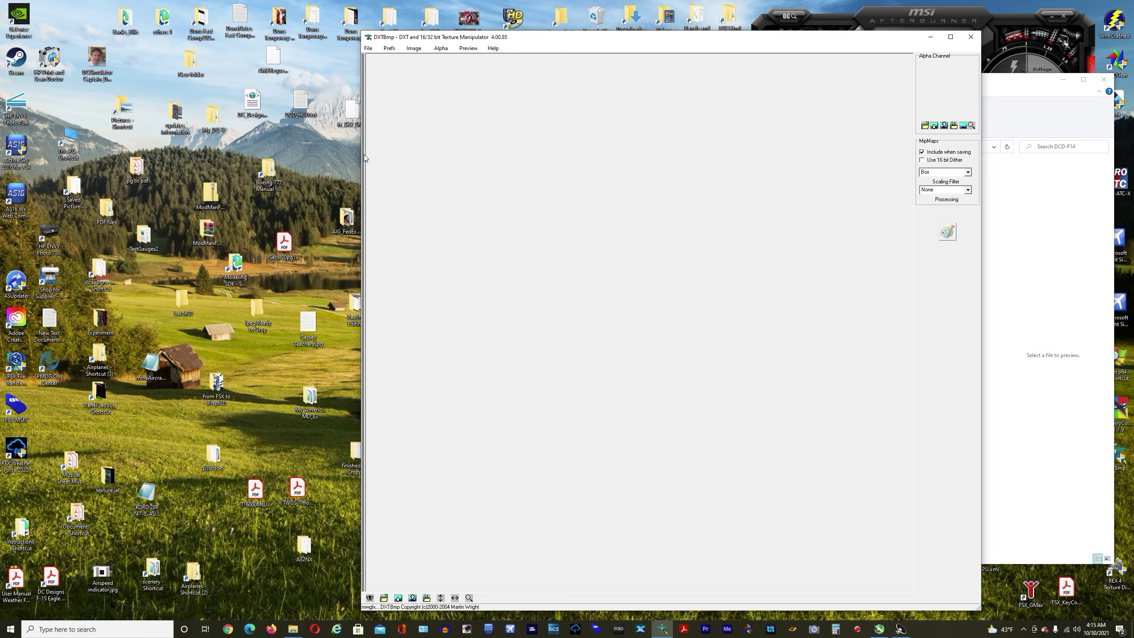
{"action": "left_click", "coordinate": [971, 37]}
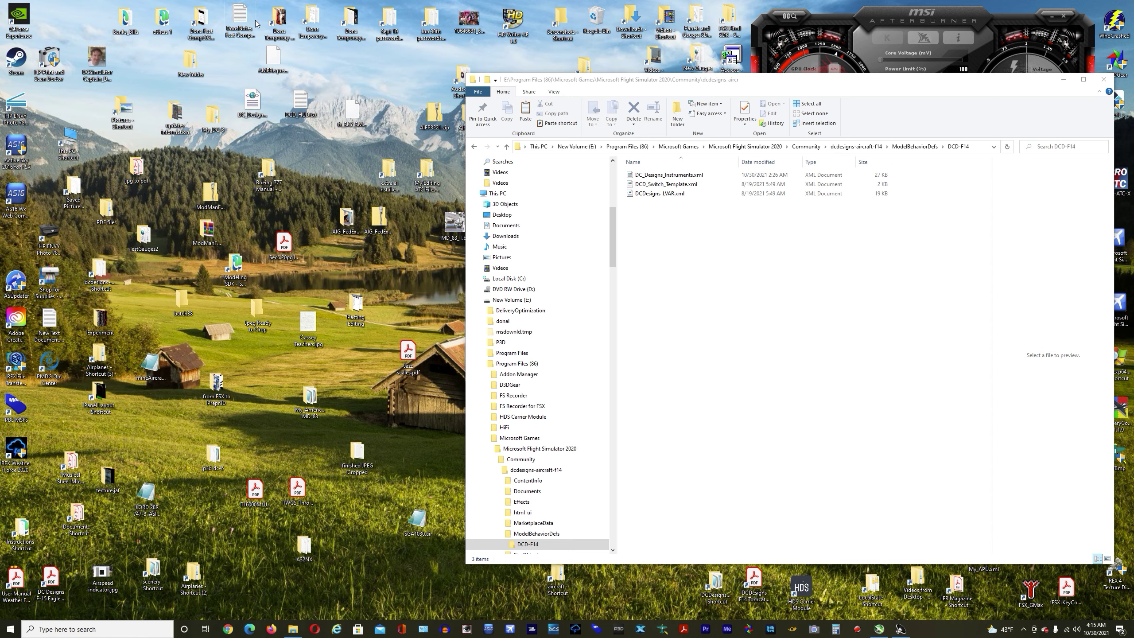
{"action": "double_click", "coordinate": [238, 18]}
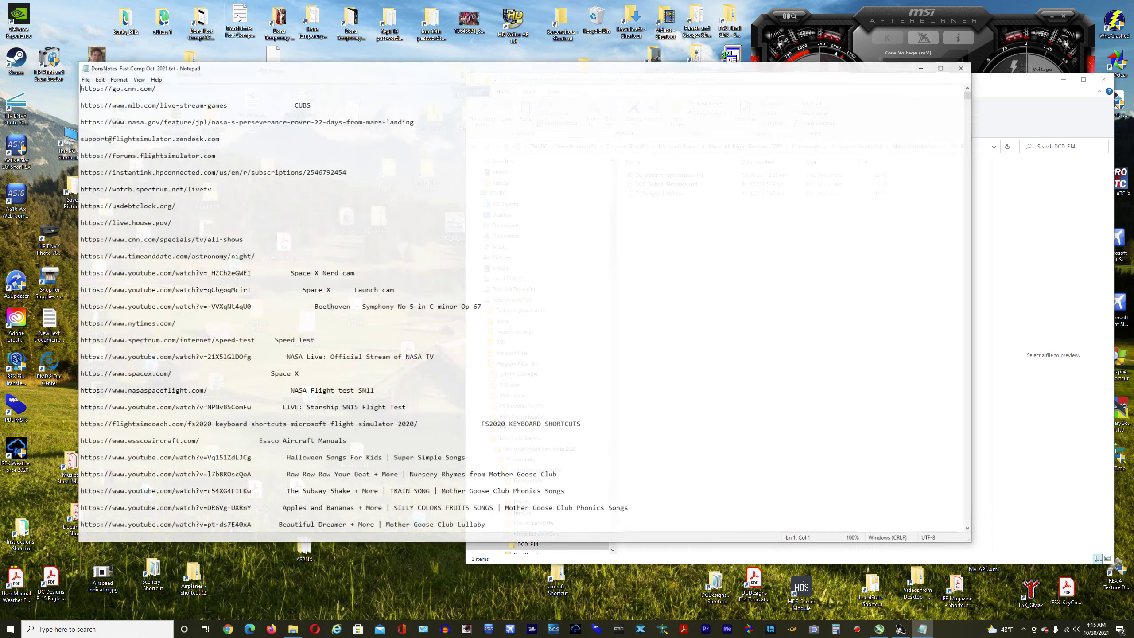
{"action": "left_click_drag", "start_coordinate": [969, 95], "coordinate": [977, 531]}
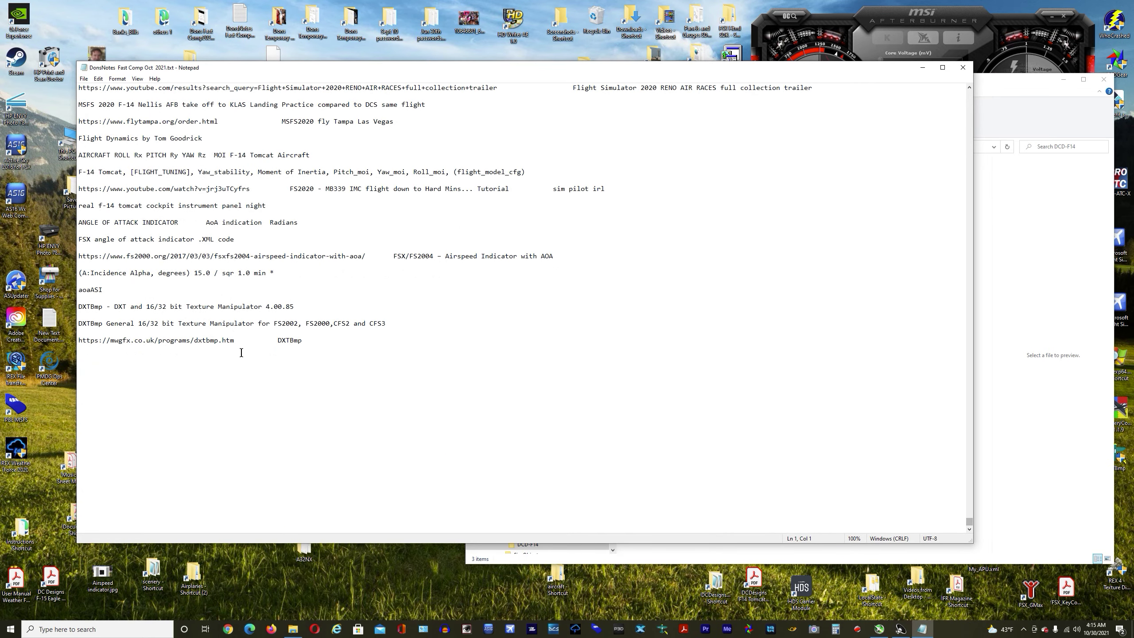
{"action": "left_click_drag", "start_coordinate": [242, 341], "coordinate": [81, 344]}
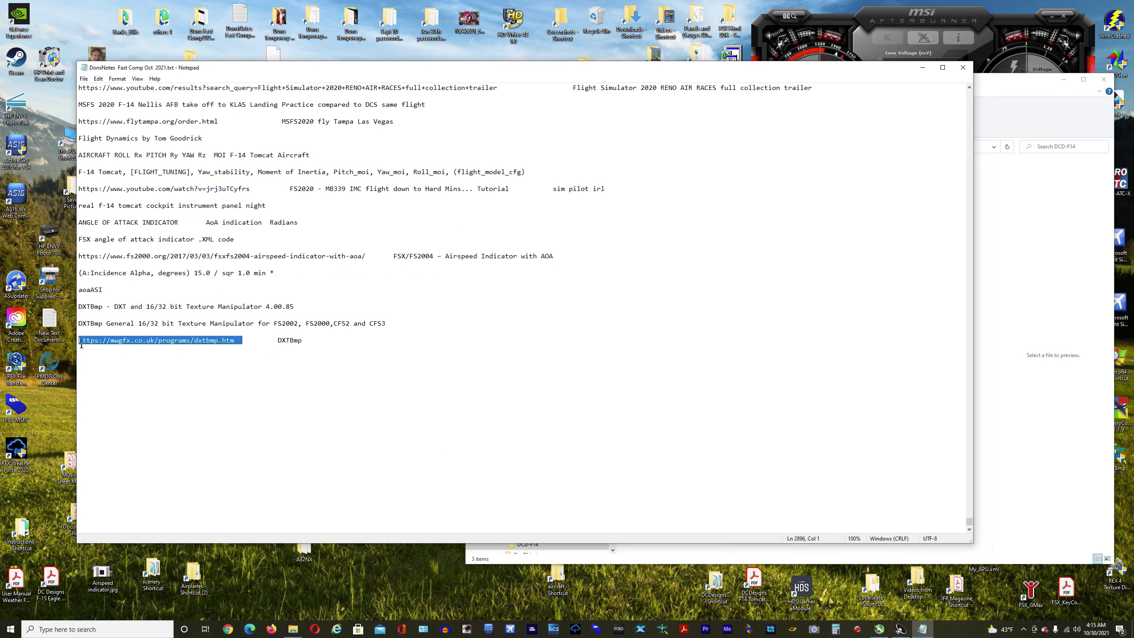
{"action": "right_click", "coordinate": [104, 335]}
{"action": "left_click", "coordinate": [121, 366]}
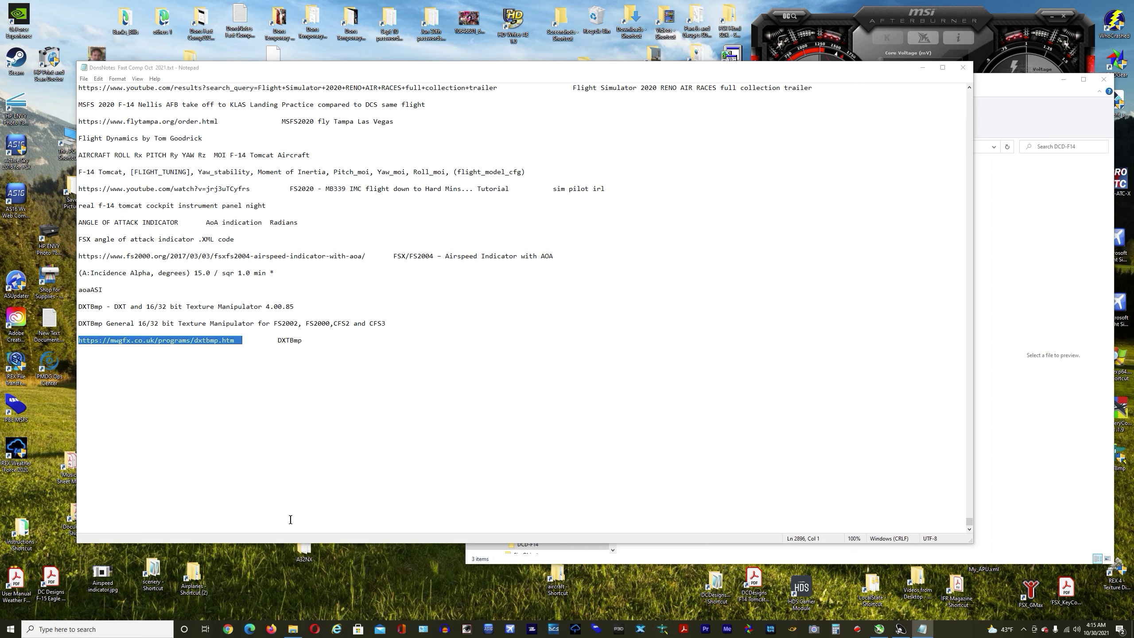
{"action": "left_click", "coordinate": [249, 629]}
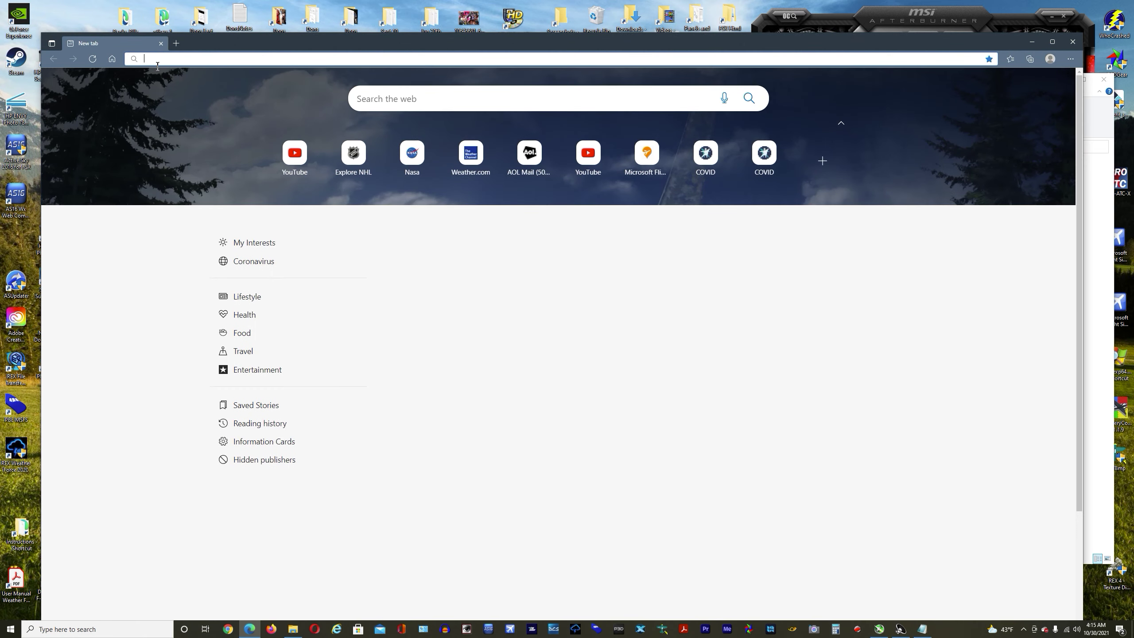
{"action": "right_click", "coordinate": [151, 60]}
{"action": "left_click", "coordinate": [183, 139]}
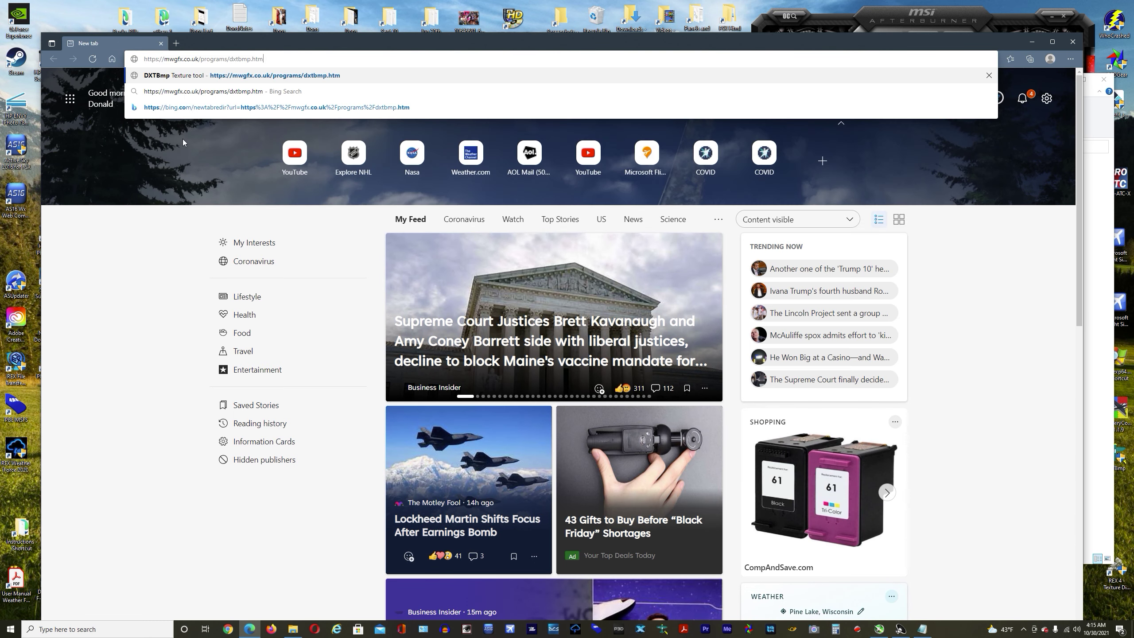
{"action": "key", "text": "Return"}
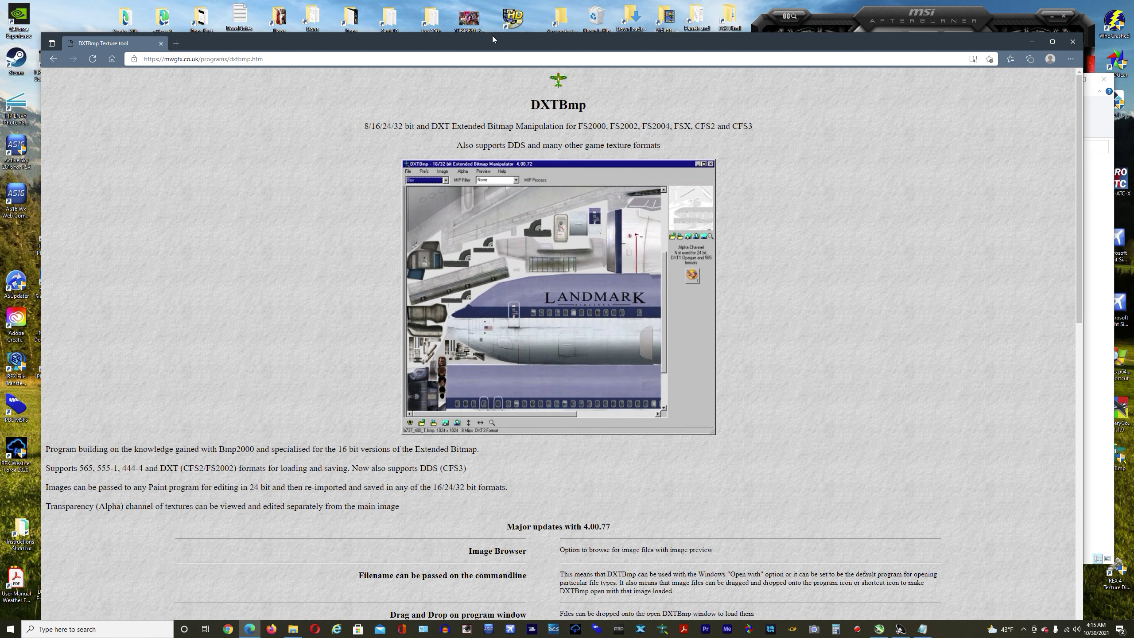
Review the DXTBmp web page from the program description to the version history and dxtbmpx.exe download link
{"action": "left_click_drag", "start_coordinate": [491, 41], "coordinate": [480, 27]}
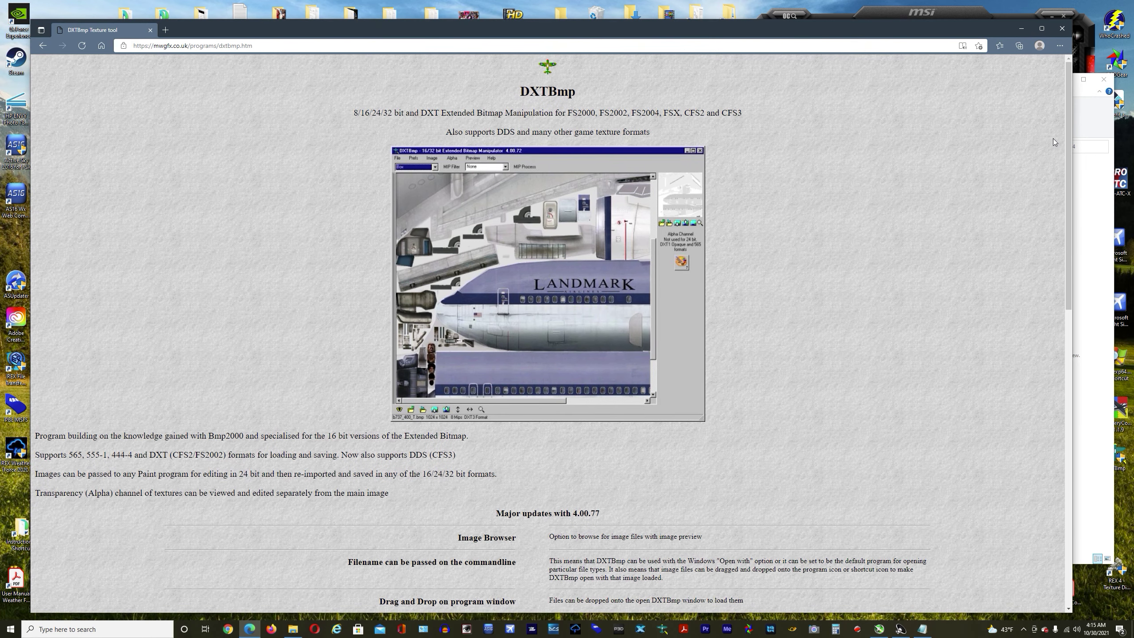
{"action": "left_click_drag", "start_coordinate": [1068, 152], "coordinate": [1112, 448]}
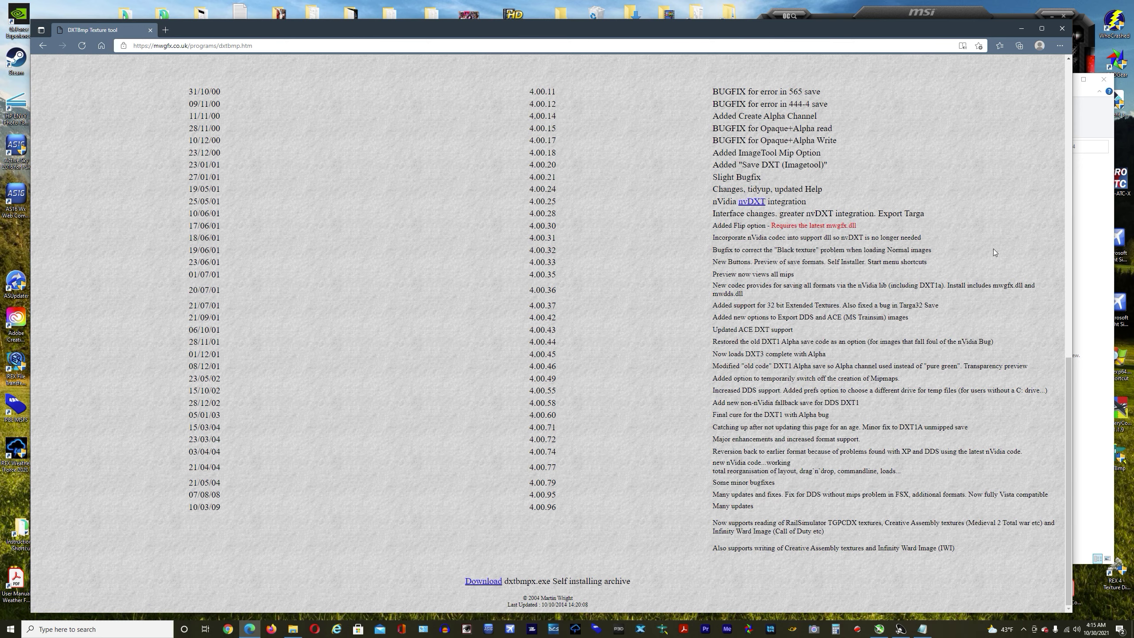
{"action": "left_click_drag", "start_coordinate": [1067, 399], "coordinate": [1047, 99]}
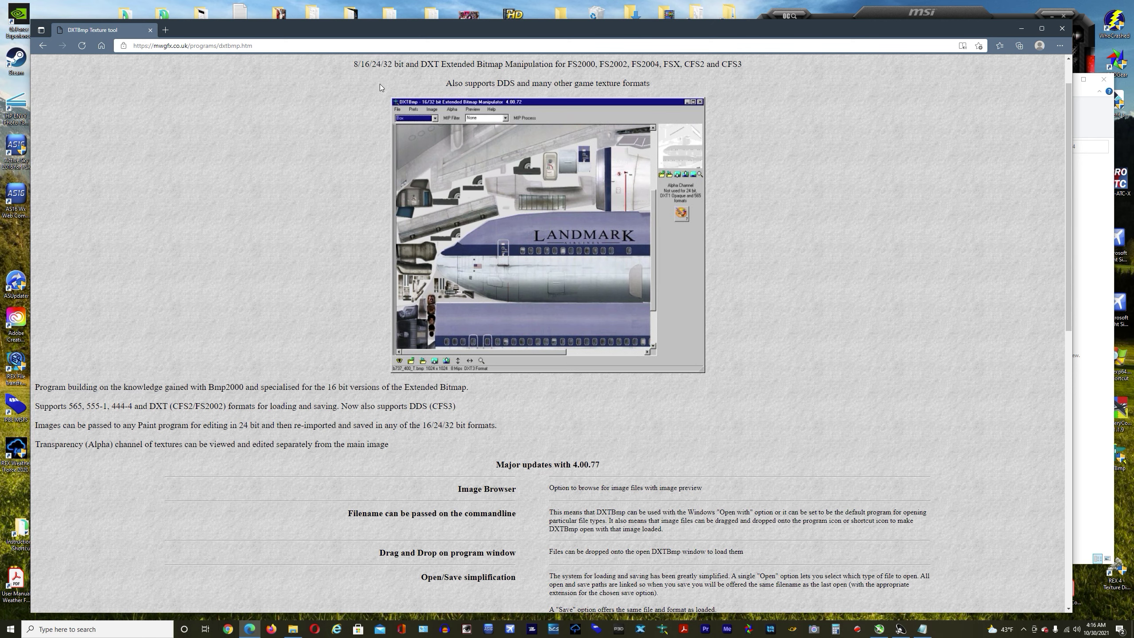
{"action": "left_click_drag", "start_coordinate": [586, 34], "coordinate": [637, 32]}
{"action": "left_click_drag", "start_coordinate": [831, 32], "coordinate": [814, 41]}
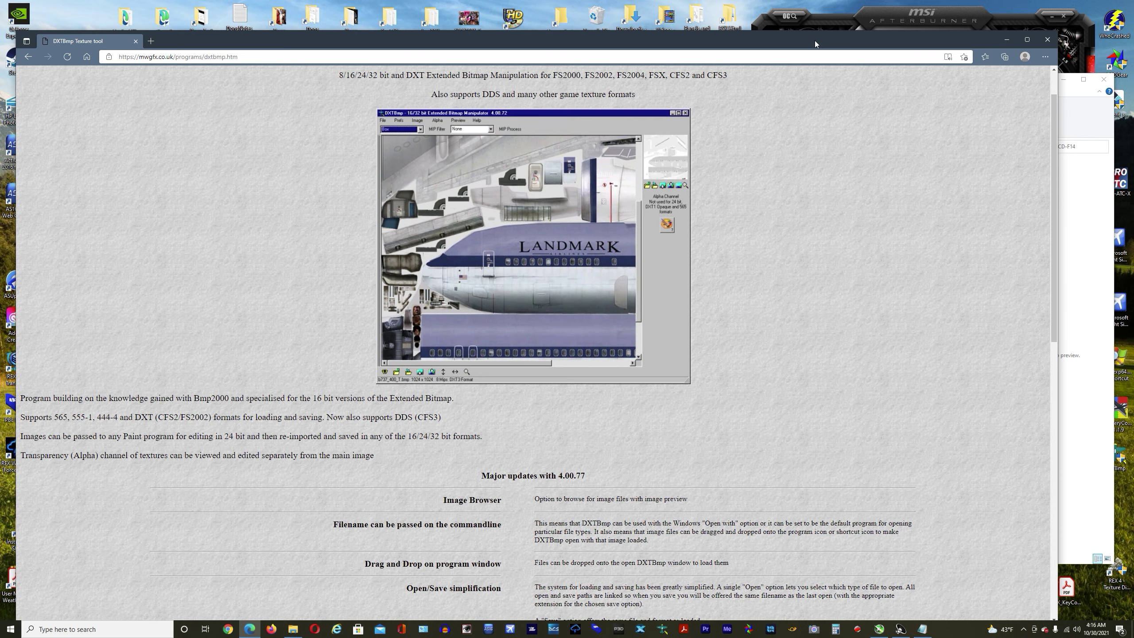
{"action": "left_click_drag", "start_coordinate": [775, 36], "coordinate": [785, 25]}
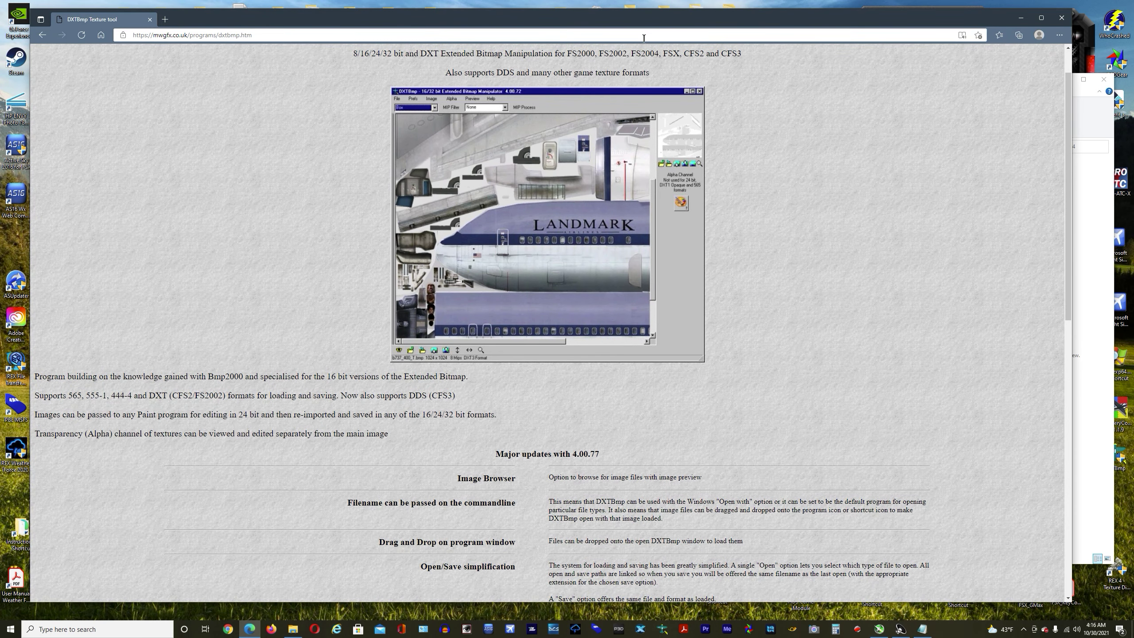
Close the DXTBmp web page in Edge and the Fast Comp Oct 2021 notes file
{"action": "left_click_drag", "start_coordinate": [643, 25], "coordinate": [647, 39]}
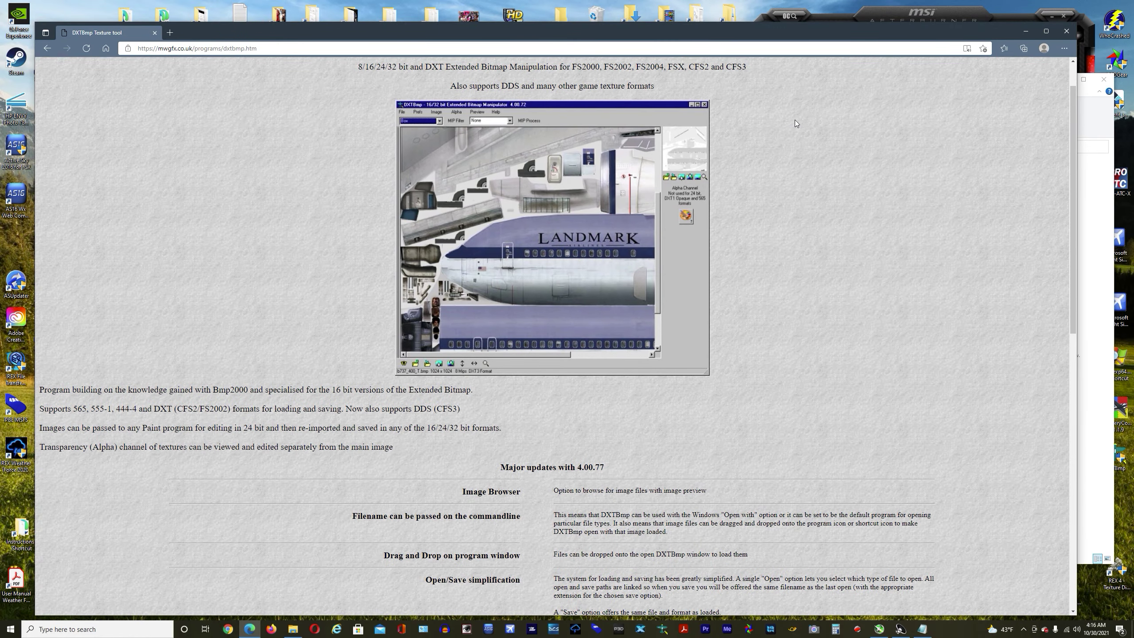
{"action": "left_click", "coordinate": [1067, 30]}
{"action": "left_click", "coordinate": [630, 344]}
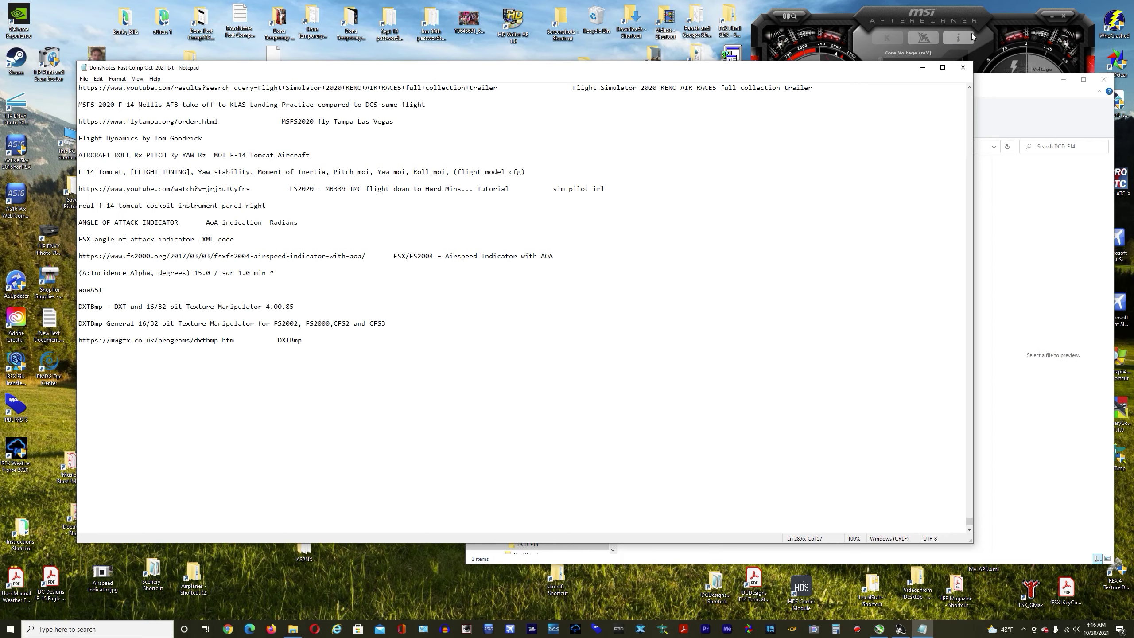
{"action": "left_click", "coordinate": [962, 67]}
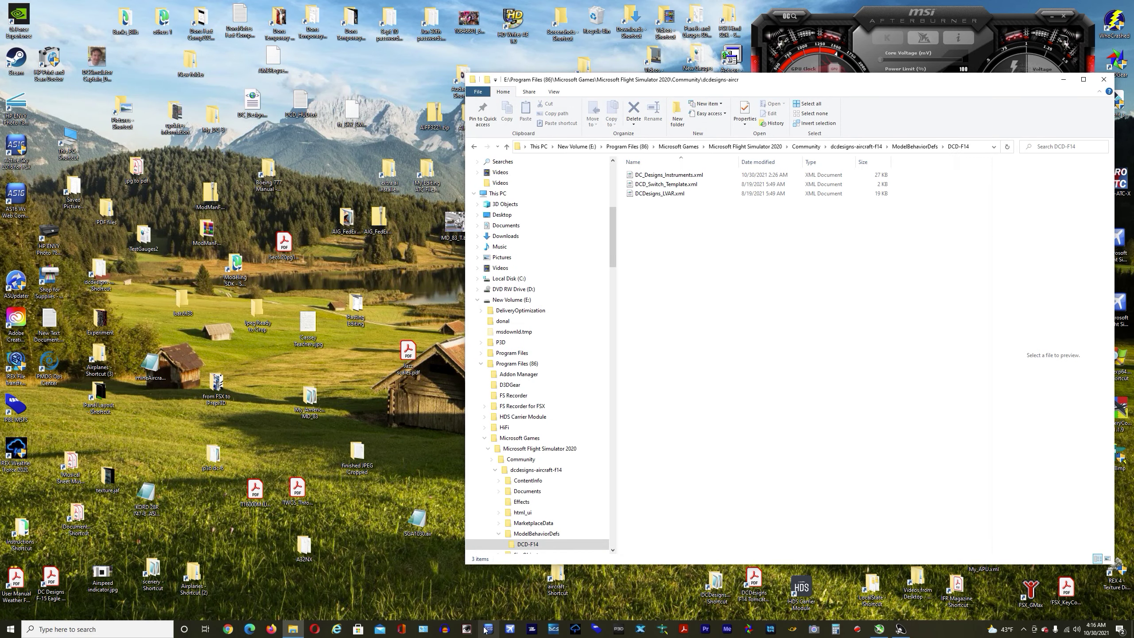
Switch to Adobe Photoshop, show its empty workspace and put the window away
{"action": "left_click", "coordinate": [443, 553]}
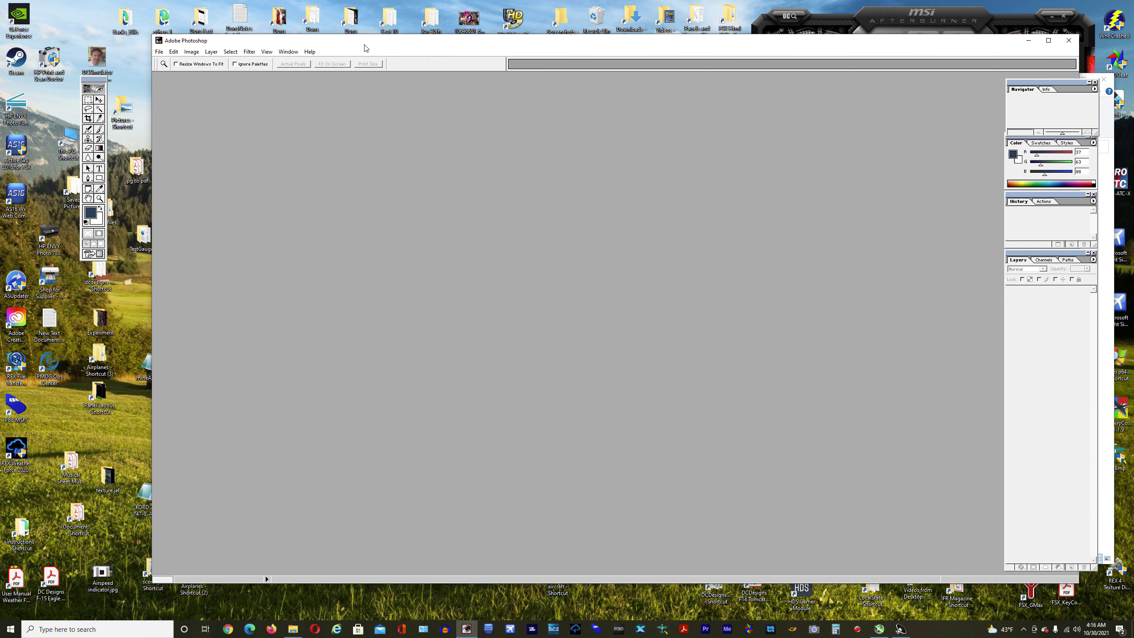
{"action": "left_click_drag", "start_coordinate": [367, 44], "coordinate": [349, 47]}
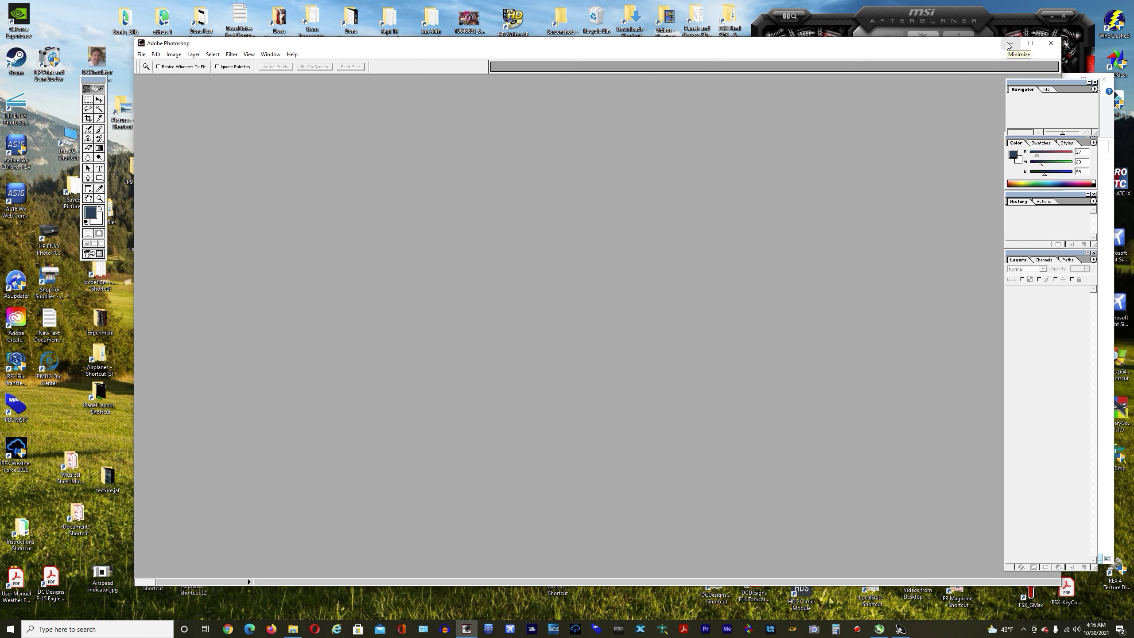
{"action": "left_click", "coordinate": [1052, 44]}
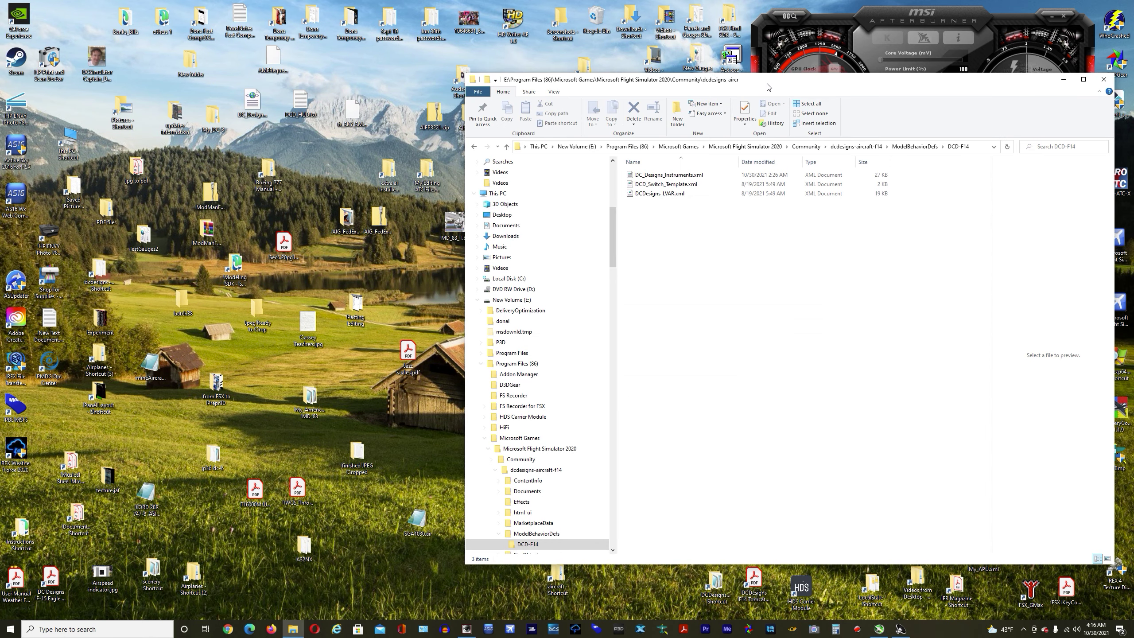
Move the DCD-F14 folder window aside to free up desktop space, peeking at the Photoshop preview
{"action": "left_click_drag", "start_coordinate": [760, 87], "coordinate": [709, 92]}
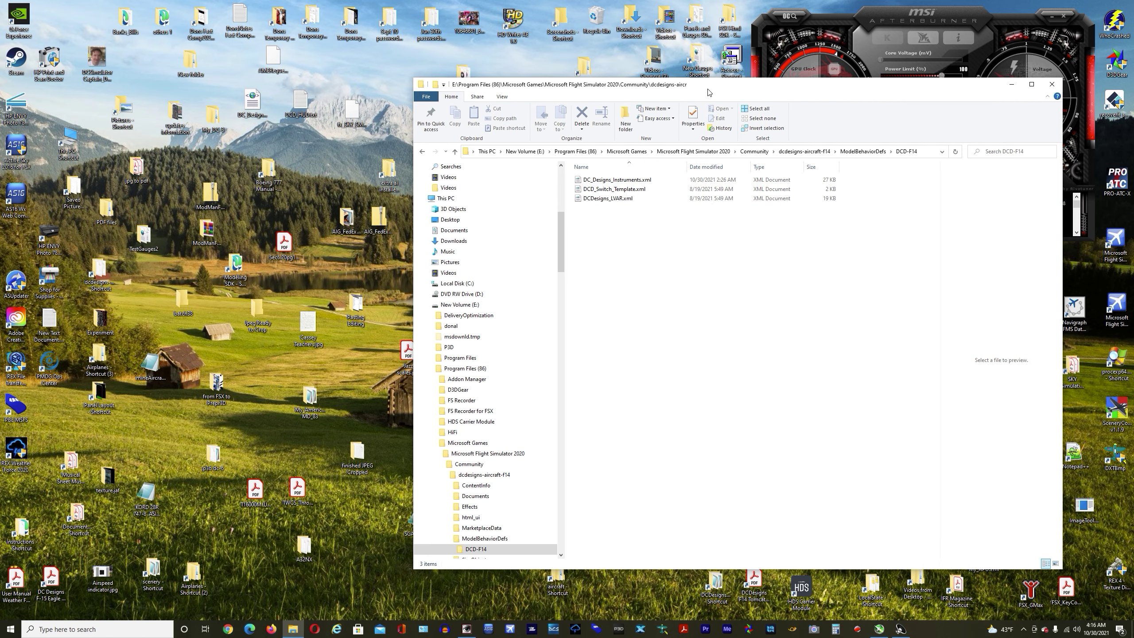
{"action": "left_click_drag", "start_coordinate": [716, 91], "coordinate": [631, 99]}
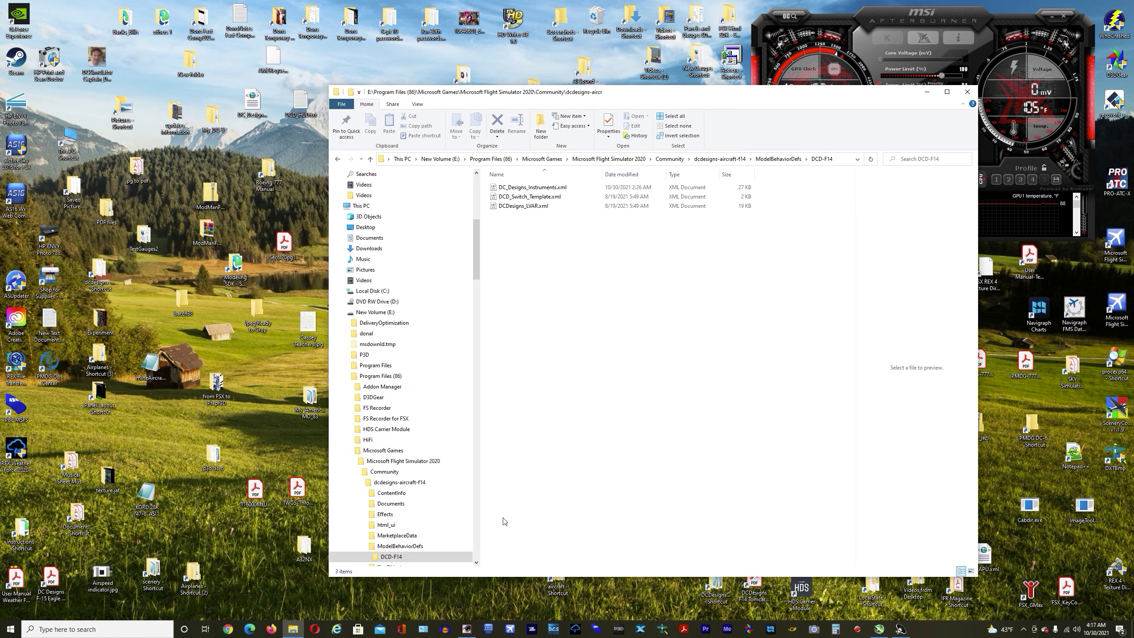
{"action": "mouse_move", "coordinate": [468, 627]}
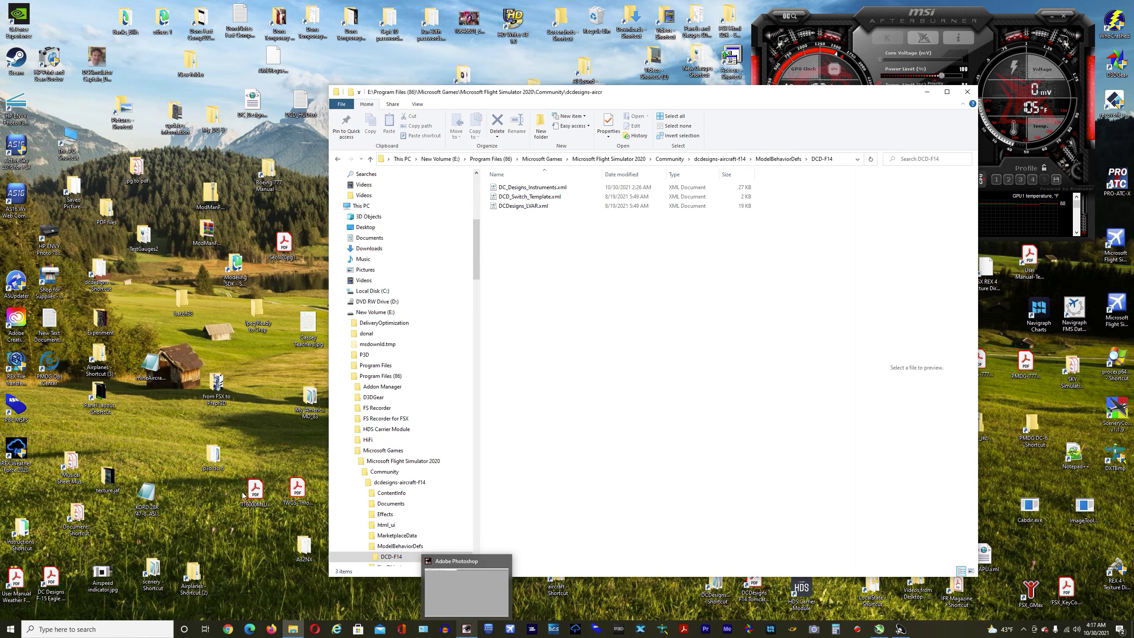
{"action": "left_click", "coordinate": [262, 370]}
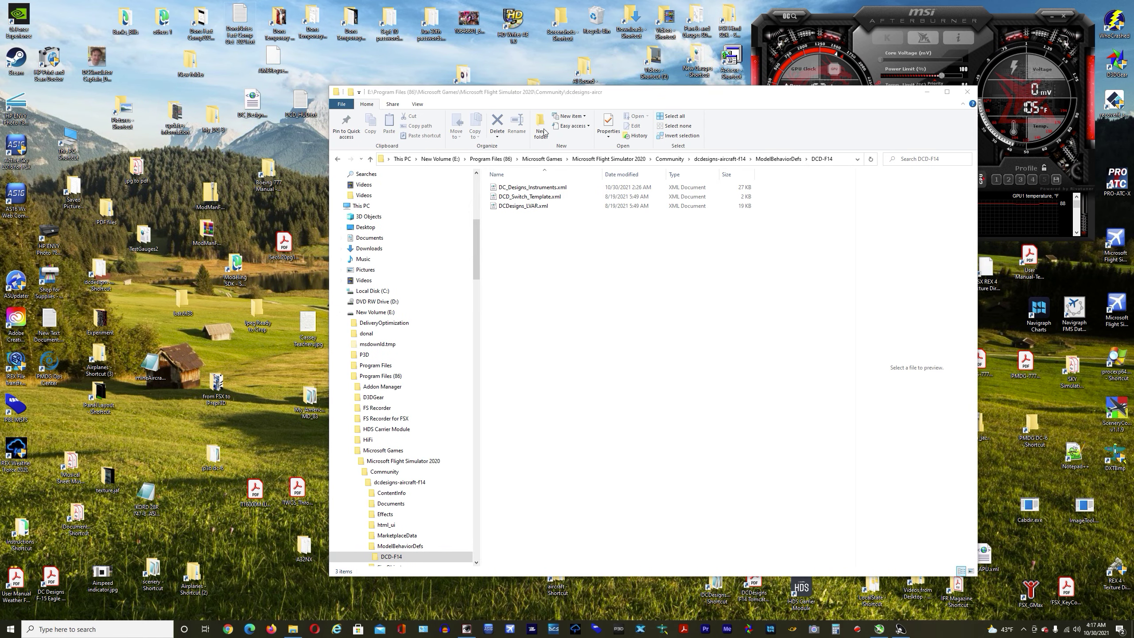
{"action": "left_click_drag", "start_coordinate": [628, 95], "coordinate": [670, 81]}
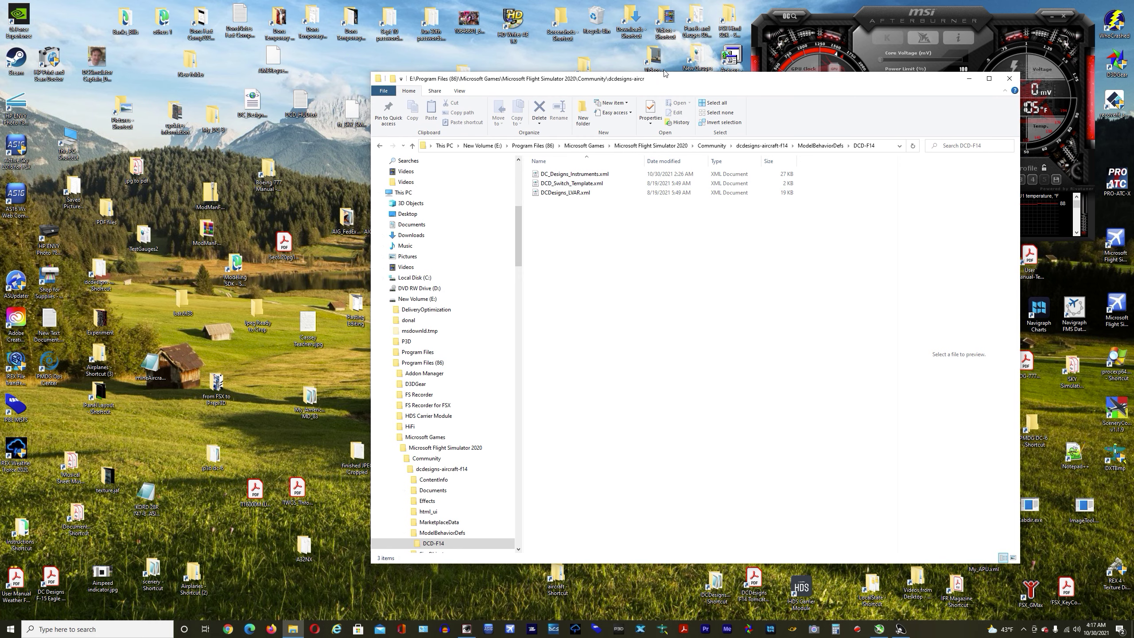
{"action": "left_click_drag", "start_coordinate": [742, 79], "coordinate": [821, 80]}
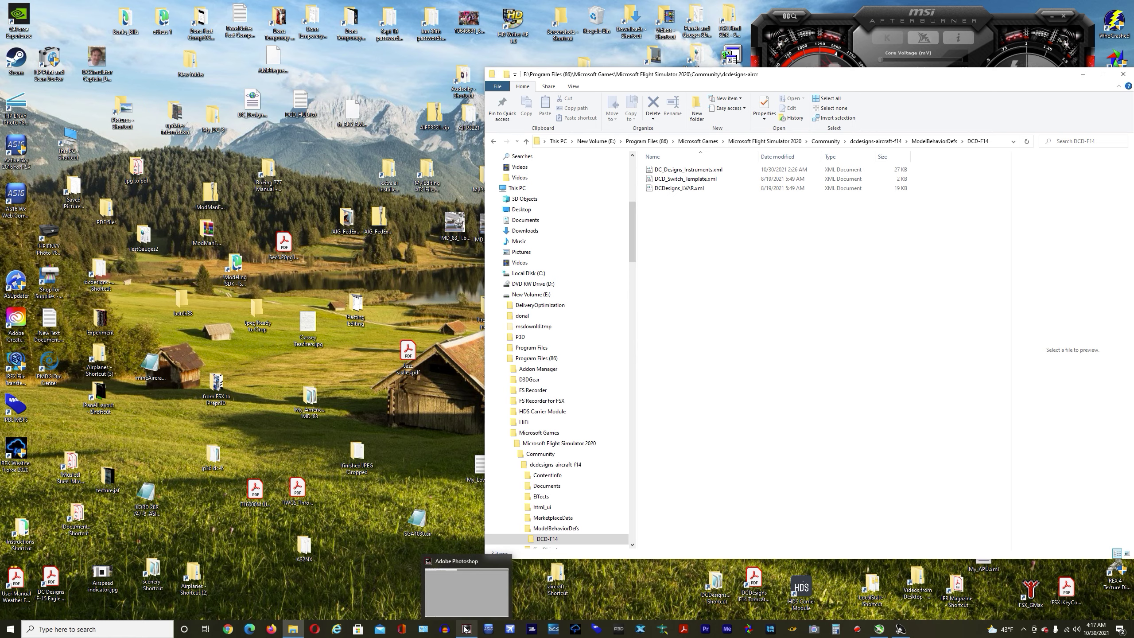
Launch DXTBmp, allow it to make changes to the device, and reposition its window to uncover the desktop shortcuts
{"action": "left_click", "coordinate": [664, 628]}
{"action": "left_click", "coordinate": [521, 376]}
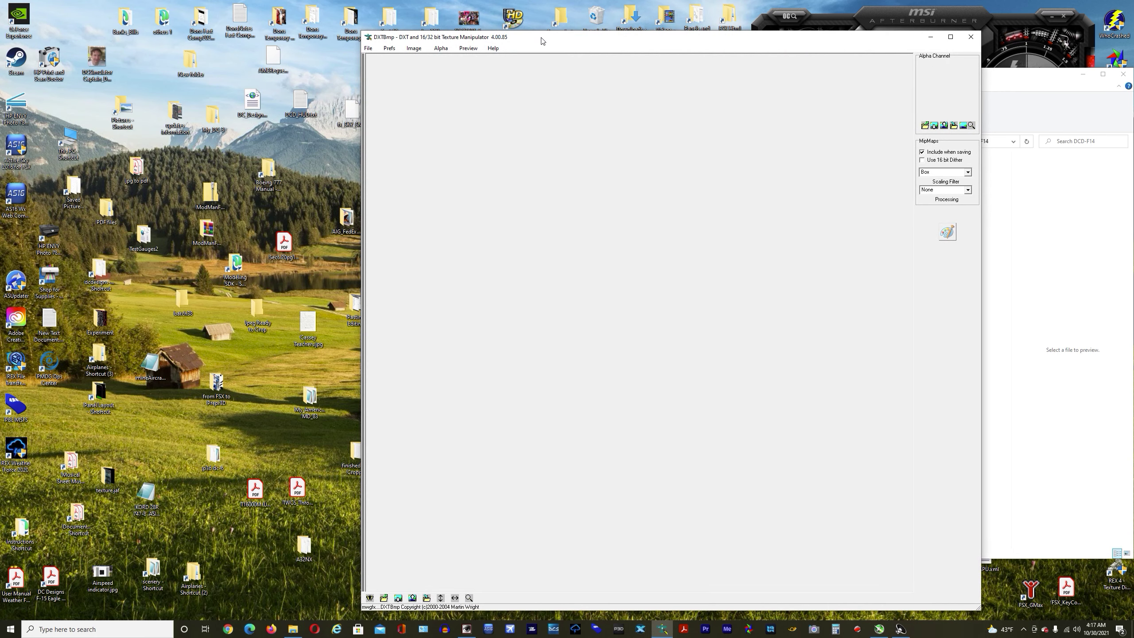
{"action": "left_click_drag", "start_coordinate": [541, 40], "coordinate": [461, 253]}
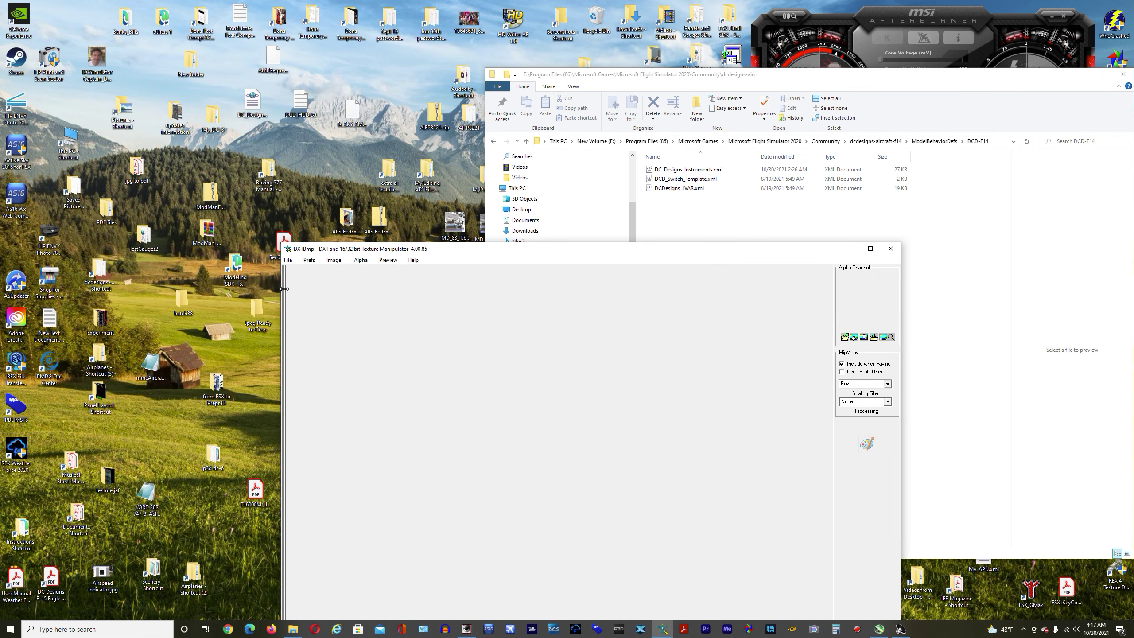
Open the Experiment folder from the desktop and go into its Painting night gaurd subfolder
{"action": "double_click", "coordinate": [100, 320]}
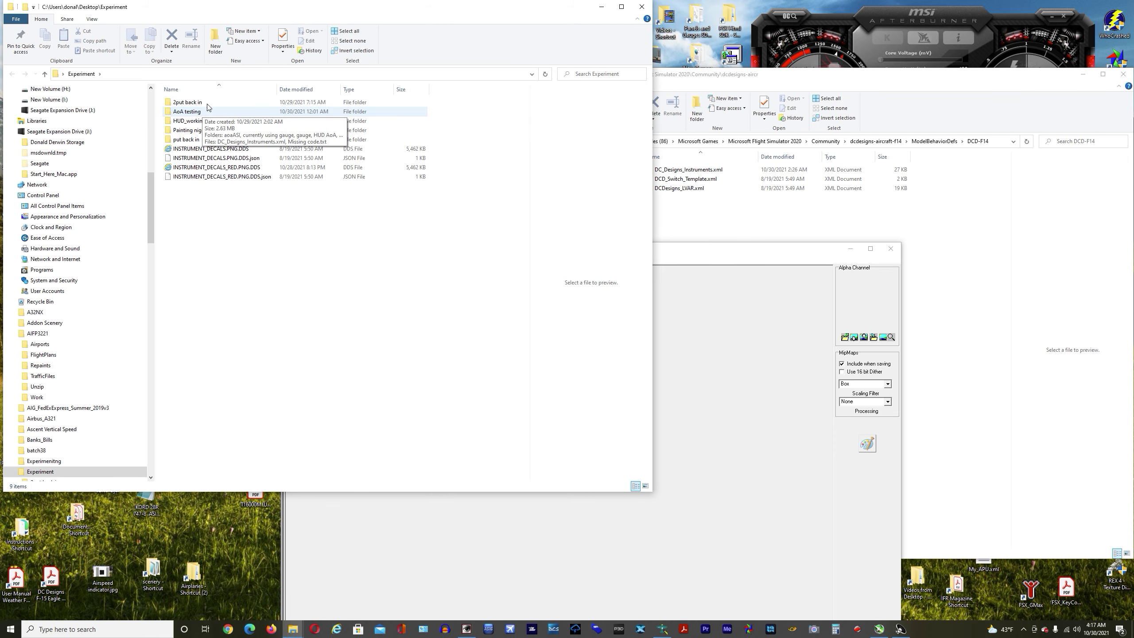
{"action": "mouse_move", "coordinate": [315, 15]}
{"action": "left_mouse_down"}
{"action": "mouse_move", "coordinate": [334, 9]}
{"action": "mouse_move", "coordinate": [332, 66]}
{"action": "left_mouse_up"}
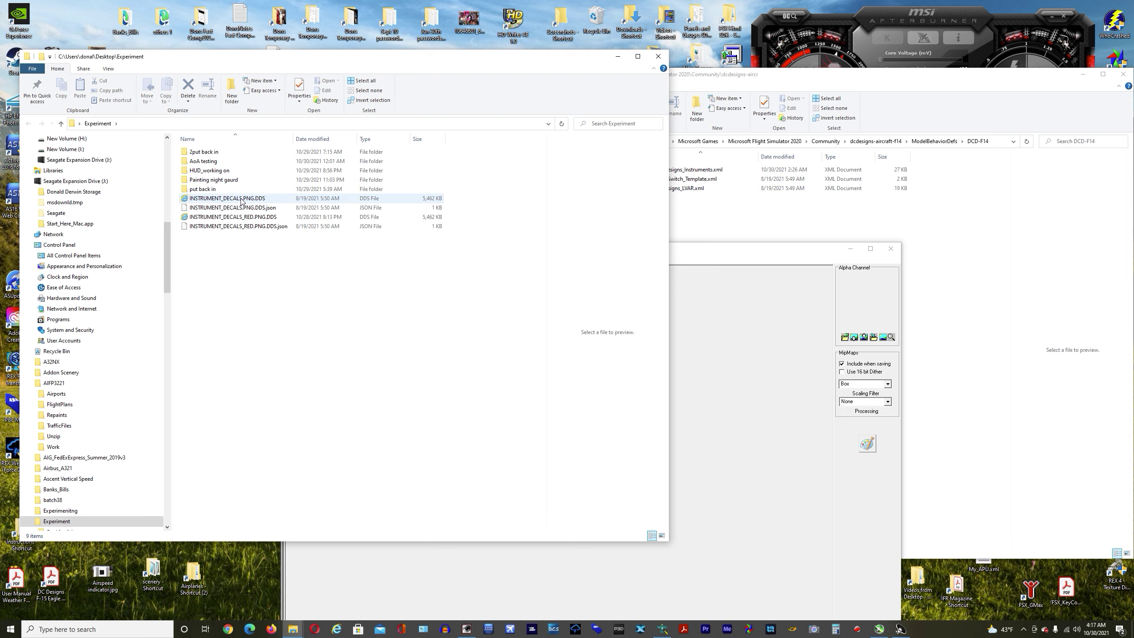
{"action": "left_click", "coordinate": [220, 181]}
{"action": "double_click", "coordinate": [213, 179]}
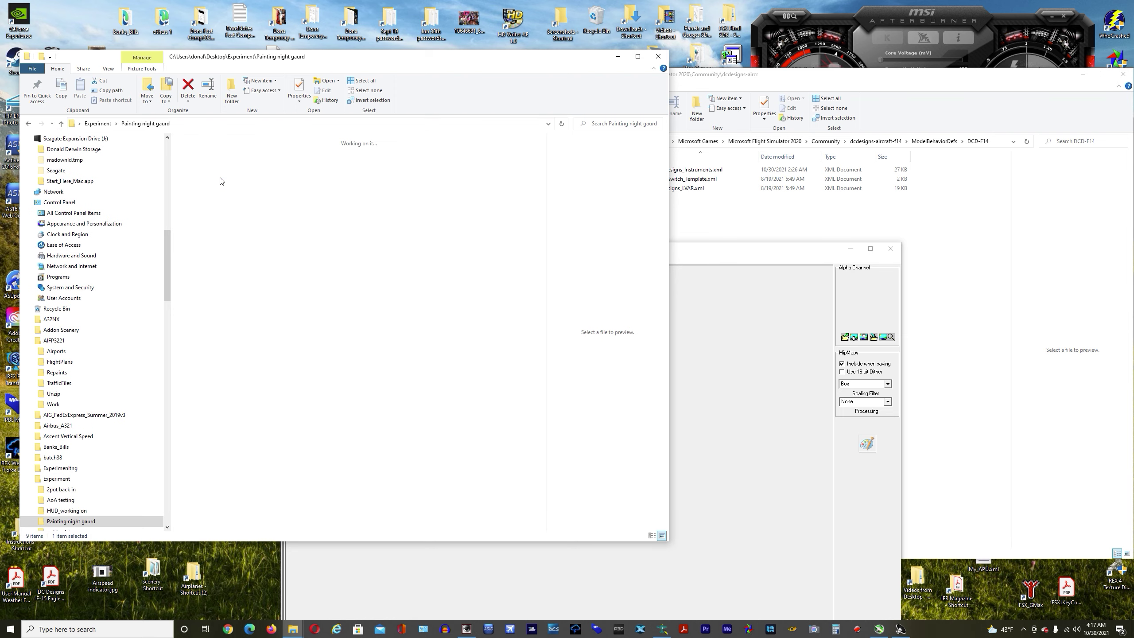
{"action": "left_click_drag", "start_coordinate": [428, 60], "coordinate": [461, 56]}
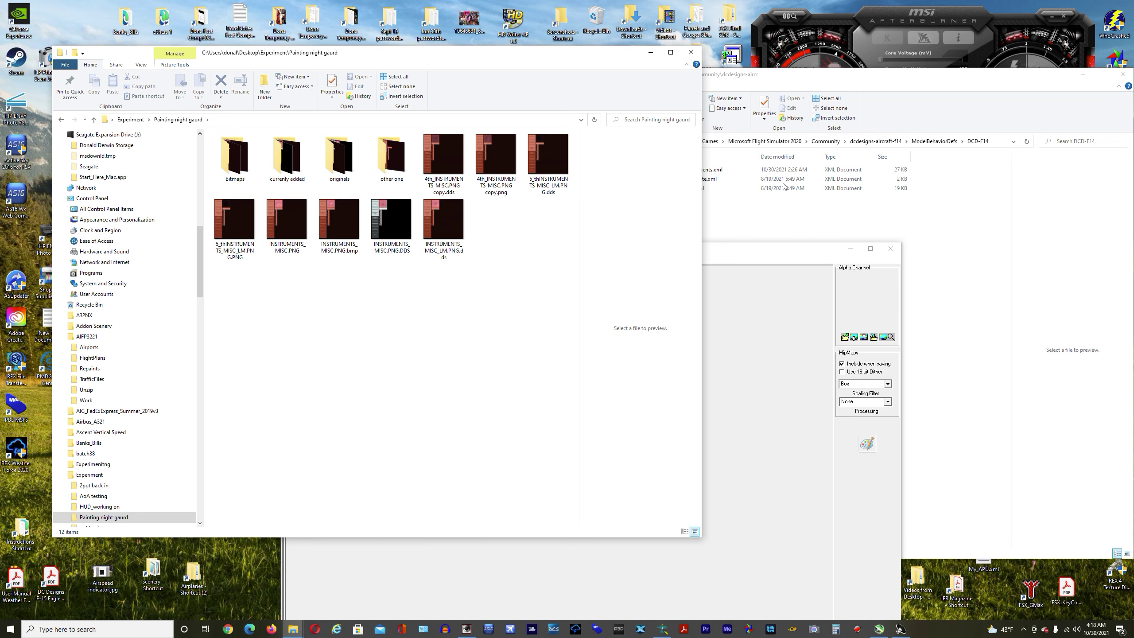
Arrange the Painting night gaurd folder window and the DXTBmp window beside each other
{"action": "left_click_drag", "start_coordinate": [588, 60], "coordinate": [523, 60]}
{"action": "left_click_drag", "start_coordinate": [685, 247], "coordinate": [671, 303]}
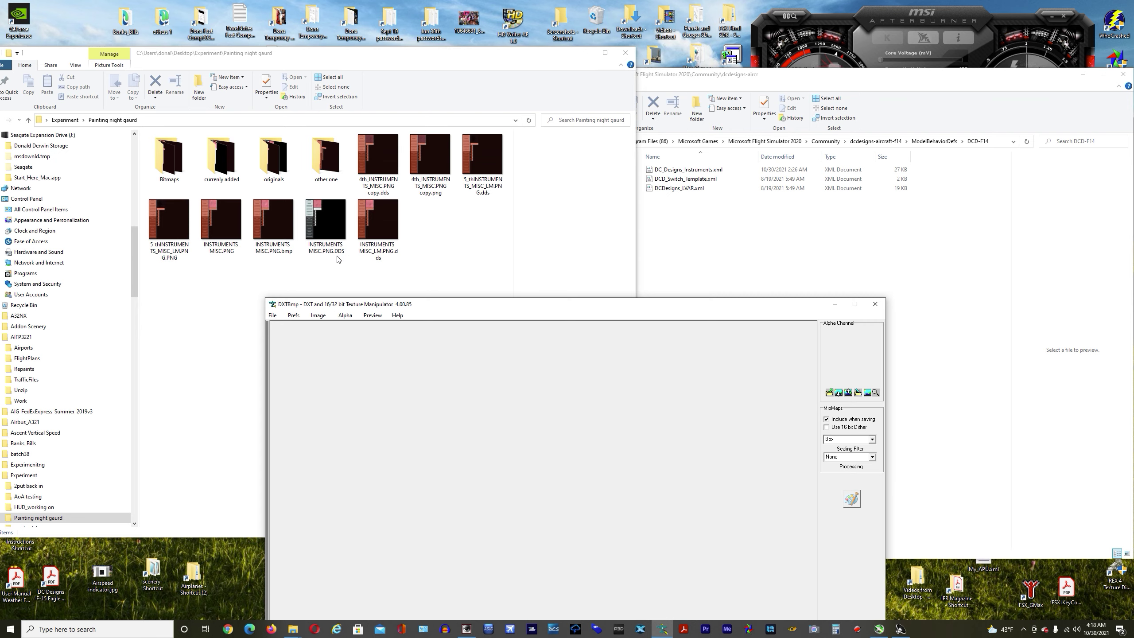
{"action": "left_click_drag", "start_coordinate": [481, 309], "coordinate": [651, 101]}
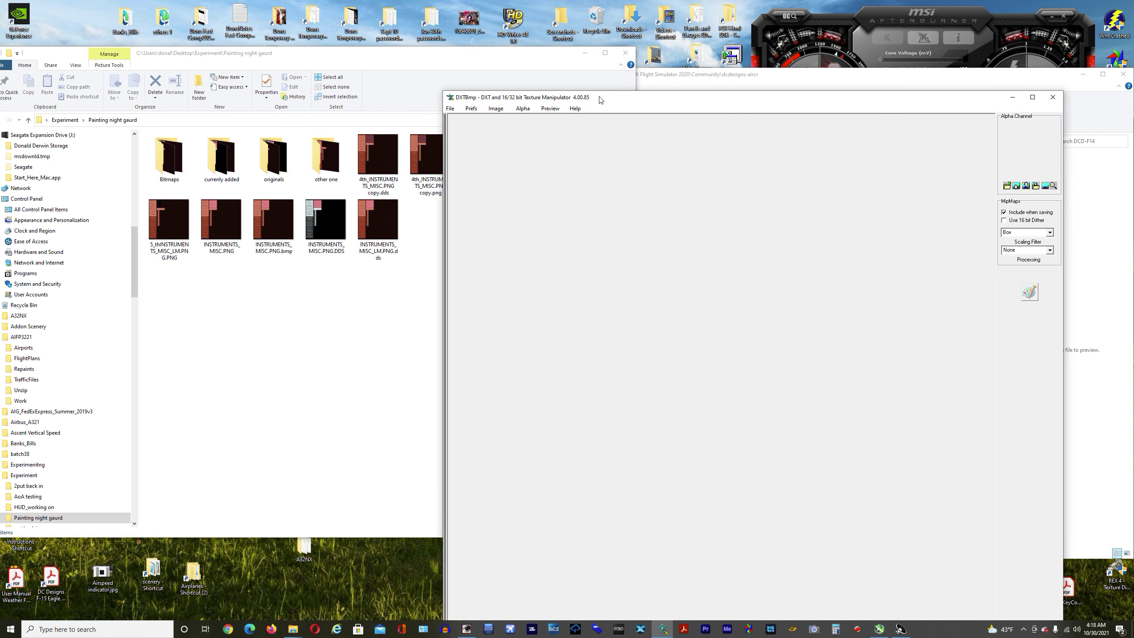
{"action": "left_click_drag", "start_coordinate": [613, 103], "coordinate": [651, 90]}
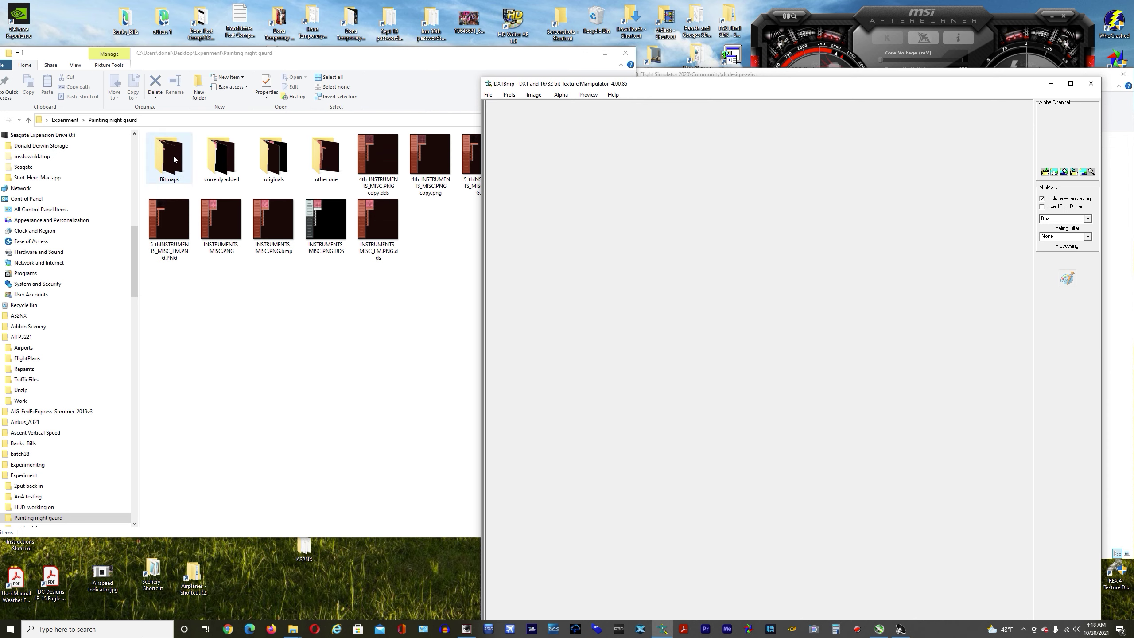
{"action": "left_click_drag", "start_coordinate": [690, 88], "coordinate": [770, 91]}
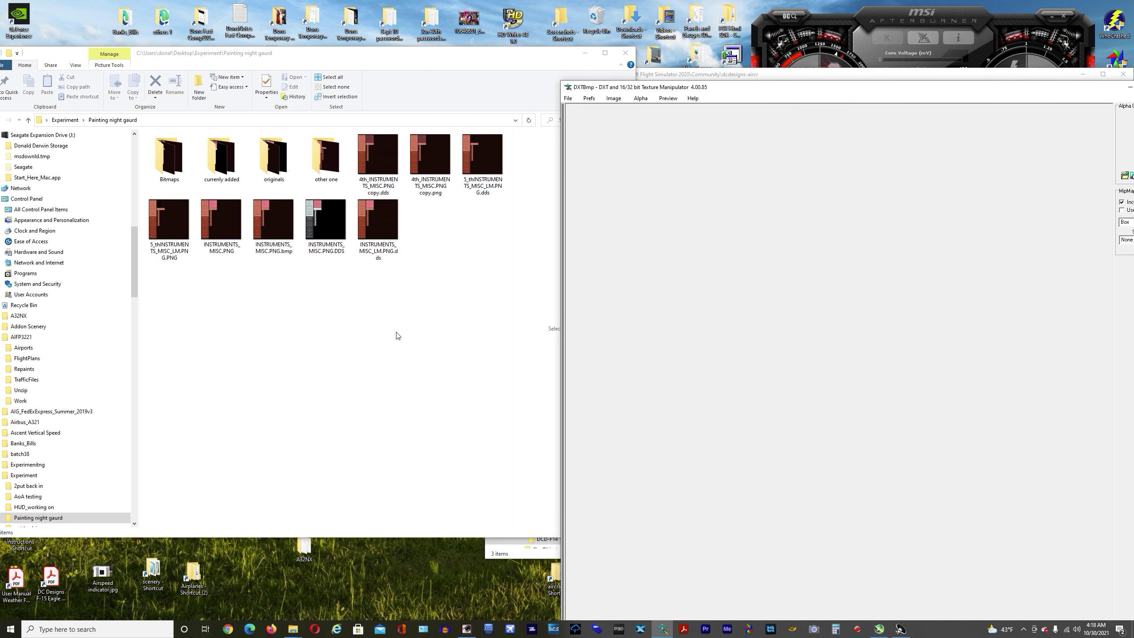
{"action": "left_click_drag", "start_coordinate": [771, 88], "coordinate": [610, 86]}
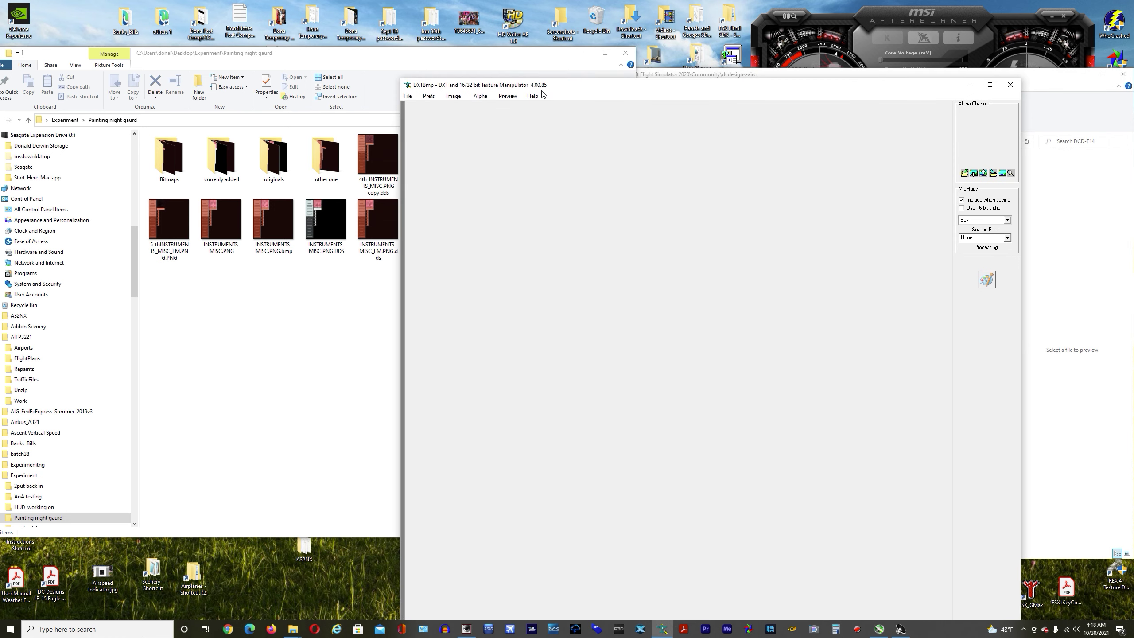
Bring up DXTBmp's file opening dialog in Painting night gaurd, browse its textures, and bring the matching folder window forward
{"action": "left_click", "coordinate": [409, 96]}
{"action": "left_click", "coordinate": [422, 106]}
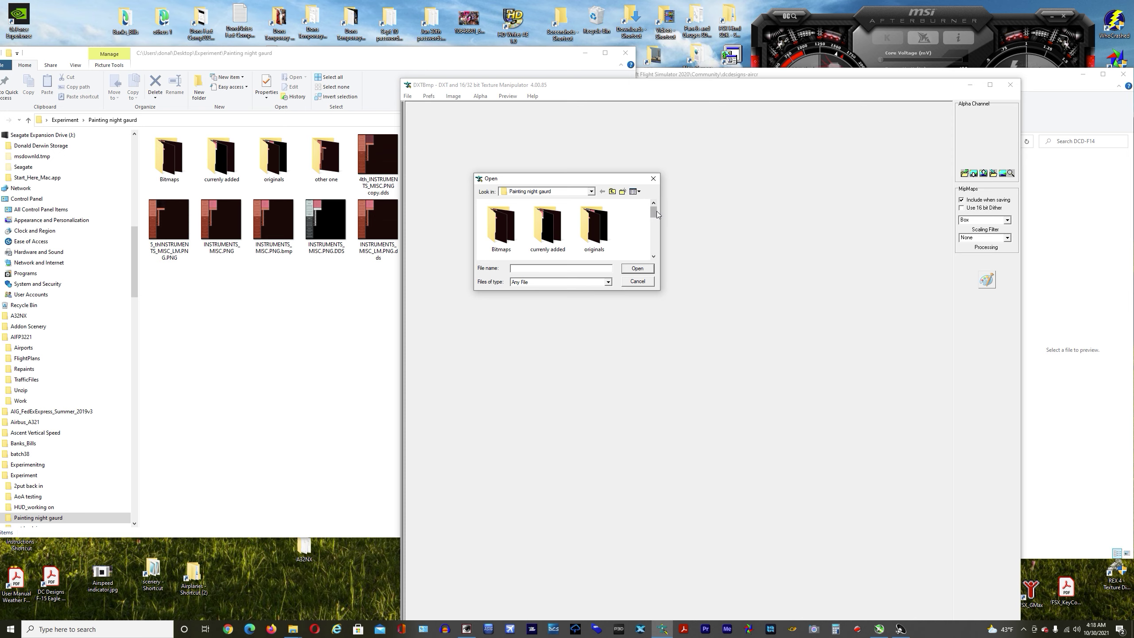
{"action": "left_click_drag", "start_coordinate": [655, 213], "coordinate": [654, 229]}
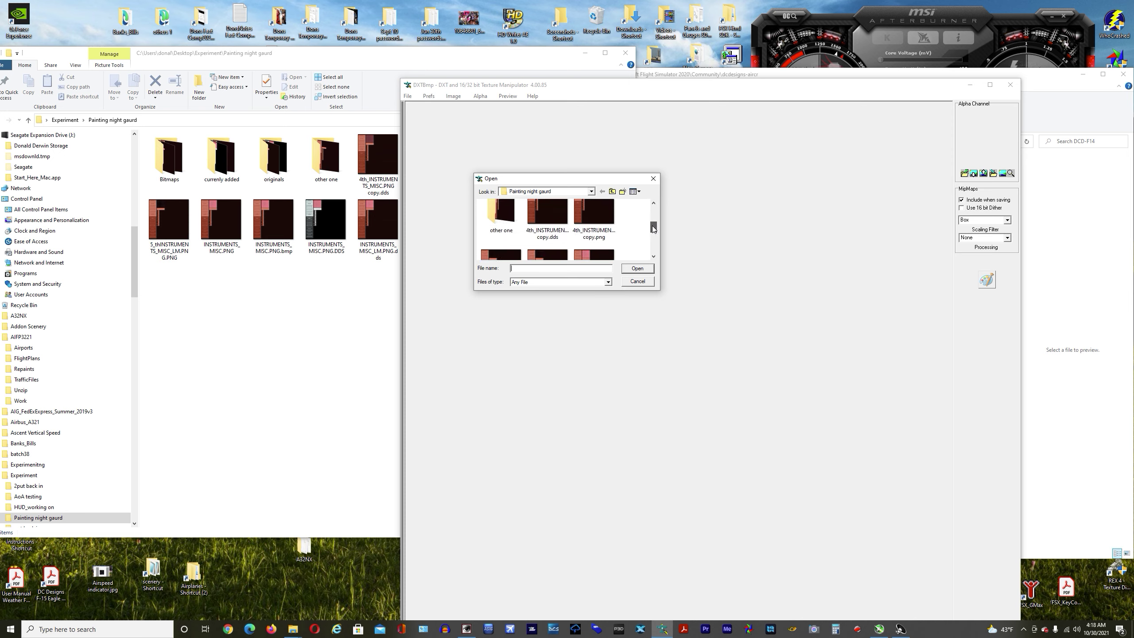
{"action": "left_click_drag", "start_coordinate": [380, 71], "coordinate": [302, 77]}
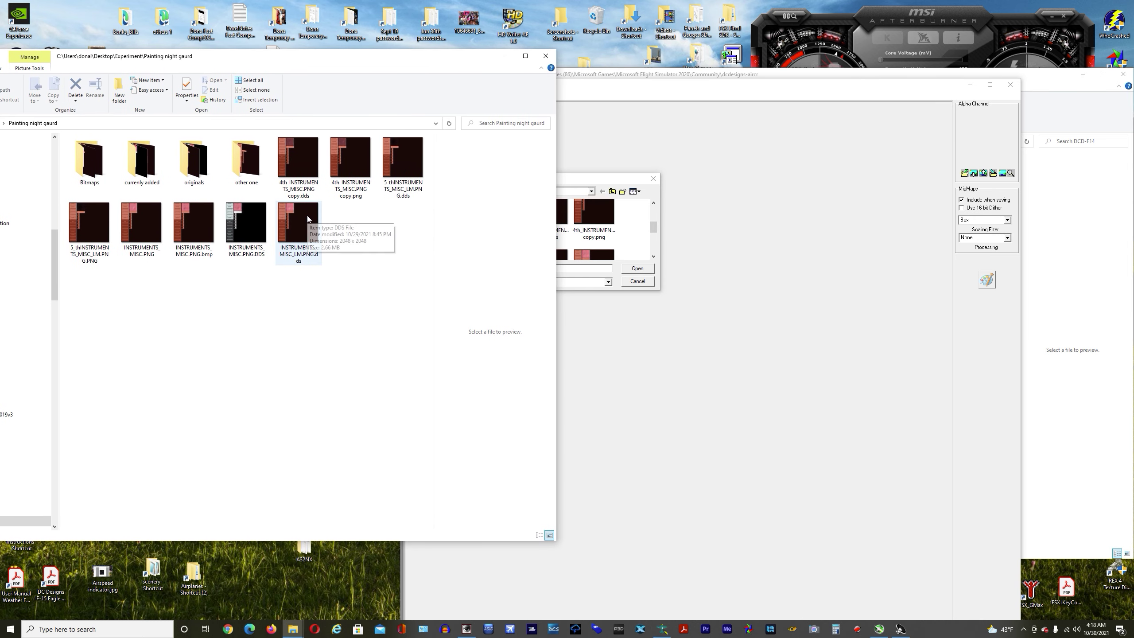
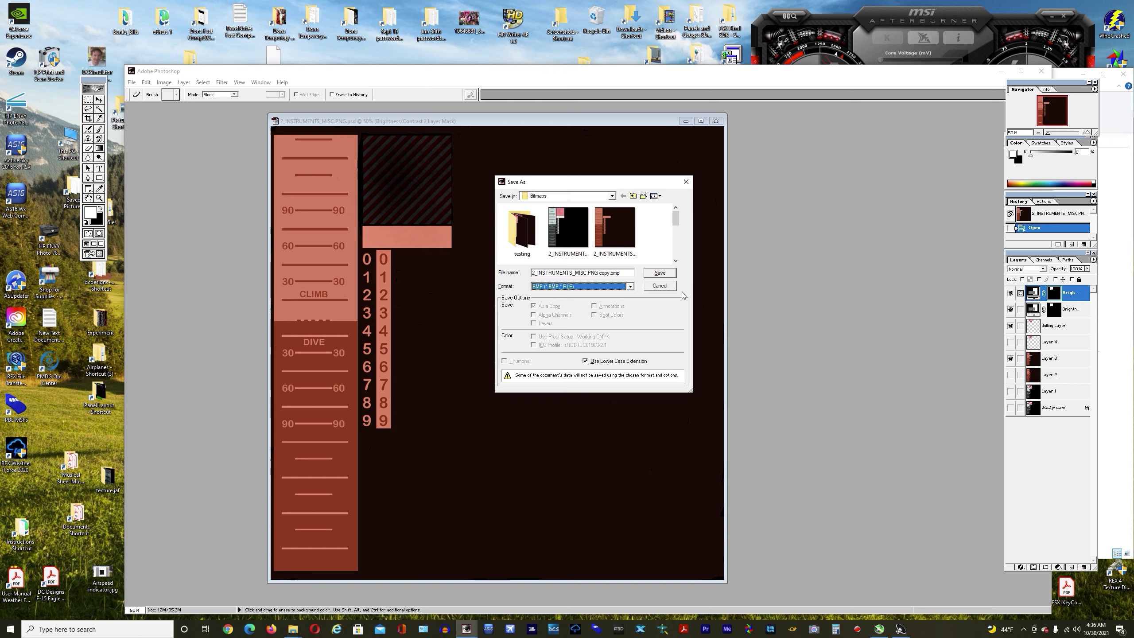
Cancel the BMP export of 2_INSTRUMENTS_MISC.PNG.psd, then close the document without saving changes along with Photoshop
{"action": "left_click", "coordinate": [660, 286]}
{"action": "left_click", "coordinate": [716, 120]}
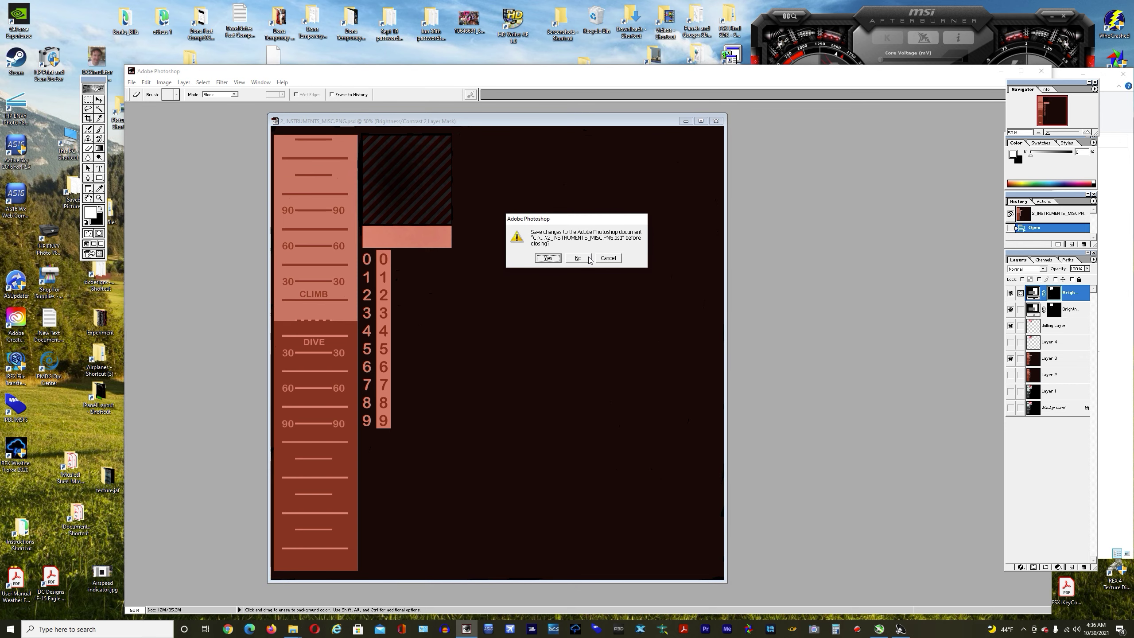
{"action": "left_click", "coordinate": [580, 258]}
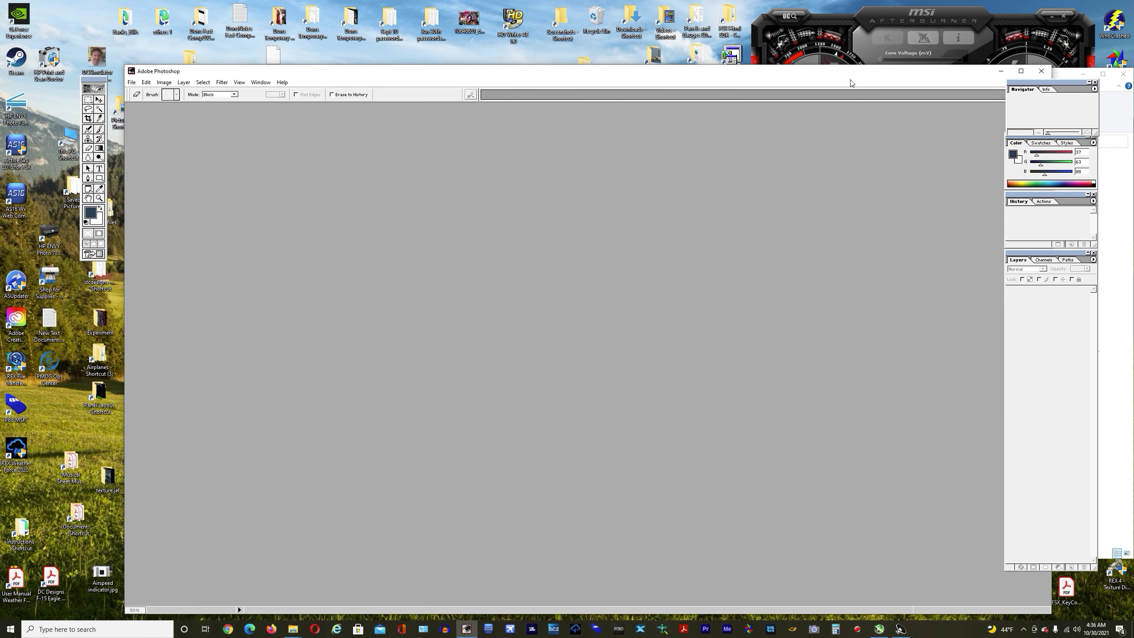
{"action": "left_click_drag", "start_coordinate": [607, 71], "coordinate": [500, 59]}
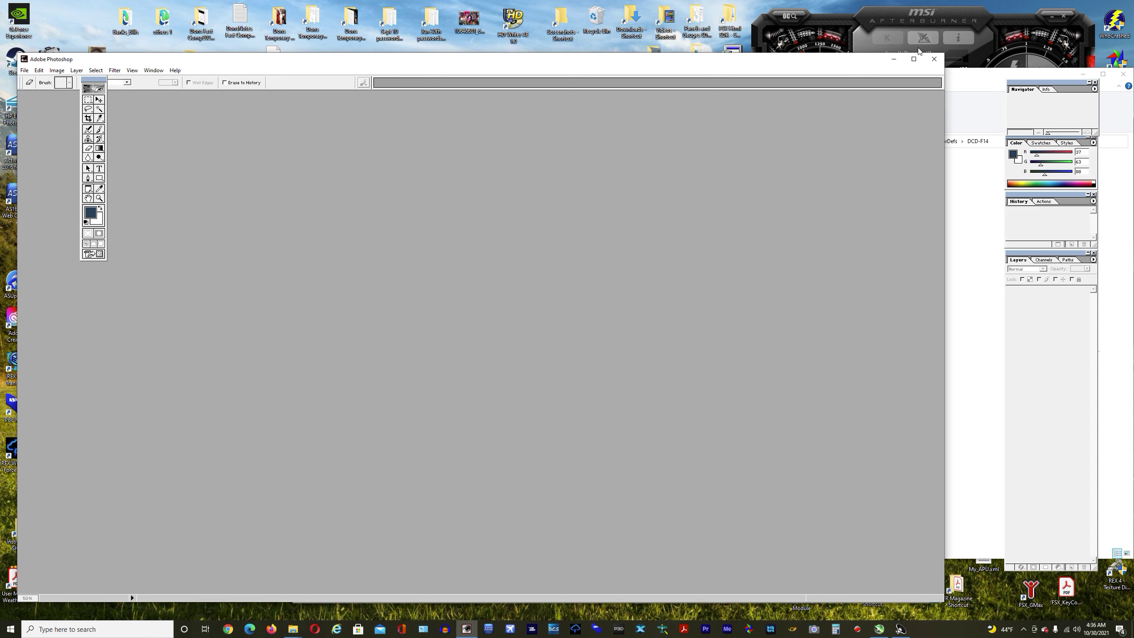
{"action": "left_click", "coordinate": [933, 59]}
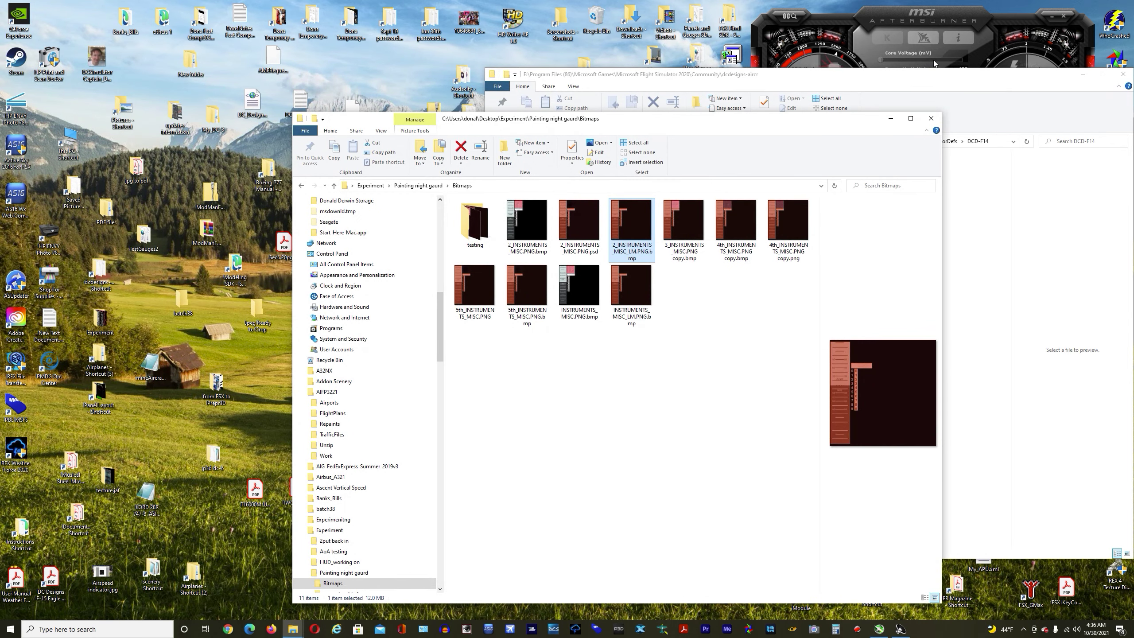
{"action": "left_click_drag", "start_coordinate": [759, 118], "coordinate": [624, 120]}
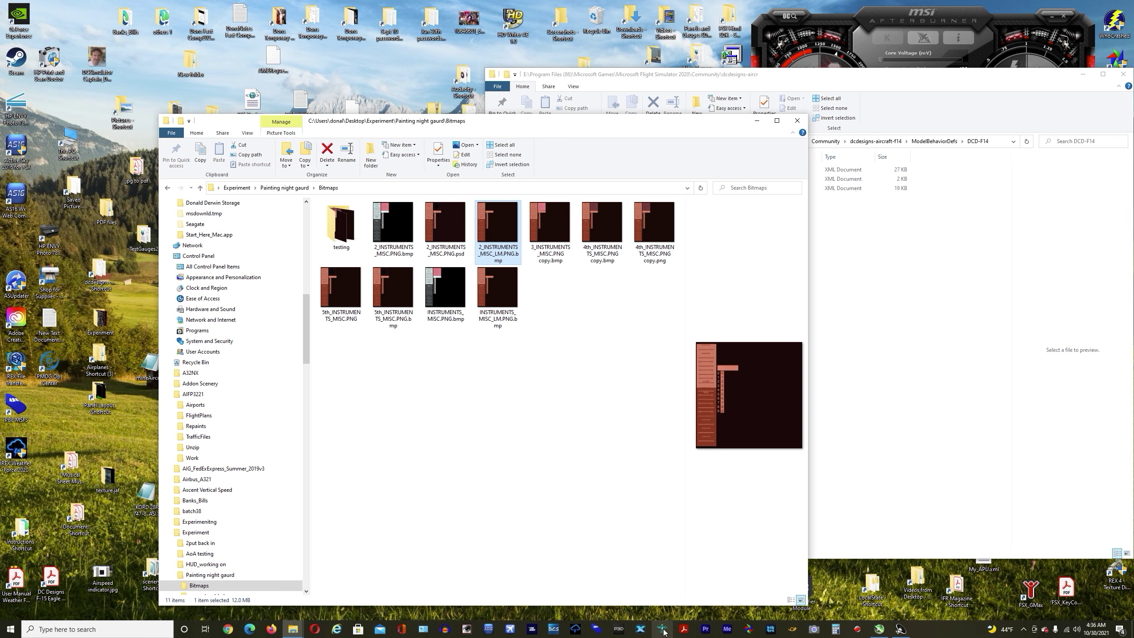
{"action": "left_click", "coordinate": [664, 632]}
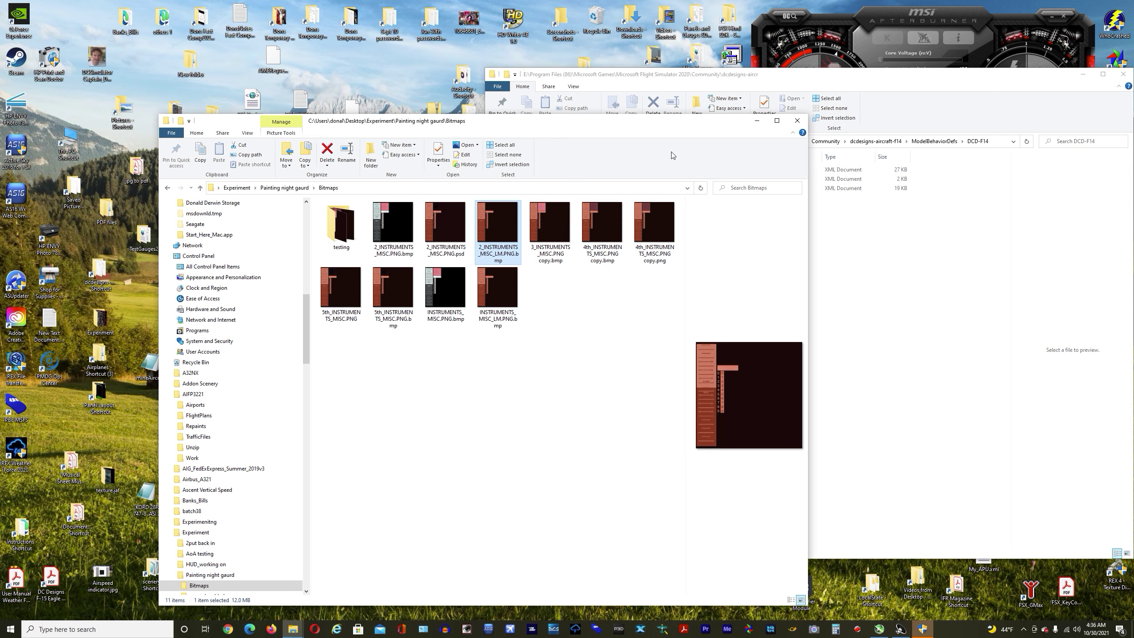
{"action": "left_click_drag", "start_coordinate": [678, 115], "coordinate": [567, 120]}
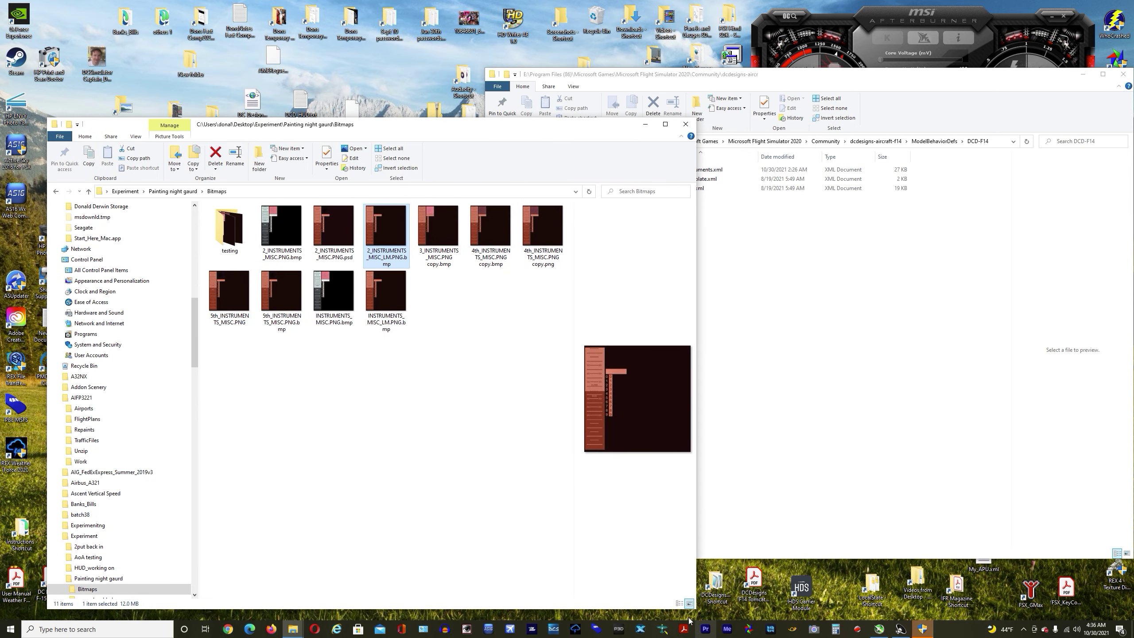
{"action": "left_click", "coordinate": [662, 630]}
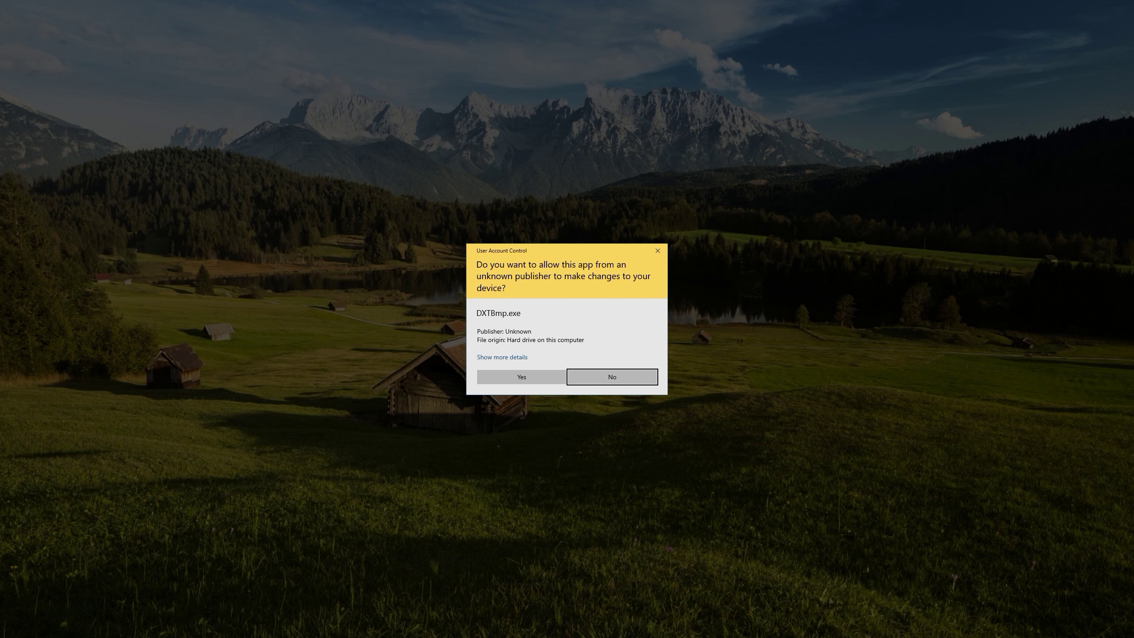
{"action": "left_click", "coordinate": [521, 377]}
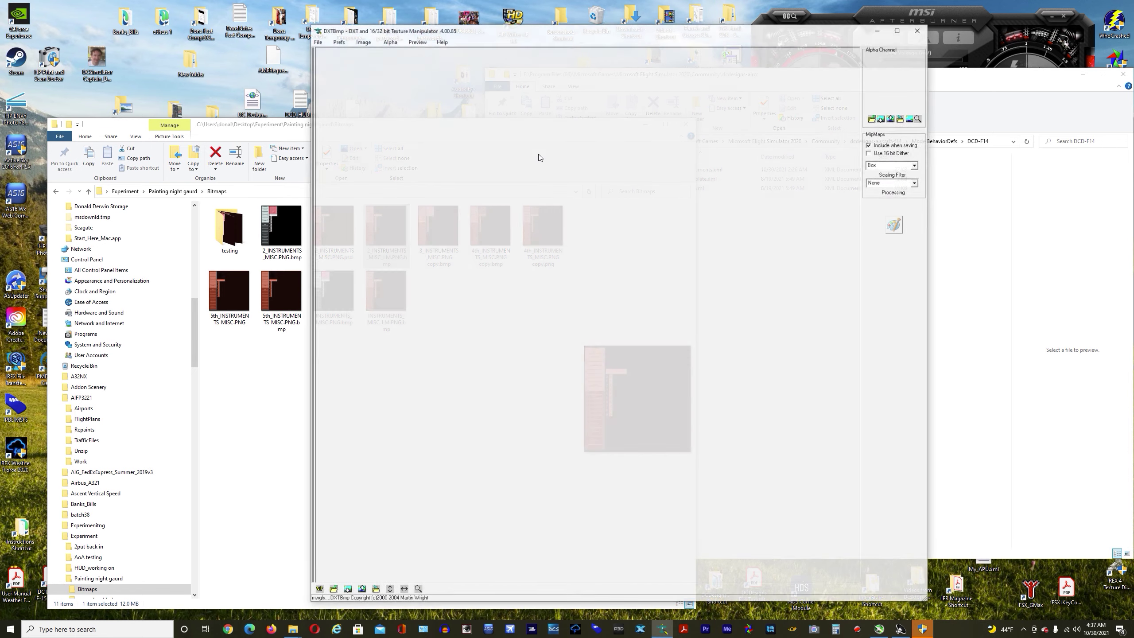
{"action": "left_click_drag", "start_coordinate": [496, 36], "coordinate": [618, 70]}
{"action": "left_click", "coordinate": [434, 78]}
{"action": "left_click", "coordinate": [446, 89]}
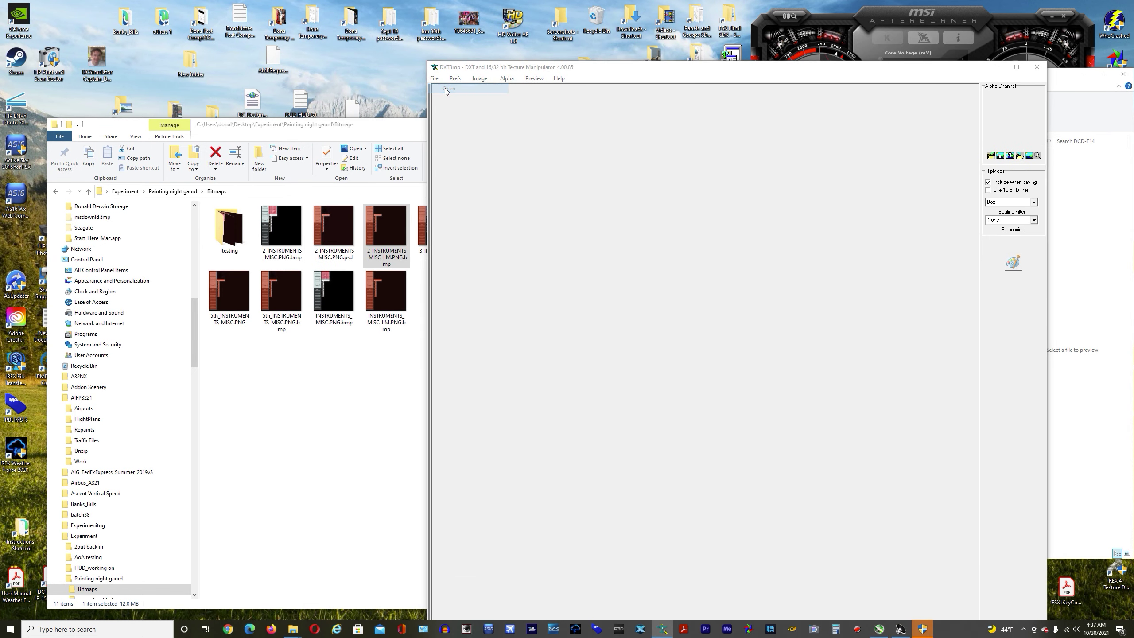
{"action": "left_click_drag", "start_coordinate": [655, 209], "coordinate": [653, 225]}
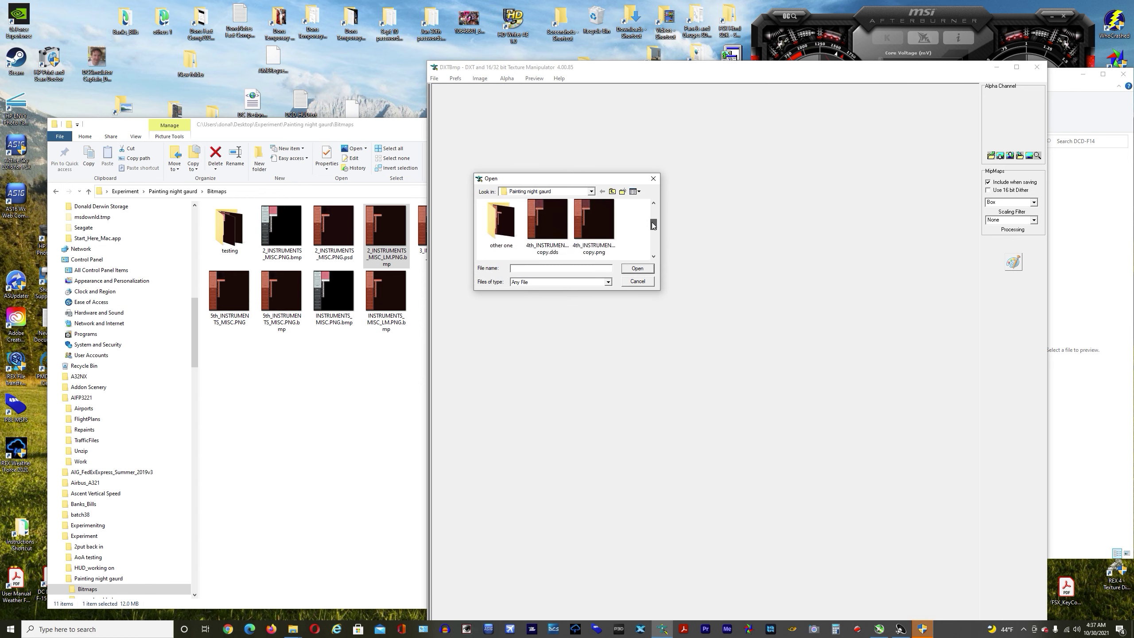
{"action": "left_click", "coordinate": [653, 178]}
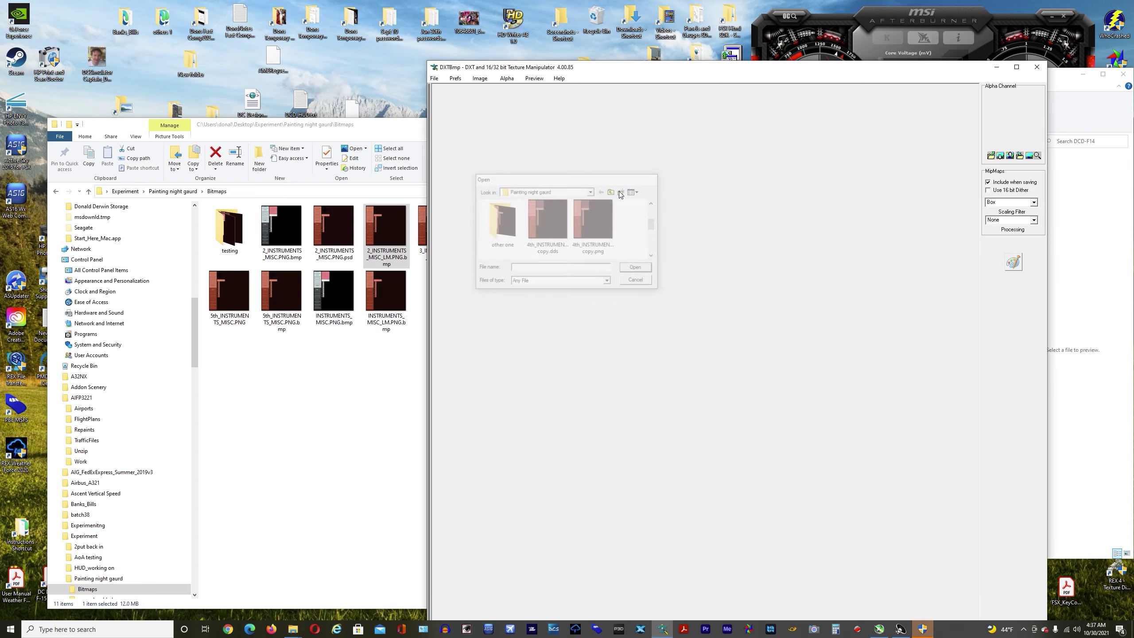
{"action": "left_click", "coordinate": [1036, 66]}
Open 3_INSTRUMENTS_MISC.PNG copy.bmp from the Bitmaps folder in Paint
{"action": "left_click_drag", "start_coordinate": [423, 135], "coordinate": [503, 100]}
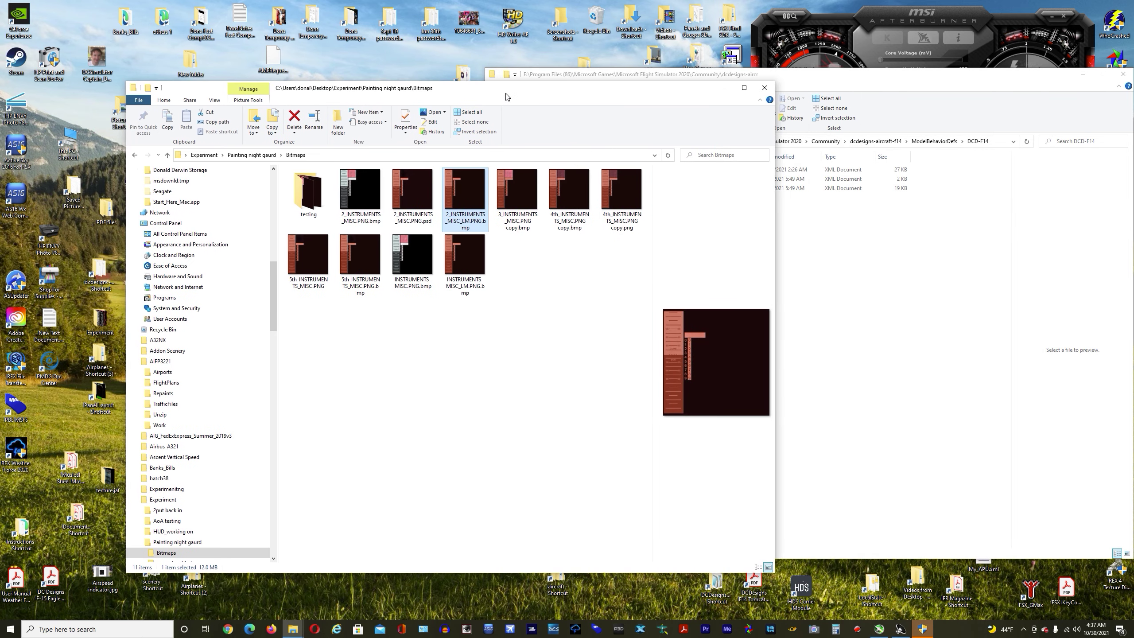
{"action": "left_click", "coordinate": [519, 207]}
{"action": "right_click", "coordinate": [514, 190]}
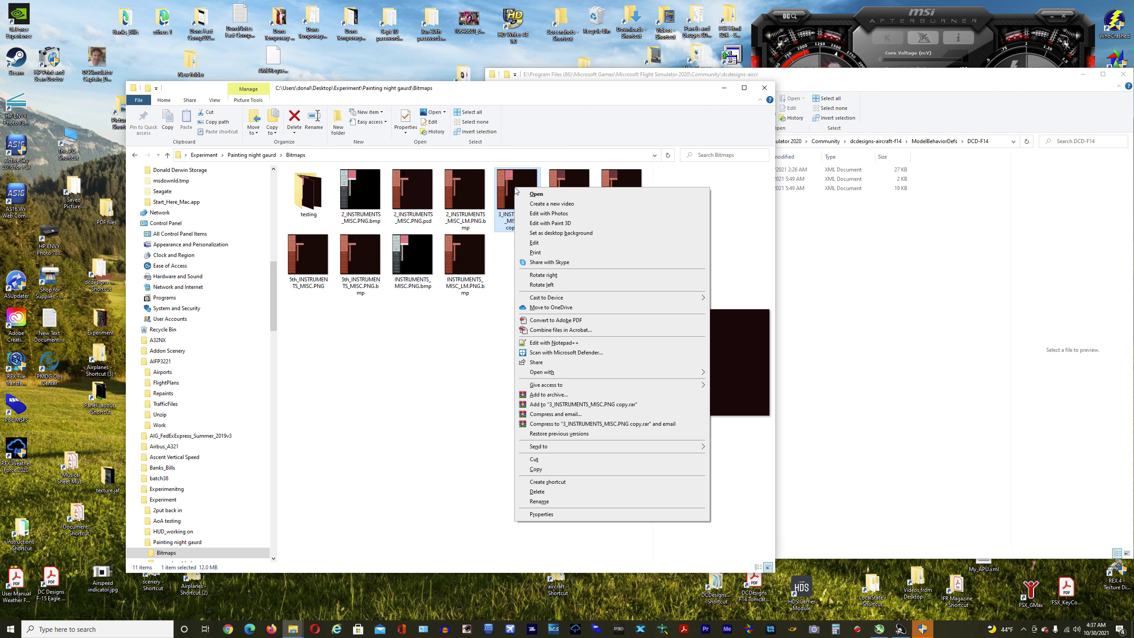
{"action": "mouse_move", "coordinate": [528, 372]}
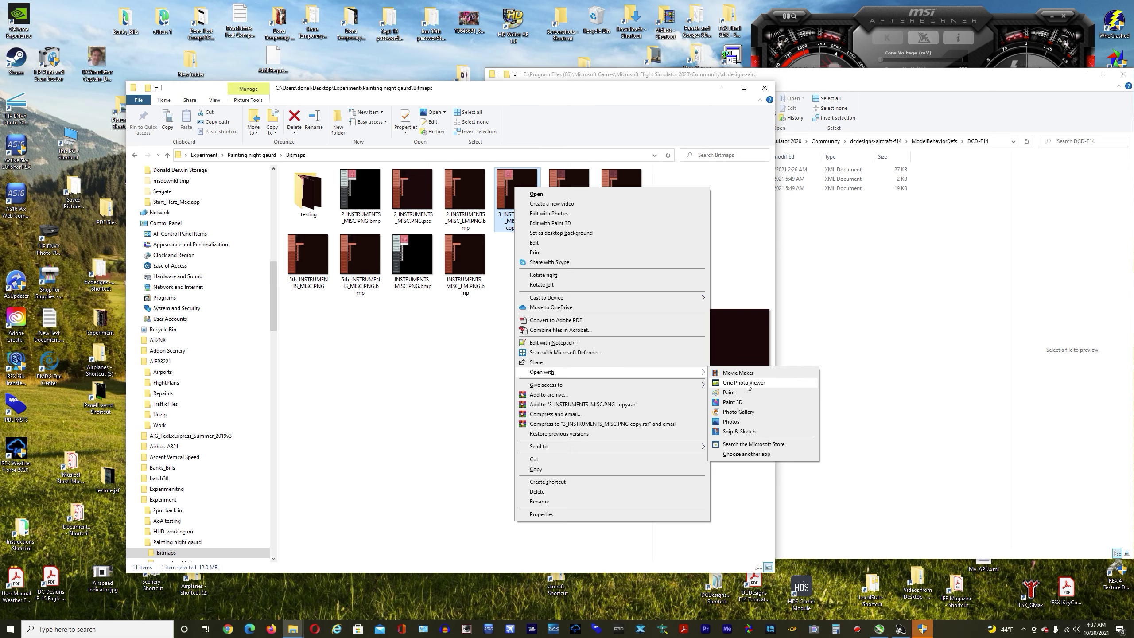
{"action": "left_click", "coordinate": [729, 392]}
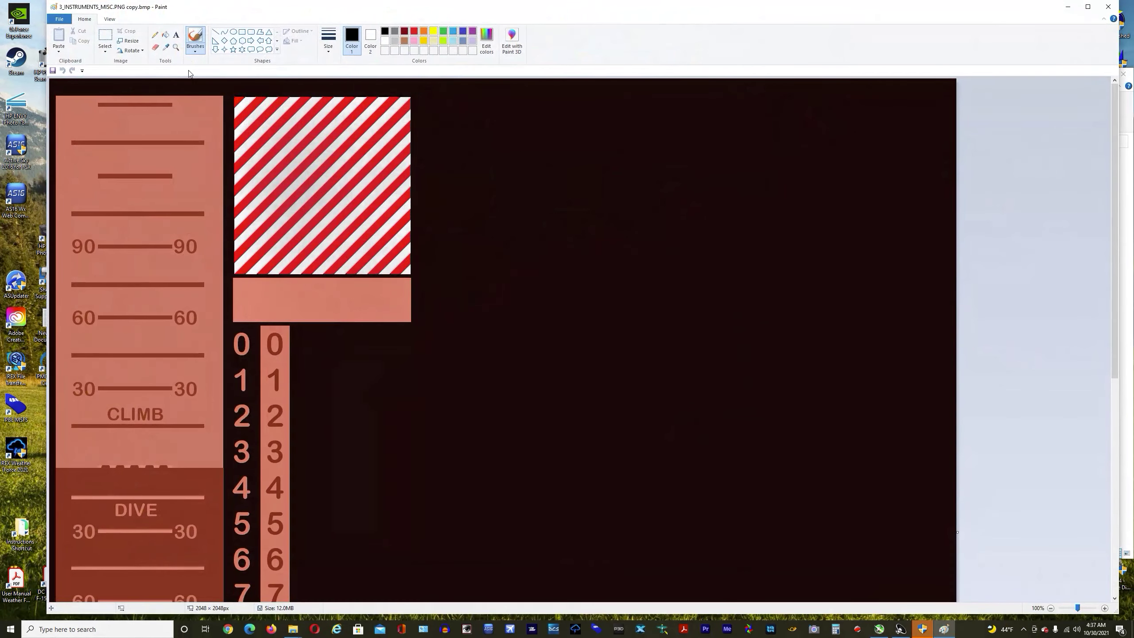
{"action": "left_click_drag", "start_coordinate": [268, 7], "coordinate": [274, 19]}
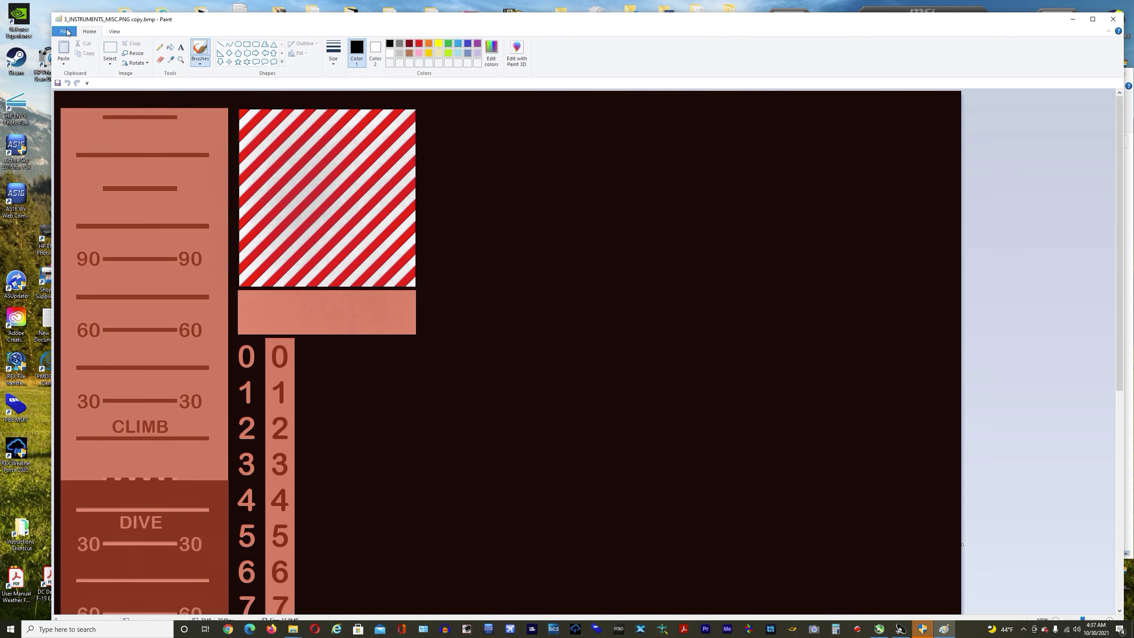
Look at Paint's file saving options for the open texture, then close Paint without saving and clear the file selection
{"action": "left_click", "coordinate": [65, 32]}
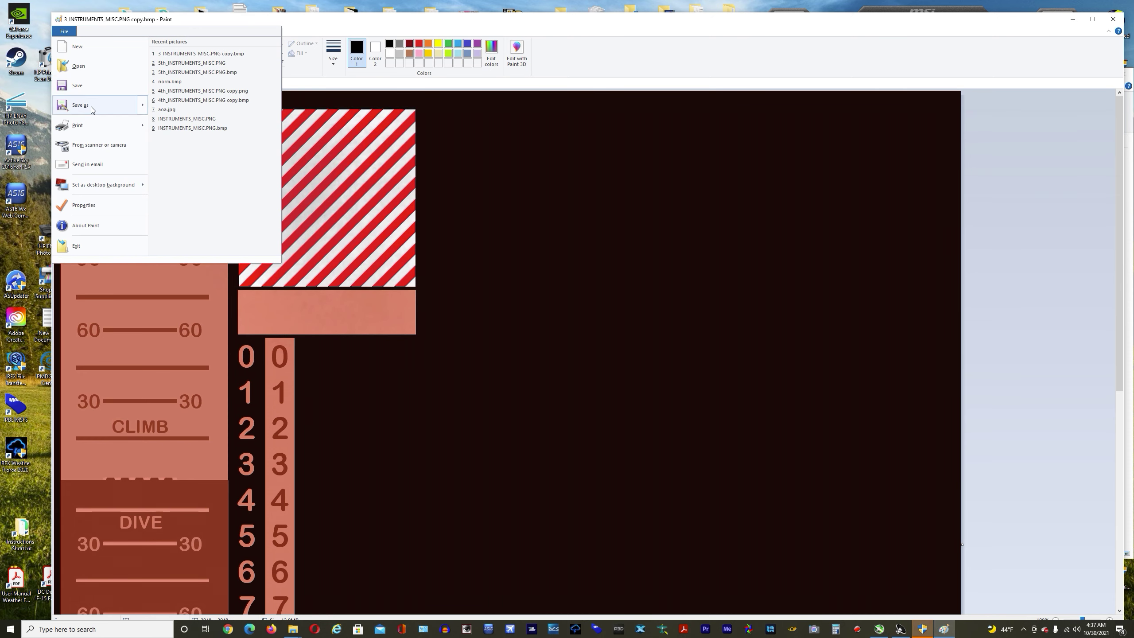
{"action": "mouse_move", "coordinate": [92, 107]}
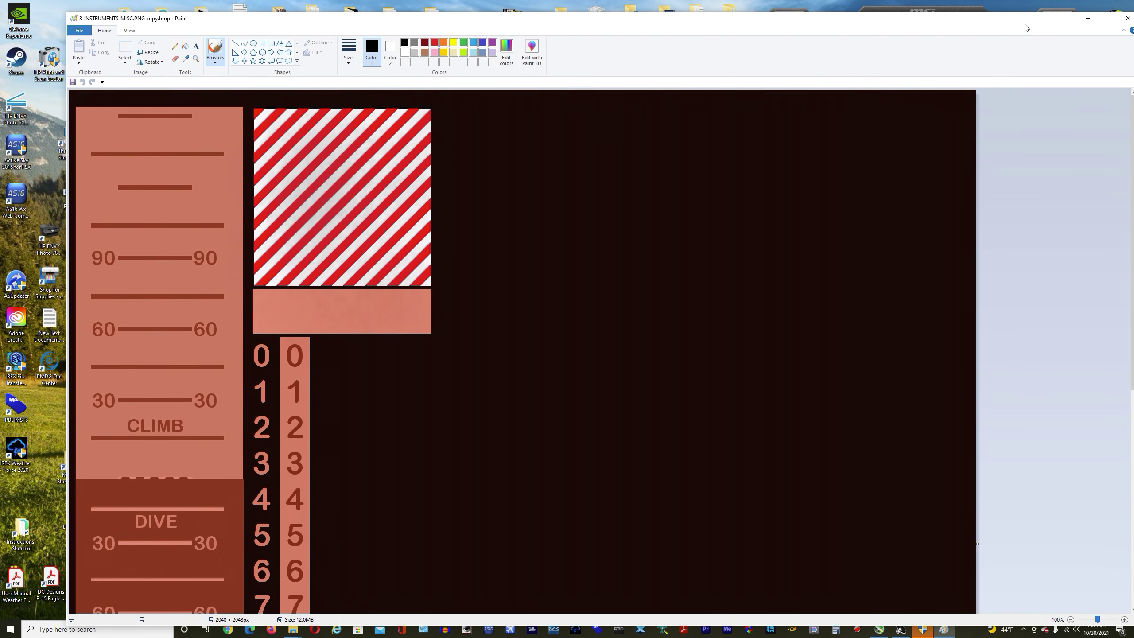
{"action": "left_click_drag", "start_coordinate": [937, 23], "coordinate": [825, 31]}
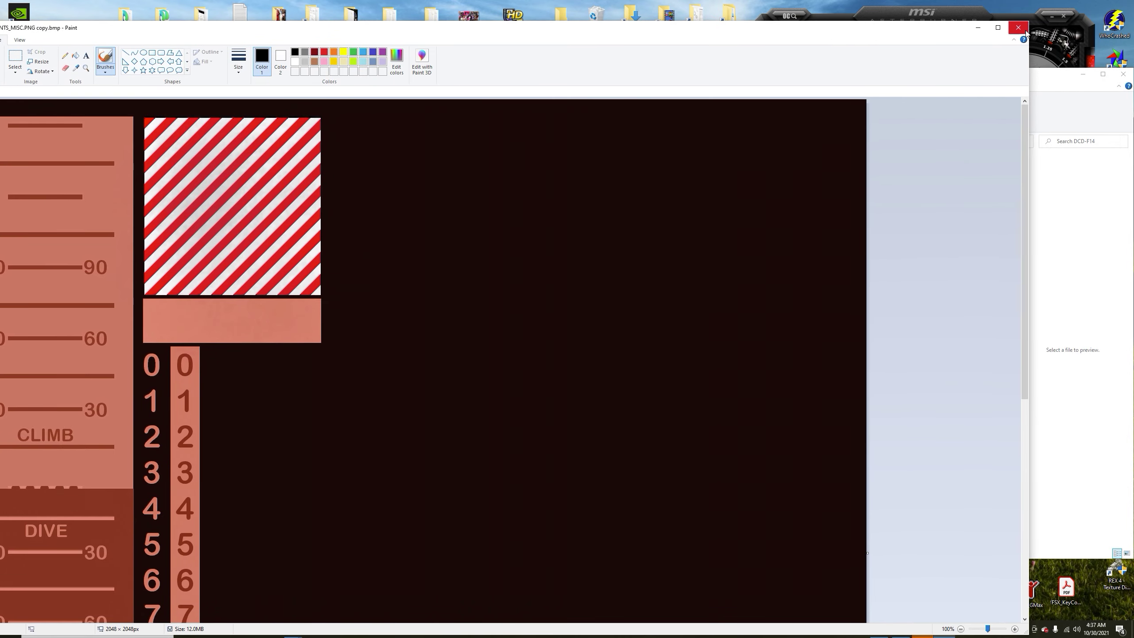
{"action": "left_click", "coordinate": [1018, 27]}
{"action": "left_click", "coordinate": [554, 292]}
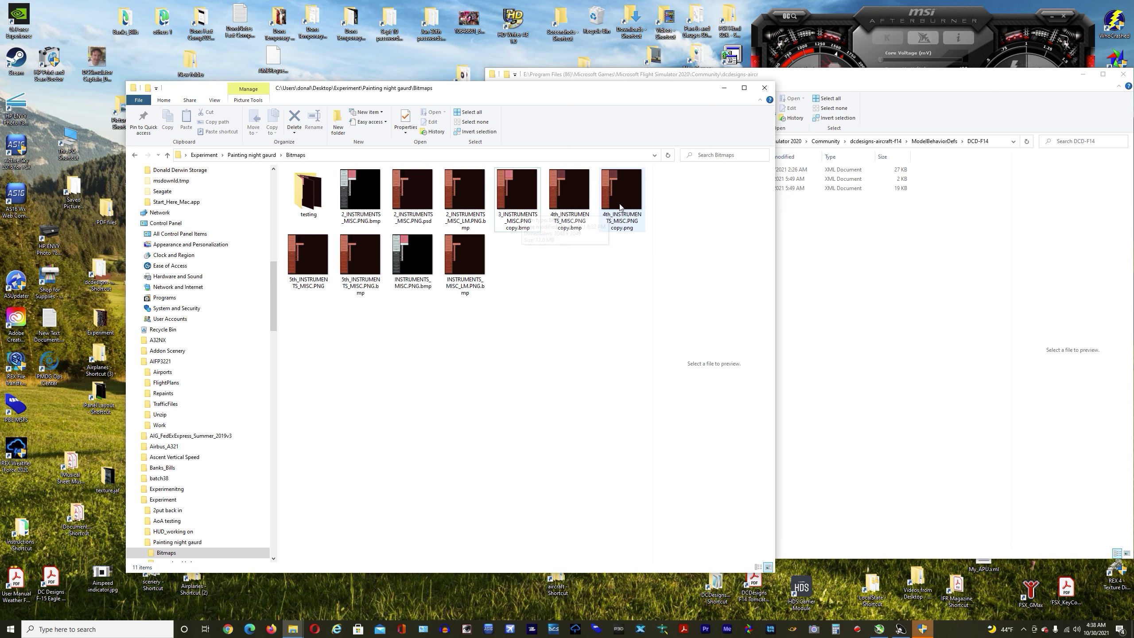
Check the file properties of 4th_INSTRUMENTS_MISC.PNG copy.png, then close them
{"action": "left_click", "coordinate": [625, 219]}
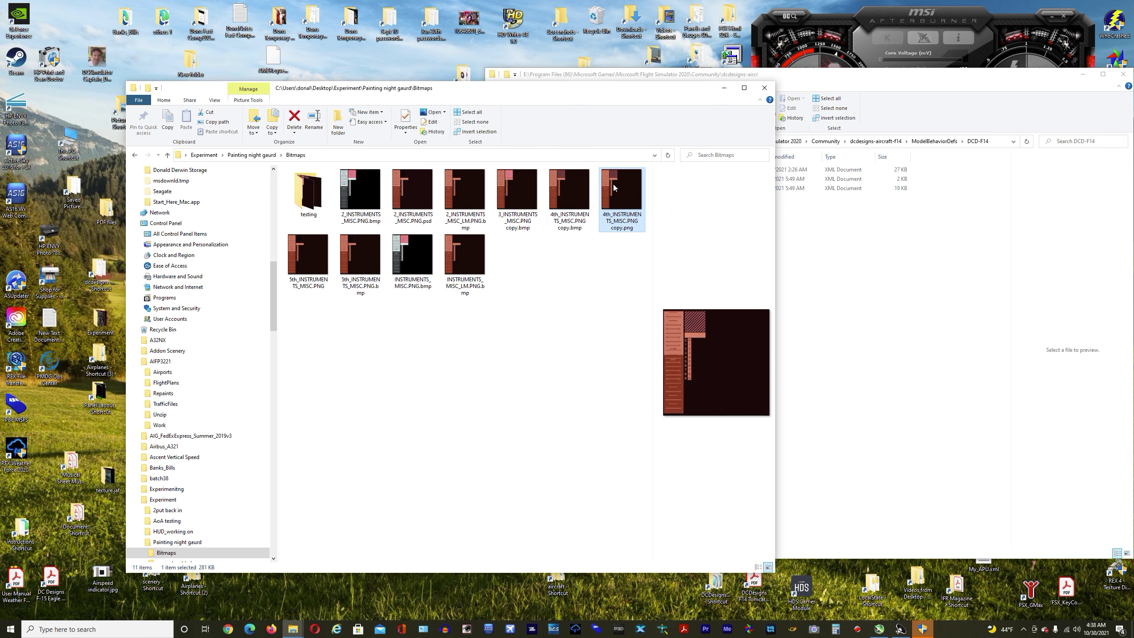
{"action": "left_click", "coordinate": [572, 303]}
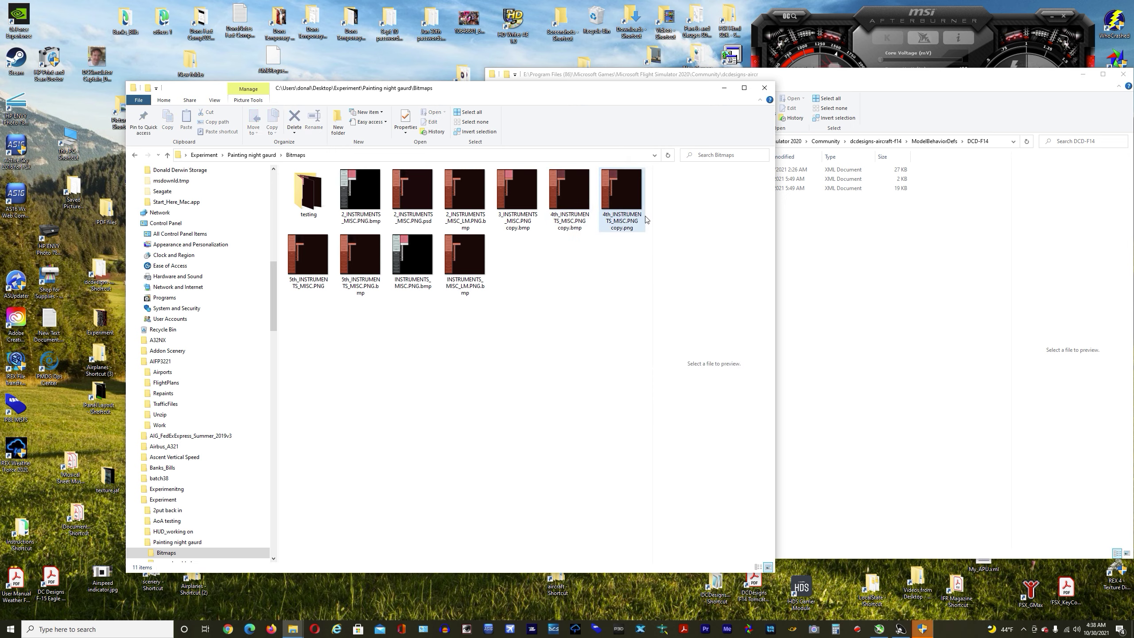
{"action": "right_click", "coordinate": [628, 205]}
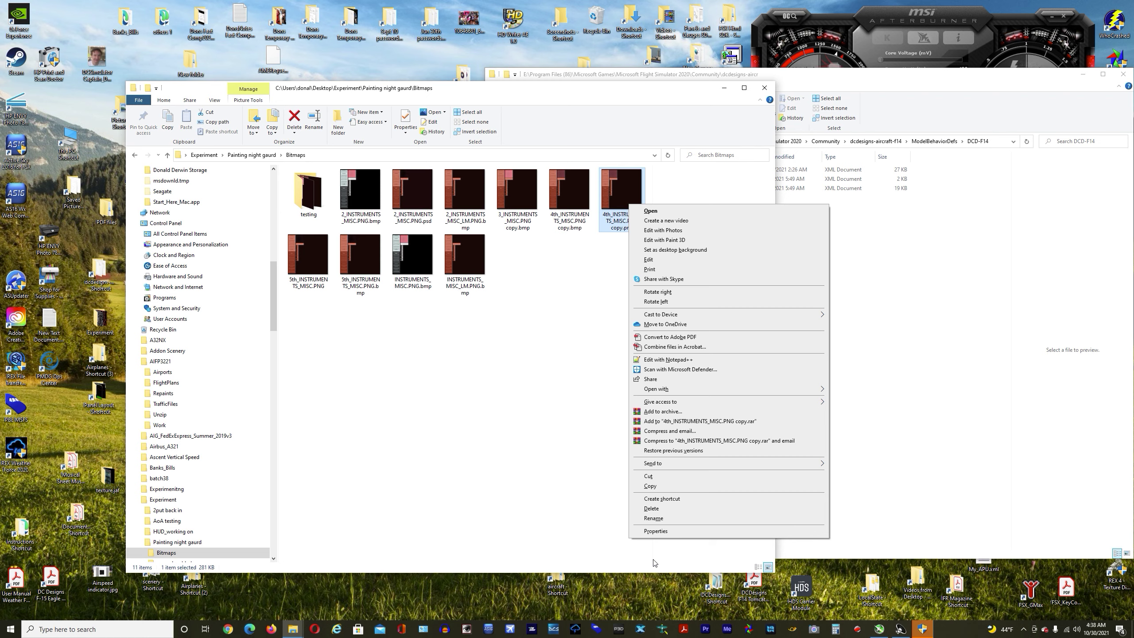
{"action": "left_click", "coordinate": [655, 532]}
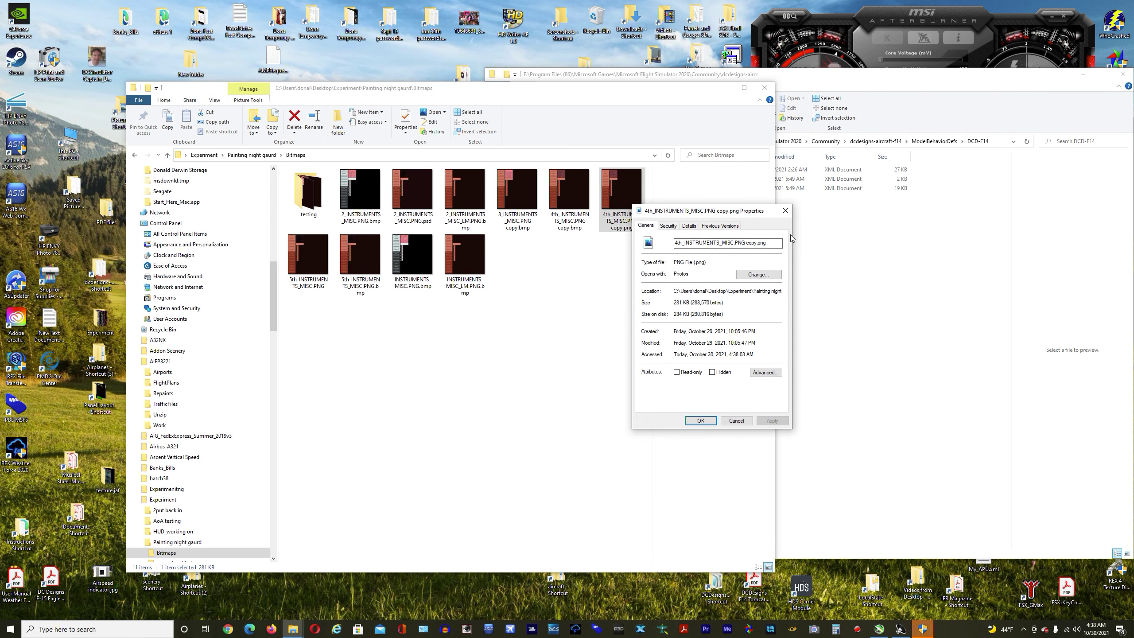
{"action": "left_click", "coordinate": [785, 210]}
Check the file properties of 3_INSTRUMENTS_MISC.PNG copy.bmp for comparison, then close them and deselect the file
{"action": "right_click", "coordinate": [507, 194]}
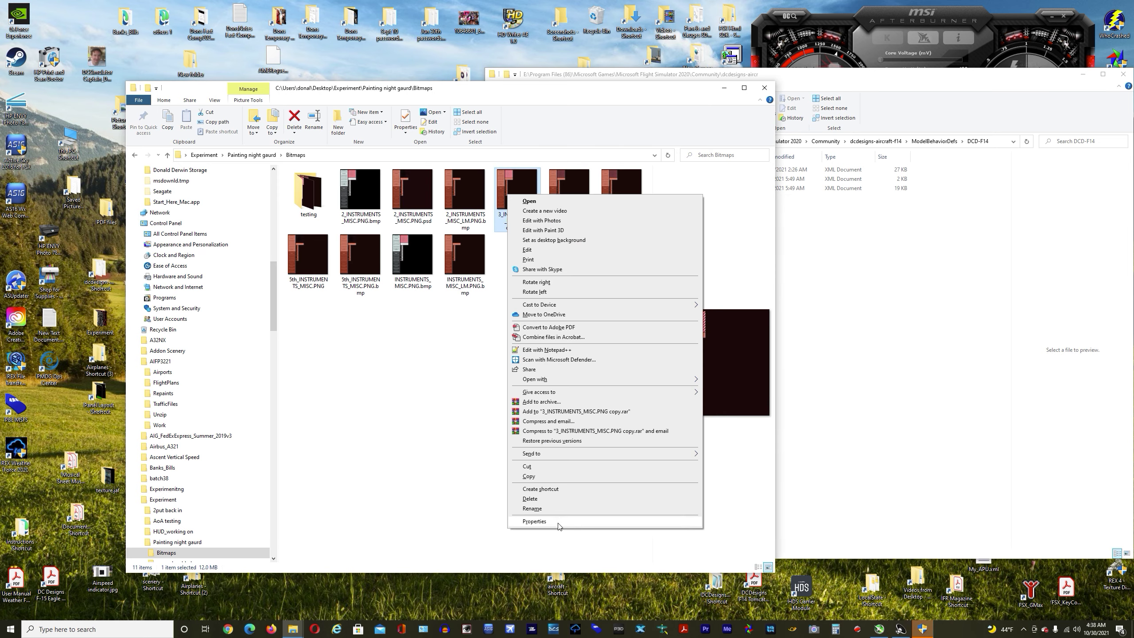
{"action": "left_click", "coordinate": [558, 522]}
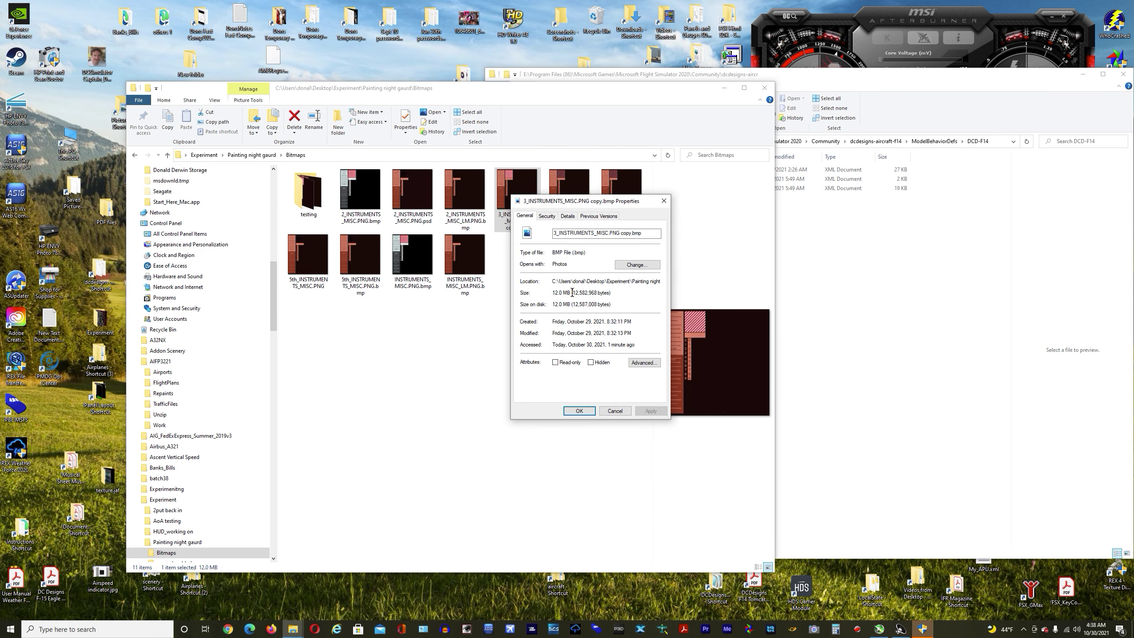
{"action": "left_click", "coordinate": [666, 198]}
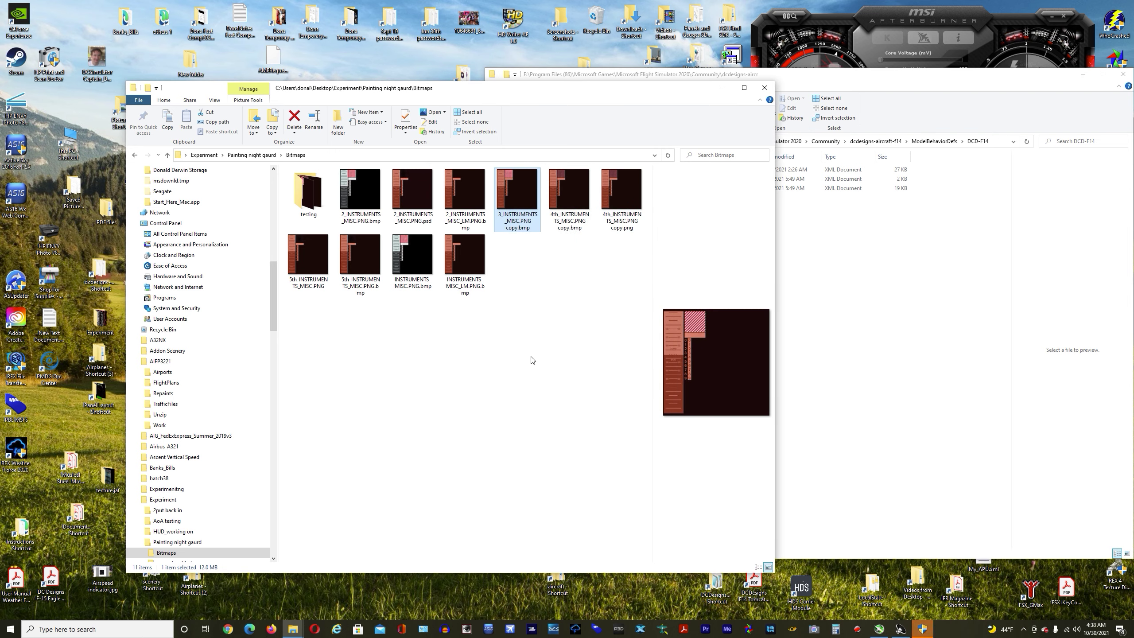
{"action": "left_click", "coordinate": [531, 360]}
Close the DCD-F14 folder window and reposition the Bitmaps folder window on the desktop
{"action": "left_click_drag", "start_coordinate": [642, 89], "coordinate": [573, 114]}
{"action": "left_click_drag", "start_coordinate": [846, 80], "coordinate": [746, 119]}
{"action": "left_click", "coordinate": [973, 114]}
{"action": "left_click_drag", "start_coordinate": [453, 118], "coordinate": [559, 107]}
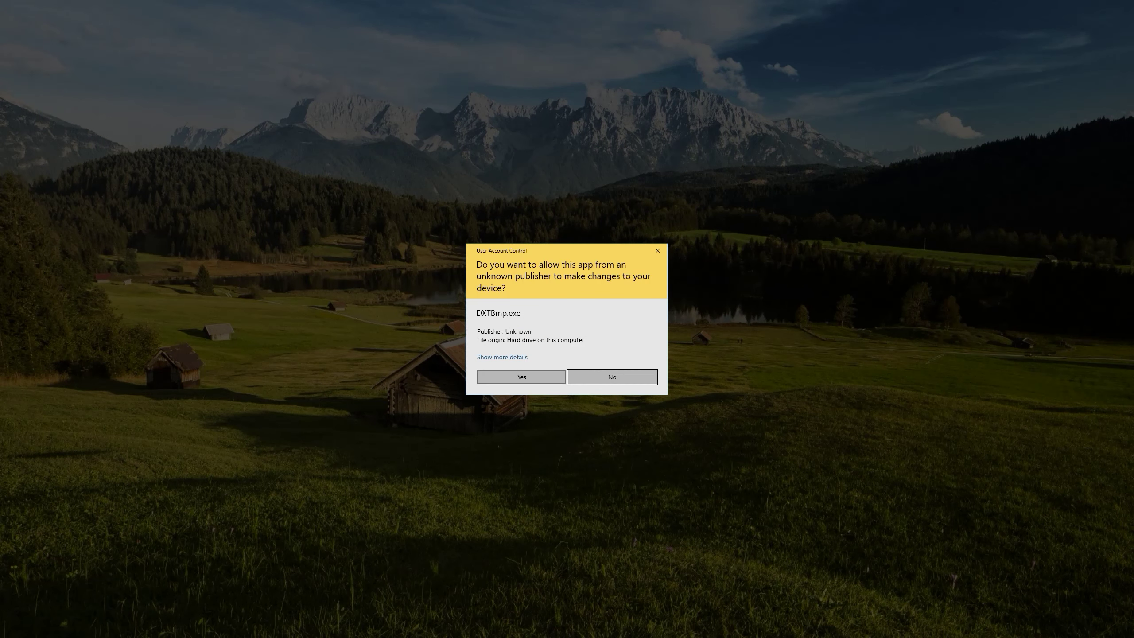
Launch DXTBmp with permission to make changes and open 4th_INSTRUMENTS_MISC.PNG copy.png from the Painting night gaurd folder
{"action": "left_click", "coordinate": [519, 375]}
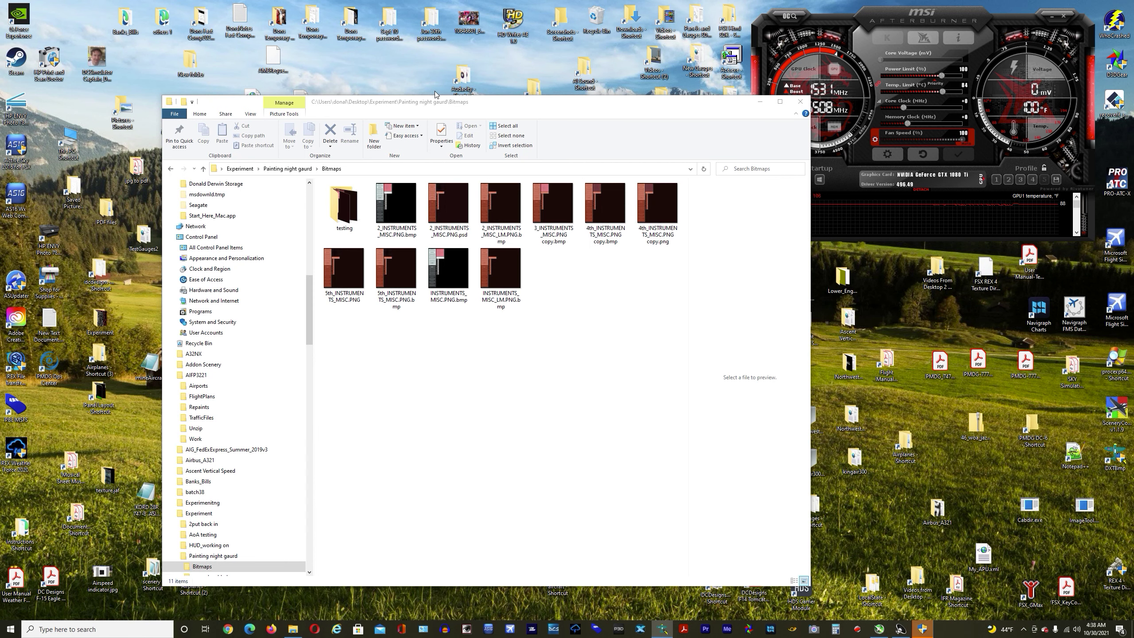
{"action": "left_click_drag", "start_coordinate": [624, 67], "coordinate": [496, 58]}
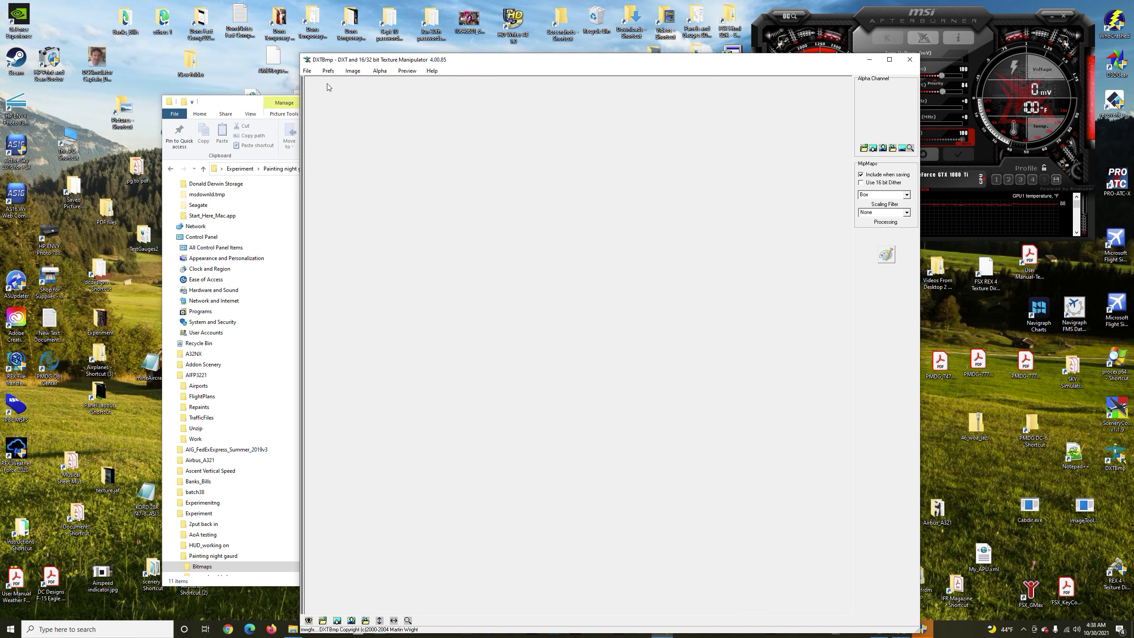
{"action": "left_click", "coordinate": [307, 71]}
{"action": "left_click", "coordinate": [322, 81]}
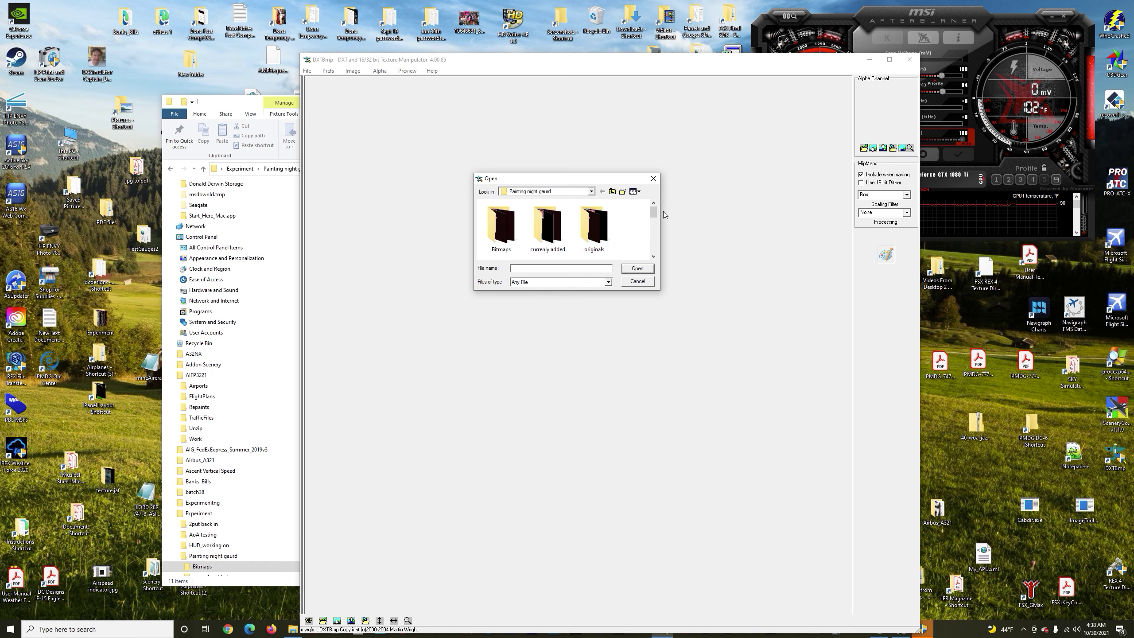
{"action": "left_click", "coordinate": [653, 224]}
{"action": "left_click_drag", "start_coordinate": [651, 222], "coordinate": [653, 225]}
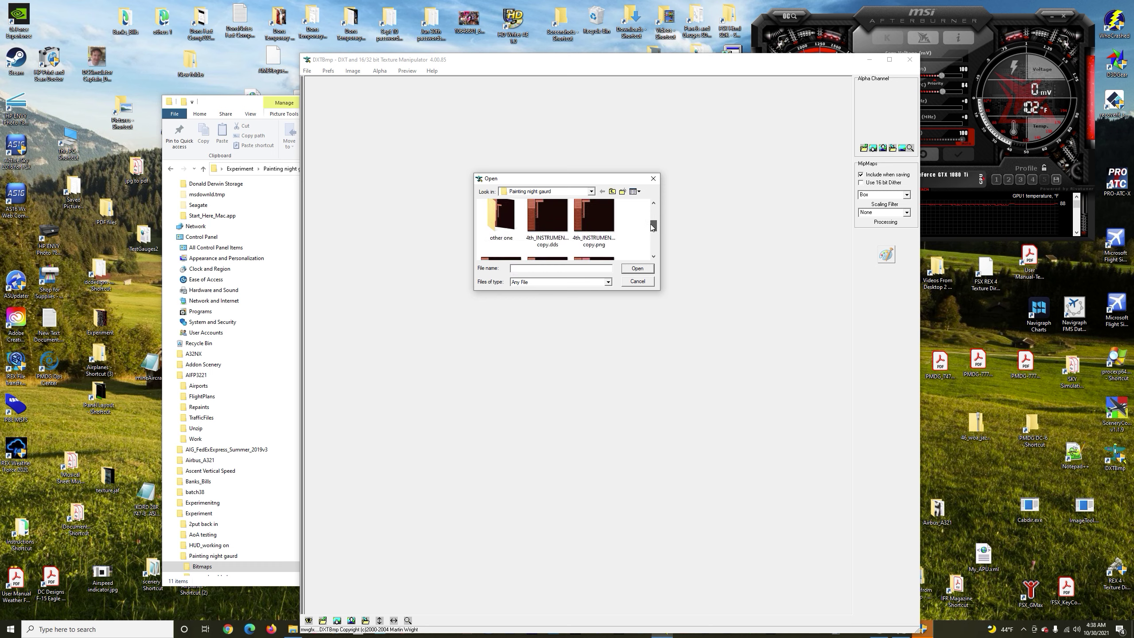
{"action": "double_click", "coordinate": [599, 219]}
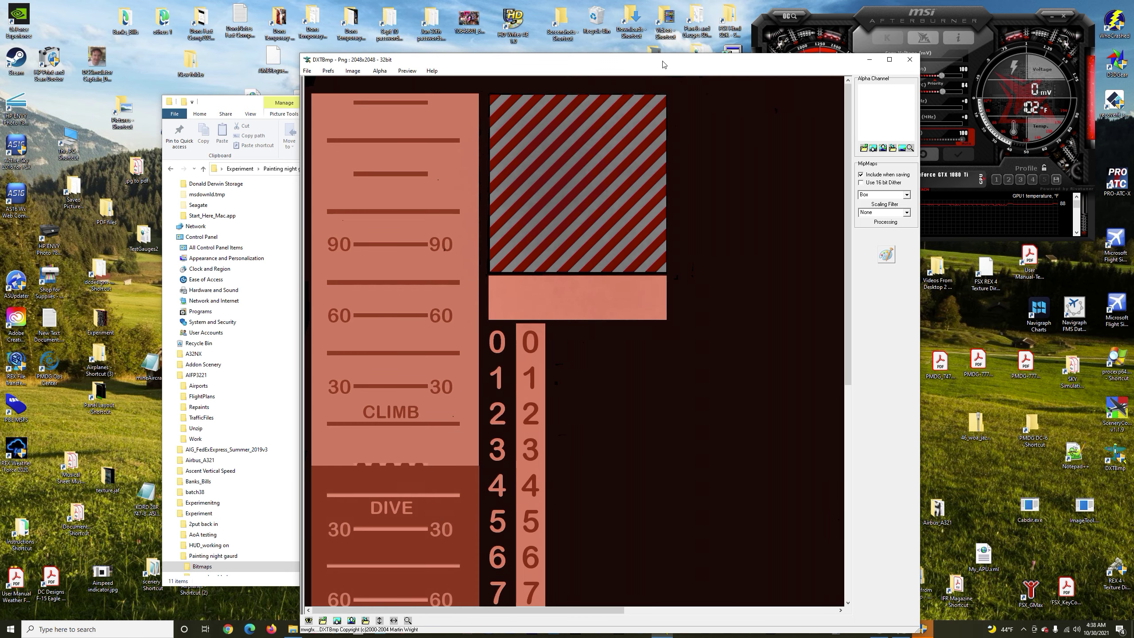
{"action": "left_click_drag", "start_coordinate": [662, 64], "coordinate": [560, 63]}
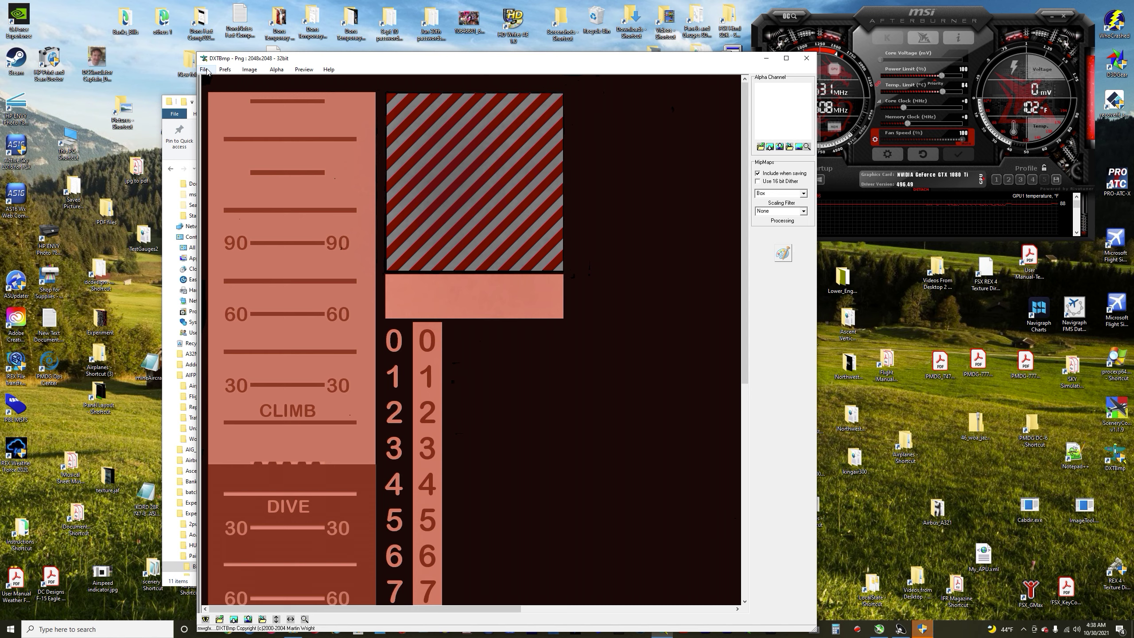
Start importing an alpha channel for the open texture, accept replacing the current one, and browse Local Disk (C:) for the bitmap
{"action": "left_click", "coordinate": [281, 71]}
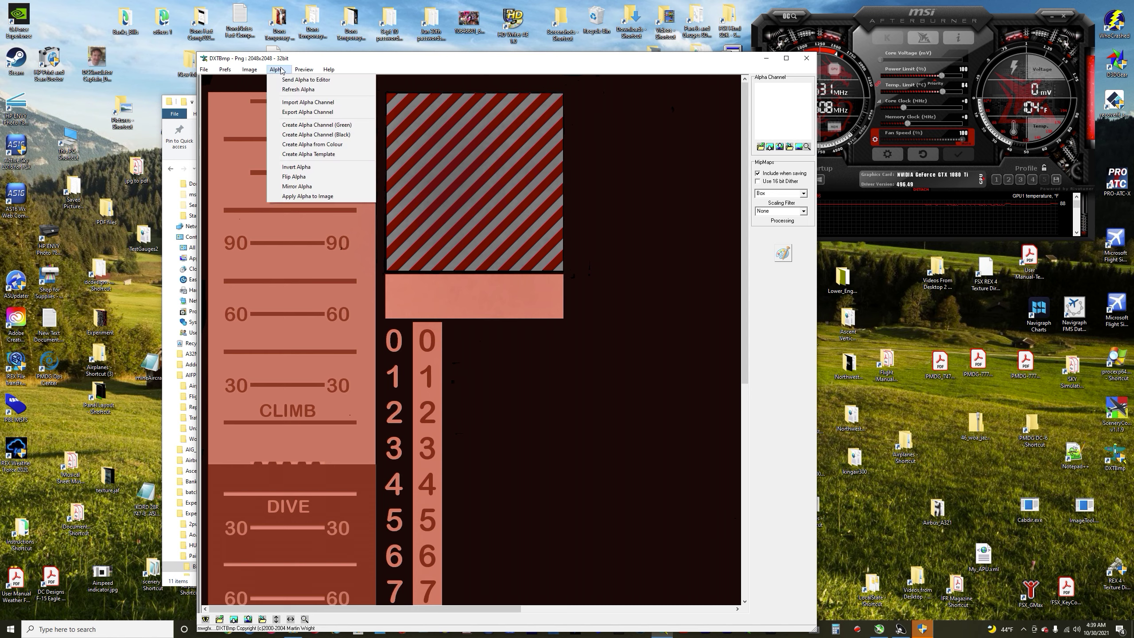
{"action": "left_click", "coordinate": [297, 103]}
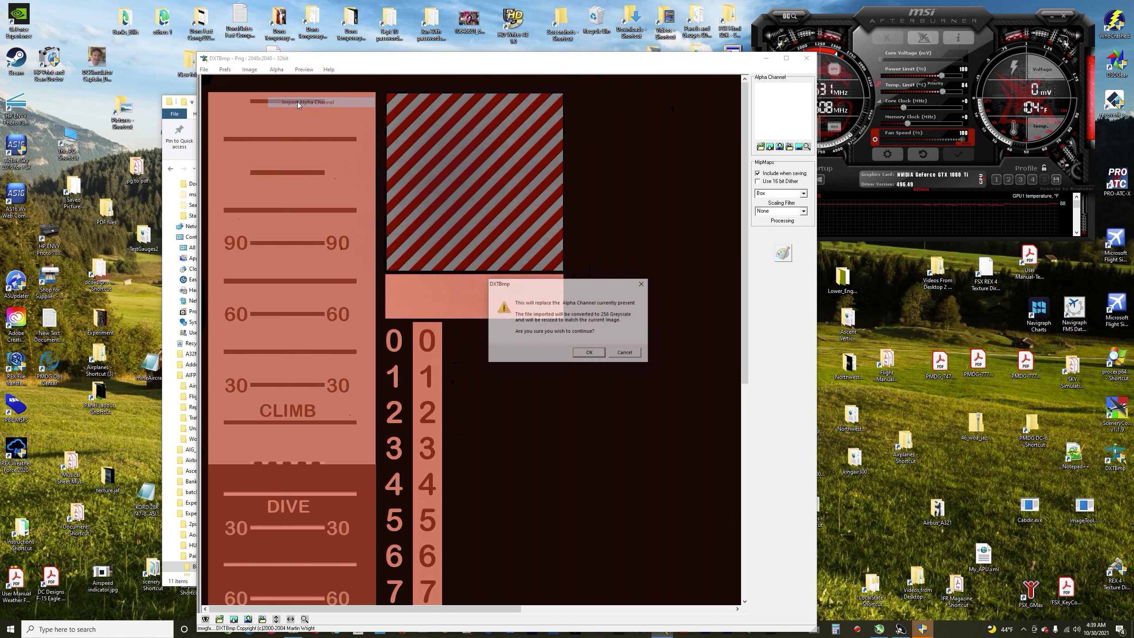
{"action": "left_click", "coordinate": [599, 355]}
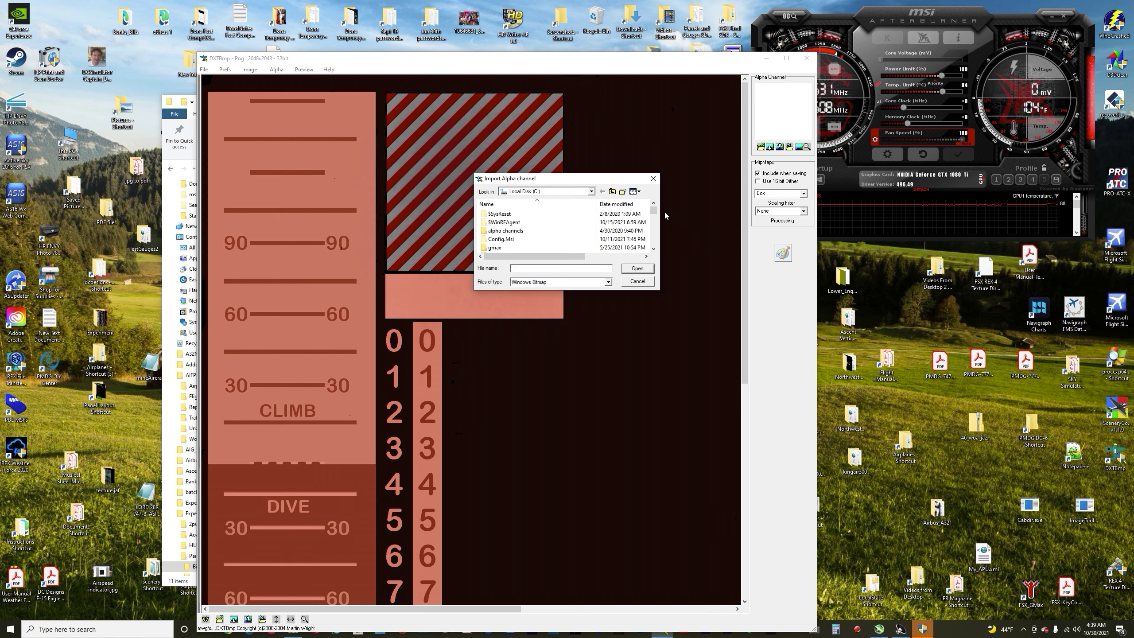
{"action": "scroll", "coordinate": [654, 214], "scroll_direction": "down", "scroll_amount": 1}
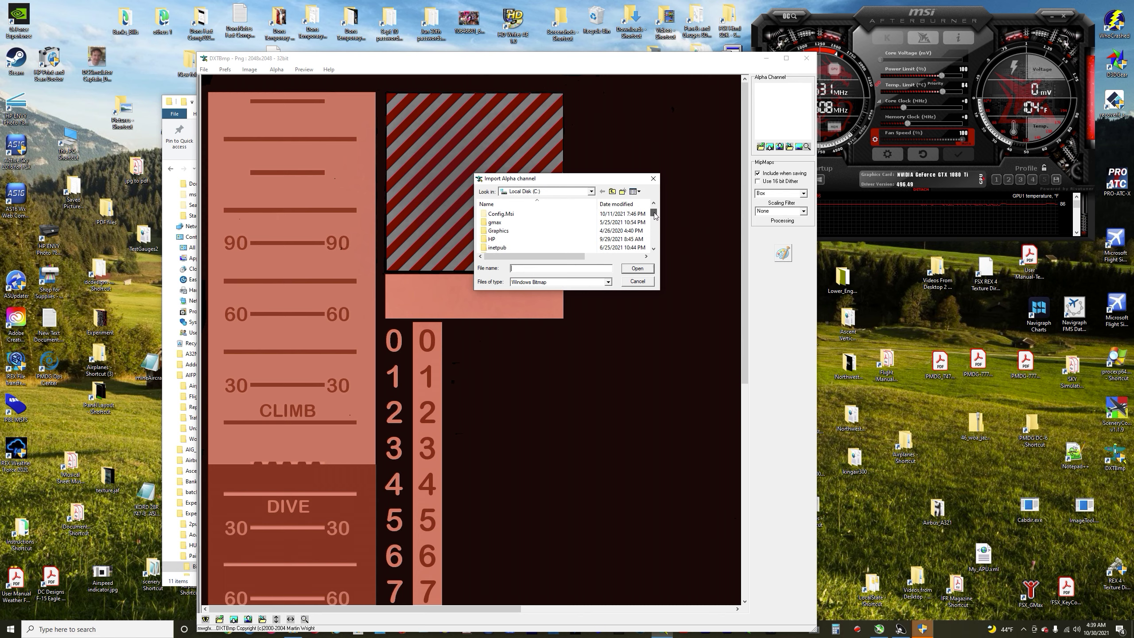
Import Alpha_Instruments_Misc_LM.bmp from Local Disk (C:) as the image's alpha channel
{"action": "left_click_drag", "start_coordinate": [654, 214], "coordinate": [653, 234]}
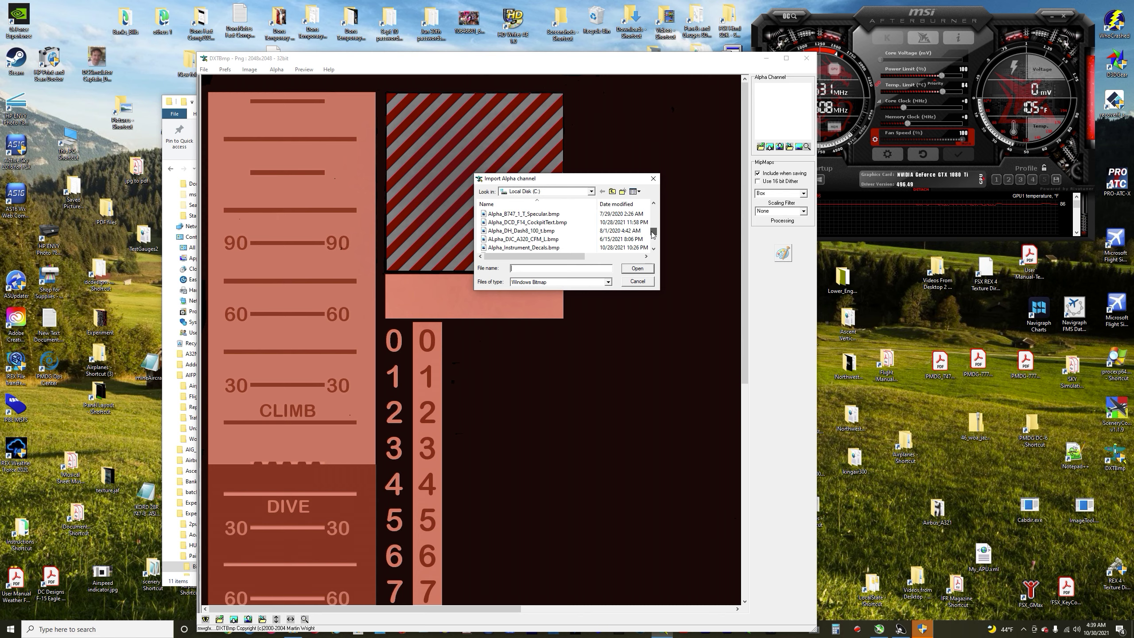
{"action": "left_click_drag", "start_coordinate": [653, 235], "coordinate": [653, 239]}
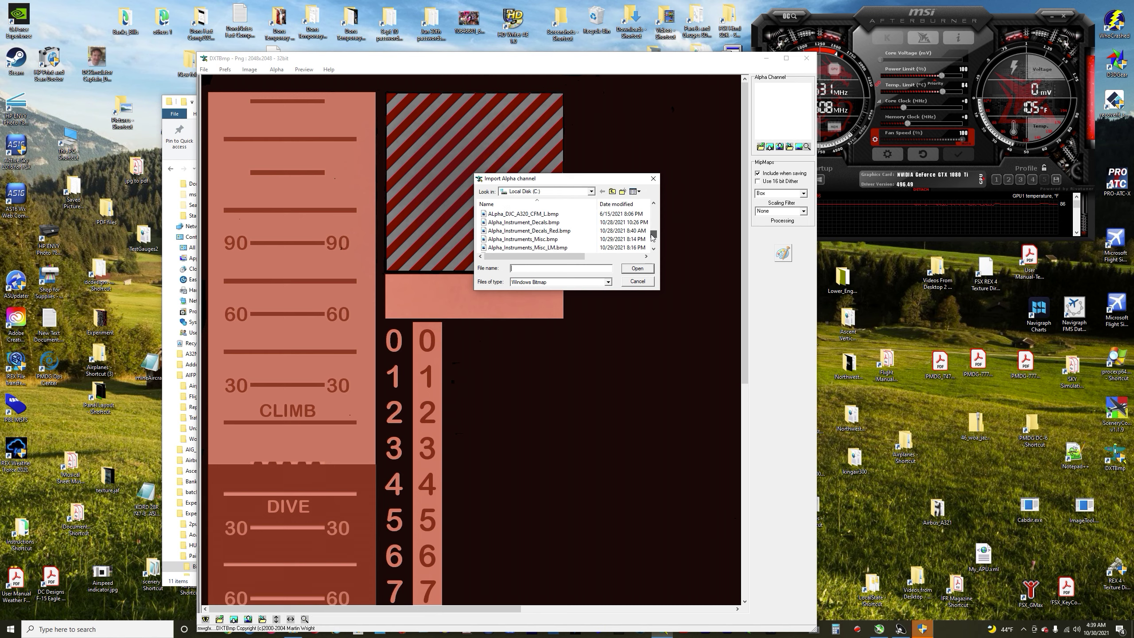
{"action": "double_click", "coordinate": [525, 248]}
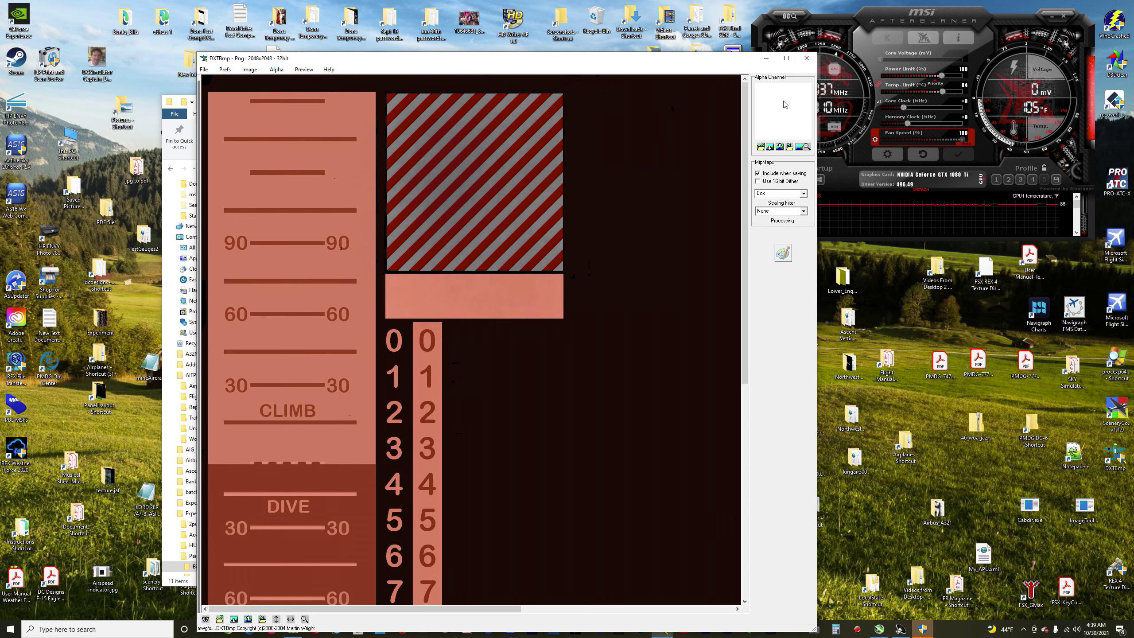
Review the format options for saving the image as a DDS texture, cancel the export and close the image editor
{"action": "left_click_drag", "start_coordinate": [643, 59], "coordinate": [665, 40]}
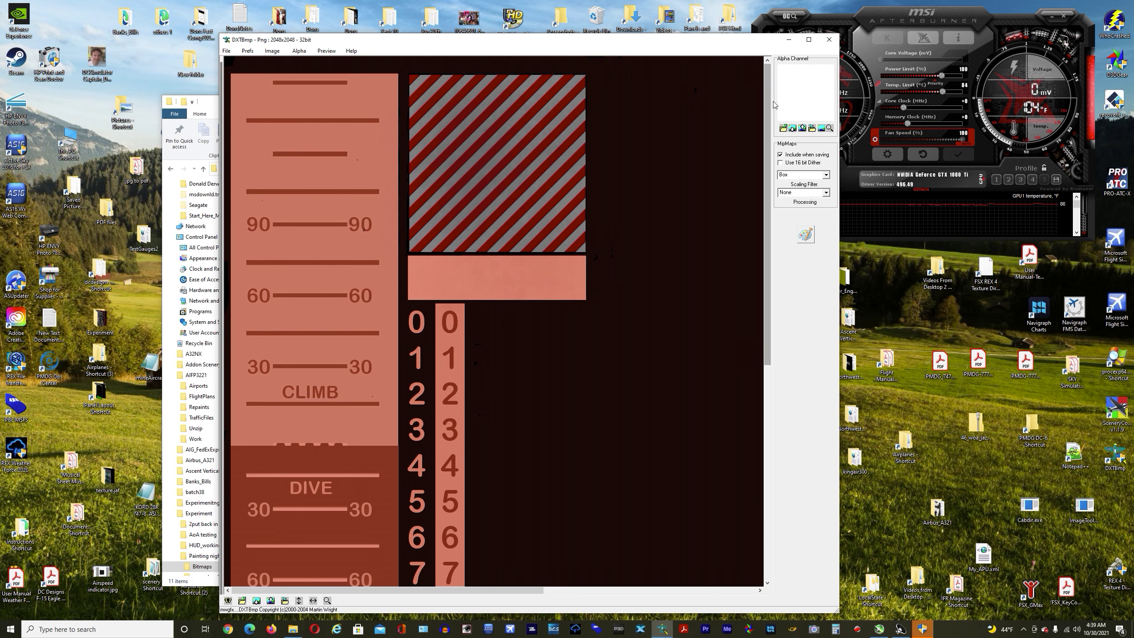
{"action": "left_click", "coordinate": [227, 51]}
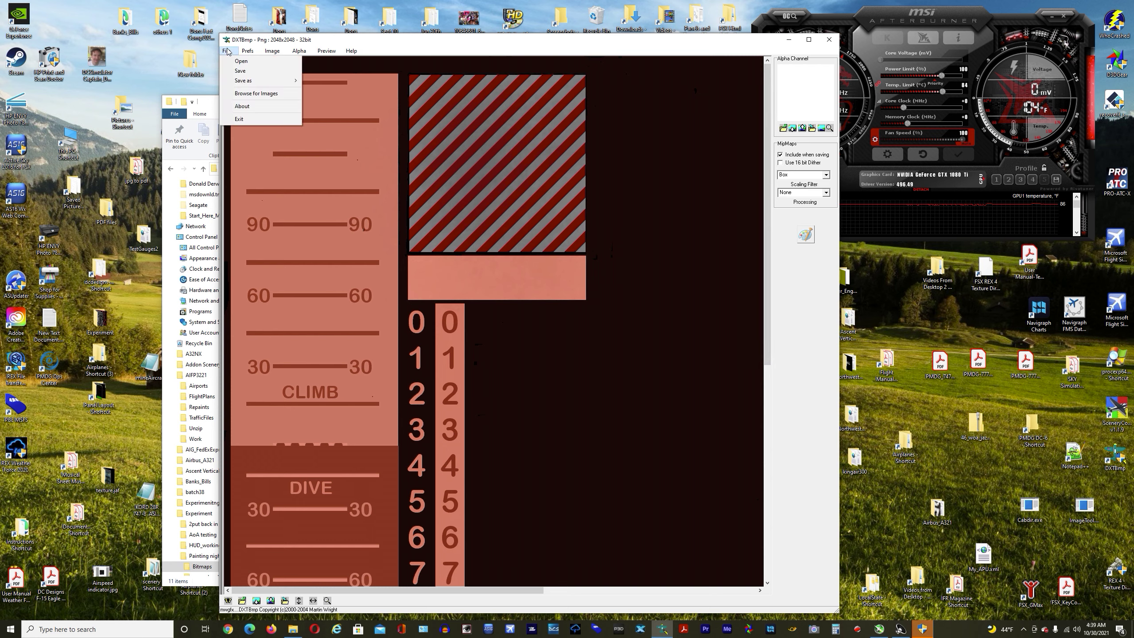
{"action": "mouse_move", "coordinate": [244, 81]}
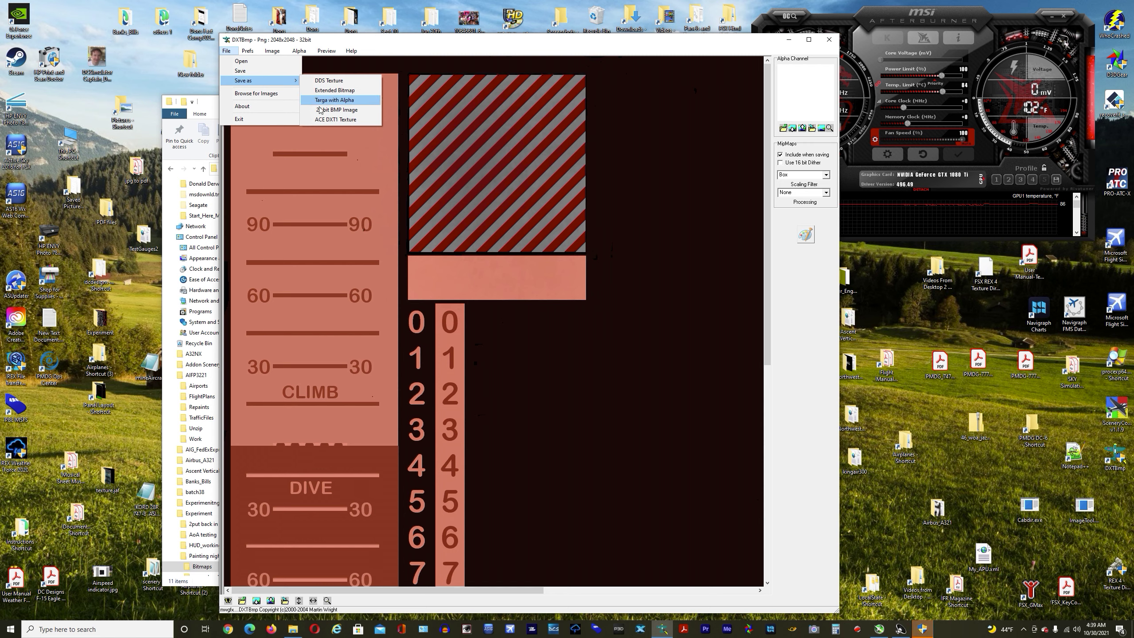
{"action": "left_click", "coordinate": [349, 81]}
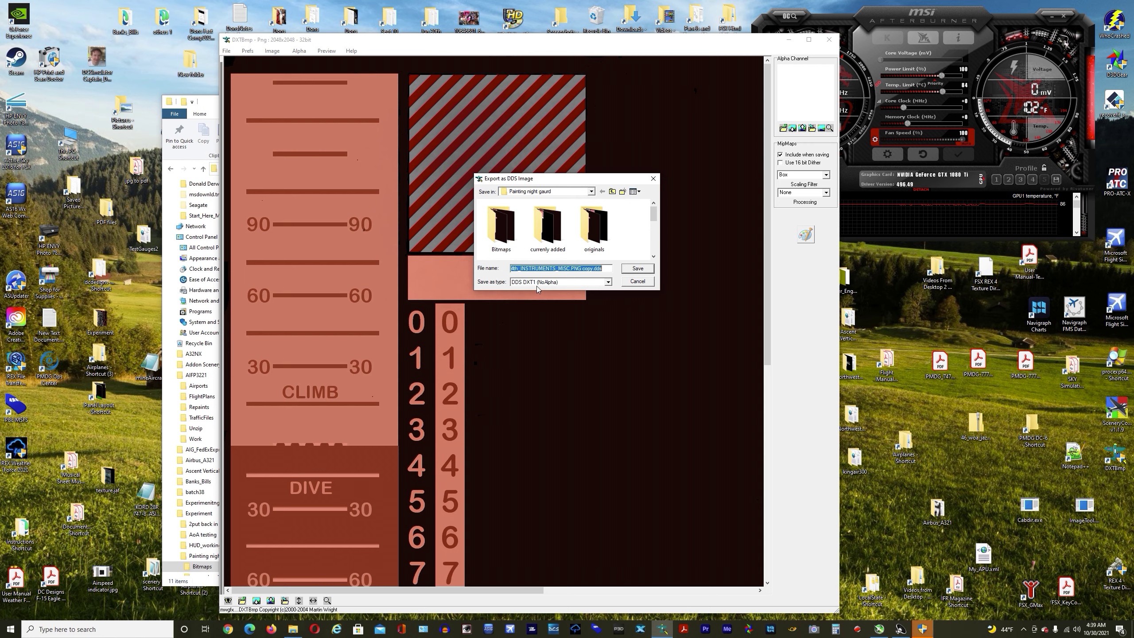
{"action": "left_click", "coordinate": [609, 283]}
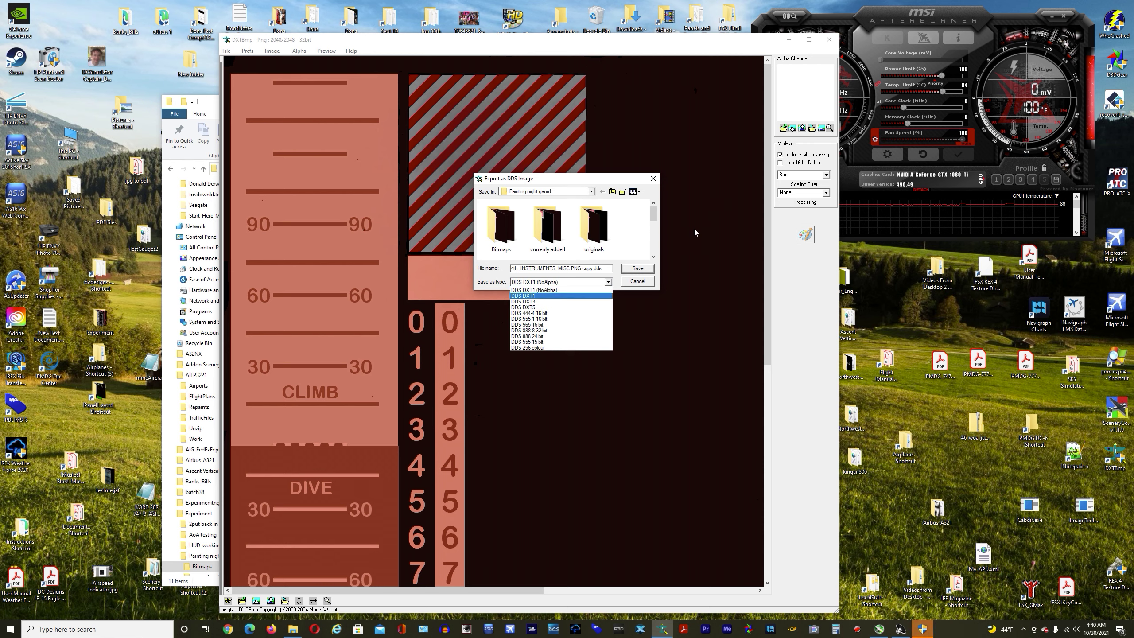
{"action": "left_click", "coordinate": [638, 281]}
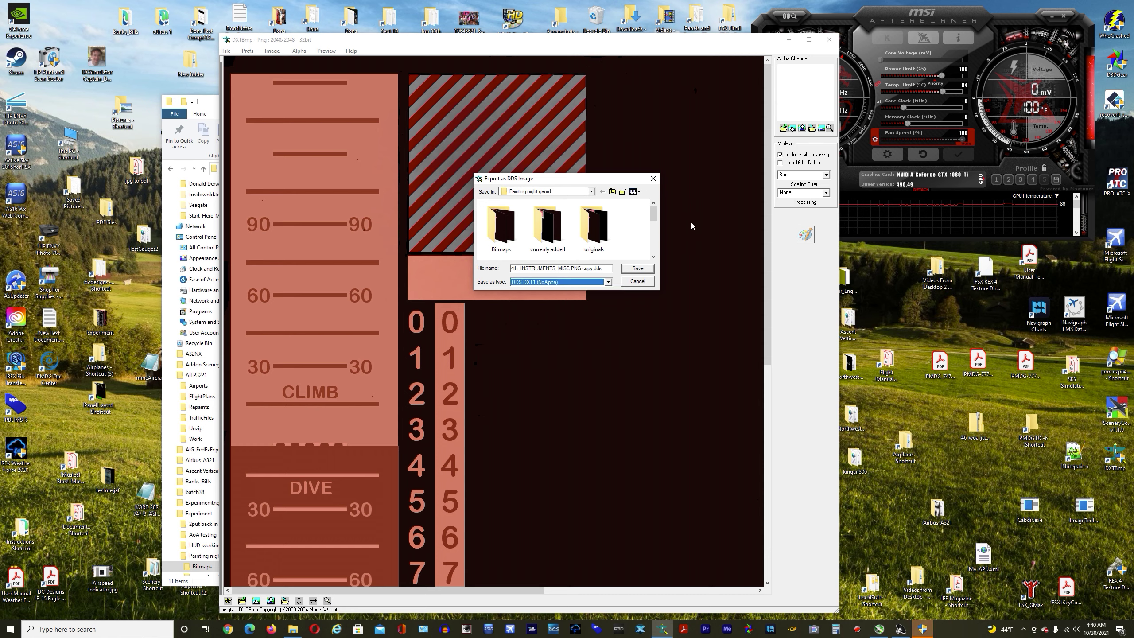
{"action": "left_click", "coordinate": [638, 280]}
{"action": "left_click_drag", "start_coordinate": [702, 46], "coordinate": [605, 46]}
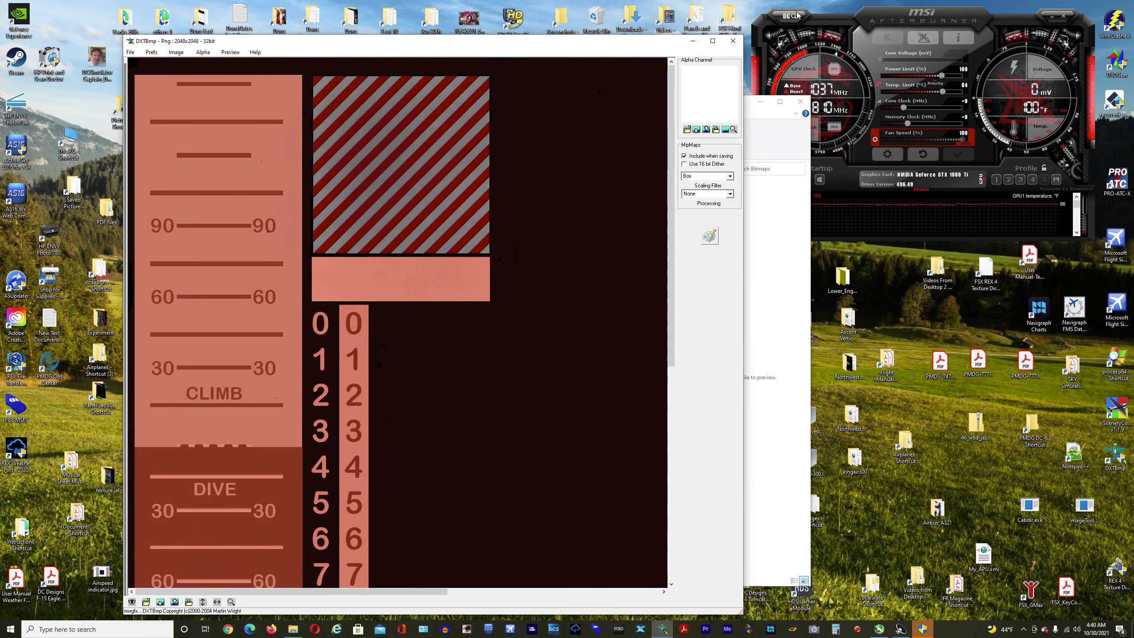
{"action": "left_click", "coordinate": [740, 43]}
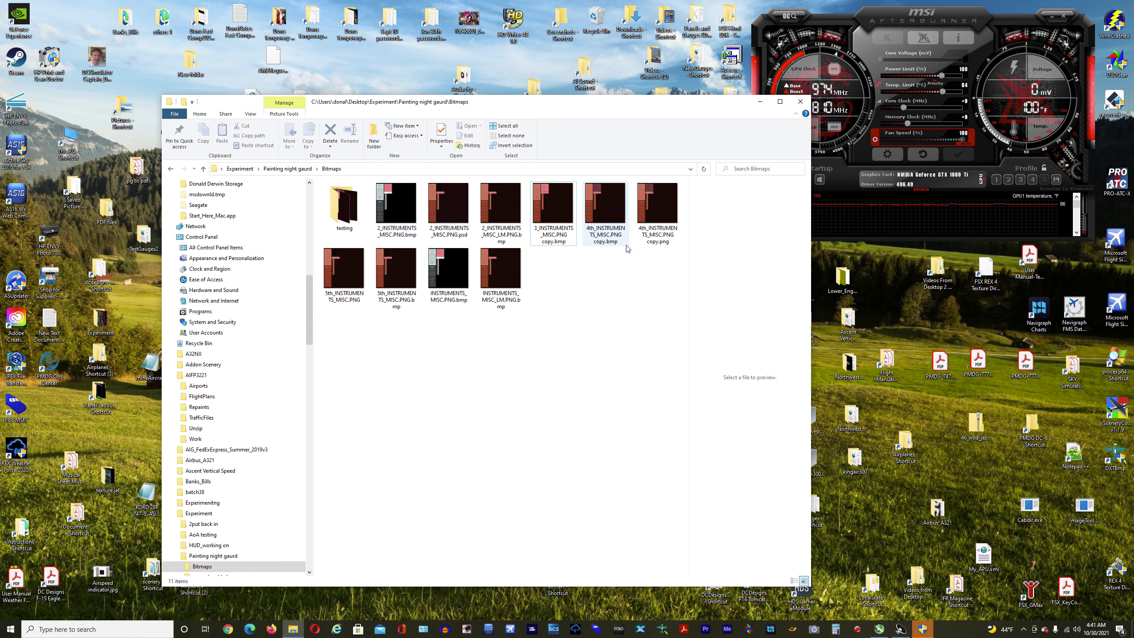
Look into the testing folder, and inspect INSTRUMENTS_MISC_LM.PNG.dds and 5_thINSTRUMENTS_MISC_LM.PNG.dds in the Painting night gaurd folder
{"action": "double_click", "coordinate": [349, 214]}
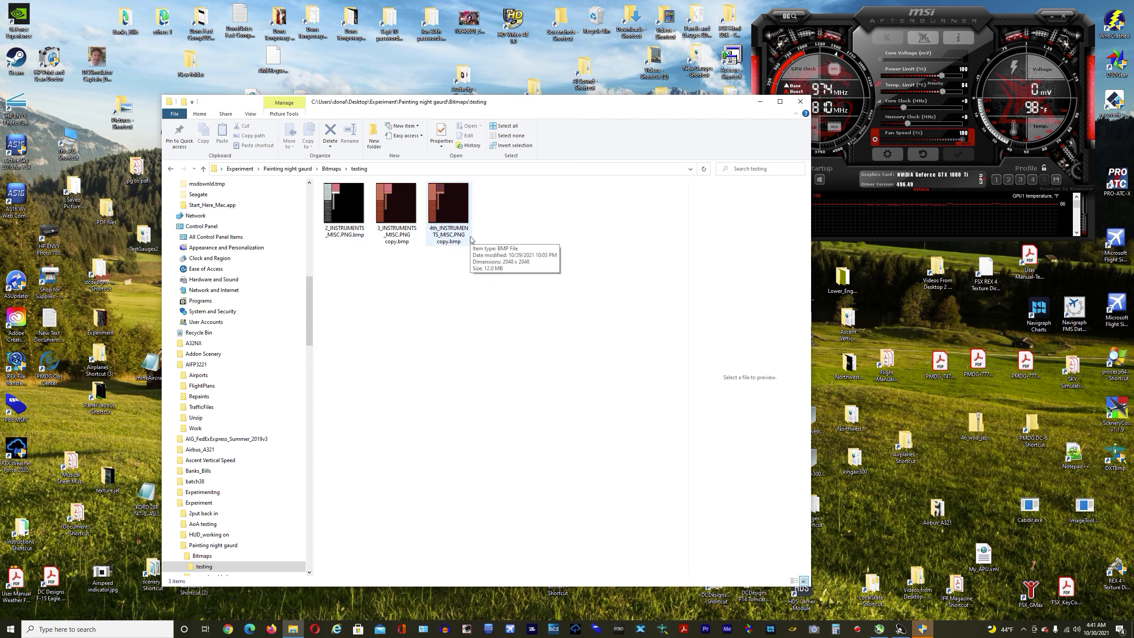
{"action": "left_click", "coordinate": [170, 169]}
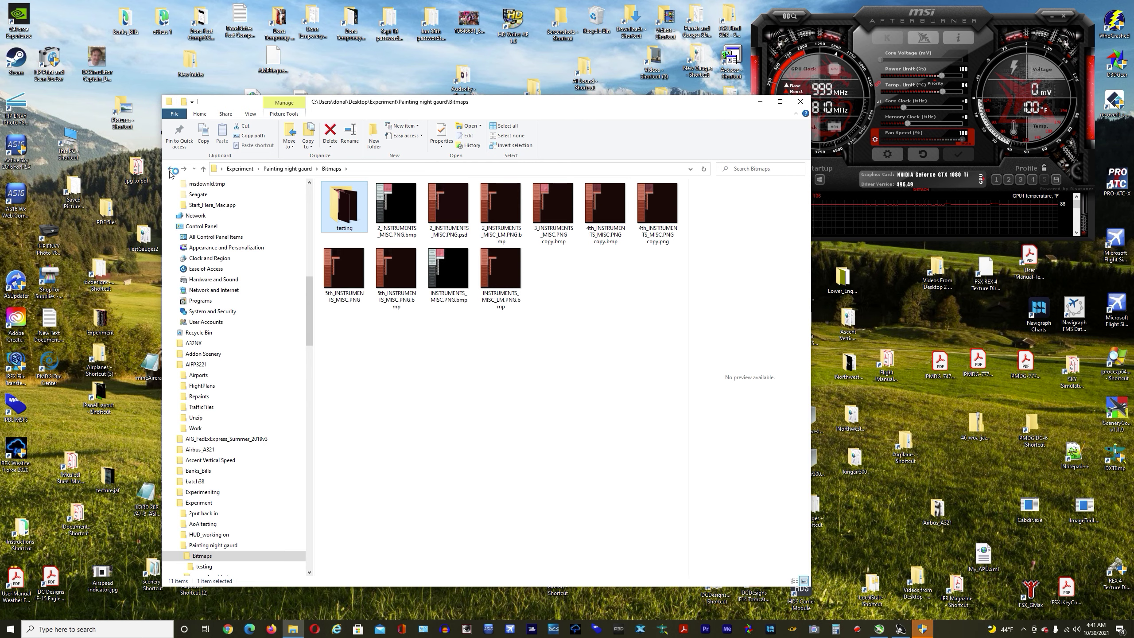
{"action": "left_click", "coordinate": [170, 169]}
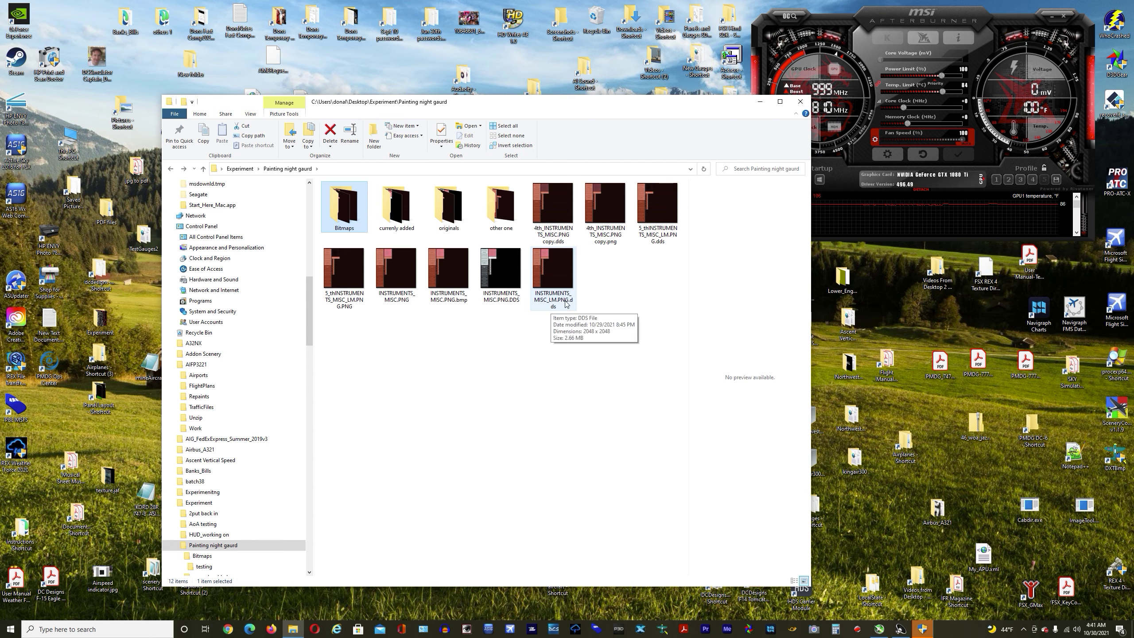
{"action": "left_click", "coordinate": [549, 265]}
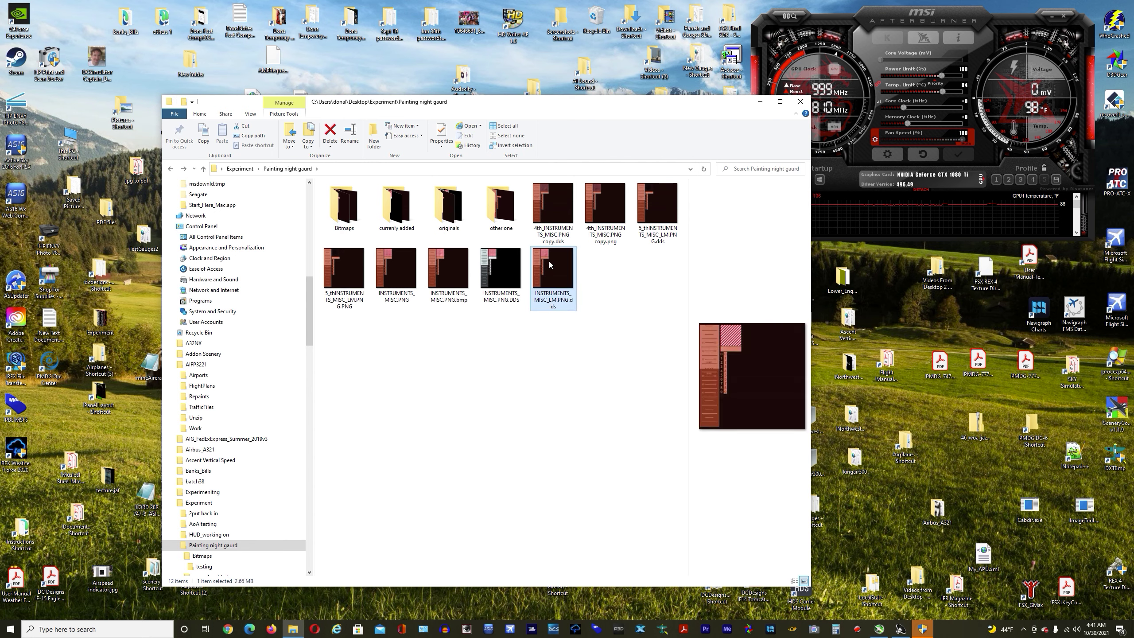
{"action": "left_click", "coordinate": [658, 199]}
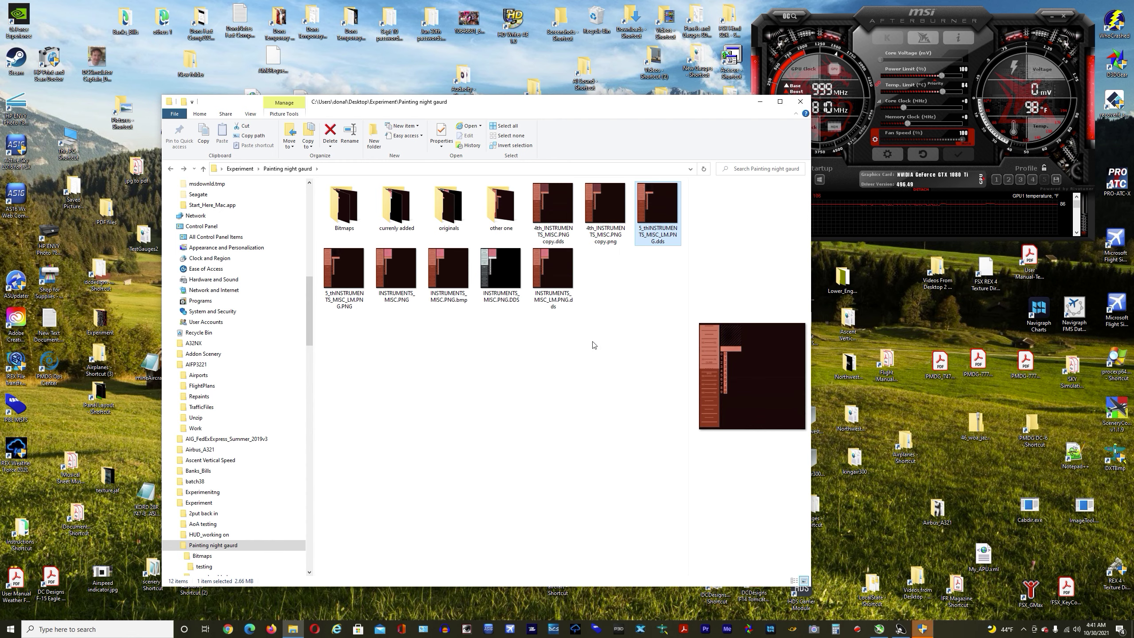
{"action": "left_click", "coordinate": [553, 264]}
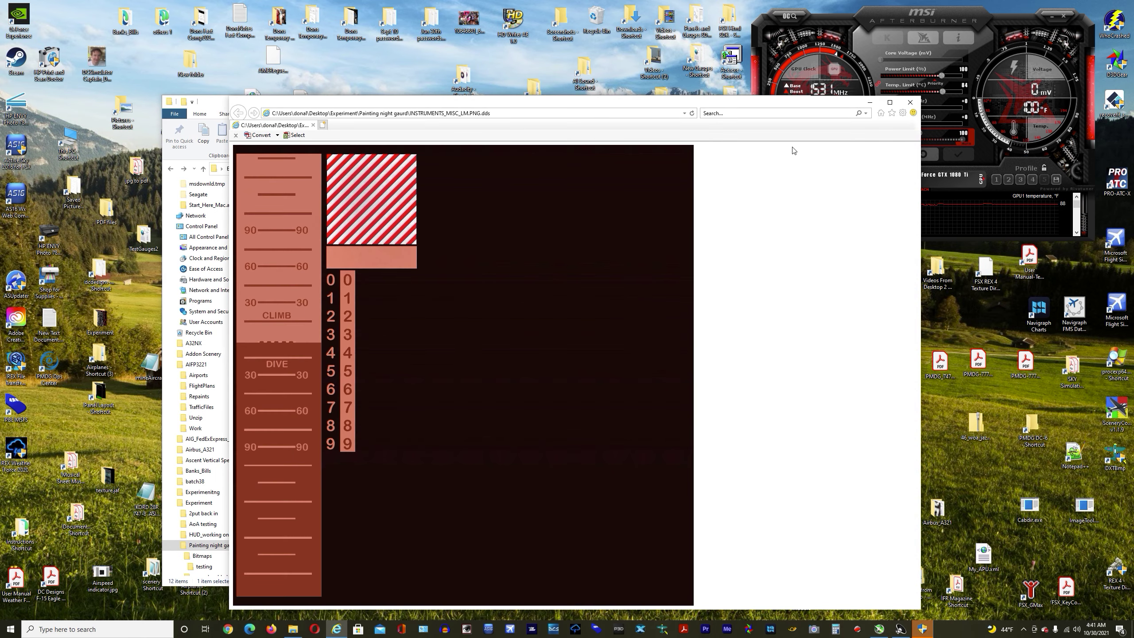
{"action": "left_click", "coordinate": [912, 102]}
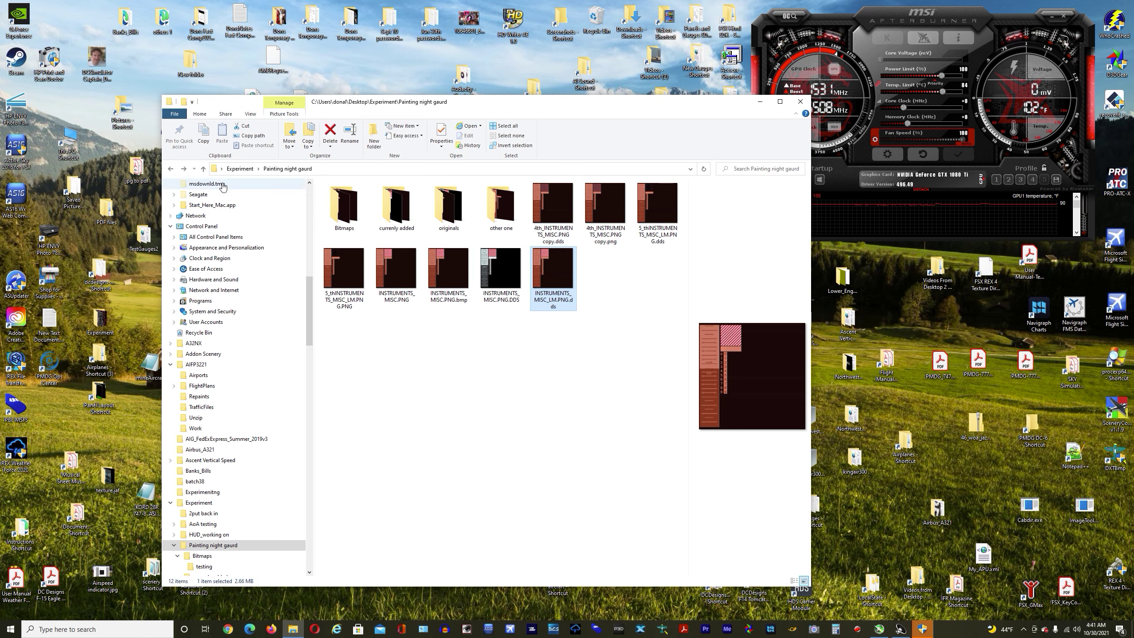
Open INSTRUMENT_DECALS.PNG.DDS from the Experiment folder, close it, and compare its preview with INSTRUMENT_DECALS_RED.PNG.DDS
{"action": "key", "text": "alt+Left"}
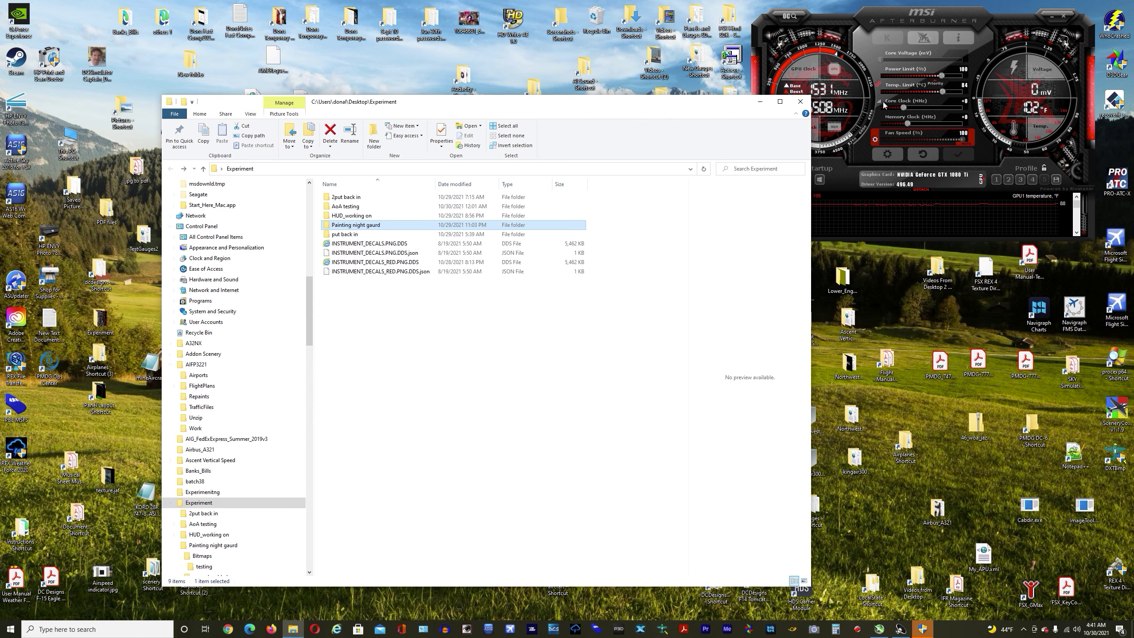
{"action": "double_click", "coordinate": [400, 245]}
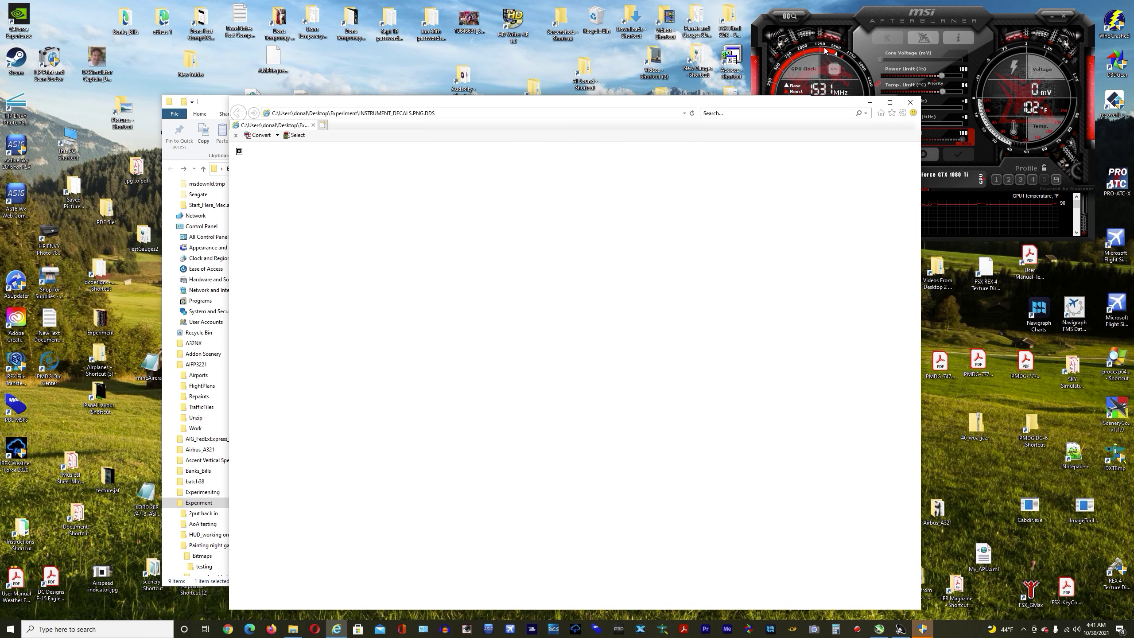
{"action": "left_click", "coordinate": [910, 102]}
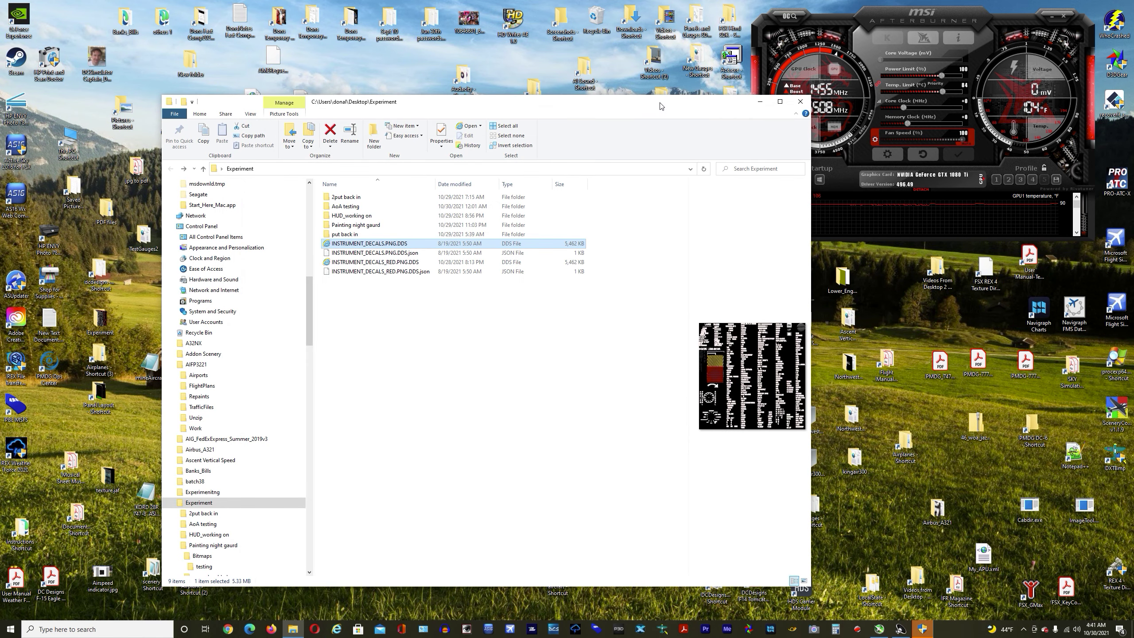
{"action": "left_click_drag", "start_coordinate": [662, 101], "coordinate": [570, 102]}
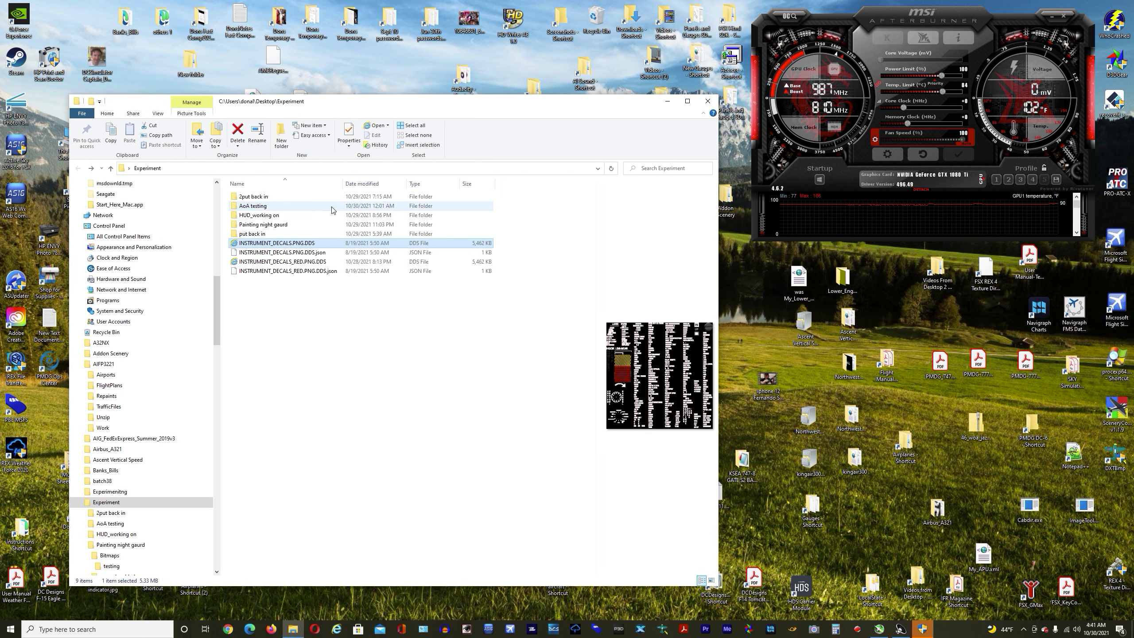
{"action": "left_click", "coordinate": [288, 262]}
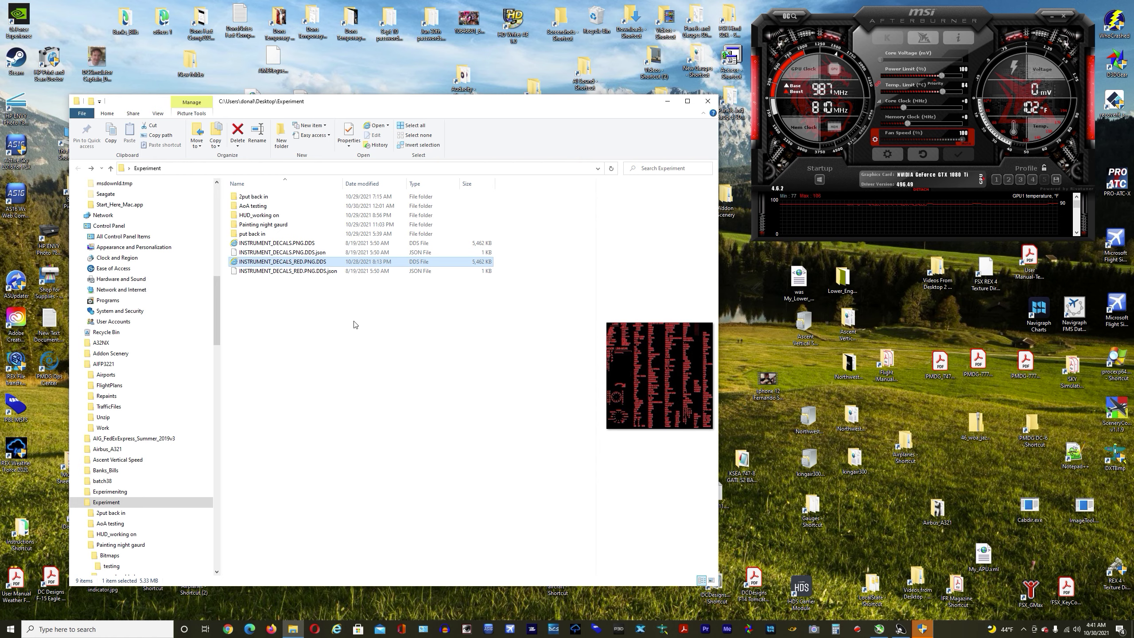
{"action": "left_click", "coordinate": [295, 243]}
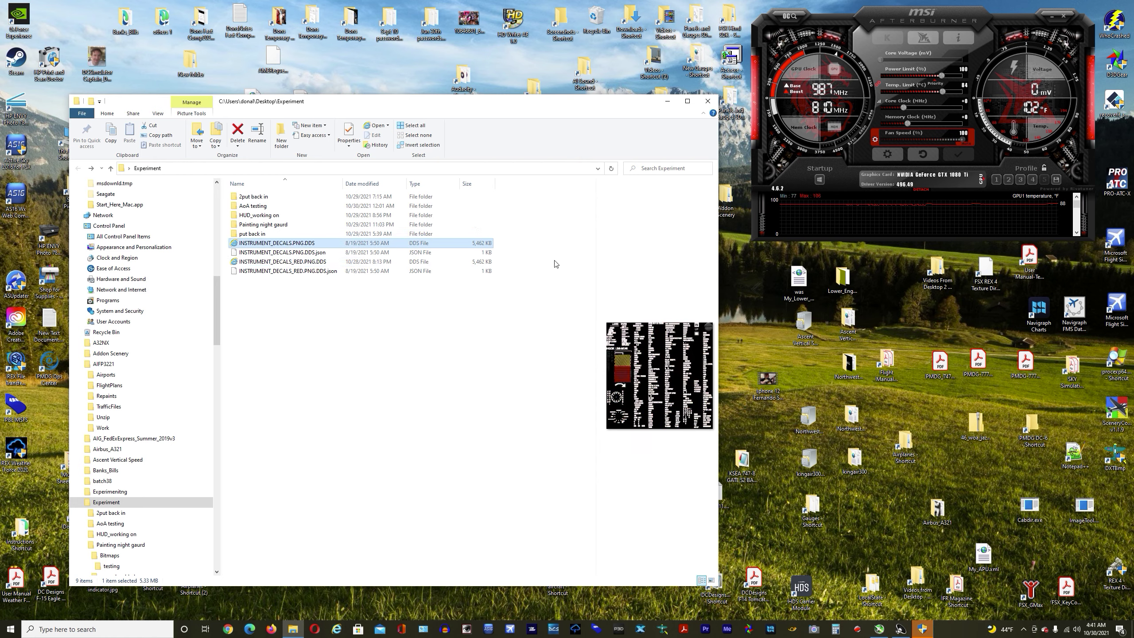
{"action": "left_click", "coordinate": [282, 262]}
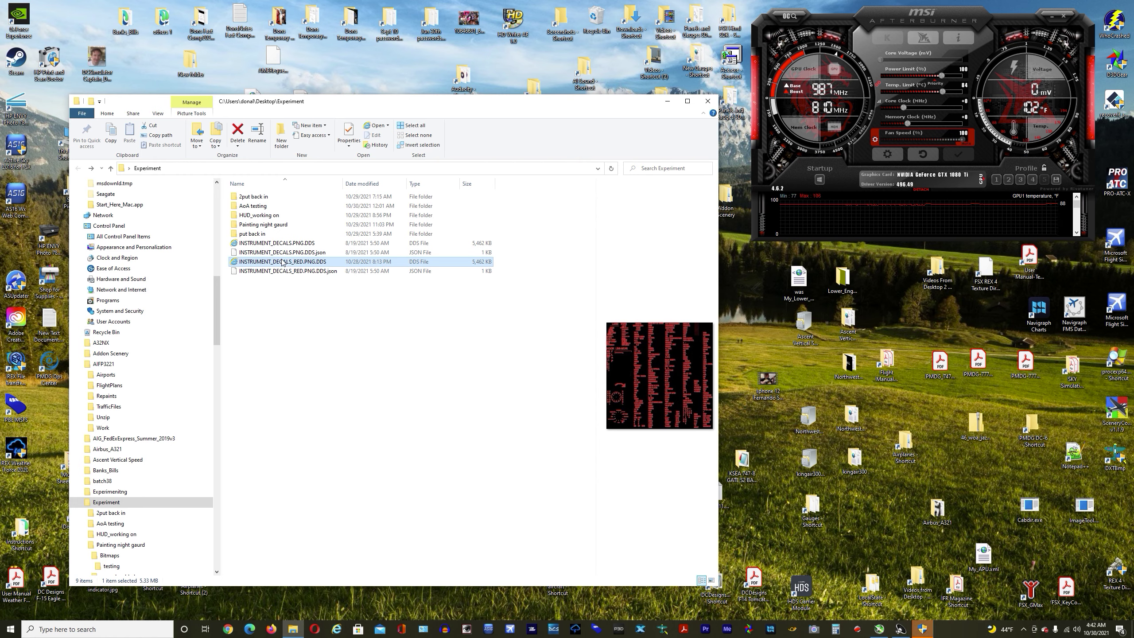
View INSTRUMENT_DECALS.PNG.DDS and INSTRUMENT_DECALS_RED.PNG.DDS in the viewer one after the other, and compare their previews again
{"action": "double_click", "coordinate": [286, 243]}
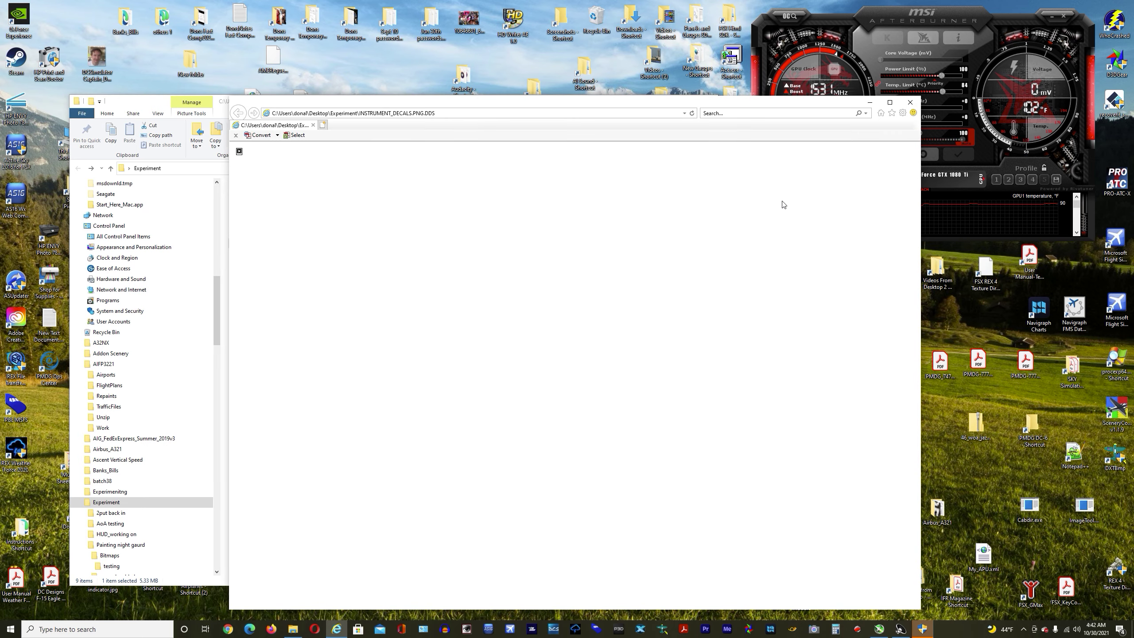
{"action": "left_click", "coordinate": [910, 102]}
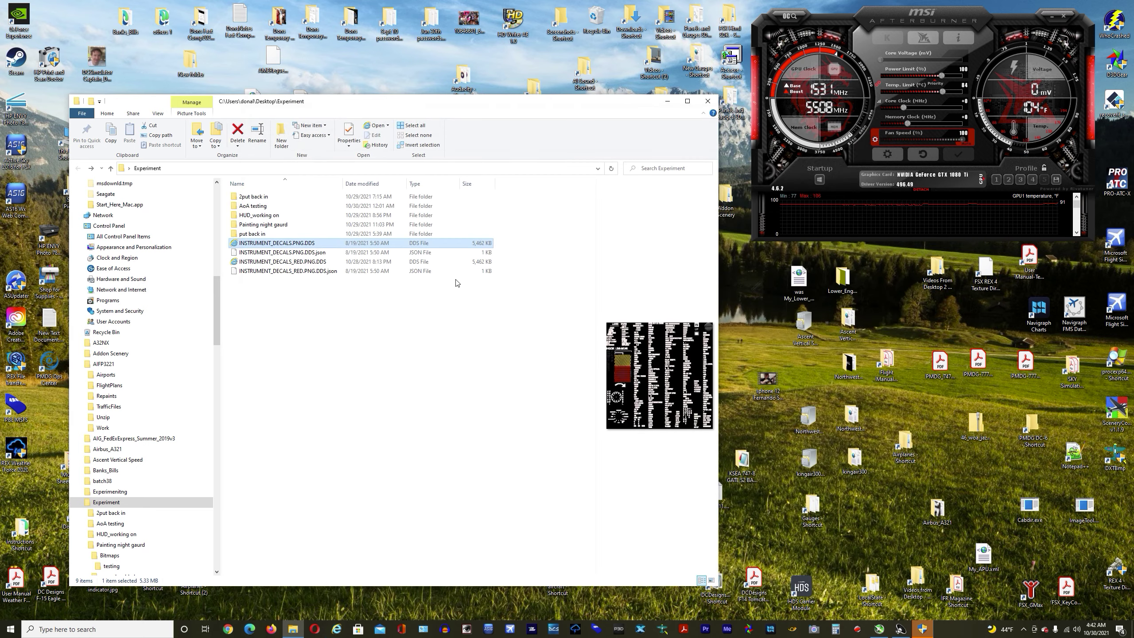
{"action": "left_click", "coordinate": [268, 262]}
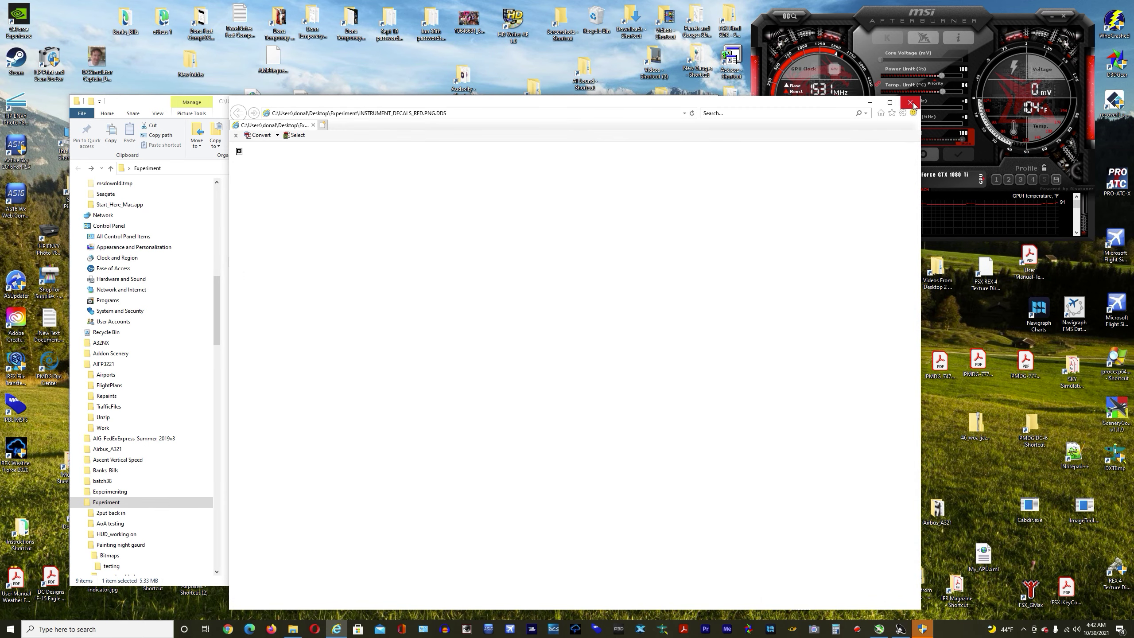
{"action": "left_click", "coordinate": [910, 102]}
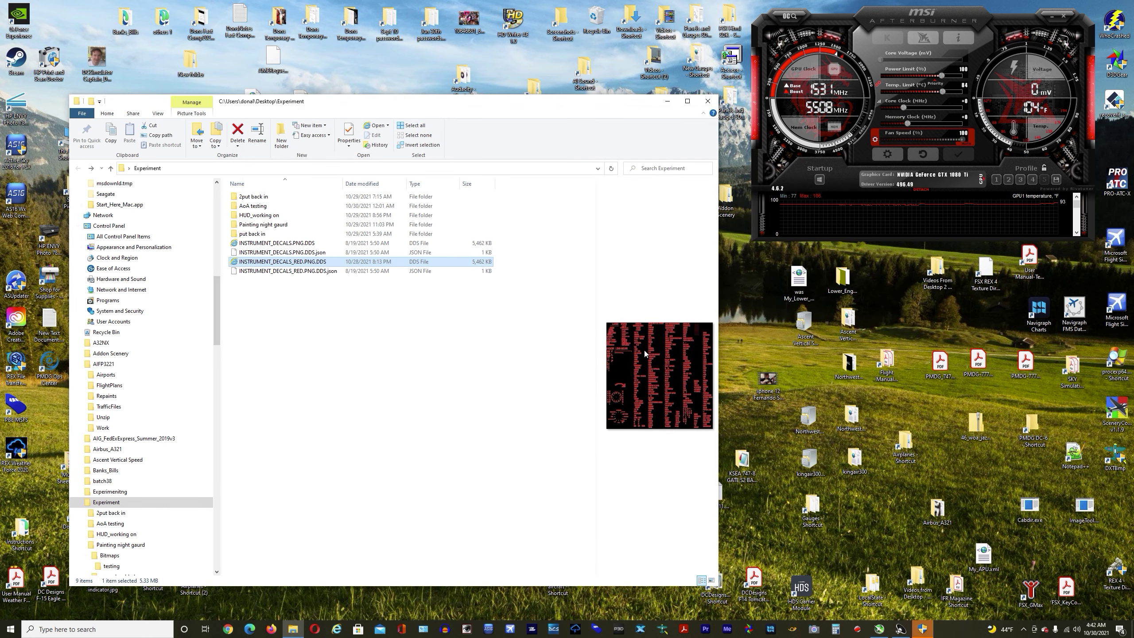
{"action": "left_click", "coordinate": [277, 244]}
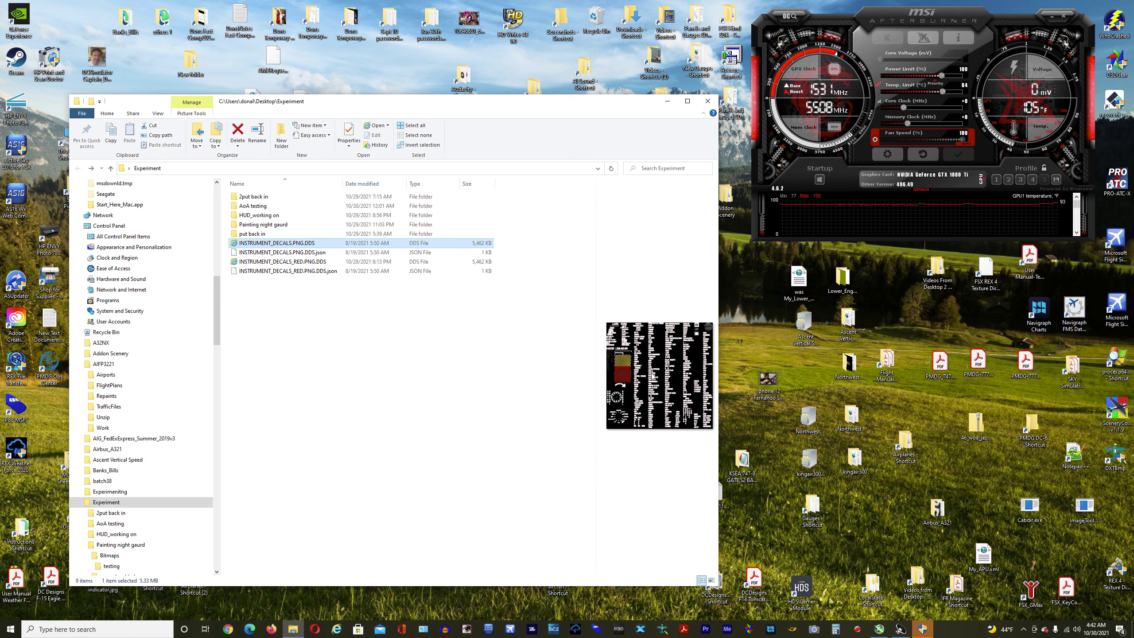
{"action": "left_click", "coordinate": [276, 263]}
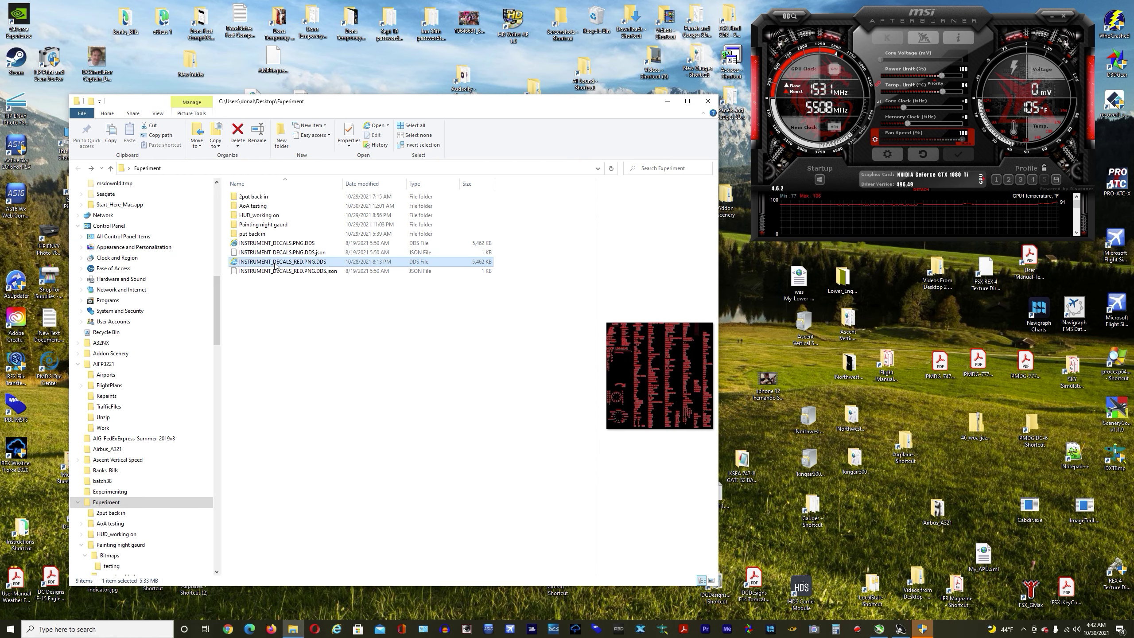
{"action": "left_click", "coordinate": [286, 243]}
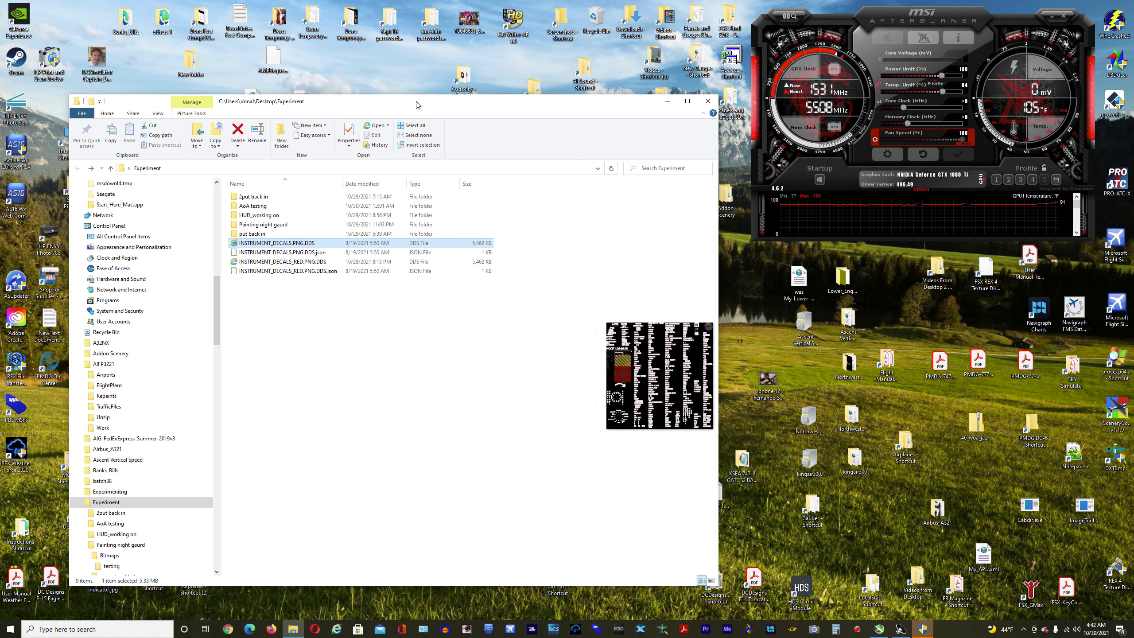
Reposition the file window and open the AoA testing folder inside Experiment
{"action": "left_click_drag", "start_coordinate": [417, 104], "coordinate": [419, 103]}
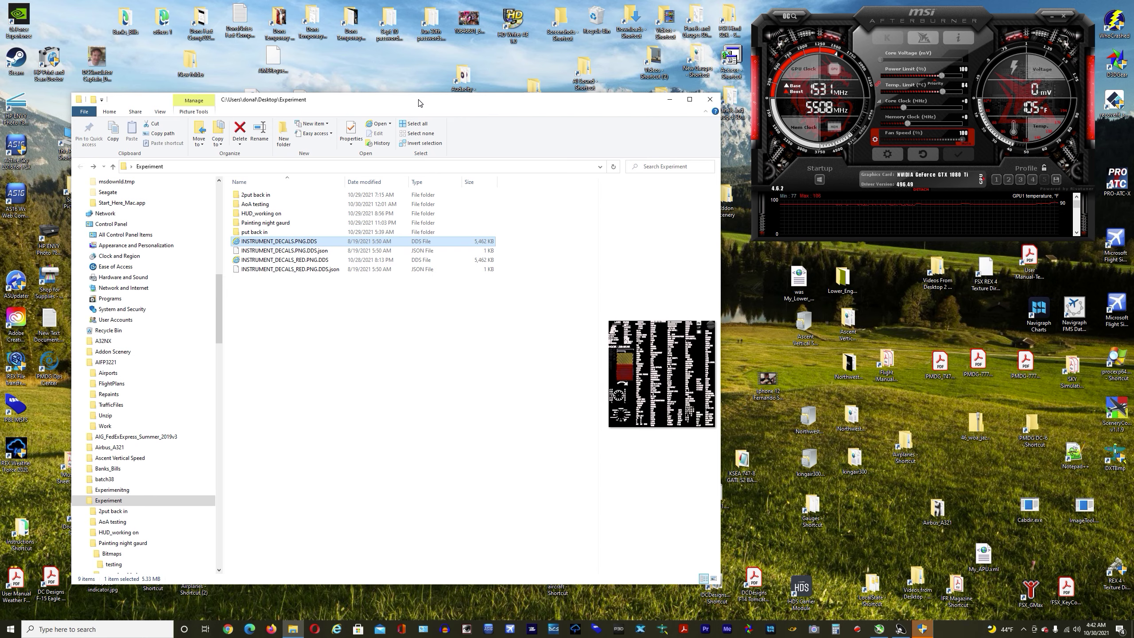
{"action": "left_click_drag", "start_coordinate": [419, 102], "coordinate": [626, 110]}
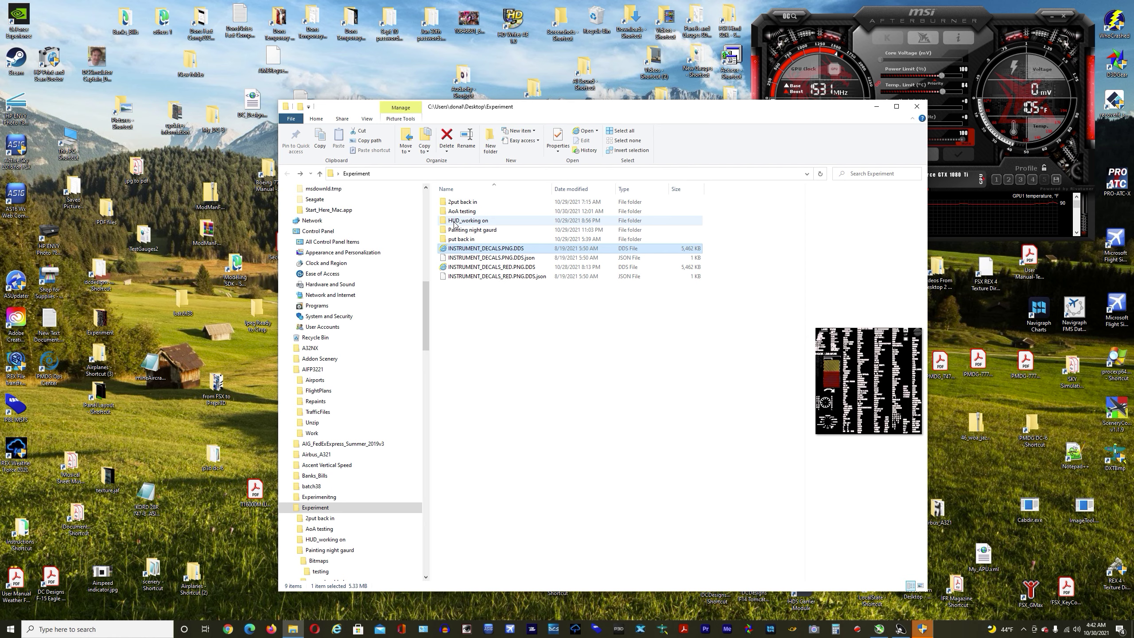
{"action": "double_click", "coordinate": [464, 212]}
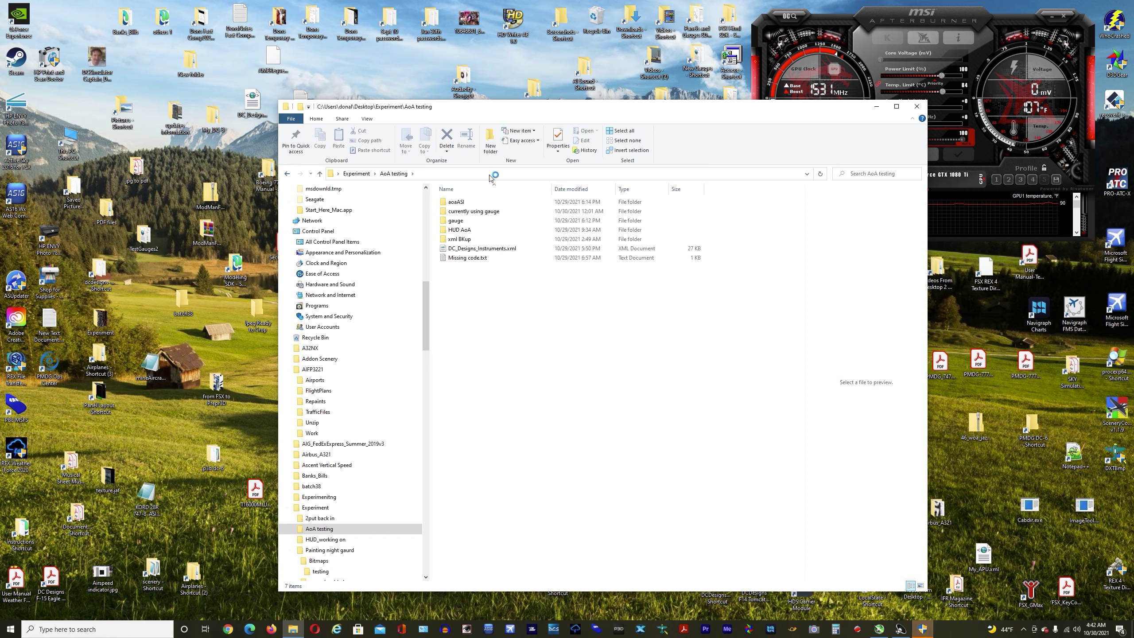
Close the Experiment folder window, open the Panel Layout folder from its desktop shortcut, and reposition its window
{"action": "left_click", "coordinate": [286, 173]}
{"action": "left_click", "coordinate": [488, 317]}
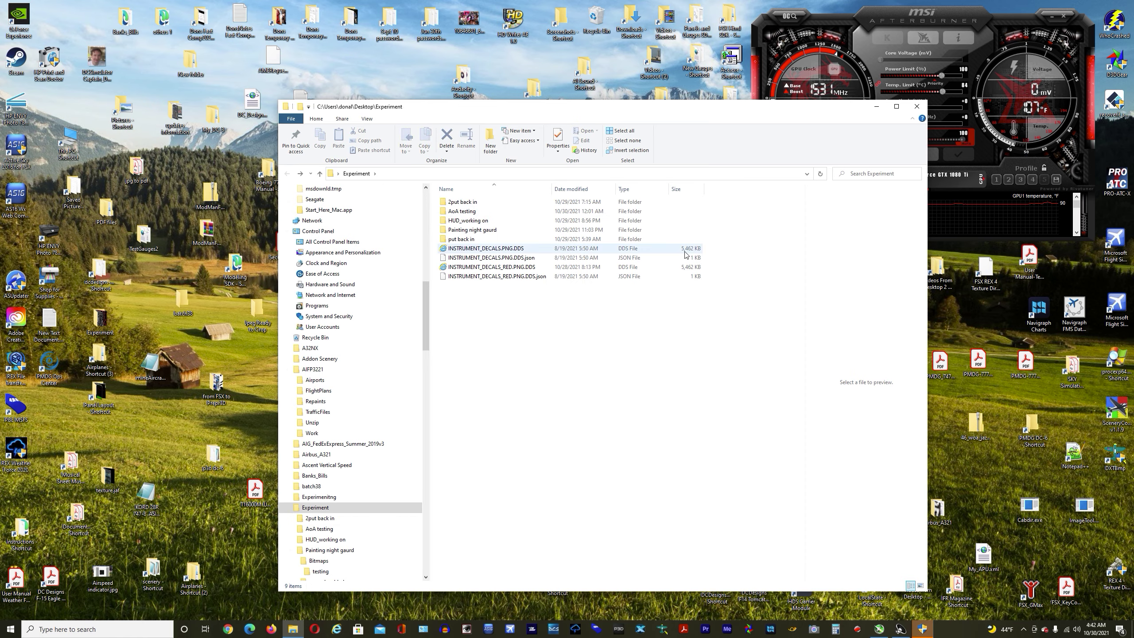
{"action": "left_click", "coordinate": [917, 107]}
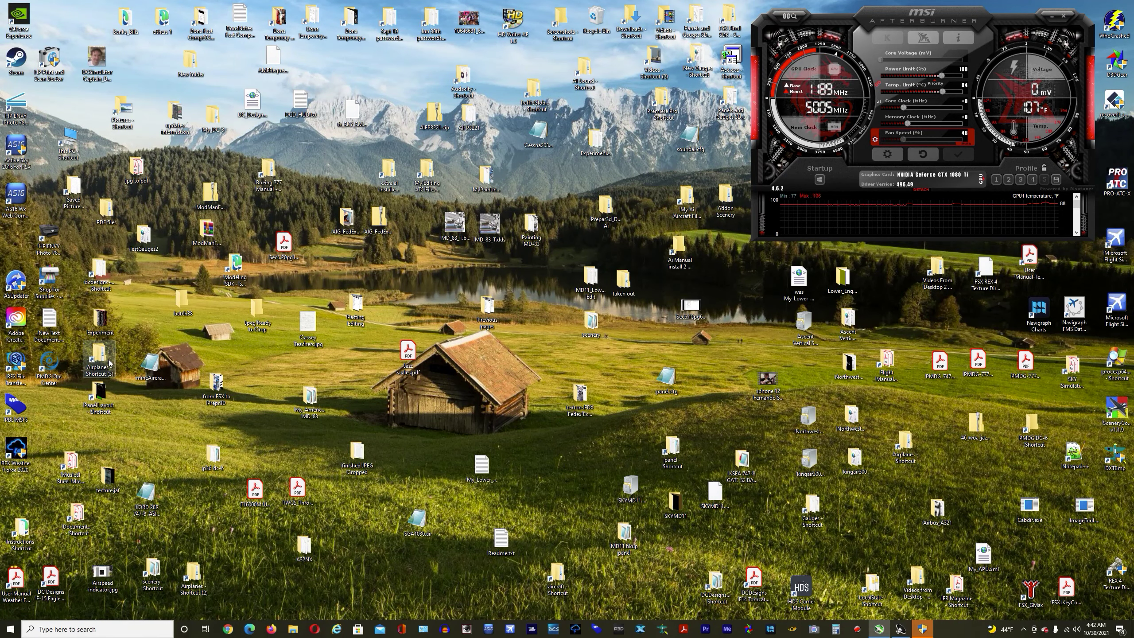
{"action": "double_click", "coordinate": [98, 393]}
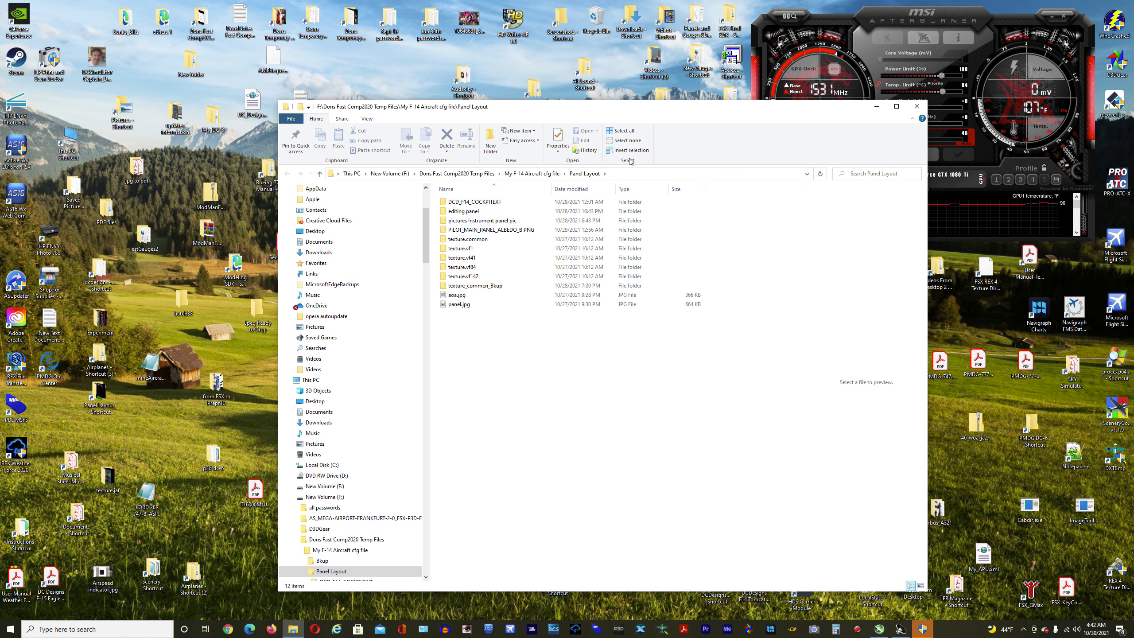
{"action": "left_click_drag", "start_coordinate": [653, 107], "coordinate": [596, 109]}
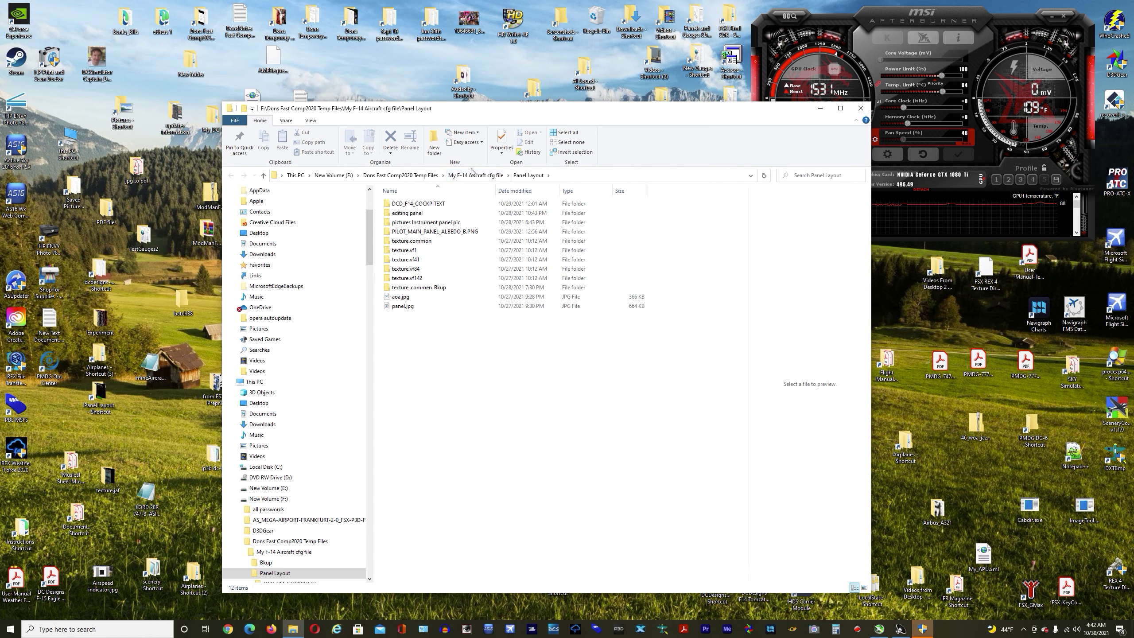
Open the originals folder inside the editing panel folder
{"action": "left_click", "coordinate": [393, 214]}
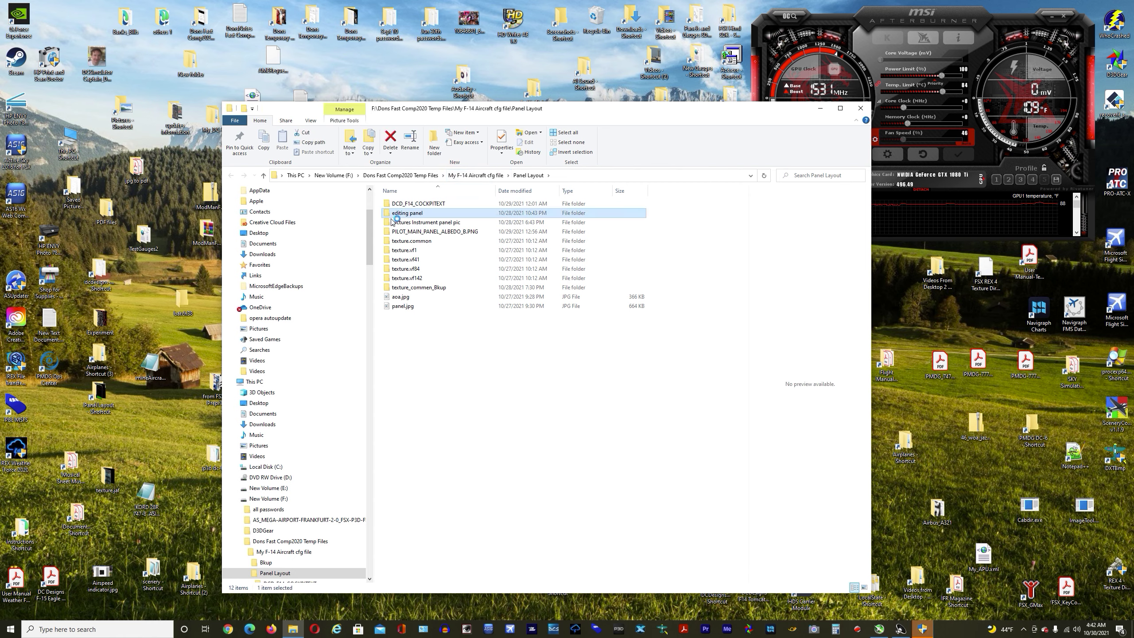
{"action": "double_click", "coordinate": [392, 214]}
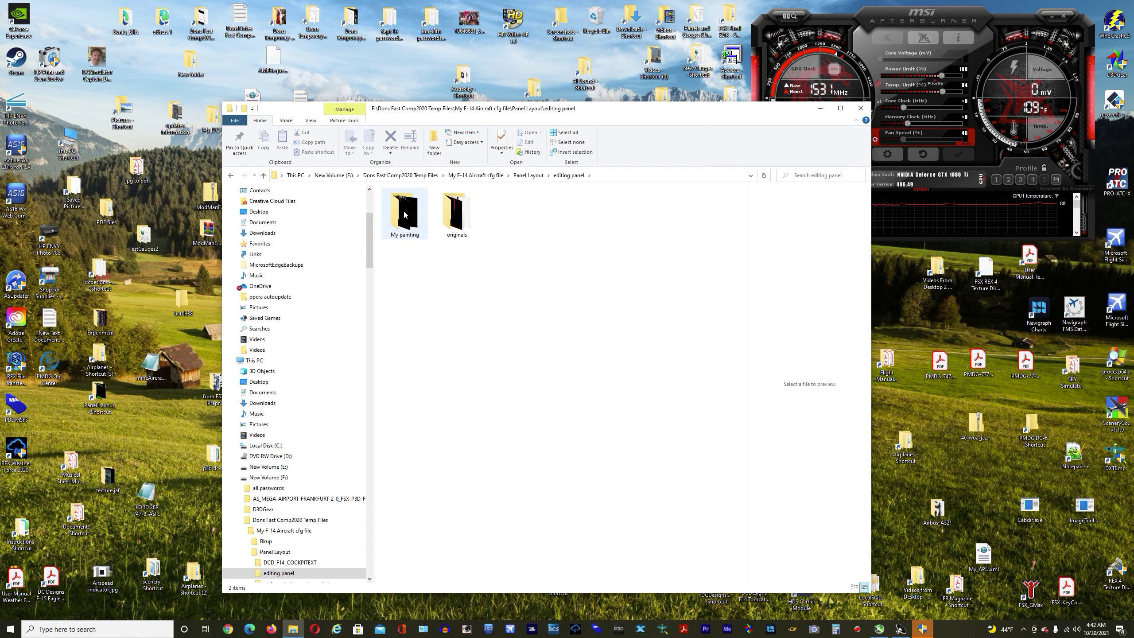
{"action": "left_click", "coordinate": [456, 209]}
{"action": "double_click", "coordinate": [456, 209]}
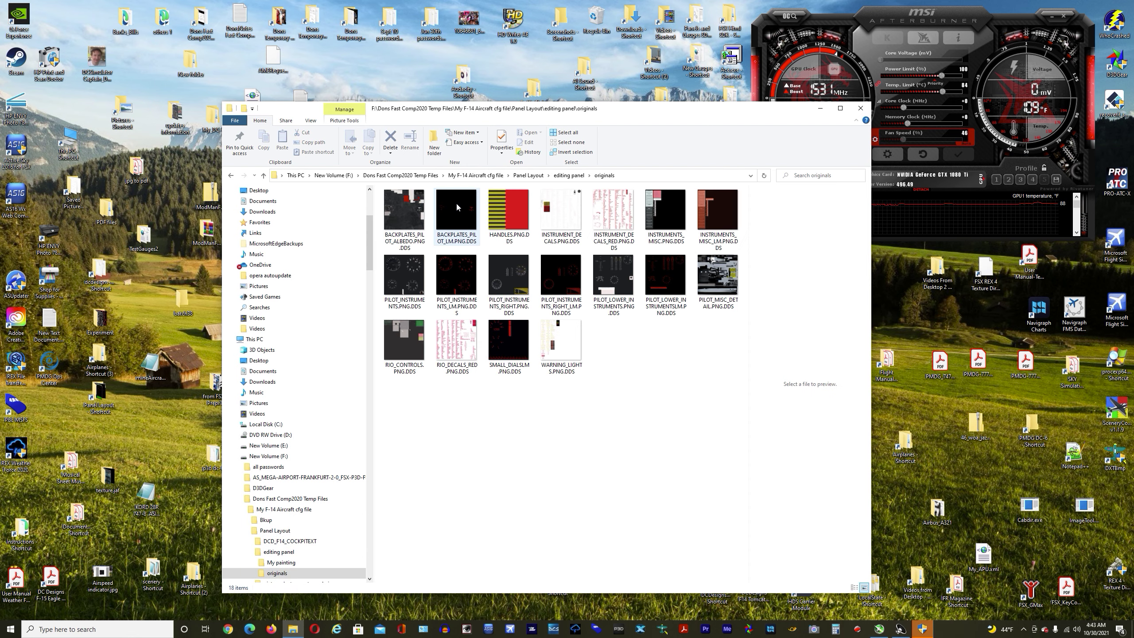
Preview the original textures INSTRUMENT_DECALS.PNG.DDS and BACKPLATES_PILOT_LM.PNG.DDS
{"action": "left_click", "coordinate": [739, 211]}
{"action": "left_click", "coordinate": [618, 218]}
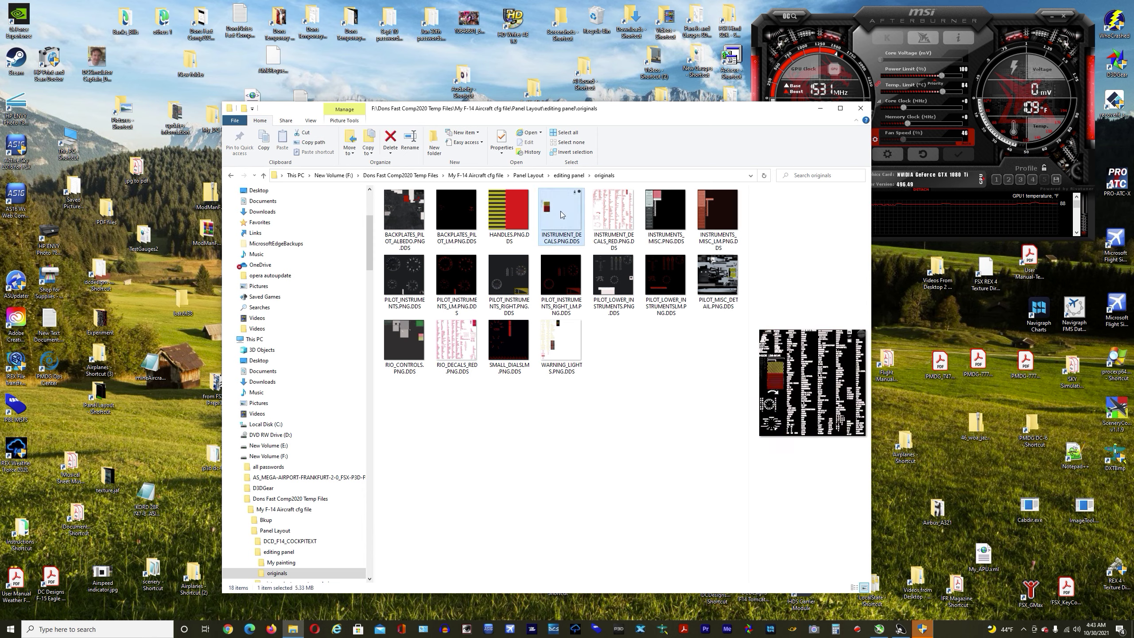
{"action": "left_click", "coordinate": [490, 437]}
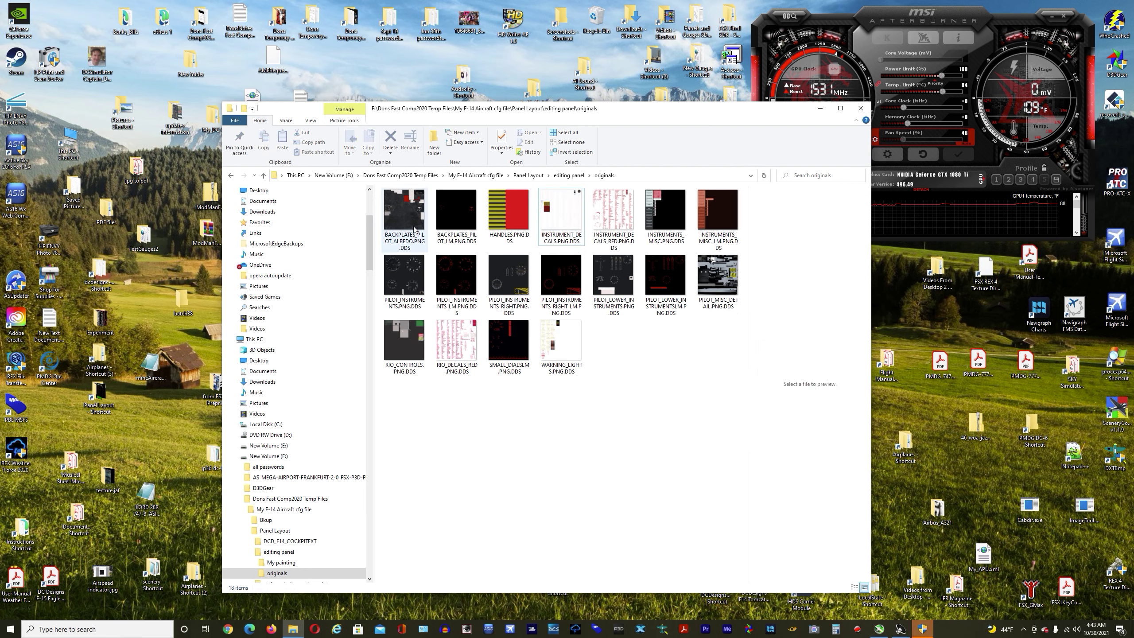
{"action": "left_click", "coordinate": [456, 213]}
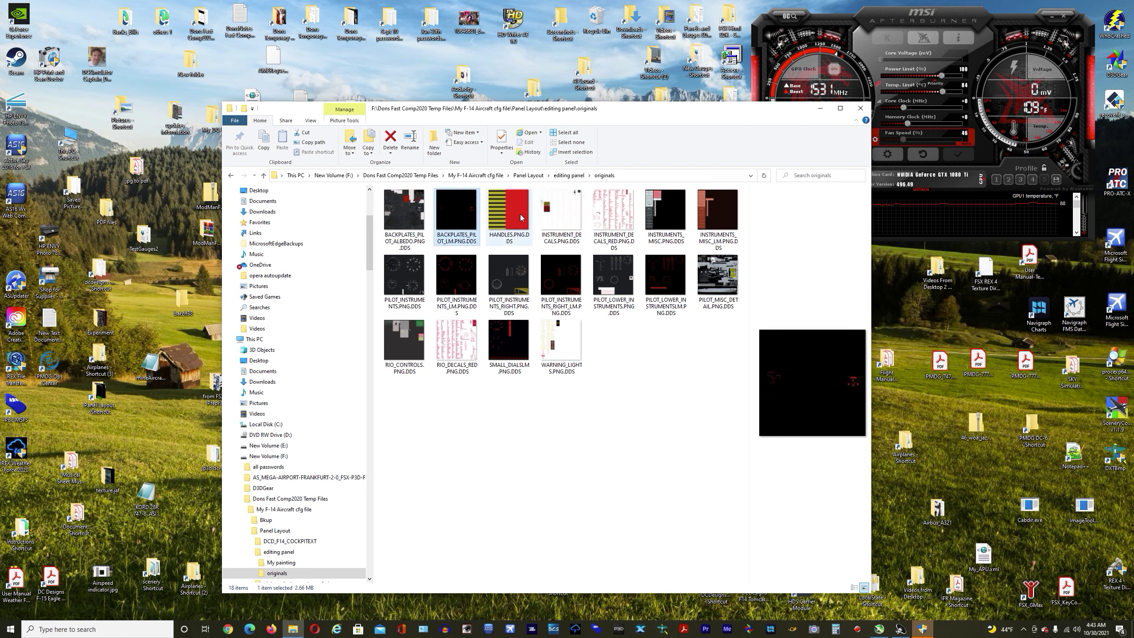
{"action": "left_click", "coordinate": [520, 217]}
{"action": "key", "text": "Right"}
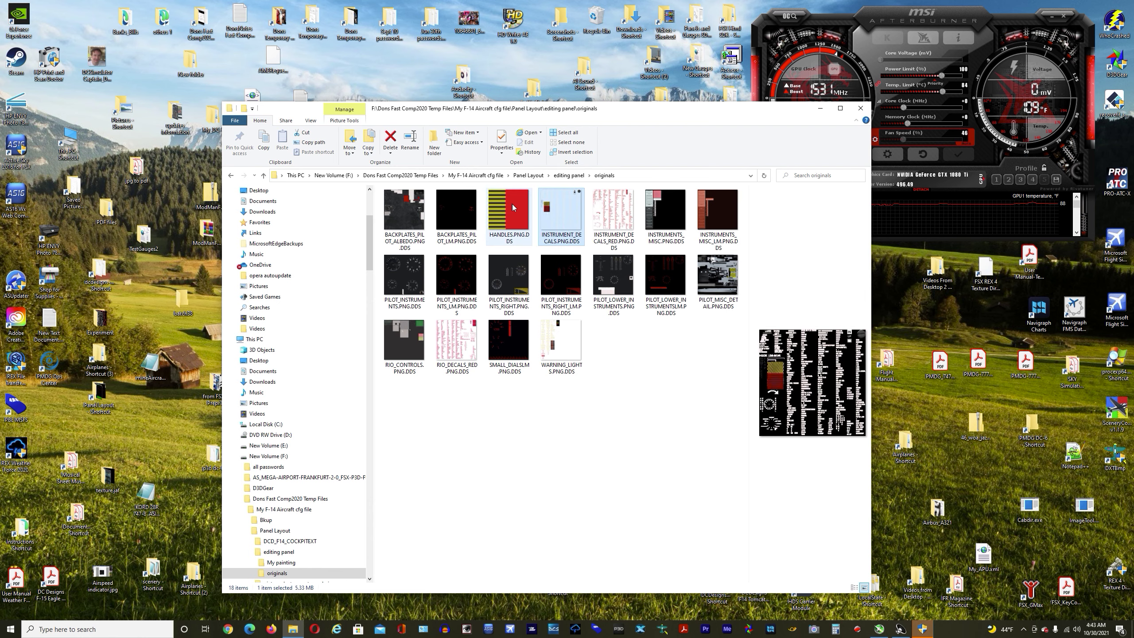
View HANDLES.PNG.DDS and PILOT_INSTRUMENTS_RIGHT.PNG.DDS one after the other, closing the viewer each time
{"action": "double_click", "coordinate": [512, 205]}
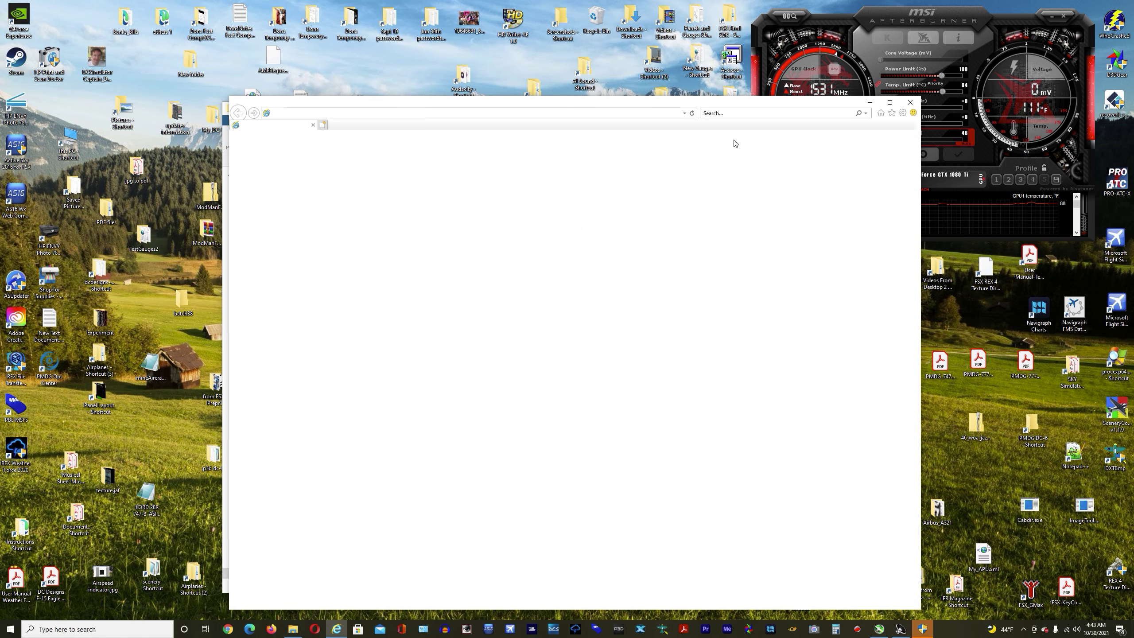
{"action": "left_click", "coordinate": [910, 102]}
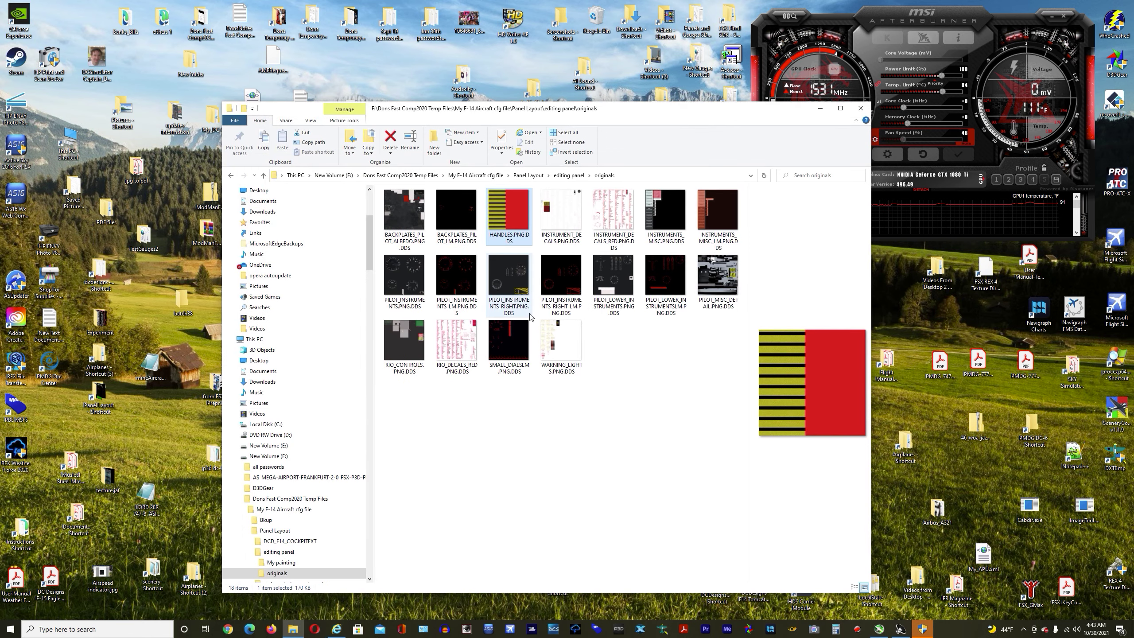
{"action": "double_click", "coordinate": [507, 285]}
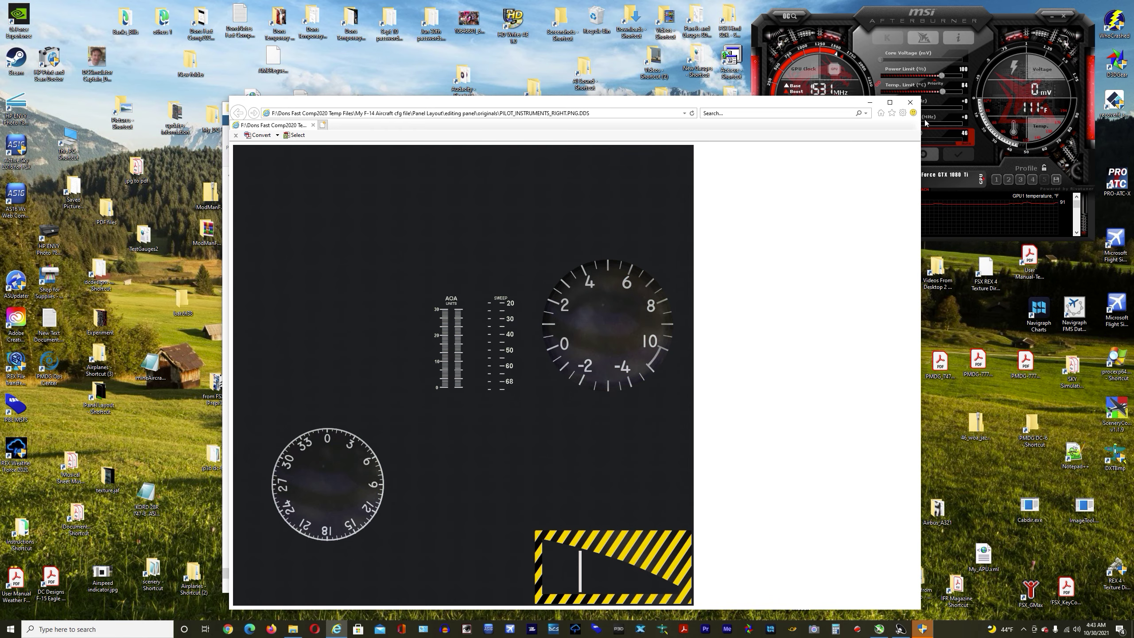
{"action": "left_click", "coordinate": [910, 102]}
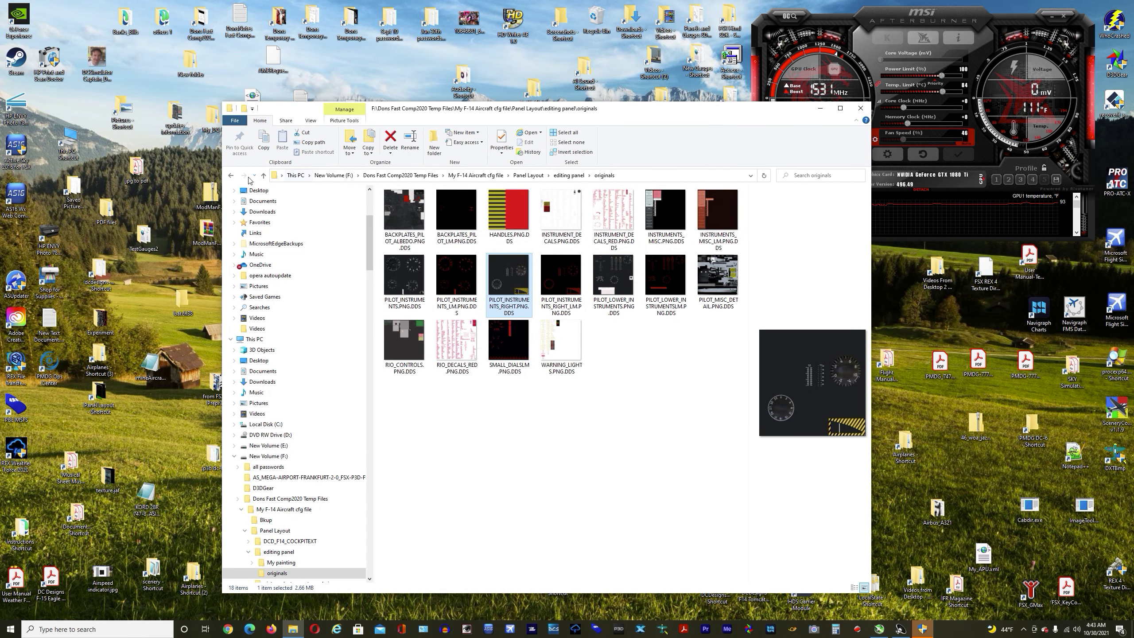
Return to the editing panel folder, open its My painting folder, and reposition the file window
{"action": "left_click", "coordinate": [231, 176]}
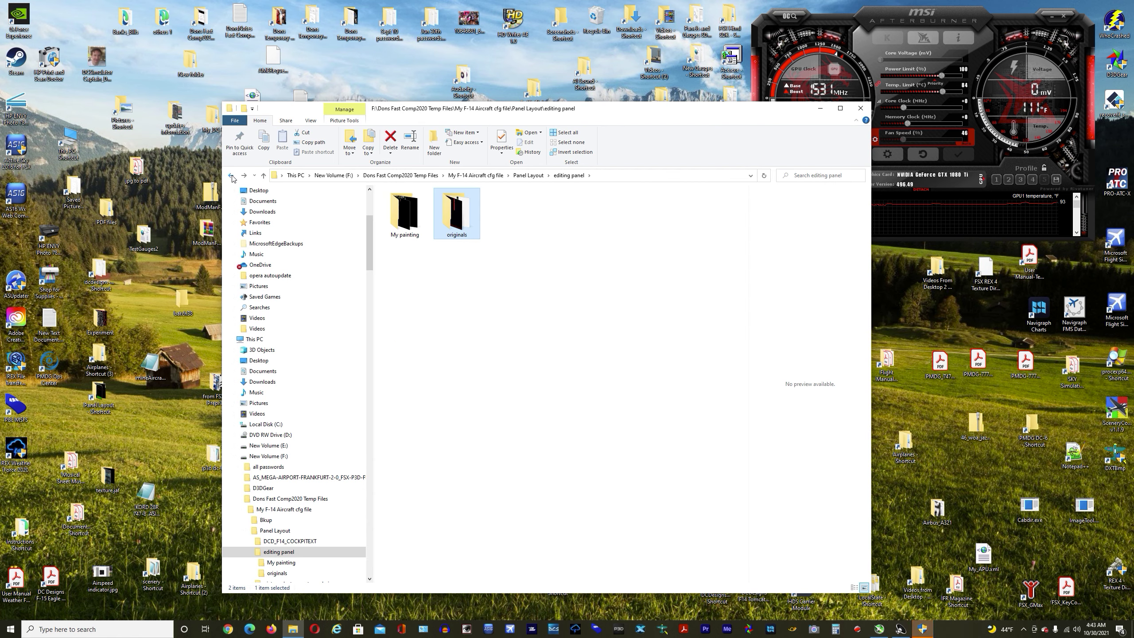
{"action": "left_click", "coordinate": [393, 214]}
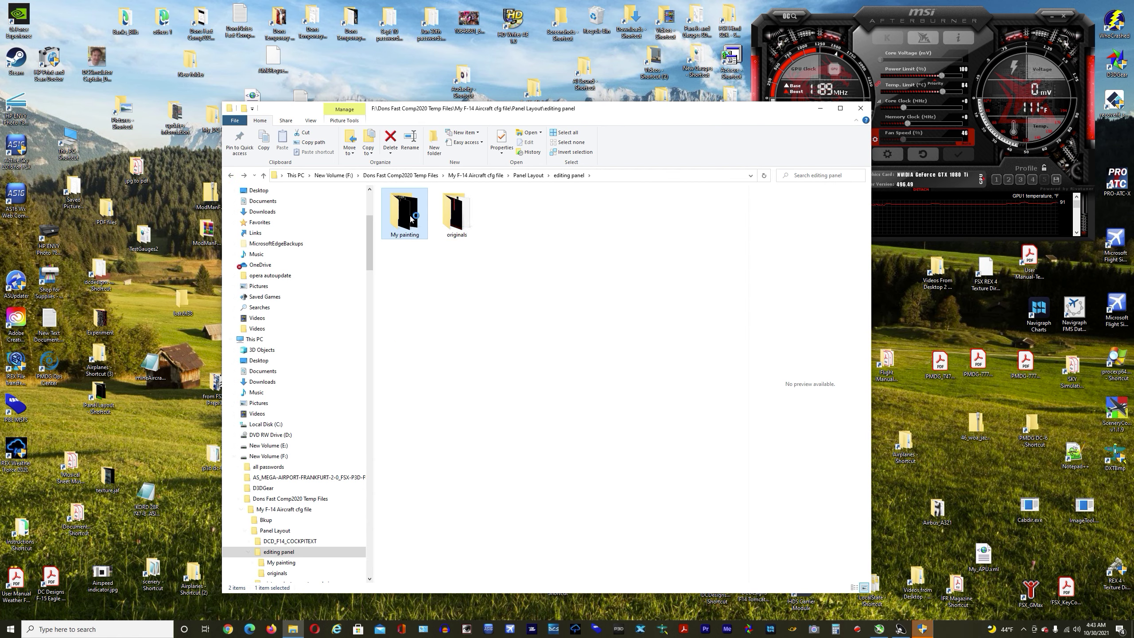
{"action": "double_click", "coordinate": [411, 216]}
{"action": "left_click_drag", "start_coordinate": [610, 109], "coordinate": [481, 82]}
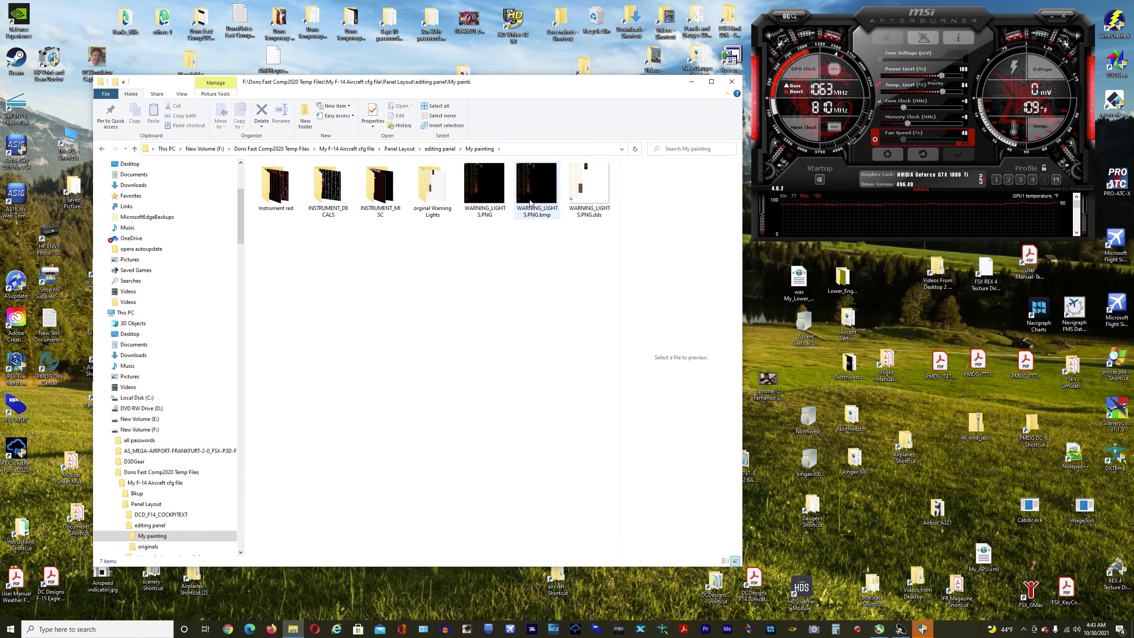
View WARNING_LIGHTS.PNG.dds and WARNING_LIGHTS.PNG.bmp from My painting one after the other, then close the viewers
{"action": "double_click", "coordinate": [585, 181]}
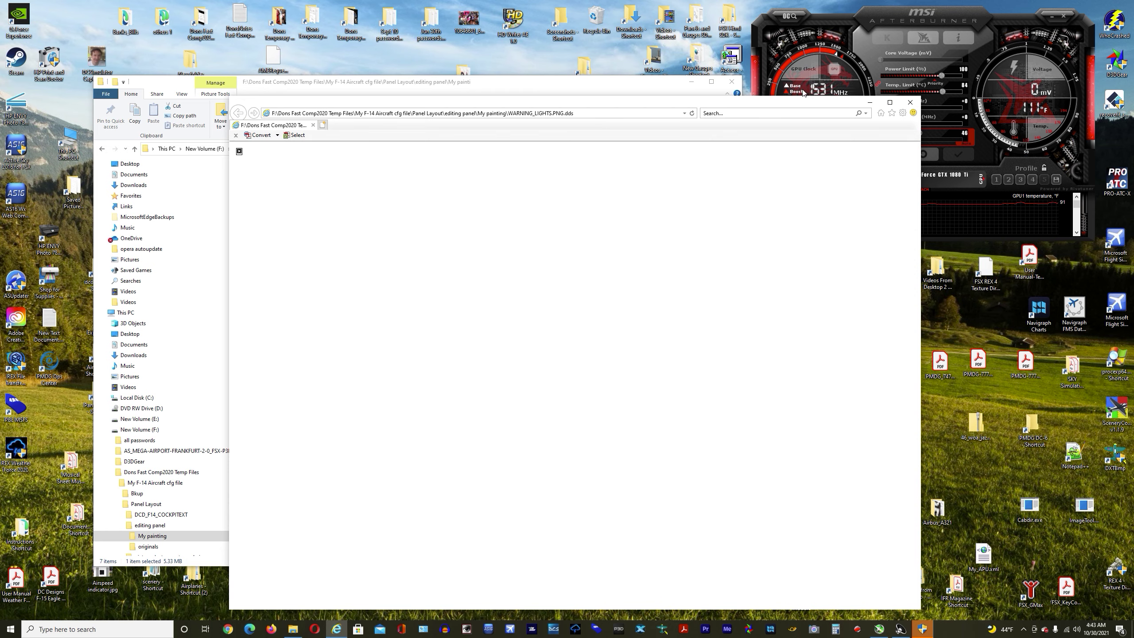
{"action": "left_click", "coordinate": [910, 101]}
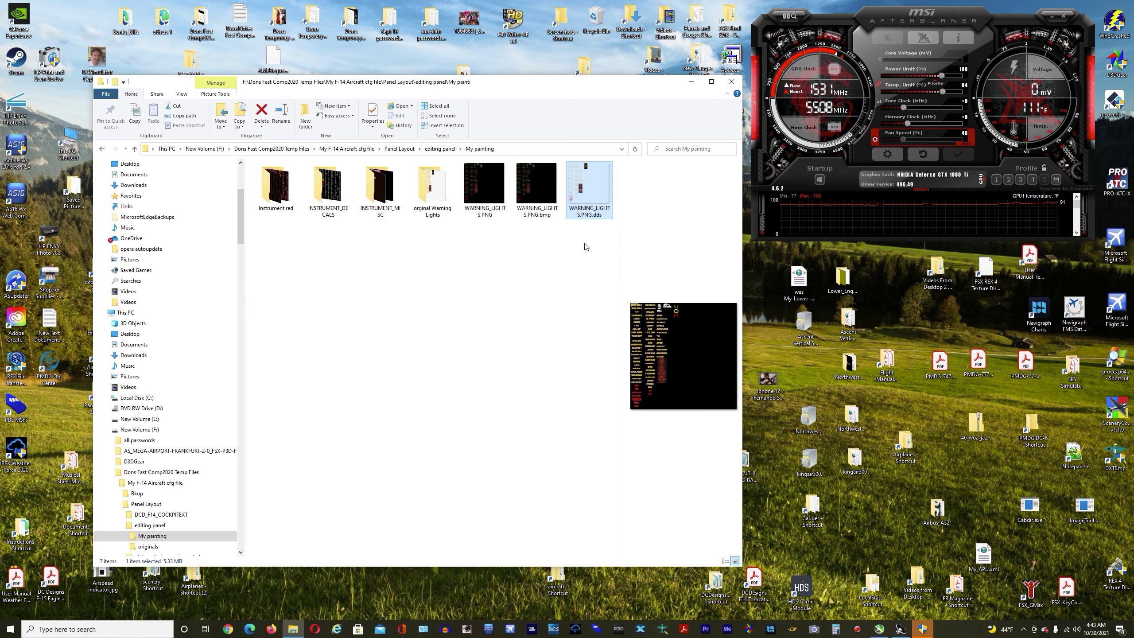
{"action": "double_click", "coordinate": [528, 191]}
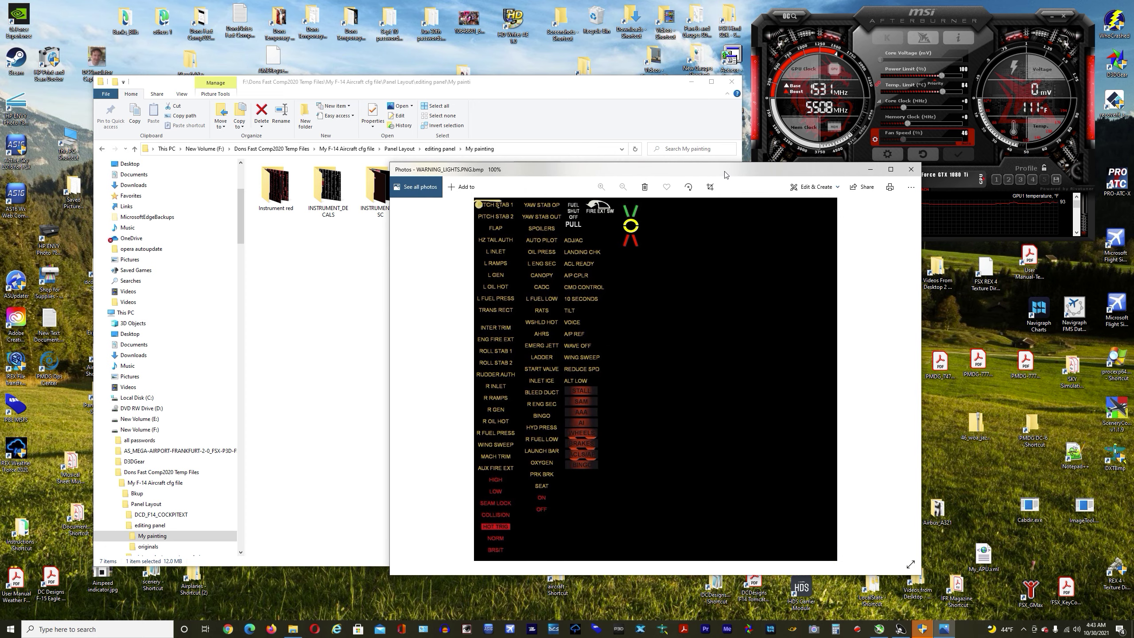
{"action": "left_click_drag", "start_coordinate": [726, 173], "coordinate": [424, 217]}
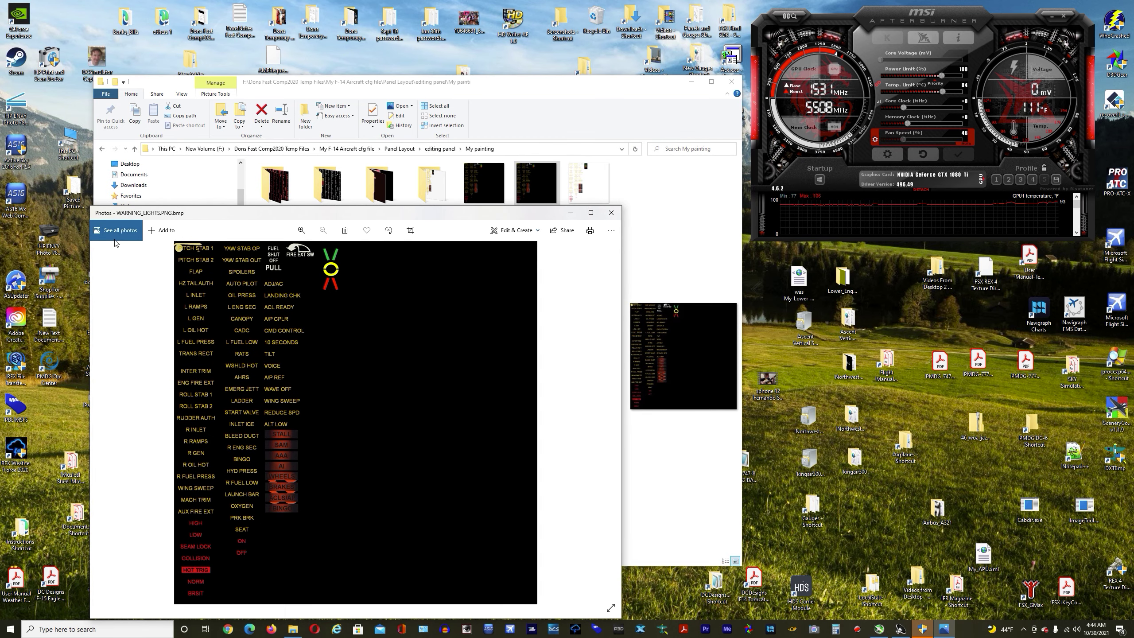
{"action": "left_click_drag", "start_coordinate": [415, 213], "coordinate": [513, 237]}
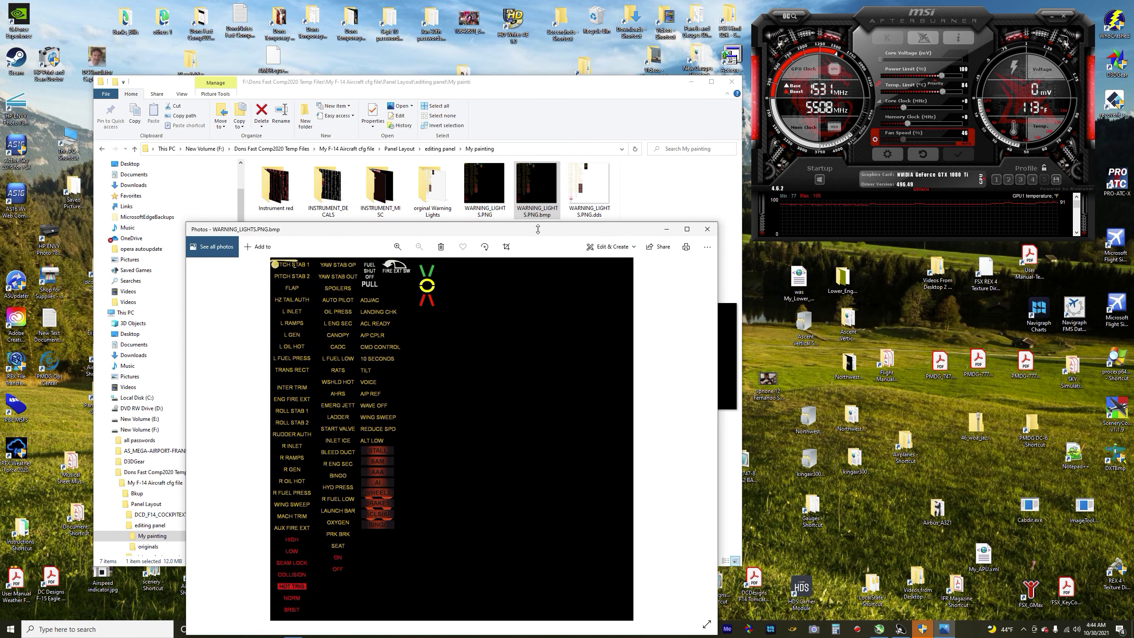
{"action": "left_click", "coordinate": [707, 229]}
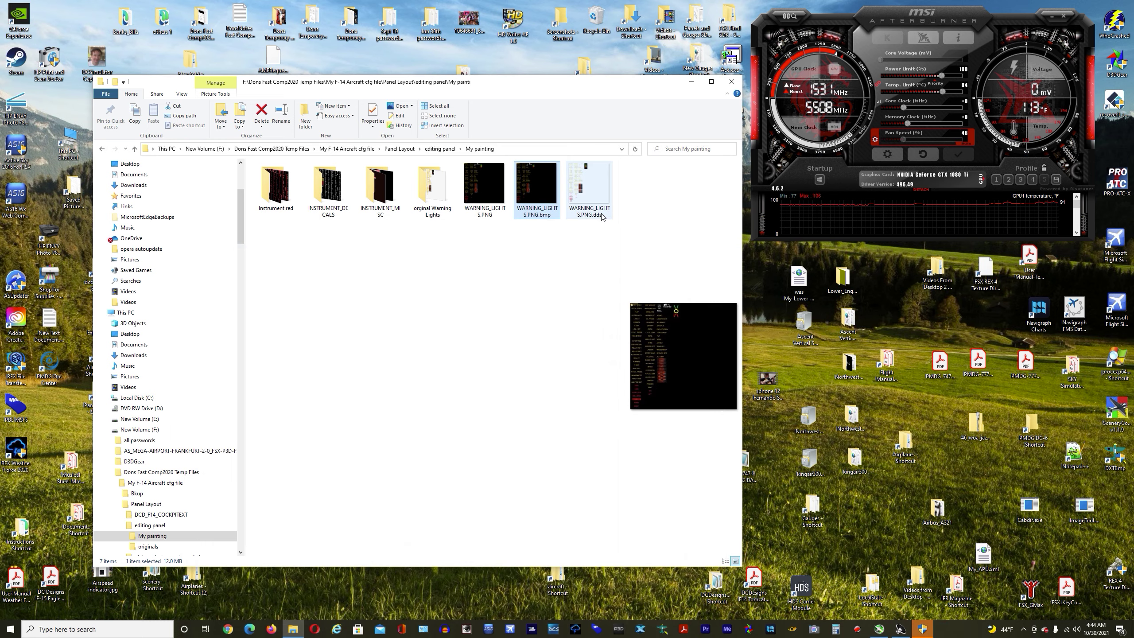
Open WARNING_LIGHTS.PNG.bmp in Paint and pick the yellow of the YAW STAB OUT lettering as Color 1
{"action": "right_click", "coordinate": [535, 186]}
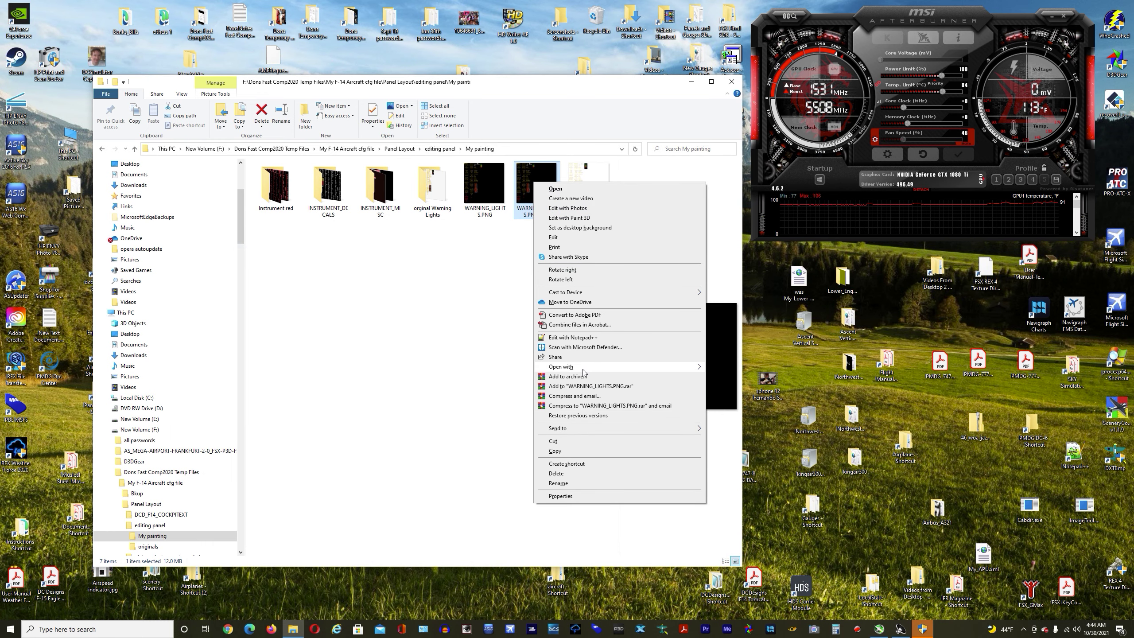
{"action": "mouse_move", "coordinate": [582, 370]}
{"action": "left_click", "coordinate": [725, 387]}
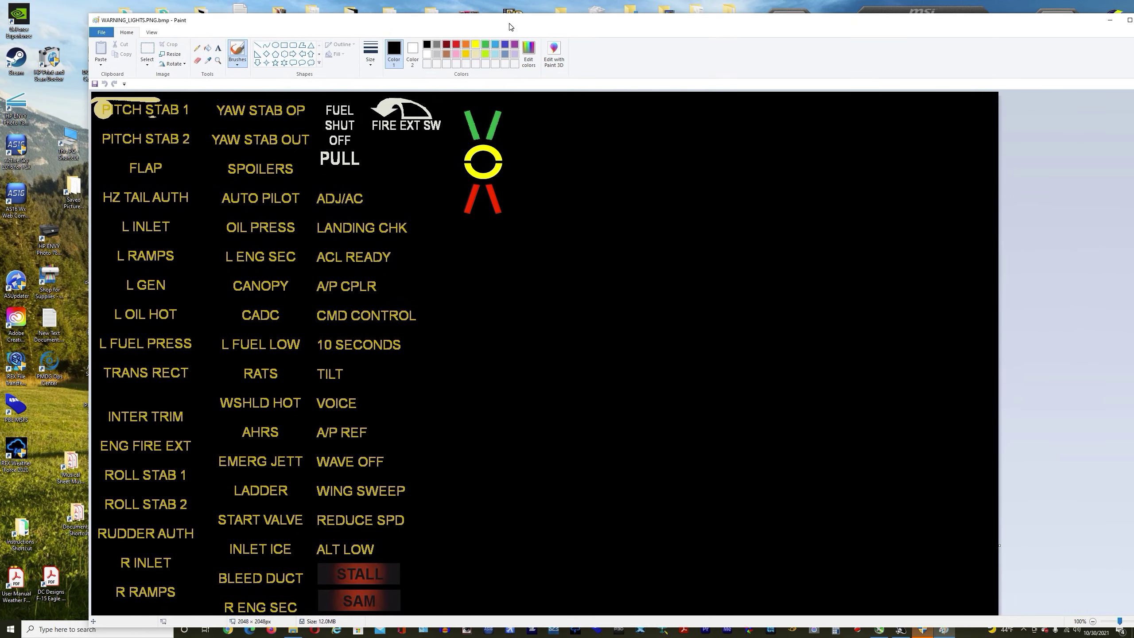
{"action": "double_click", "coordinate": [427, 14]}
{"action": "left_click", "coordinate": [209, 61]}
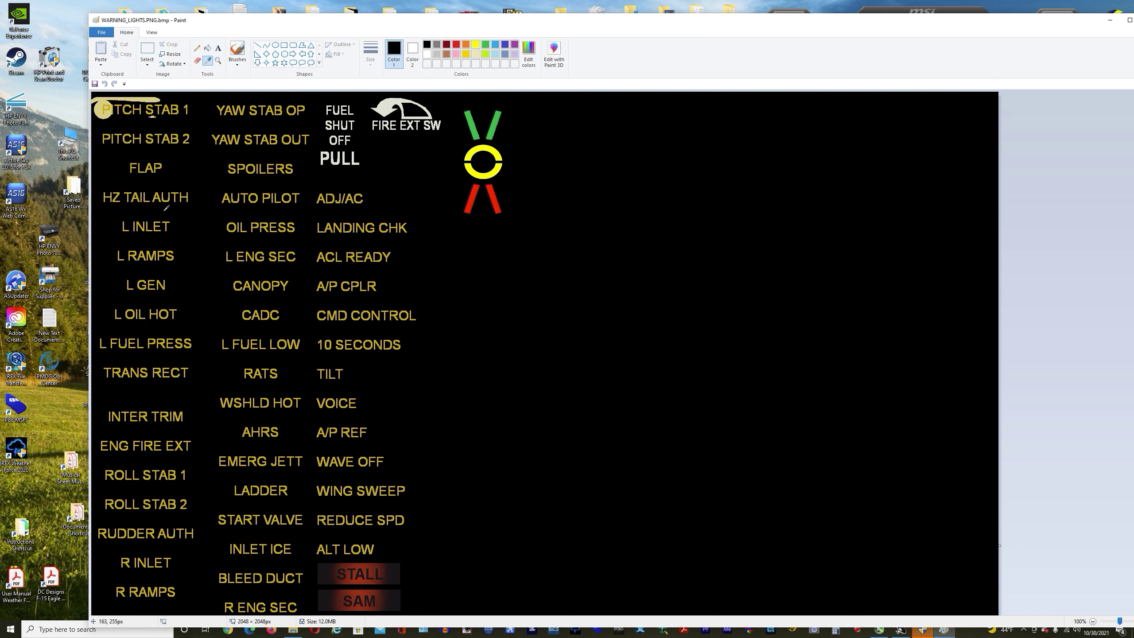
{"action": "left_click", "coordinate": [232, 144]}
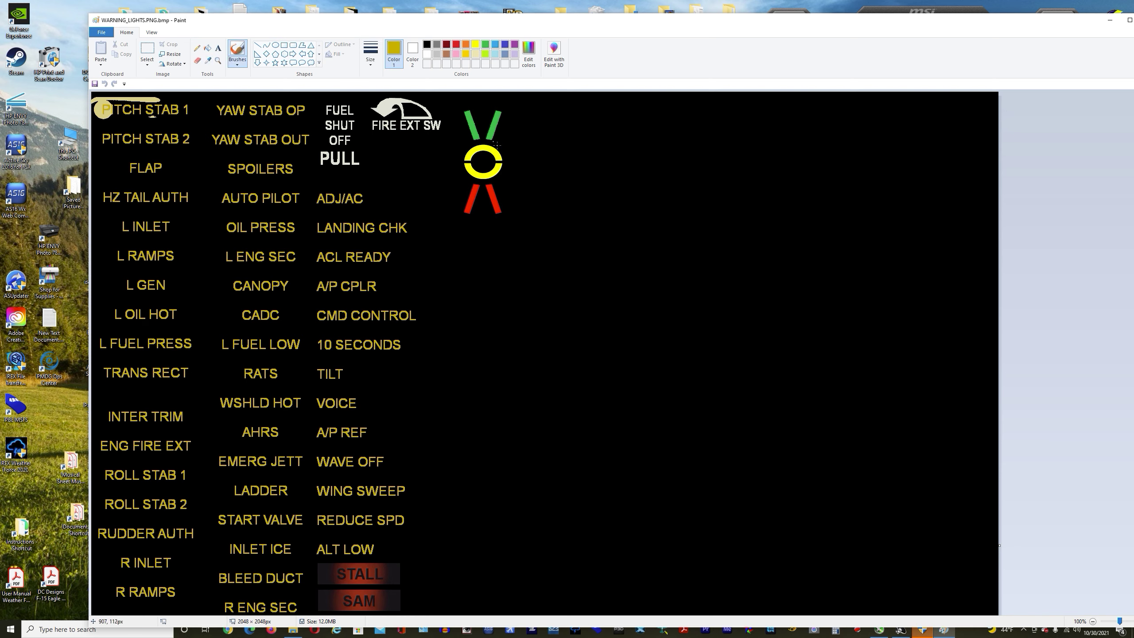
Magnify the yellow ring between the green and red bars to 800% and examine its edges
{"action": "left_click", "coordinate": [198, 48]}
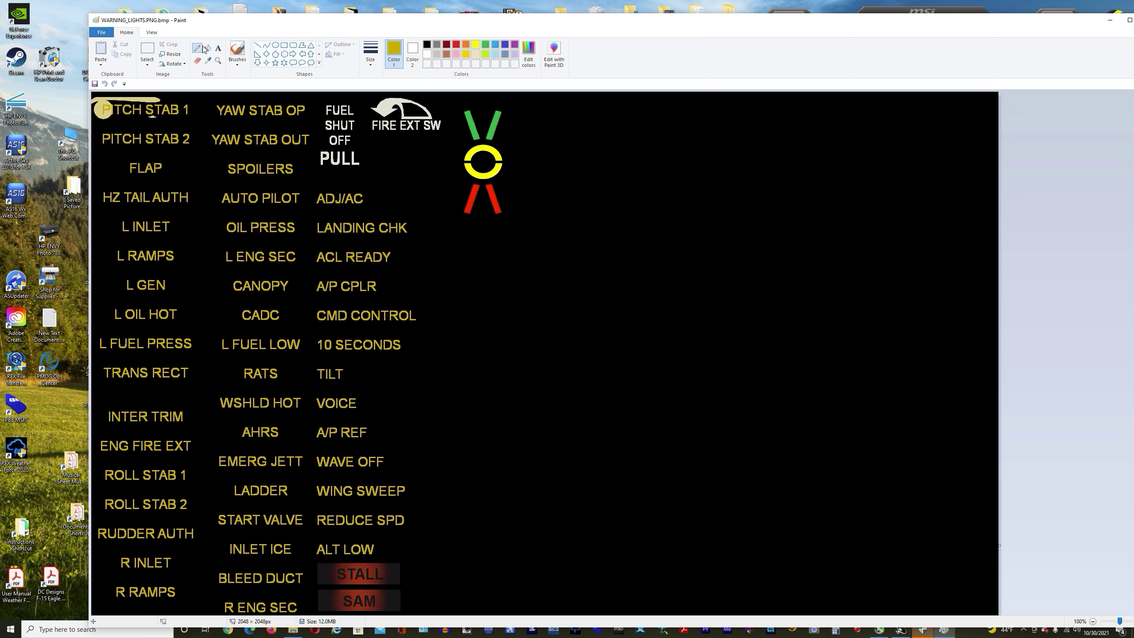
{"action": "left_click", "coordinate": [218, 61]}
{"action": "left_click", "coordinate": [520, 181]}
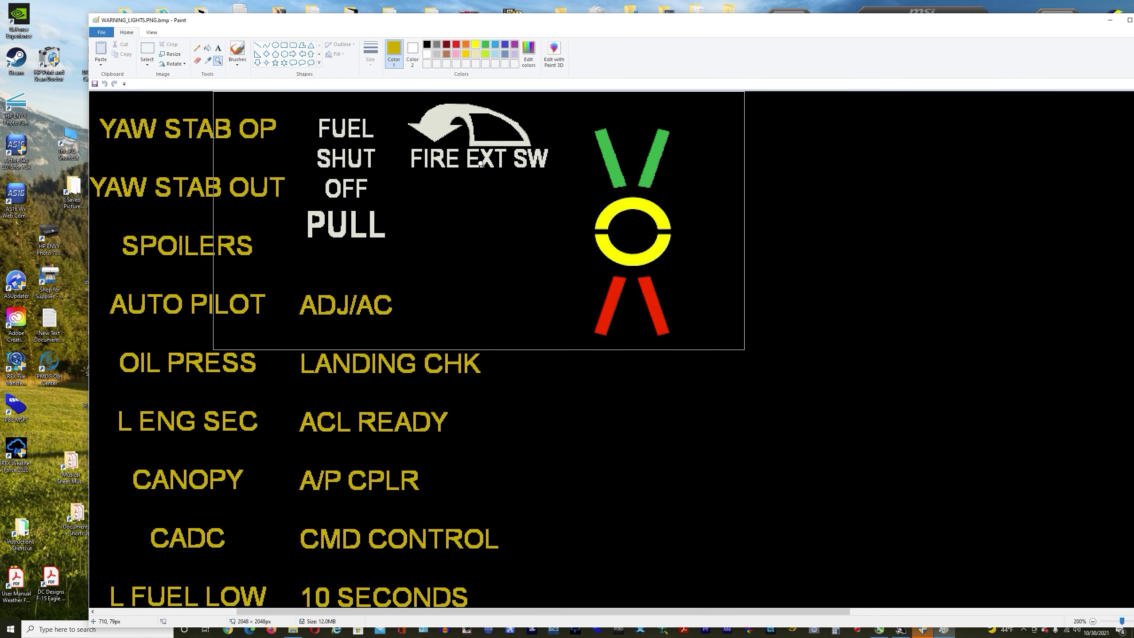
{"action": "left_click", "coordinate": [466, 289]}
{"action": "left_click", "coordinate": [562, 295]}
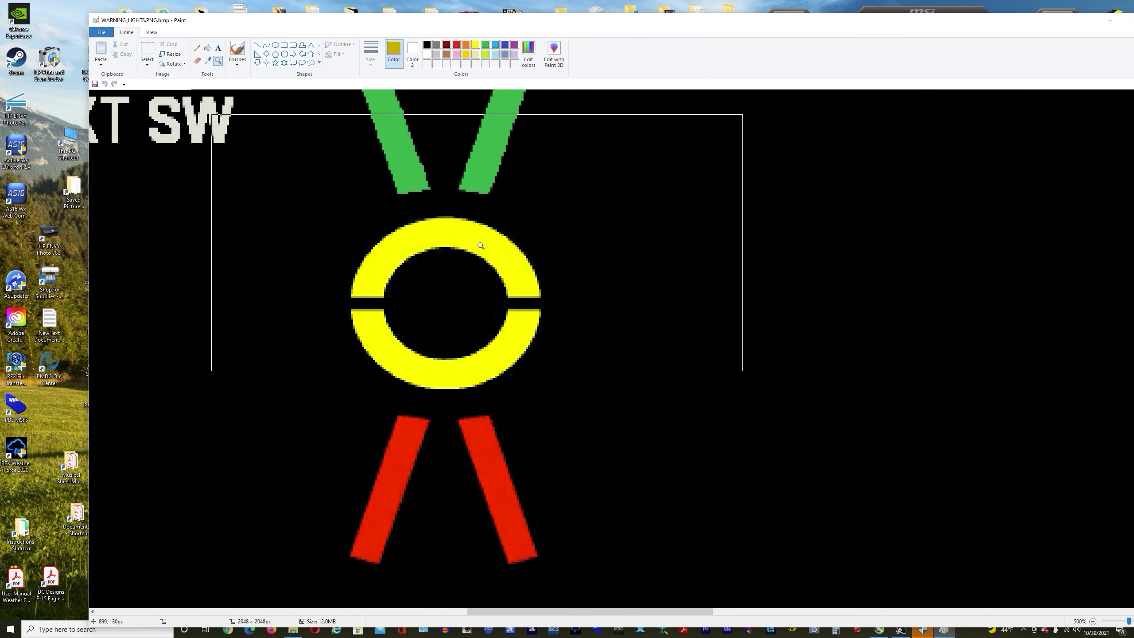
{"action": "left_click", "coordinate": [476, 241]}
{"action": "left_click", "coordinate": [419, 257]}
{"action": "left_click", "coordinate": [420, 238]}
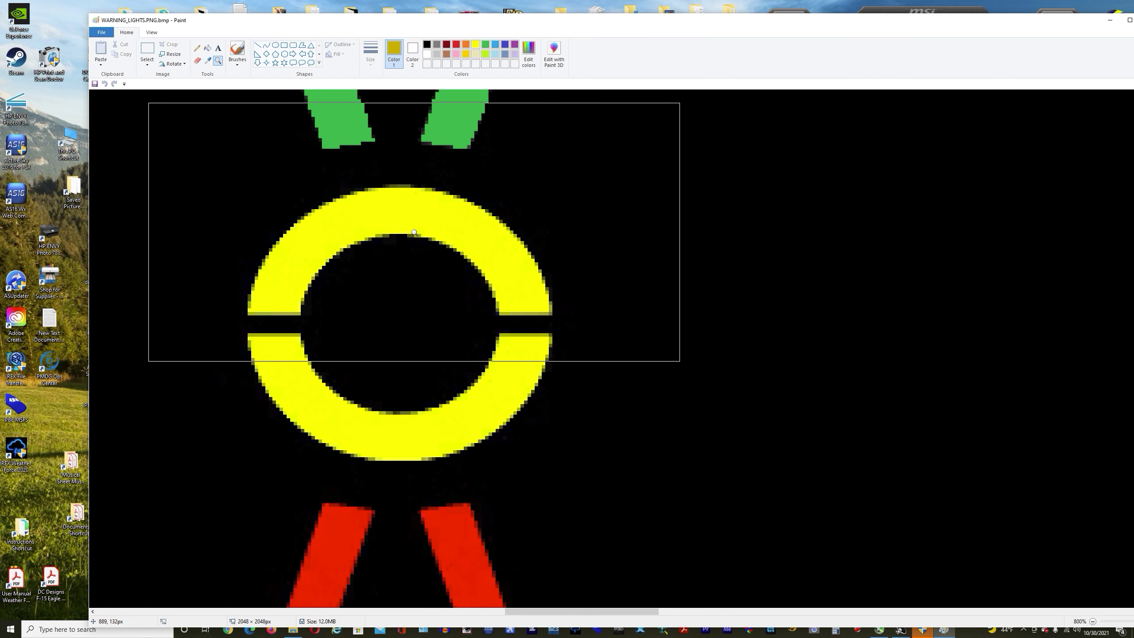
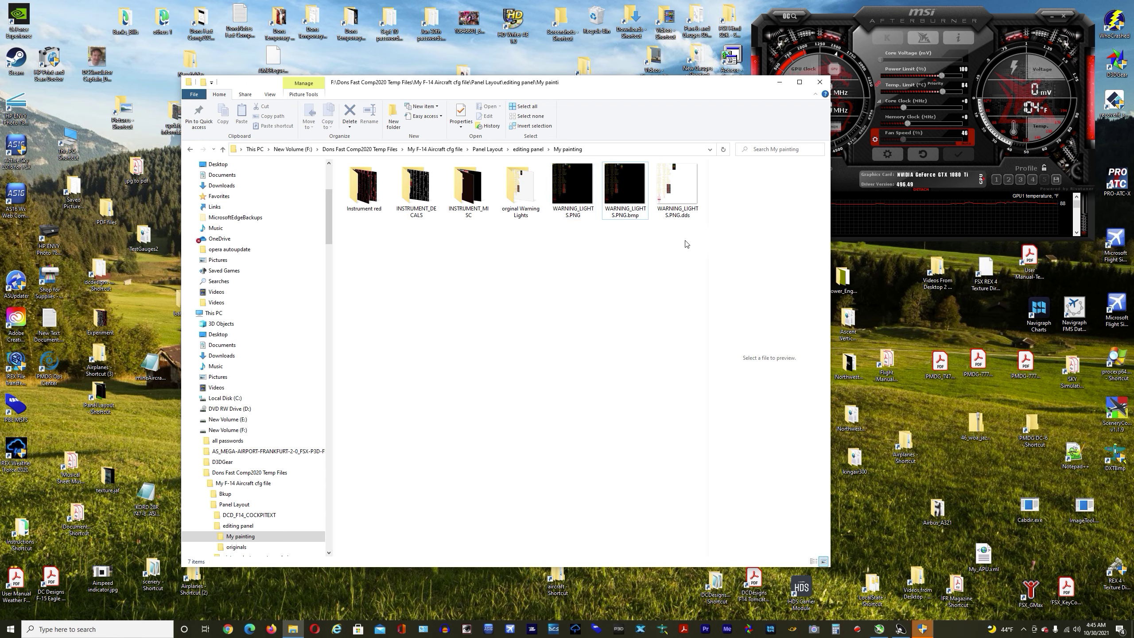
Preview WARNING_LIGHTS.PNG.dds in the My painting folder and open the Instrument red folder
{"action": "left_click", "coordinate": [675, 193]}
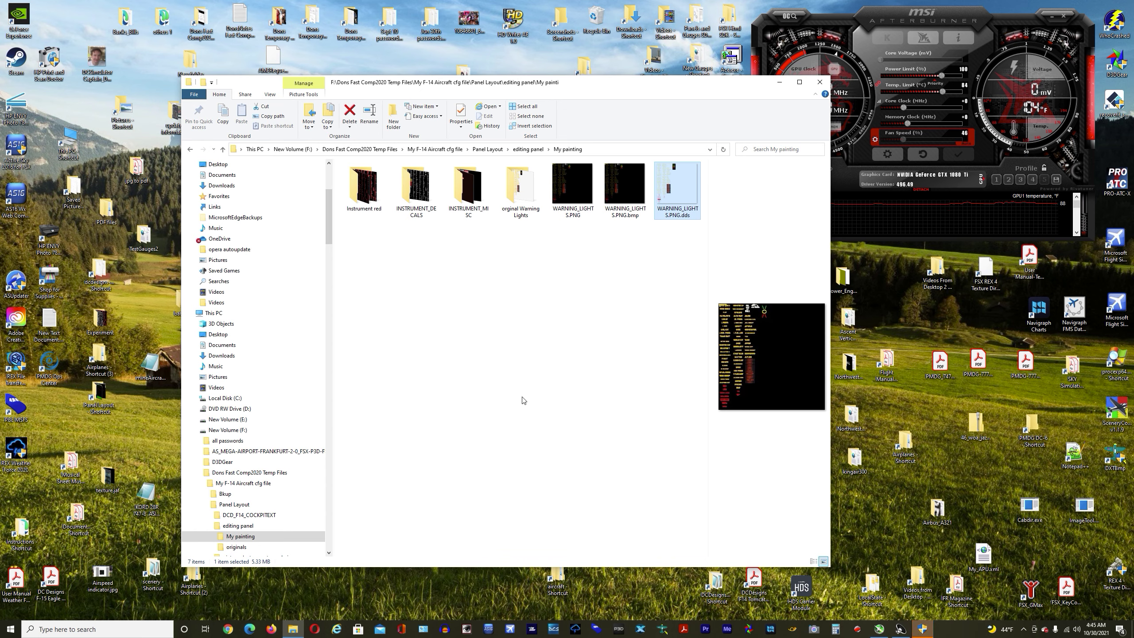
{"action": "left_click", "coordinate": [534, 352]}
{"action": "double_click", "coordinate": [366, 199]}
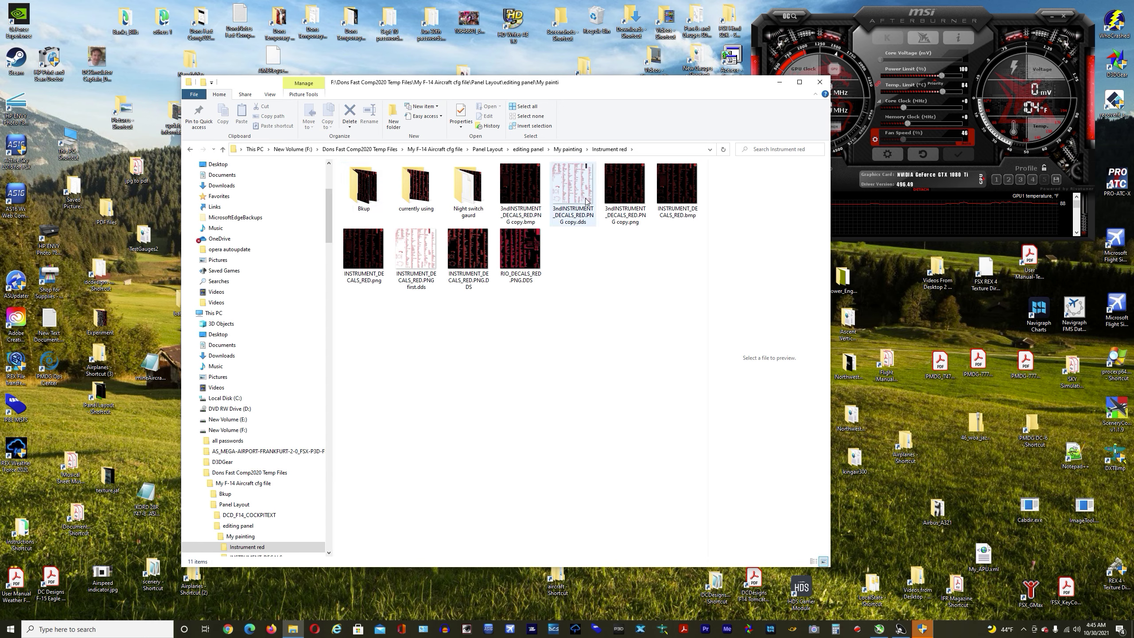
Open the Bkup folder inside Instrument red, view INSTRUMENT_DECALS_RED.bmp in Photos, and close the viewer
{"action": "double_click", "coordinate": [359, 184]}
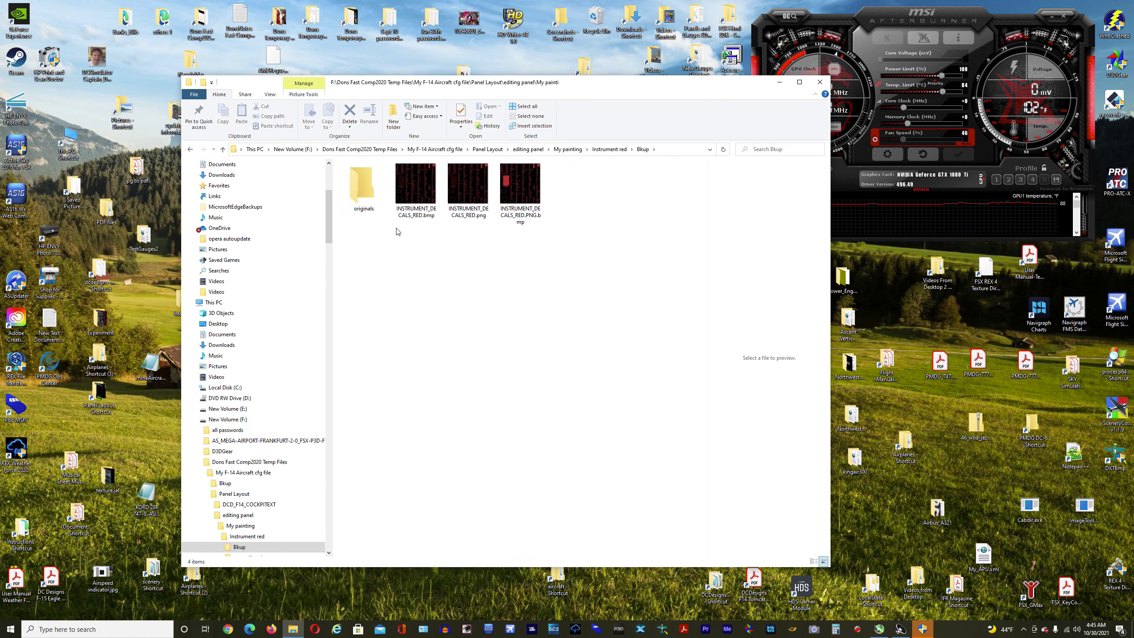
{"action": "left_click", "coordinate": [414, 177]}
{"action": "double_click", "coordinate": [415, 175]}
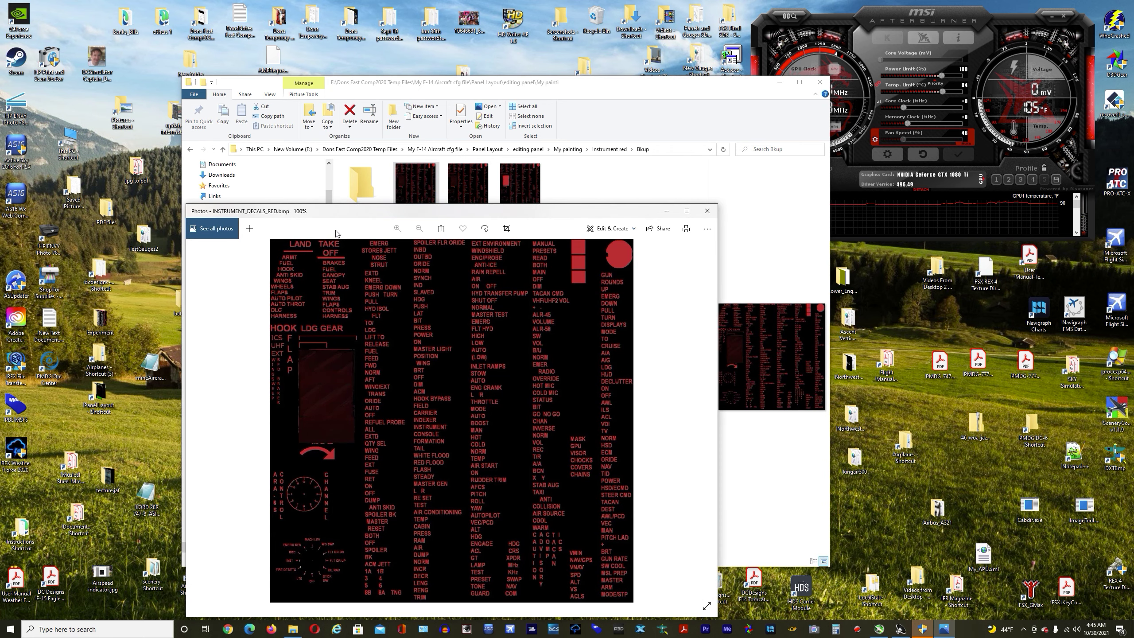
{"action": "left_click_drag", "start_coordinate": [356, 214], "coordinate": [275, 159]}
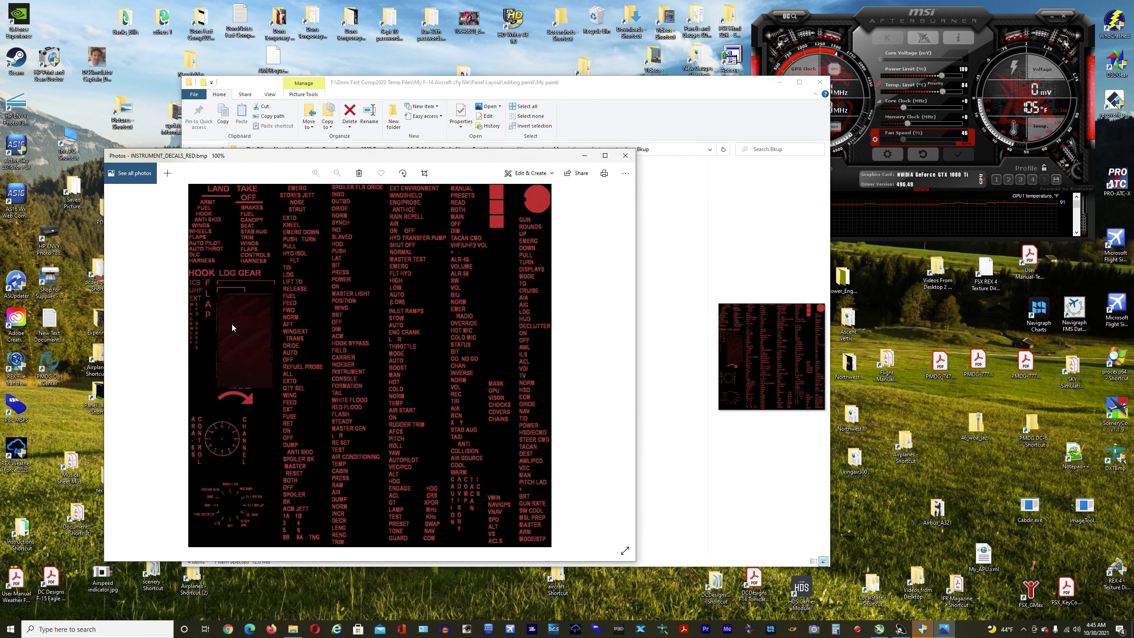
{"action": "left_click_drag", "start_coordinate": [402, 159], "coordinate": [477, 230]}
{"action": "left_click", "coordinate": [696, 227]}
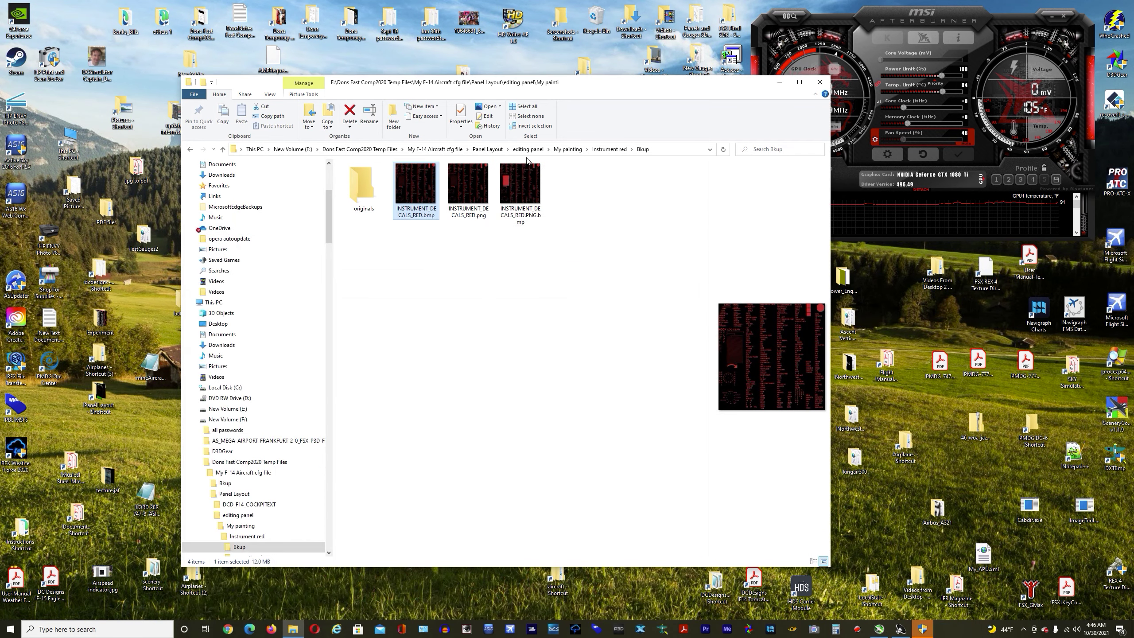
View INSTRUMENT_DECALS_RED.PNG.bmp from the Bkup folder in Photos and close the viewer
{"action": "left_click", "coordinate": [523, 188]}
{"action": "double_click", "coordinate": [520, 182]}
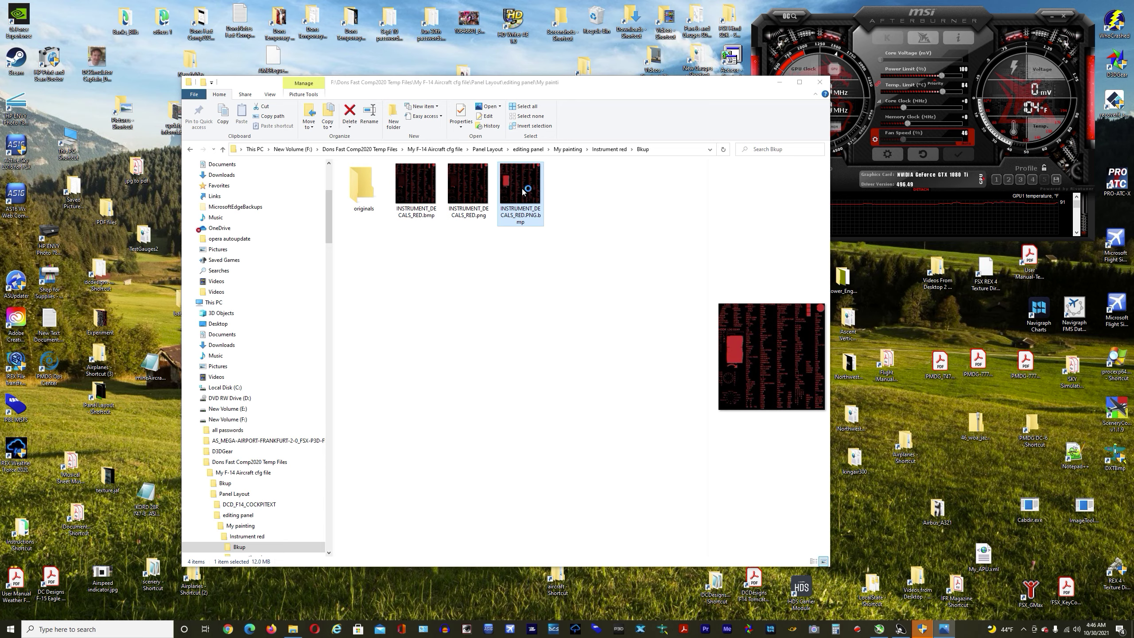
{"action": "mouse_move", "coordinate": [480, 218]}
{"action": "left_mouse_down"}
{"action": "mouse_move", "coordinate": [424, 145]}
{"action": "mouse_move", "coordinate": [425, 120]}
{"action": "mouse_move", "coordinate": [274, 209]}
{"action": "mouse_move", "coordinate": [174, 382]}
{"action": "mouse_move", "coordinate": [635, 164]}
{"action": "mouse_move", "coordinate": [474, 374]}
{"action": "mouse_move", "coordinate": [464, 232]}
{"action": "left_mouse_up"}
{"action": "left_click", "coordinate": [670, 227]}
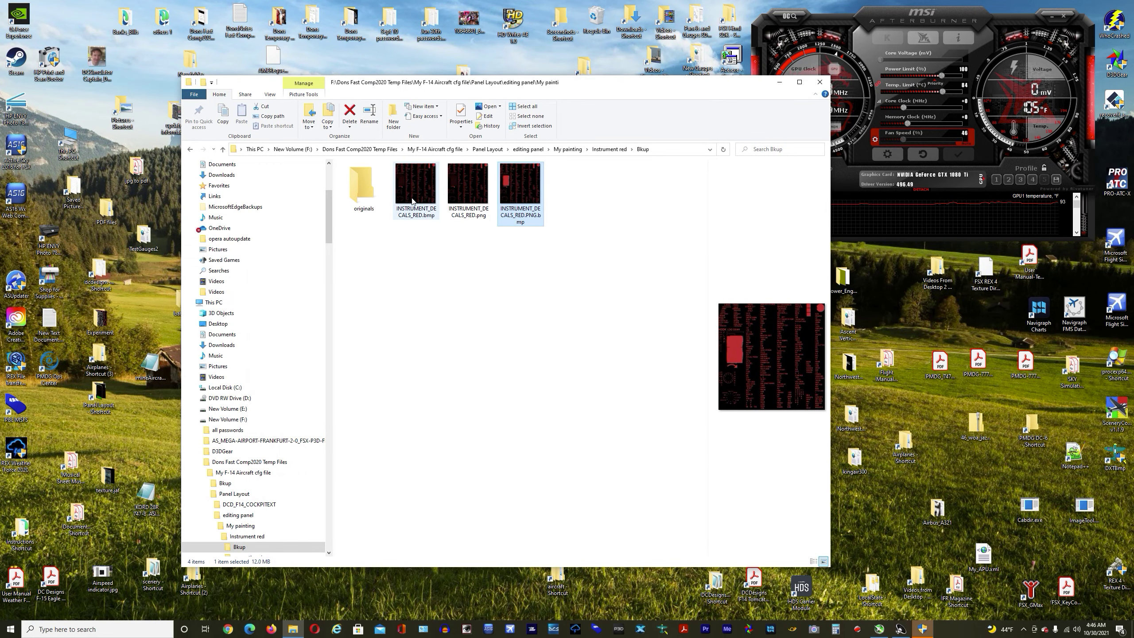
Open INSTRUMENT_DECALS_RED.bmp with One Photo Viewer and bring the viewer in front of the folder window
{"action": "right_click", "coordinate": [412, 201]}
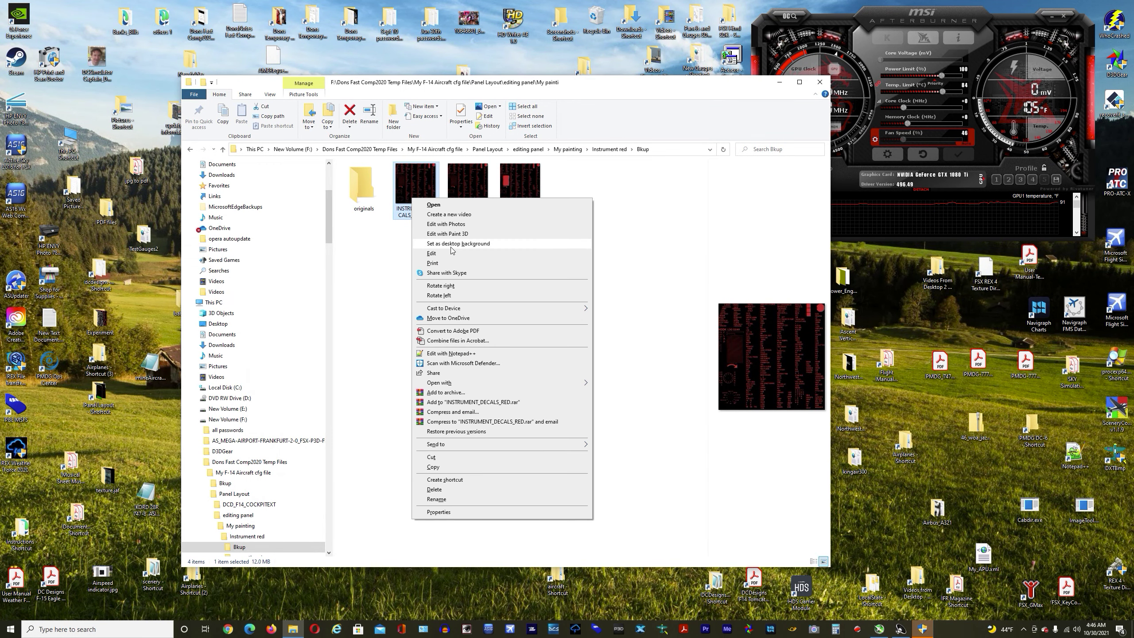
{"action": "mouse_move", "coordinate": [440, 384]}
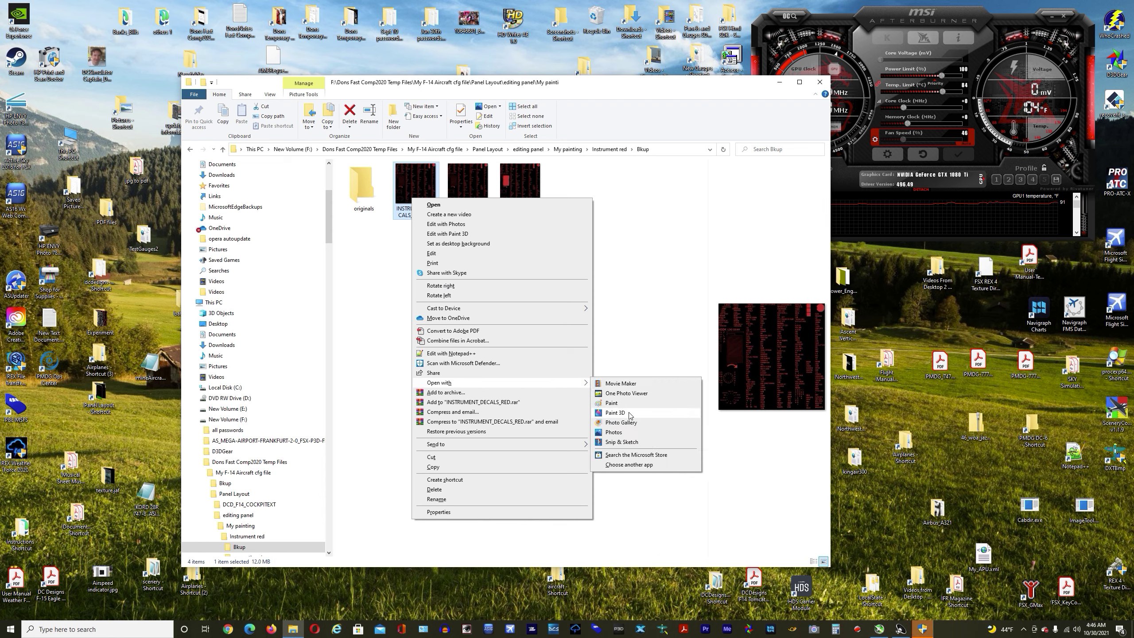
{"action": "left_click", "coordinate": [646, 394]}
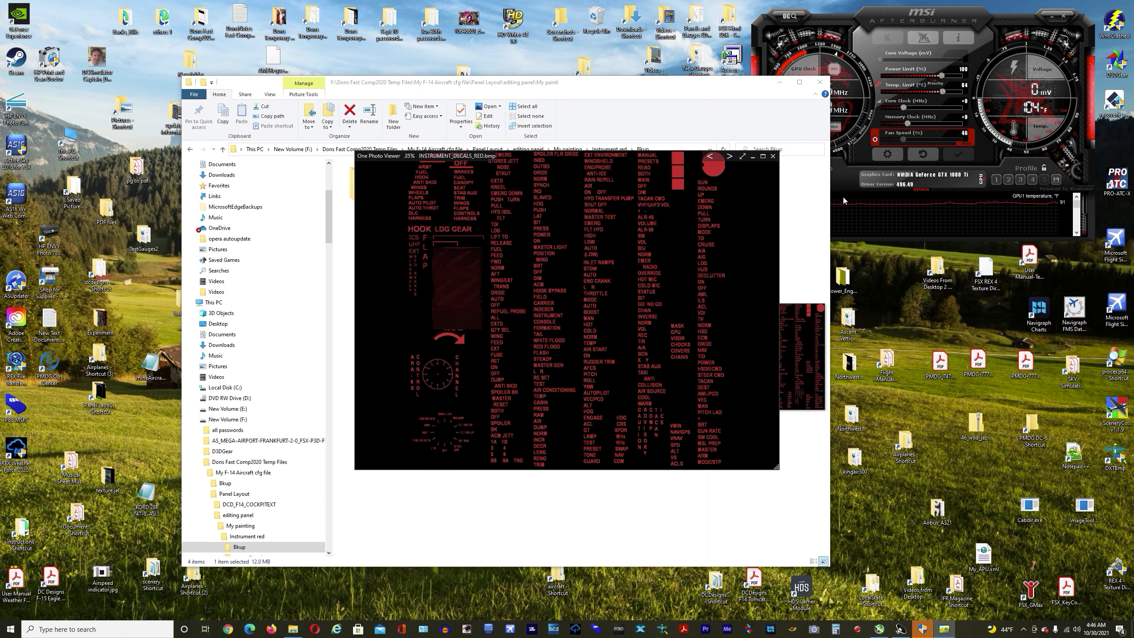
{"action": "left_click_drag", "start_coordinate": [605, 85], "coordinate": [433, 103]}
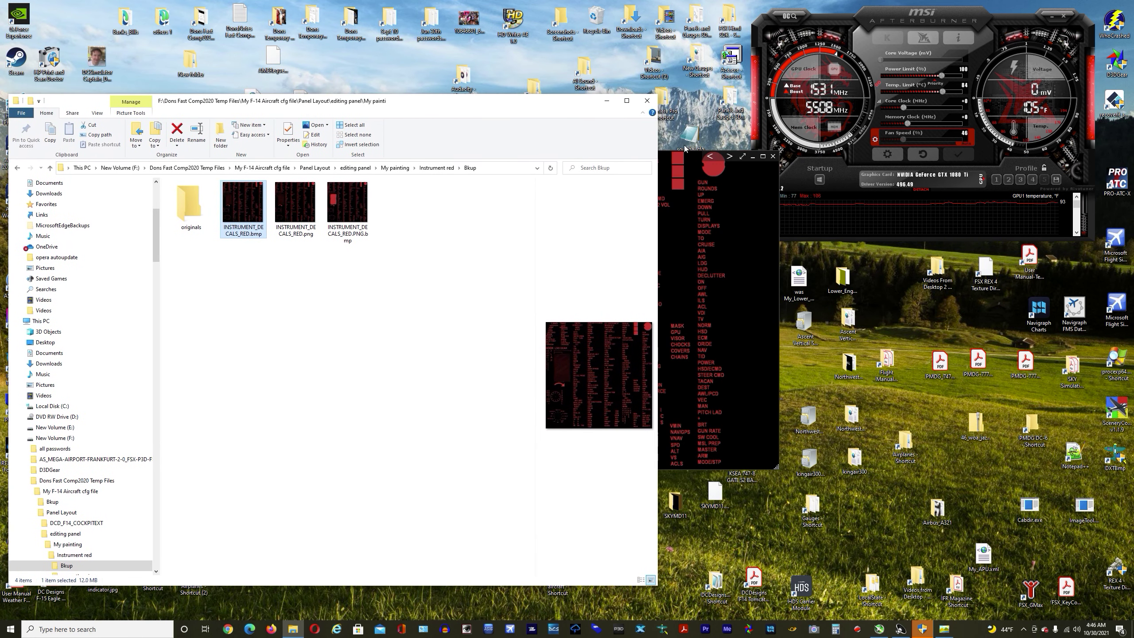
{"action": "left_click", "coordinate": [765, 210]}
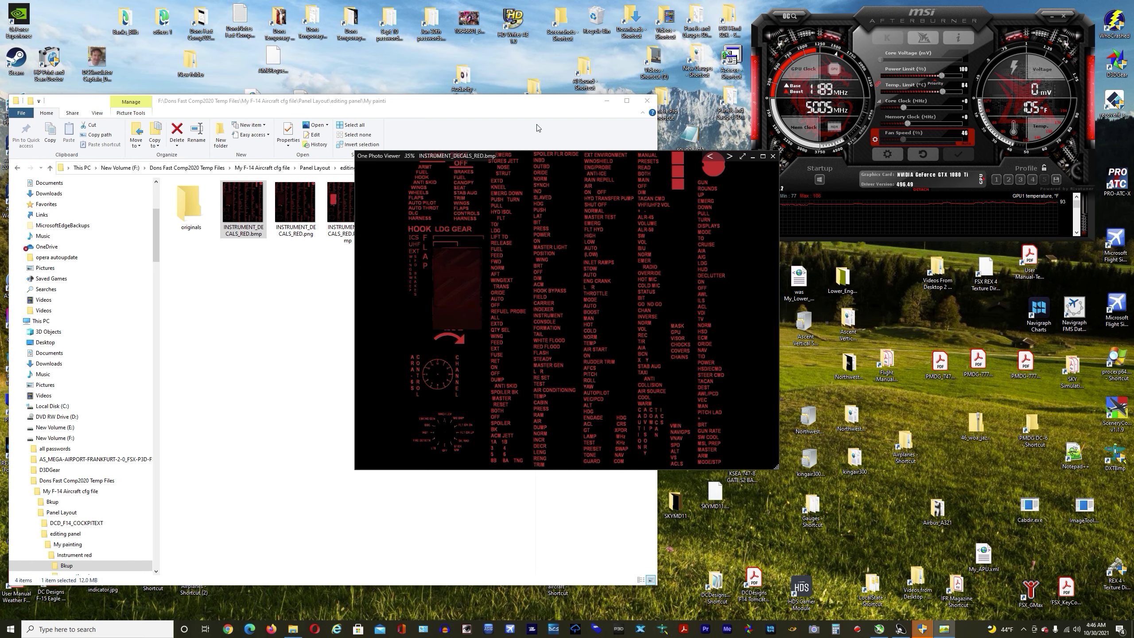
Flip between INSTRUMENT_DECALS_RED.bmp and INSTRUMENT_DECALS_RED.PNG.bmp to compare the rectangle below the HOOK and LDG GEAR lettering, then close the viewer
{"action": "key", "text": "Right"}
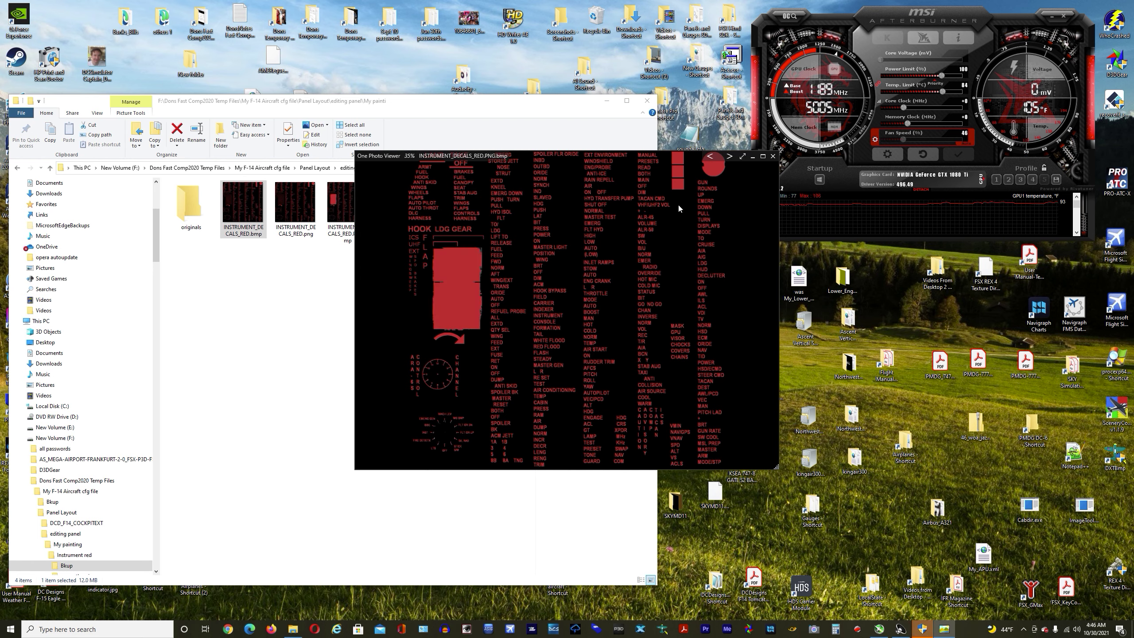
{"action": "key", "text": "Left"}
{"action": "key", "text": "Right"}
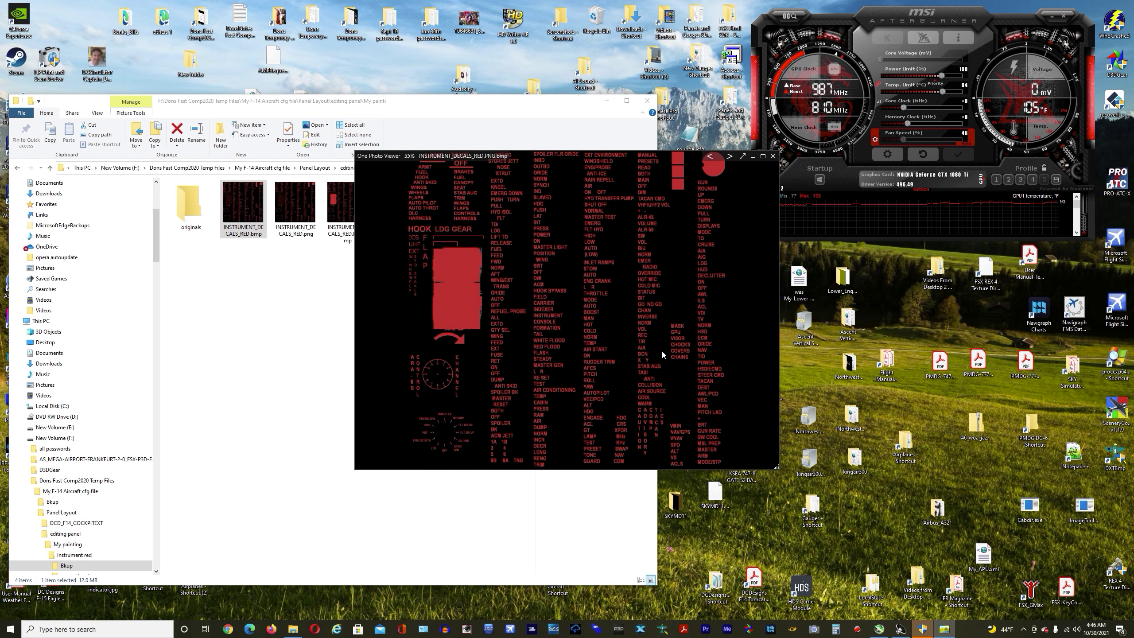
{"action": "key", "text": "Left"}
{"action": "key", "text": "Right"}
{"action": "key", "text": "Left"}
{"action": "key", "text": "Right"}
{"action": "key", "text": "Left"}
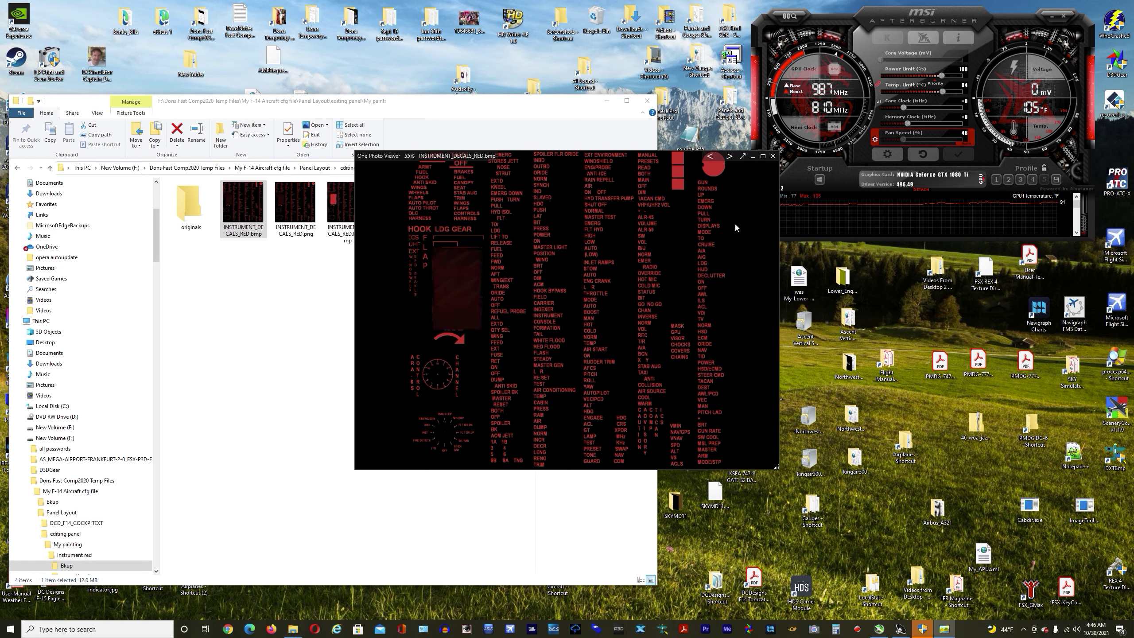
{"action": "key", "text": "Right"}
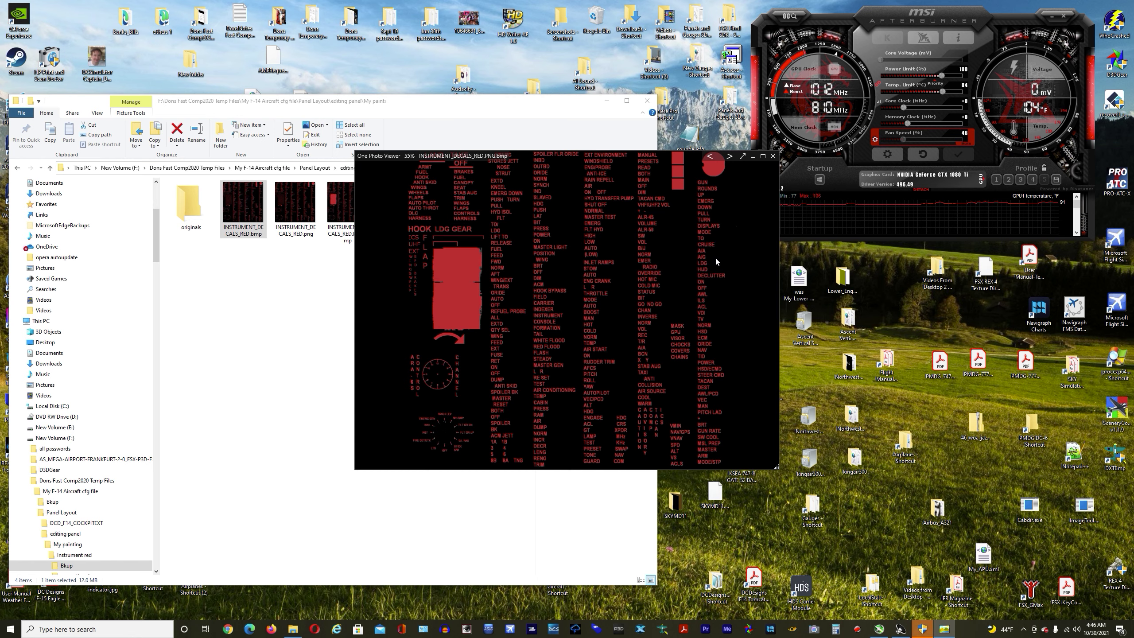
{"action": "key", "text": "Left"}
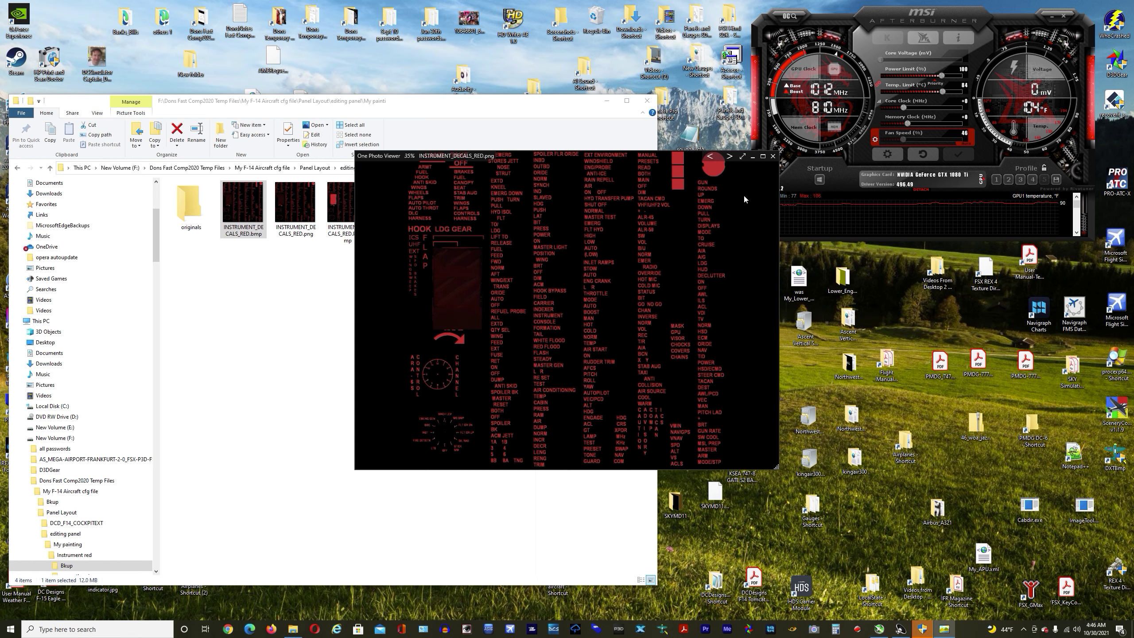
{"action": "left_click", "coordinate": [730, 158]}
{"action": "left_click", "coordinate": [731, 158]}
{"action": "left_click", "coordinate": [708, 159]}
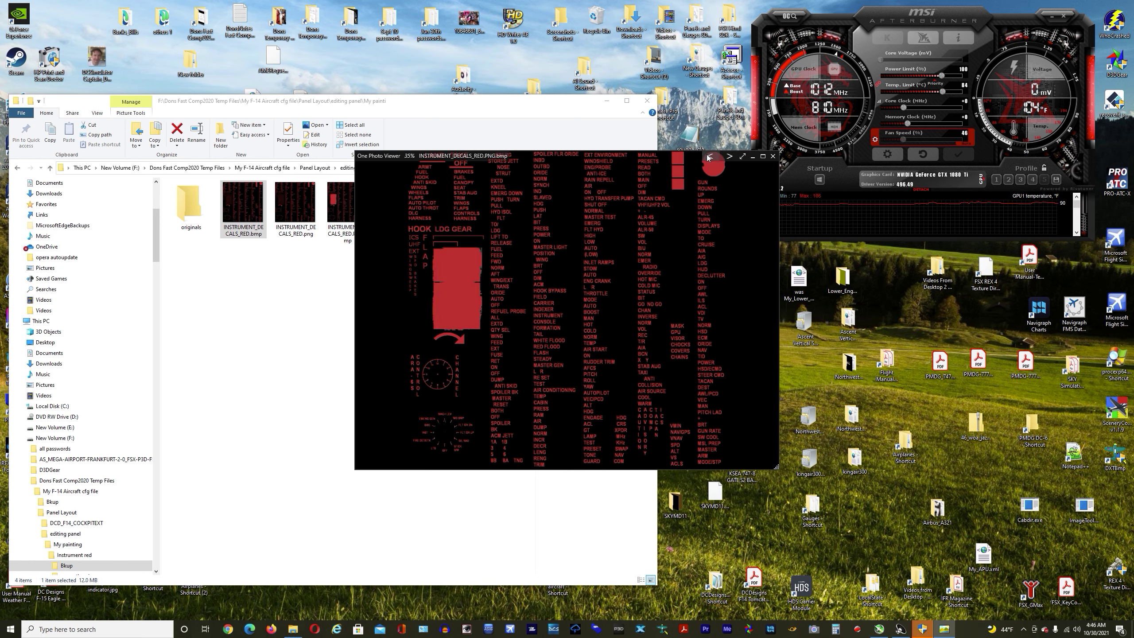
{"action": "left_click", "coordinate": [730, 158]}
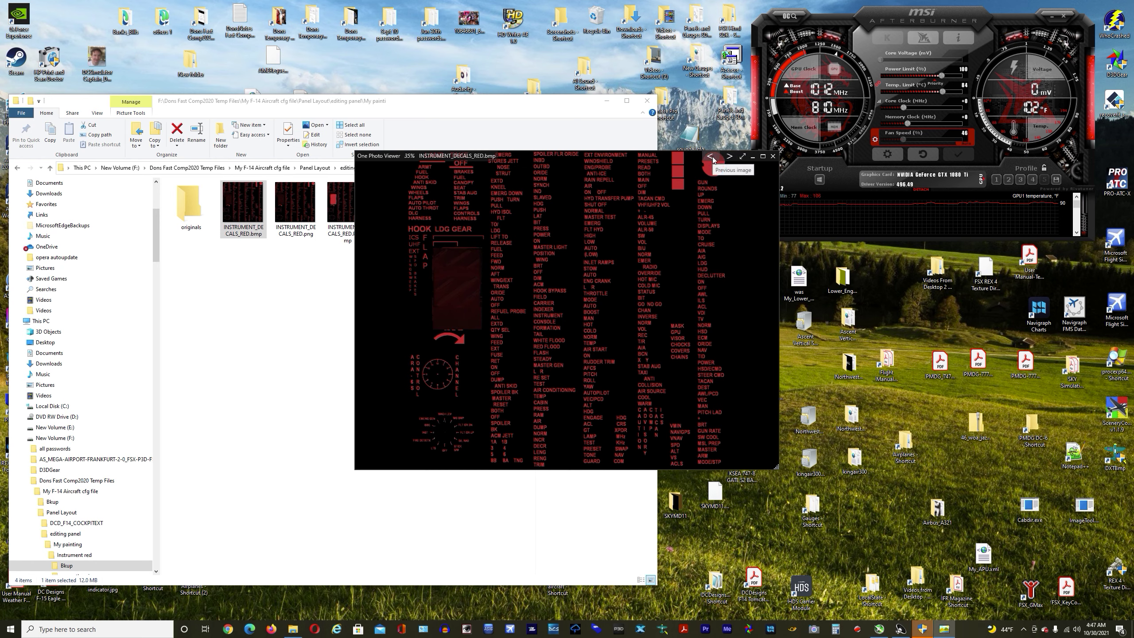
{"action": "left_click", "coordinate": [712, 158]}
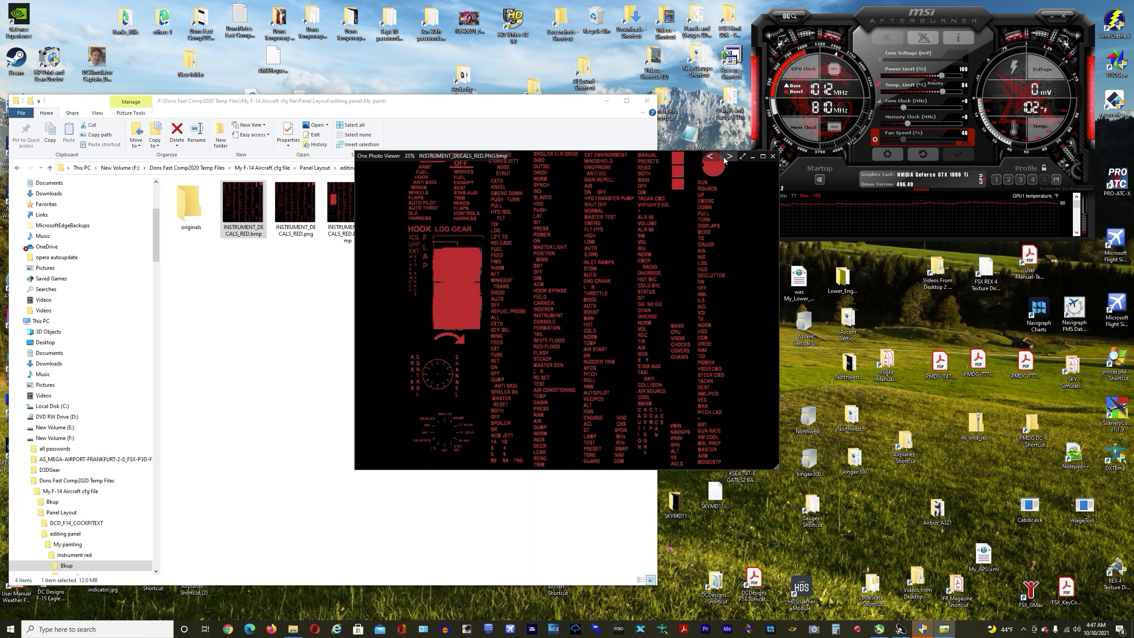
{"action": "left_click", "coordinate": [731, 157]}
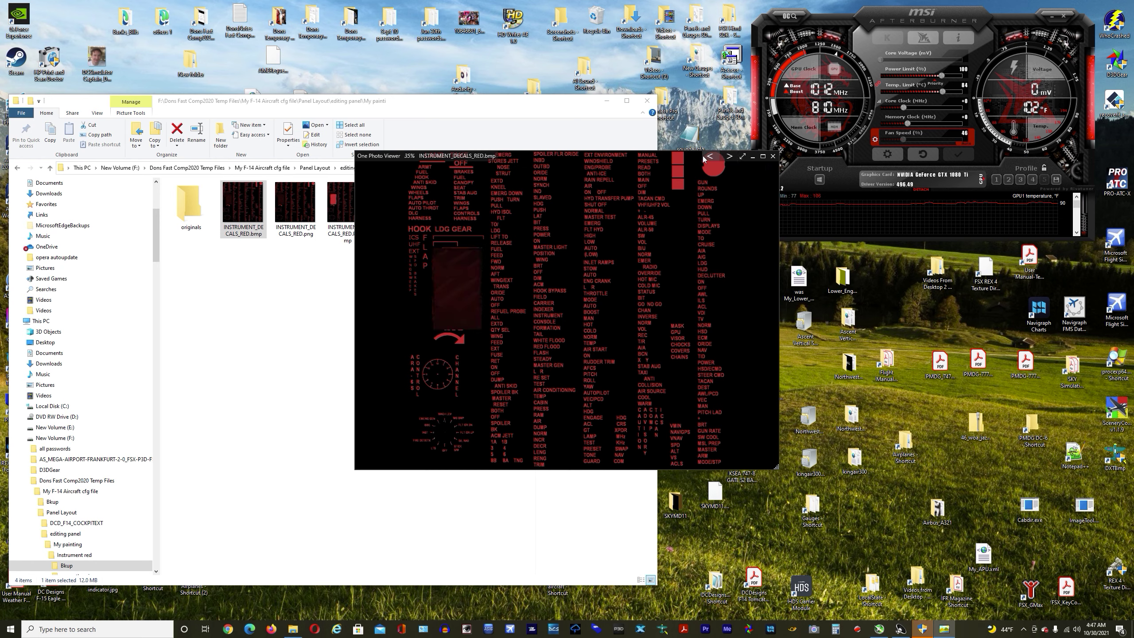
{"action": "left_click", "coordinate": [710, 158]}
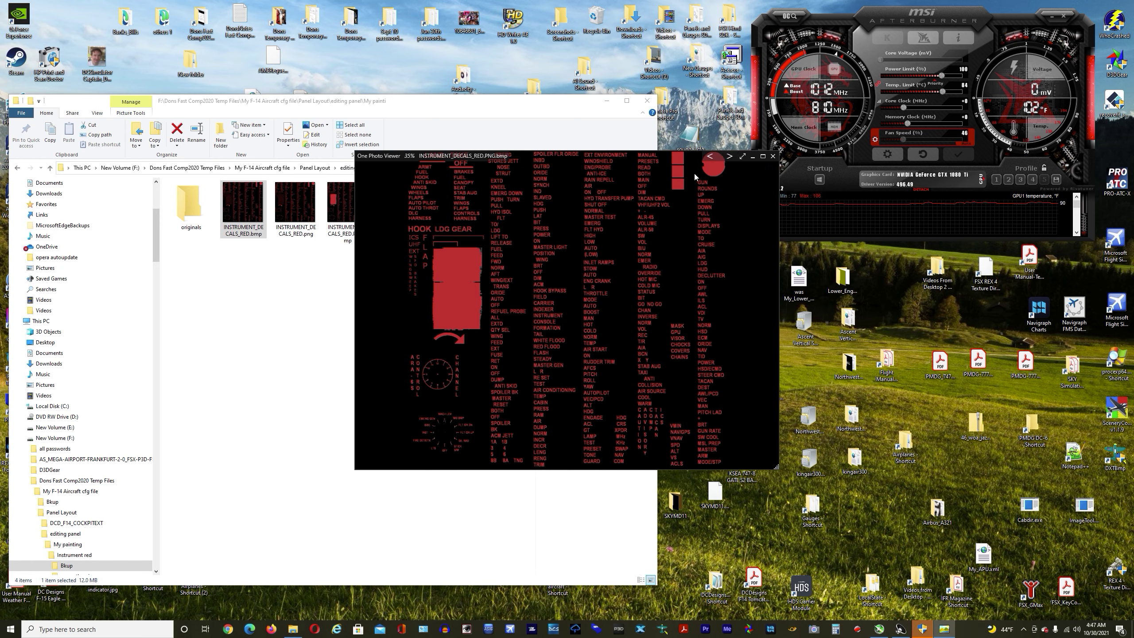
{"action": "left_click", "coordinate": [729, 156]}
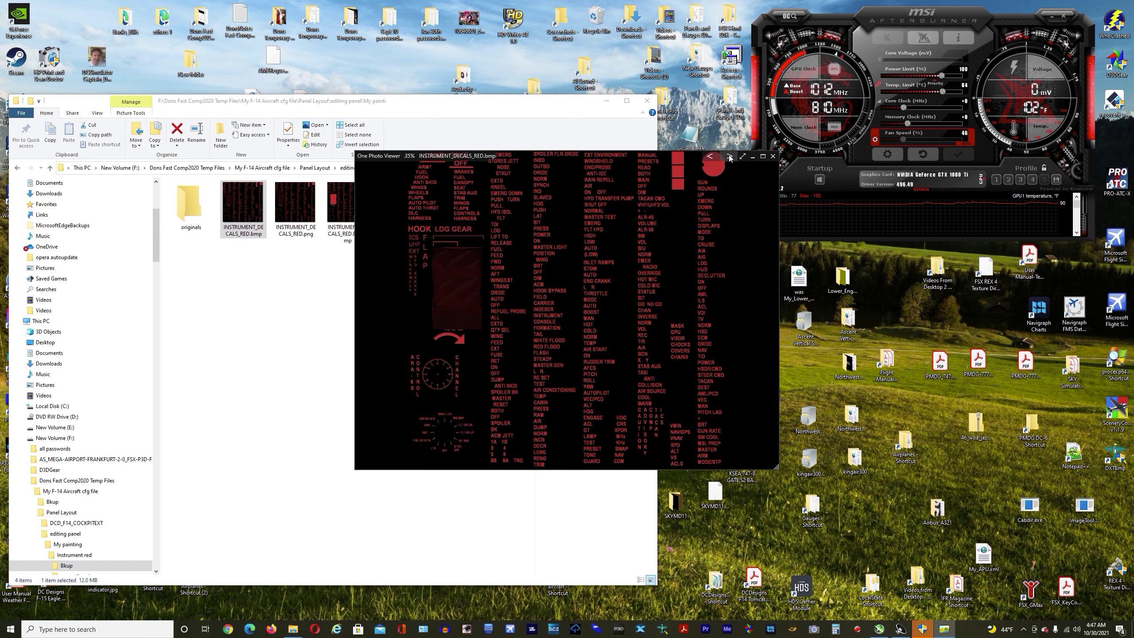
{"action": "left_click", "coordinate": [710, 157]}
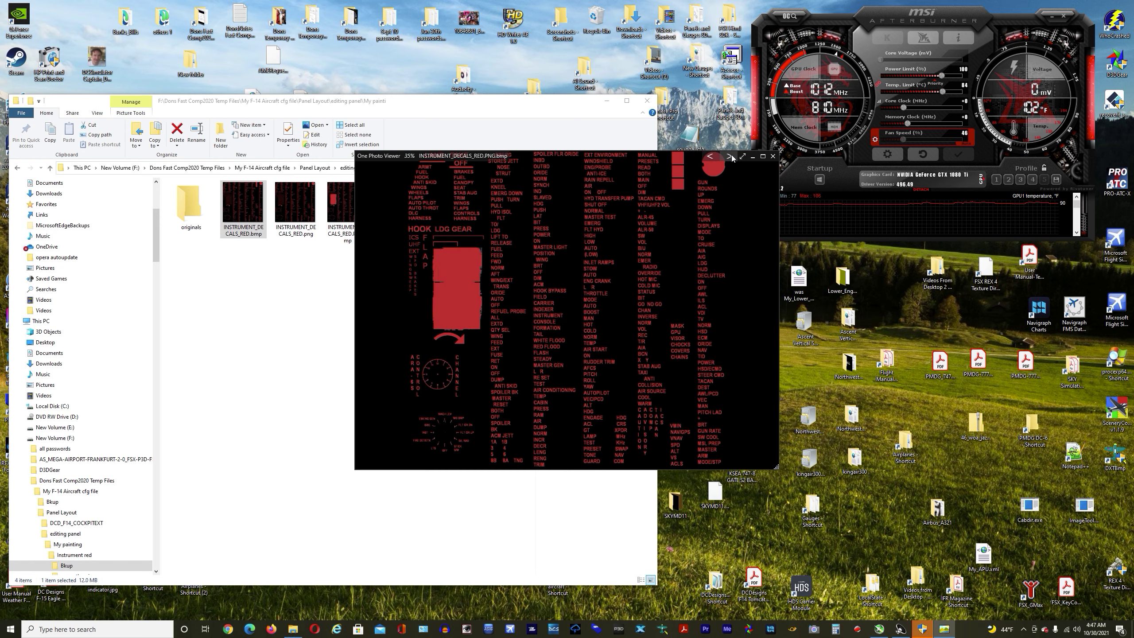
{"action": "left_click", "coordinate": [730, 156]}
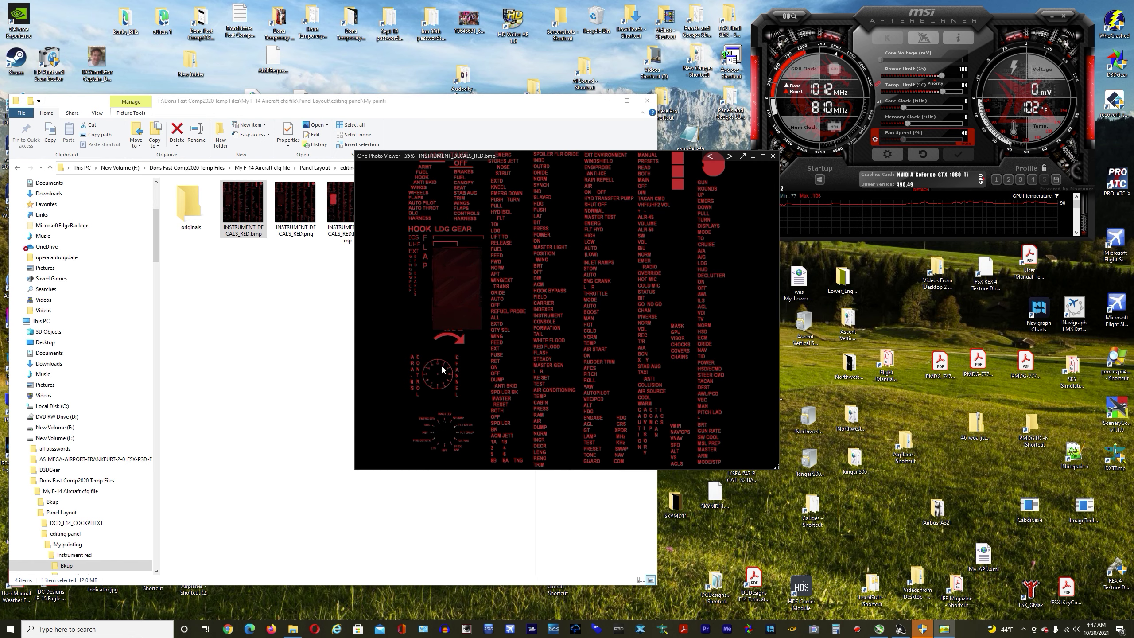
{"action": "left_click", "coordinate": [710, 157]}
{"action": "left_click", "coordinate": [707, 157]}
{"action": "left_click", "coordinate": [729, 156]}
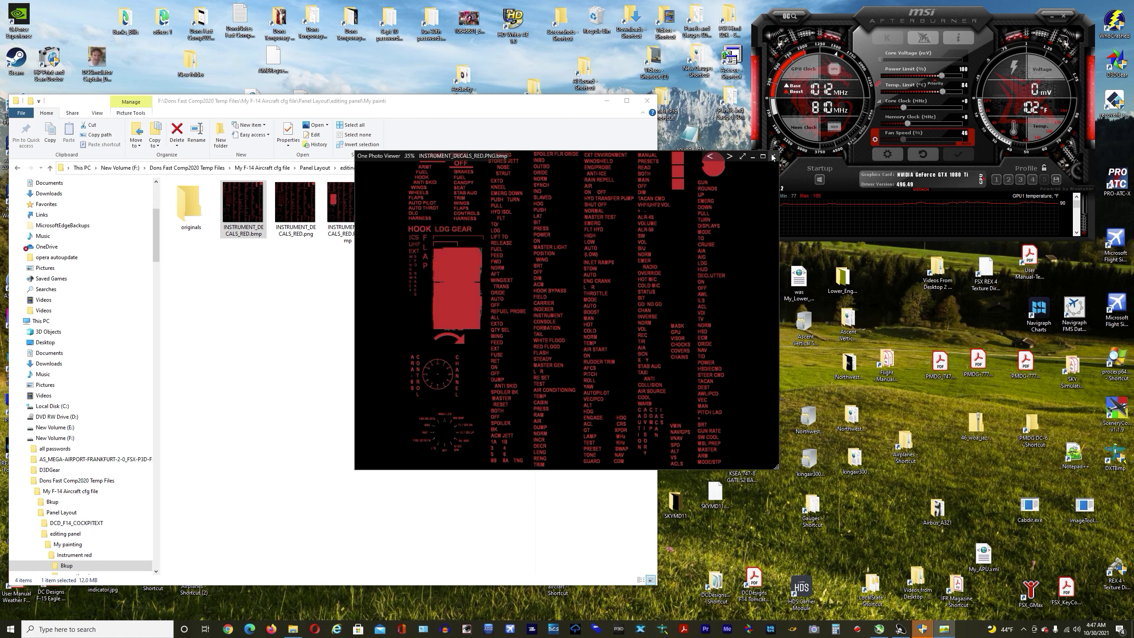
{"action": "left_click", "coordinate": [773, 156]}
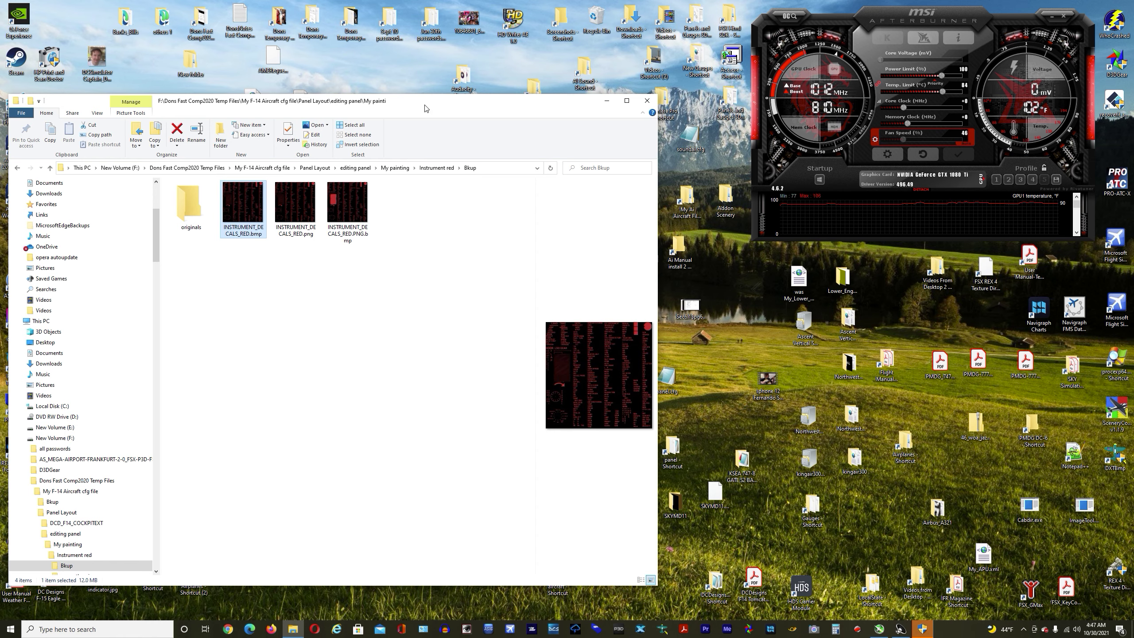
Copy the photo collage image from the desktop into the Bkup folder
{"action": "left_click_drag", "start_coordinate": [429, 103], "coordinate": [545, 103]}
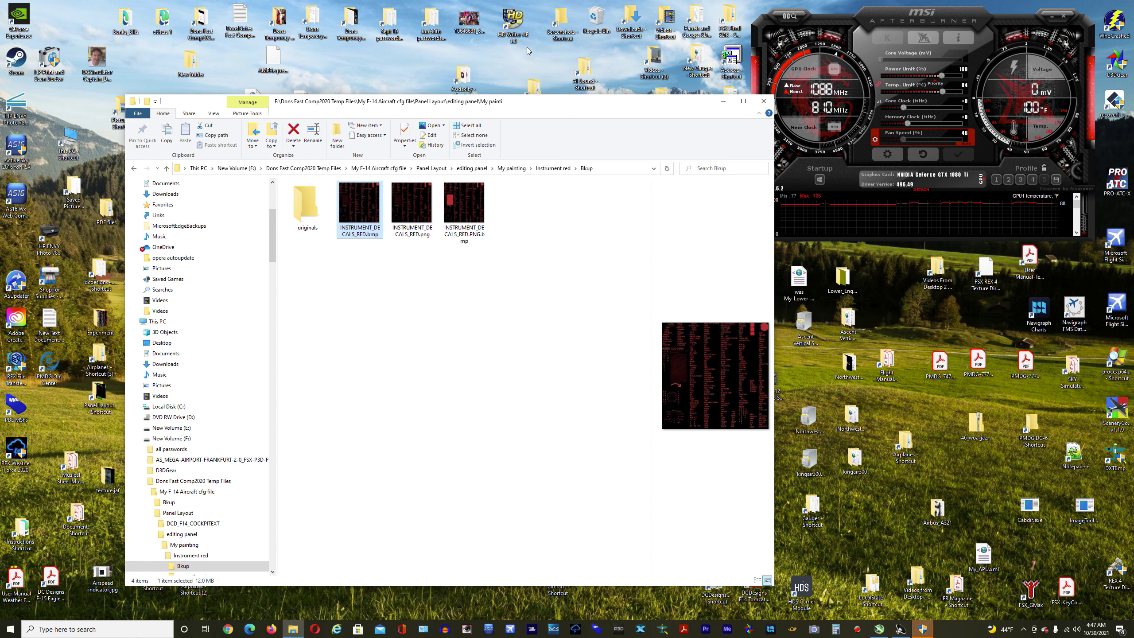
{"action": "left_click_drag", "start_coordinate": [467, 20], "coordinate": [458, 383]}
{"action": "right_click", "coordinate": [400, 449]}
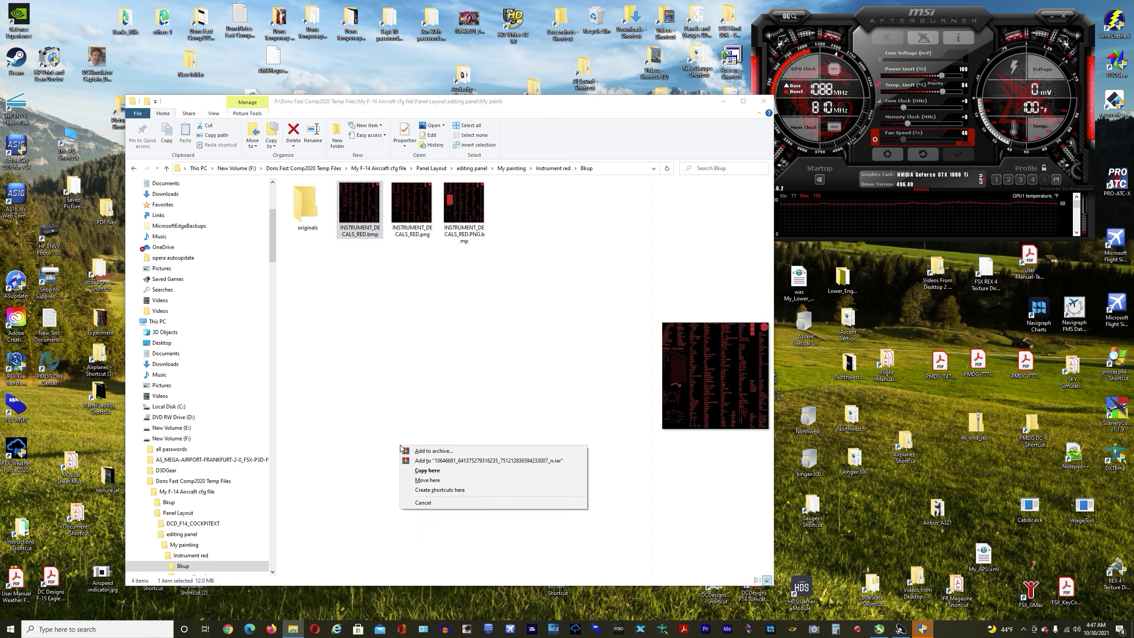
{"action": "left_click", "coordinate": [429, 469]}
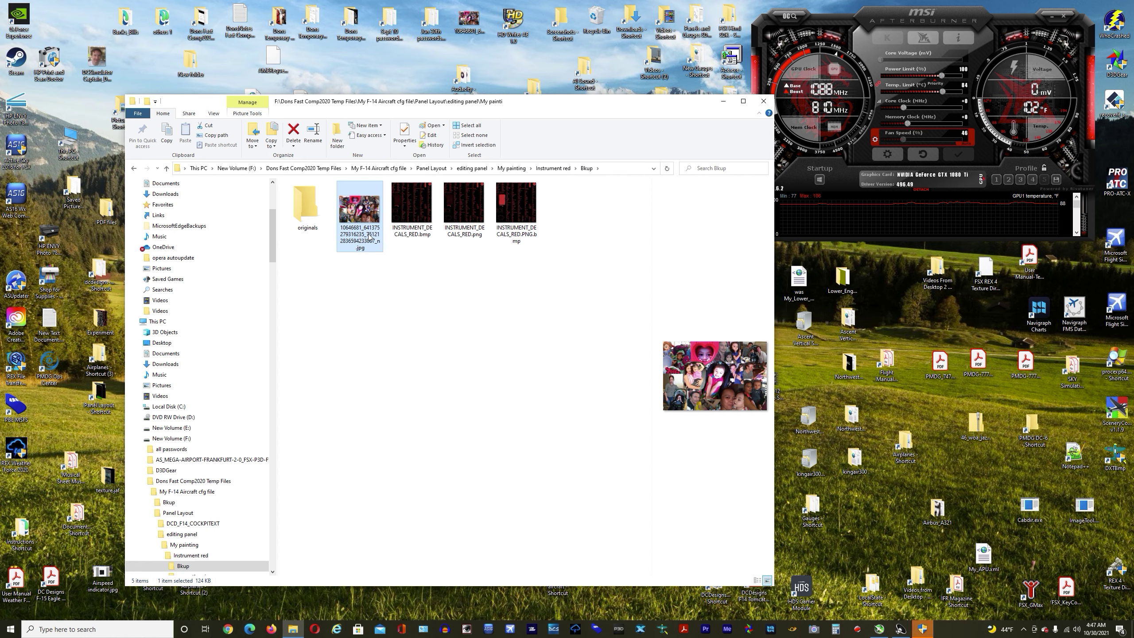
Rename the copied photo collage in the Bkup folder as ggg.jpg
{"action": "left_click", "coordinate": [369, 238]}
{"action": "key", "text": "BackSpace"}
{"action": "type", "text": "ggg"}
{"action": "left_click", "coordinate": [347, 324]}
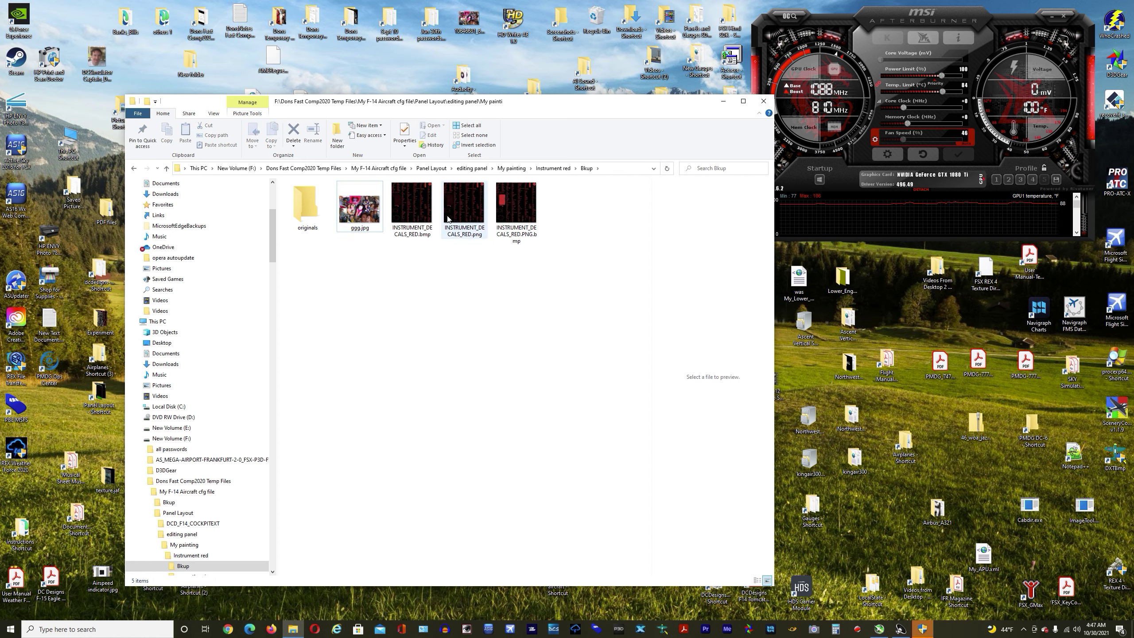
Open ggg.jpg in Paint, paste the copied desktop screenshot over the collage, and look over the pasted image
{"action": "right_click", "coordinate": [371, 208]}
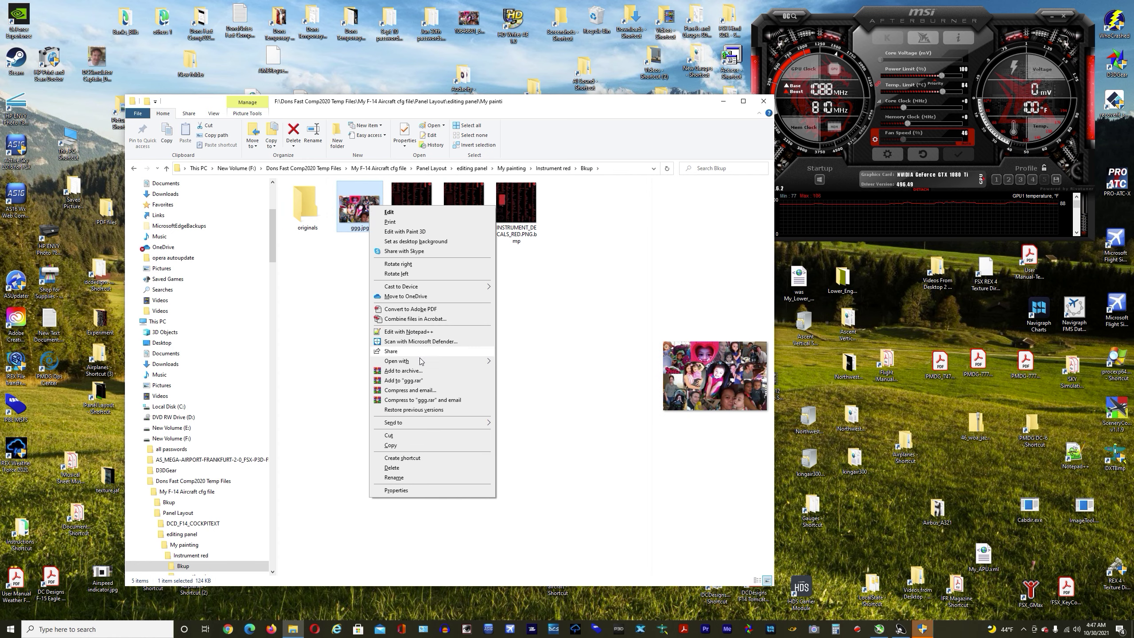
{"action": "mouse_move", "coordinate": [420, 361]}
{"action": "left_click", "coordinate": [560, 392]}
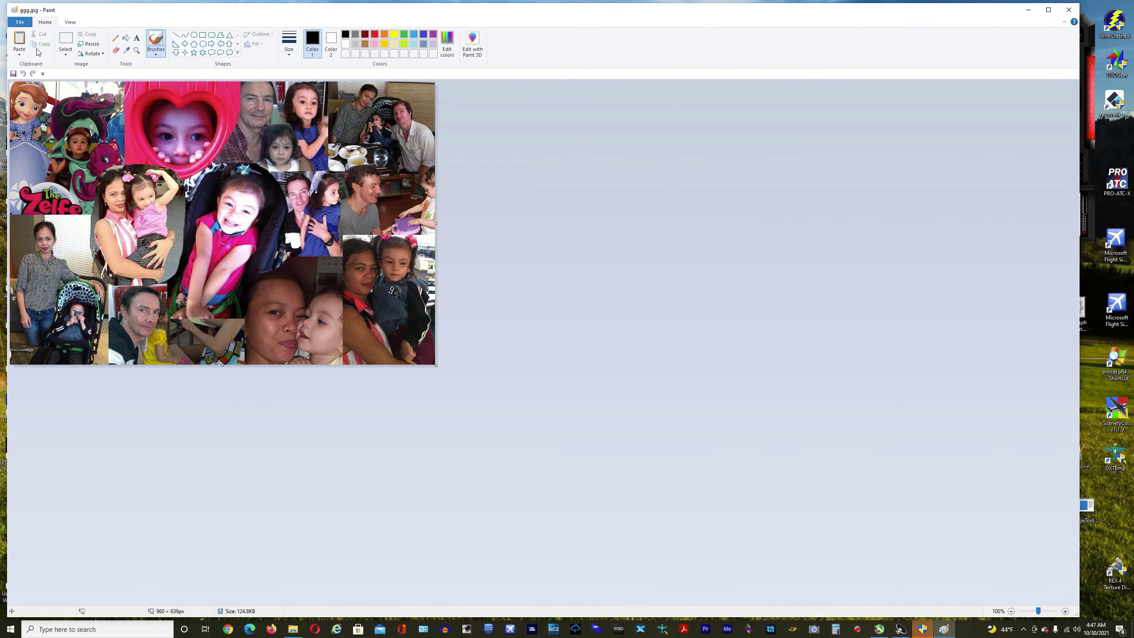
{"action": "left_click", "coordinate": [19, 53]}
{"action": "left_click", "coordinate": [30, 65]}
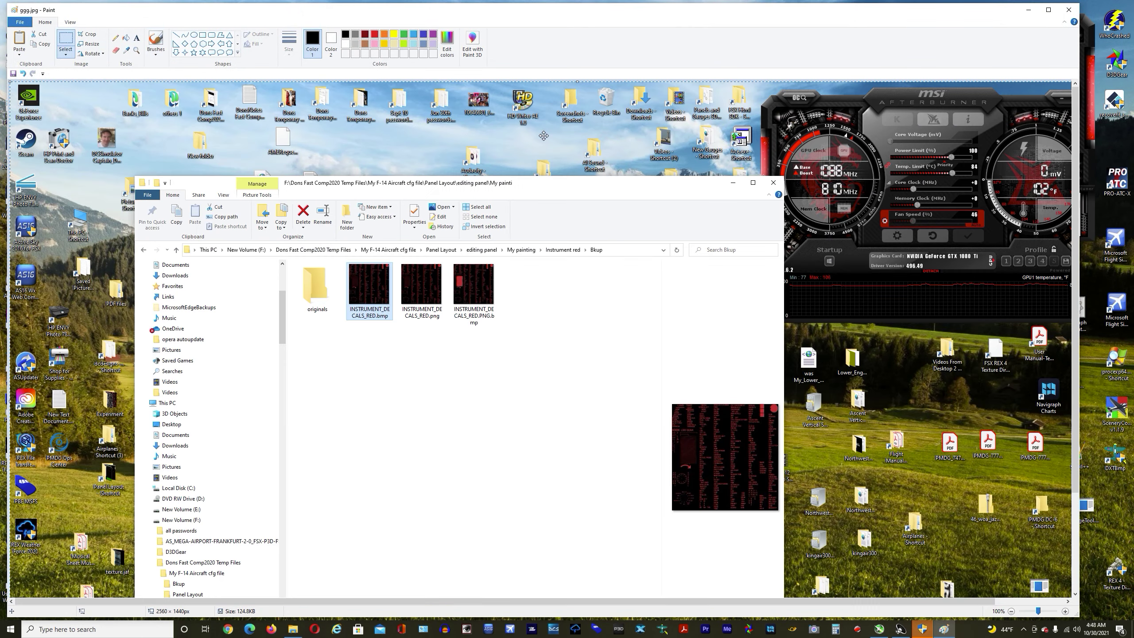
{"action": "left_click_drag", "start_coordinate": [524, 3], "coordinate": [551, 4]}
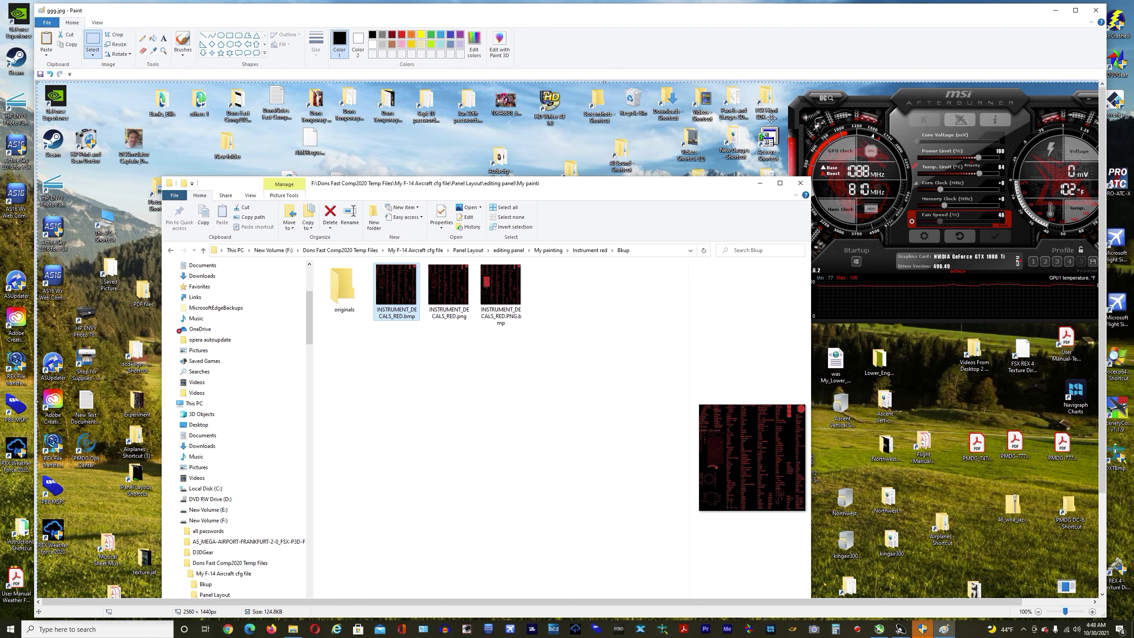
{"action": "scroll", "coordinate": [821, 247], "scroll_direction": "down", "scroll_amount": 5}
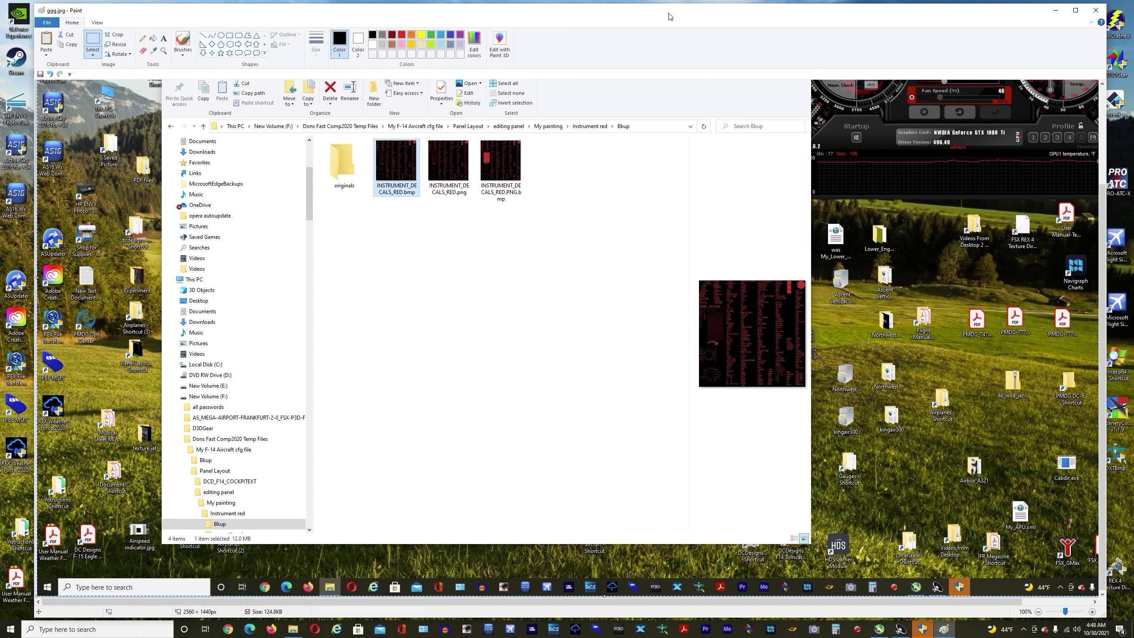
Close Paint and discard the unsaved screenshot pasted into ggg.jpg
{"action": "left_click_drag", "start_coordinate": [670, 17], "coordinate": [692, 60]}
{"action": "left_click_drag", "start_coordinate": [988, 60], "coordinate": [903, 66]}
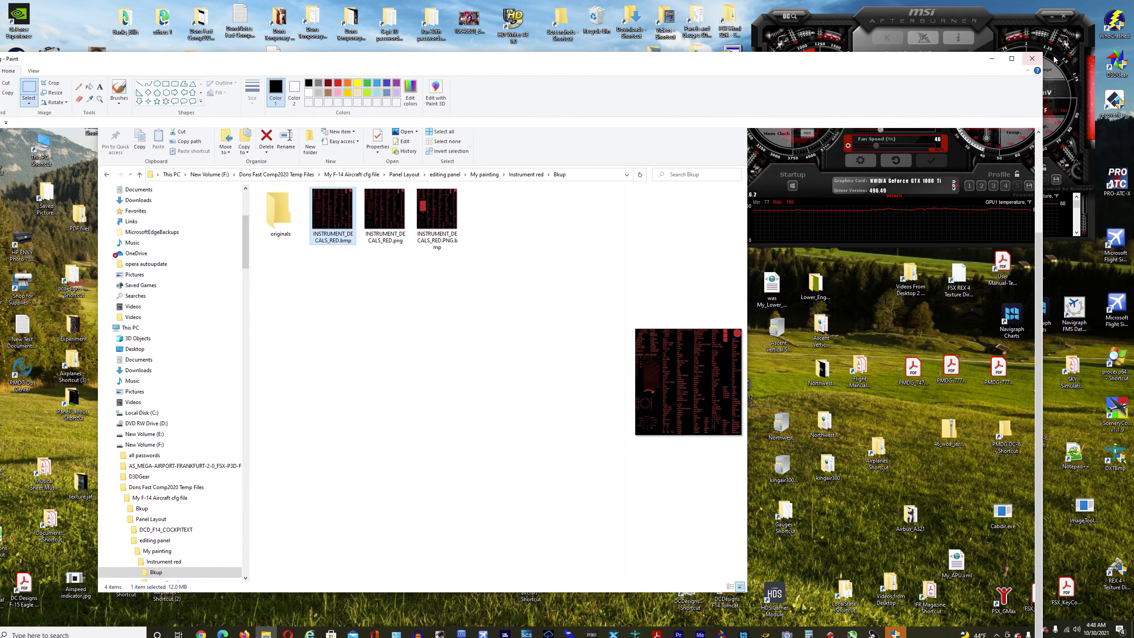
{"action": "left_click", "coordinate": [1031, 59]}
{"action": "left_click", "coordinate": [521, 379]}
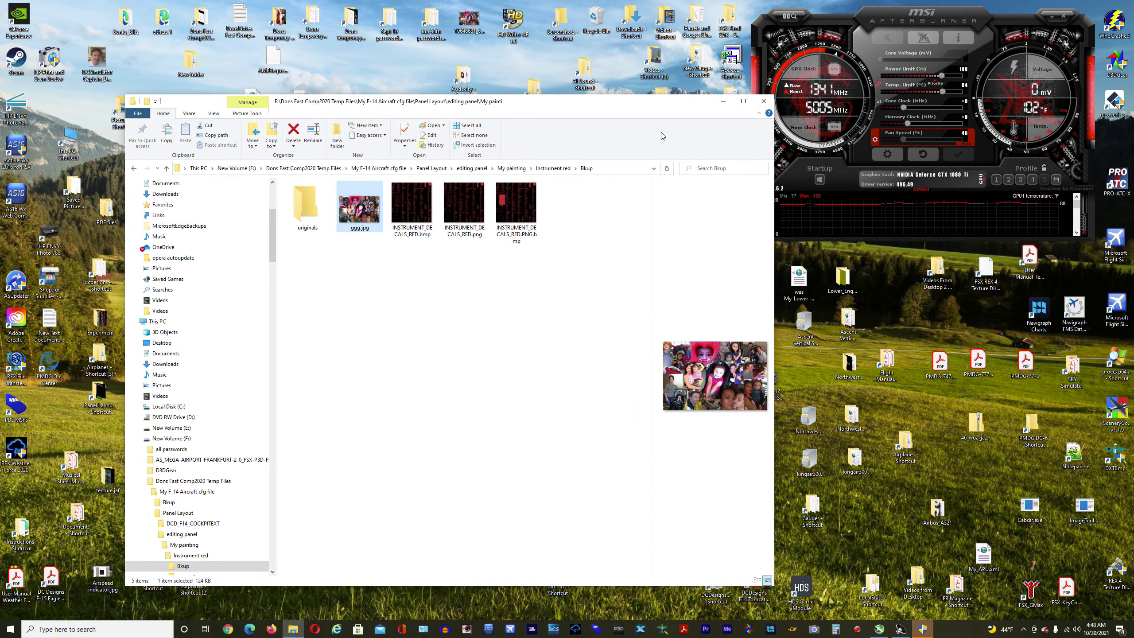
Reopen ggg.jpg in Paint to check the photo collage, and close it without saving
{"action": "left_click_drag", "start_coordinate": [588, 104], "coordinate": [651, 103]}
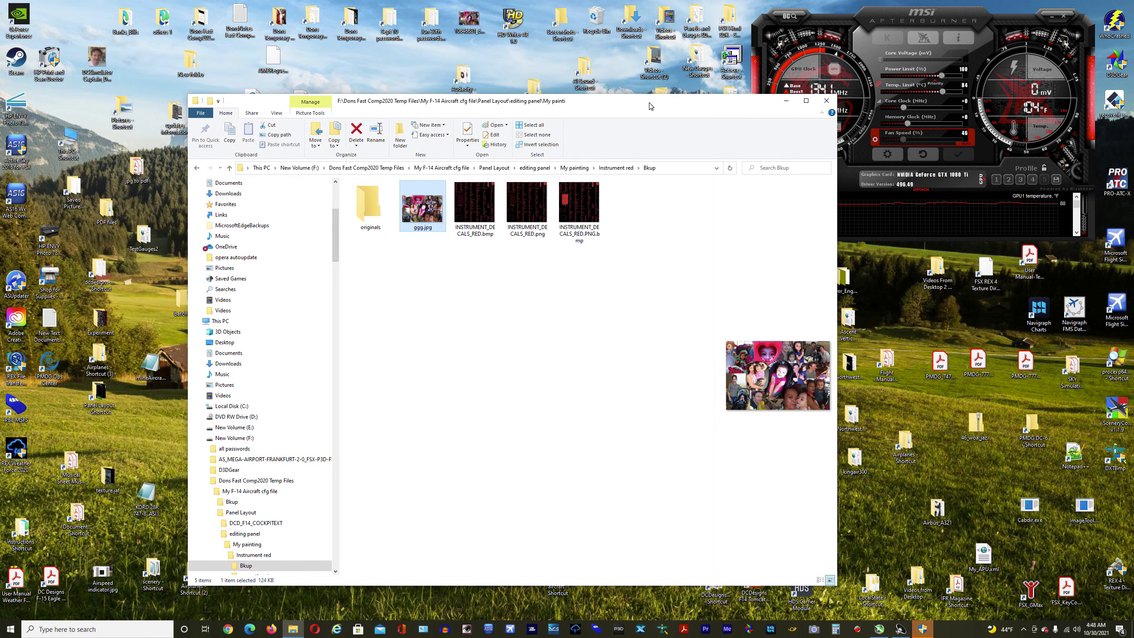
{"action": "double_click", "coordinate": [415, 205]}
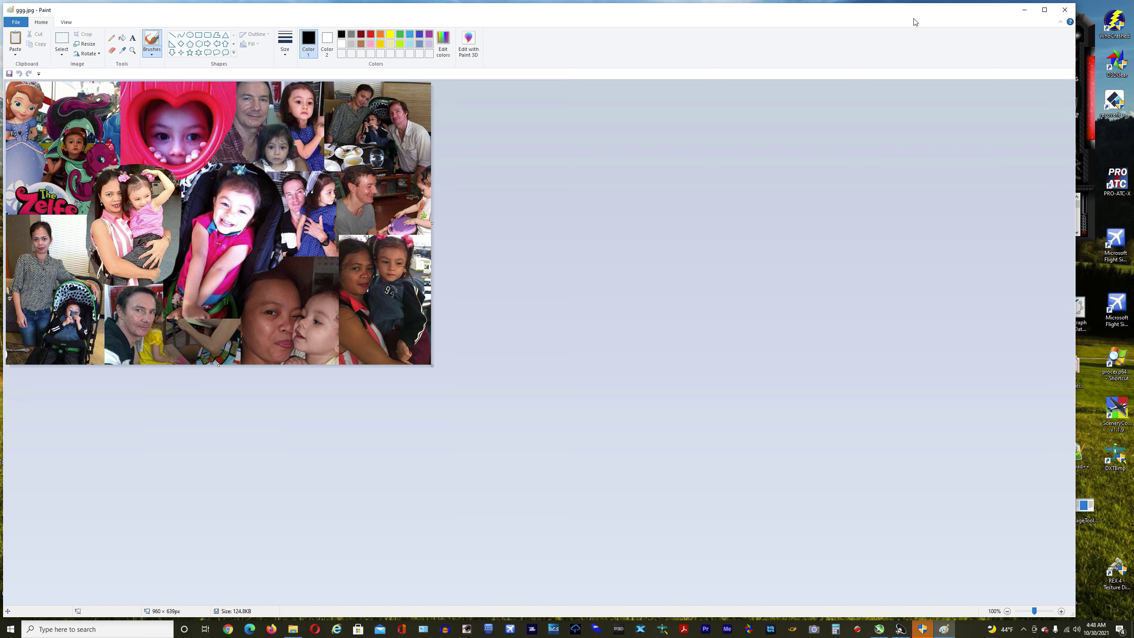
{"action": "left_click", "coordinate": [1065, 10]}
{"action": "left_click", "coordinate": [476, 296]}
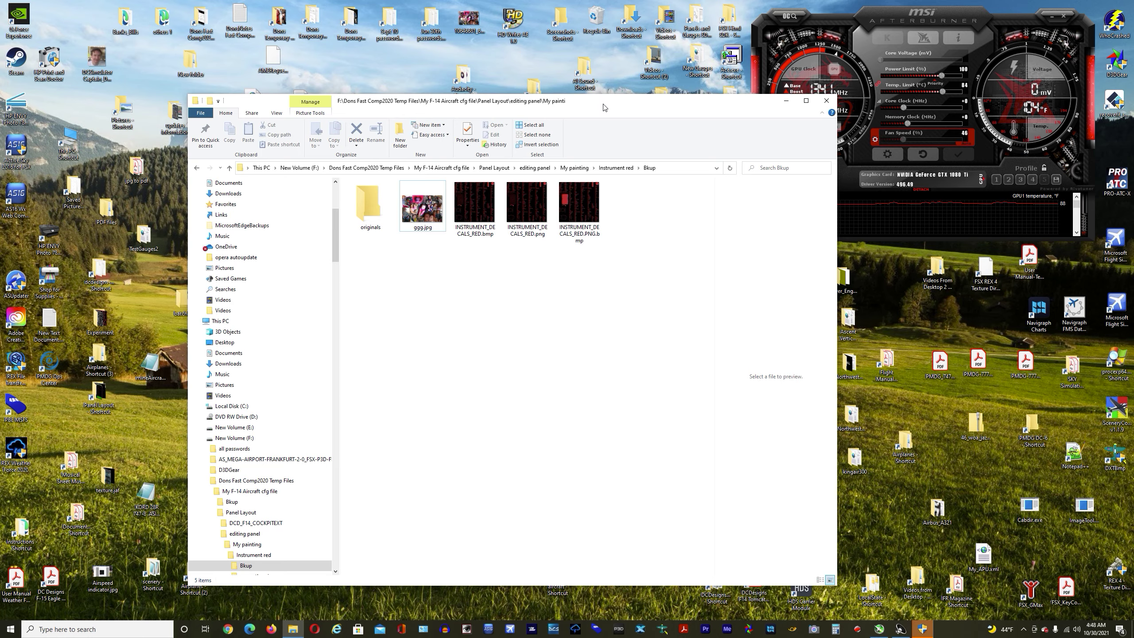
Delete ggg.jpg from the Bkup folder
{"action": "left_click_drag", "start_coordinate": [603, 107], "coordinate": [616, 140]}
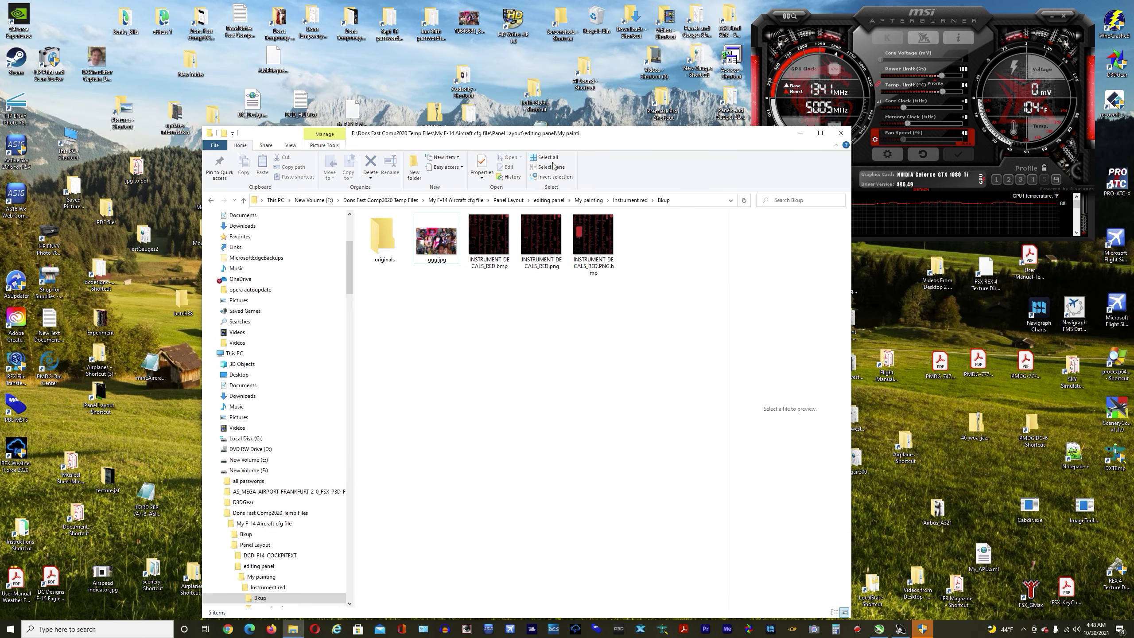
{"action": "right_click", "coordinate": [435, 248]}
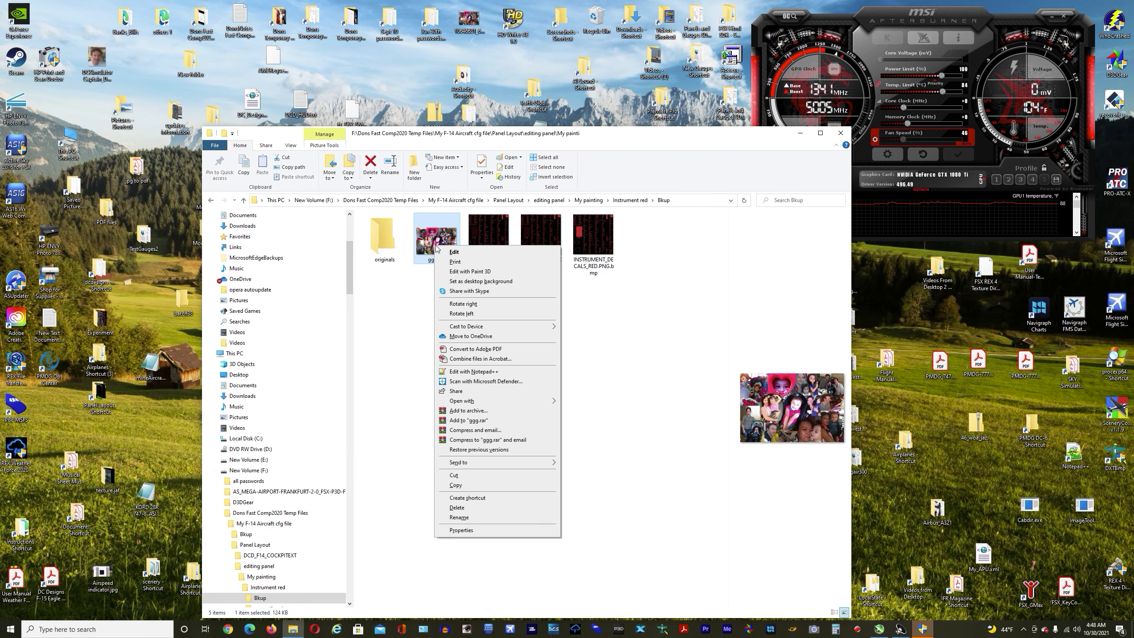
{"action": "left_click", "coordinate": [459, 507]}
{"action": "left_click_drag", "start_coordinate": [698, 128], "coordinate": [724, 117]}
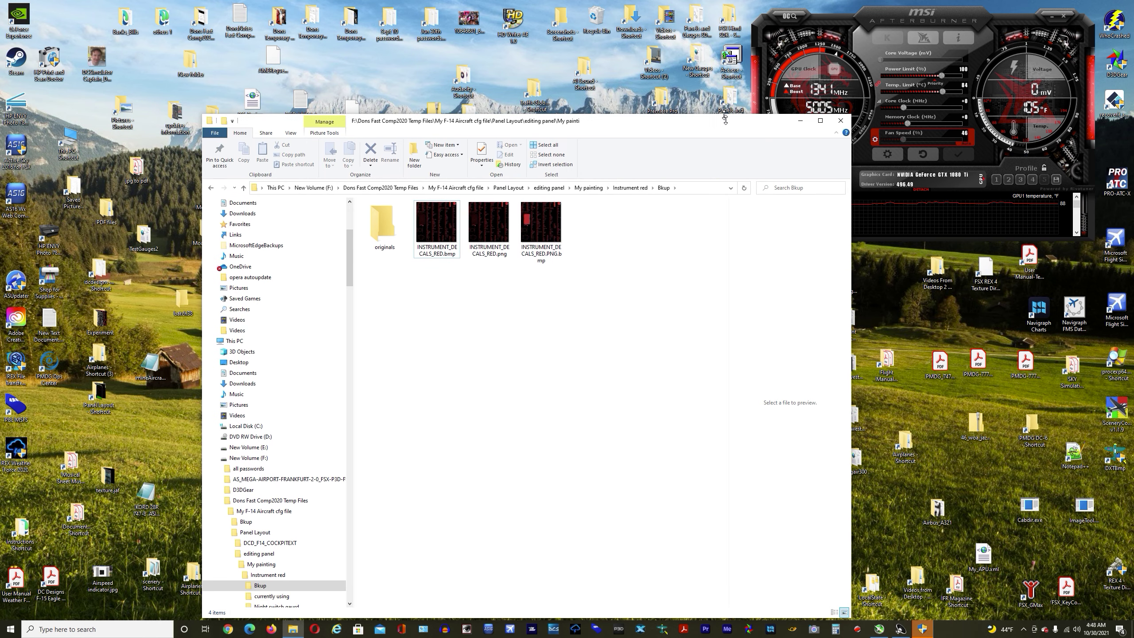
Preview the INSTRUMENT_DECALS_RED image versions in the Bkup folder, return to the Instrument red folder, and close the window
{"action": "left_click", "coordinate": [432, 251]}
{"action": "left_click", "coordinate": [364, 337]}
{"action": "left_click", "coordinate": [497, 227]}
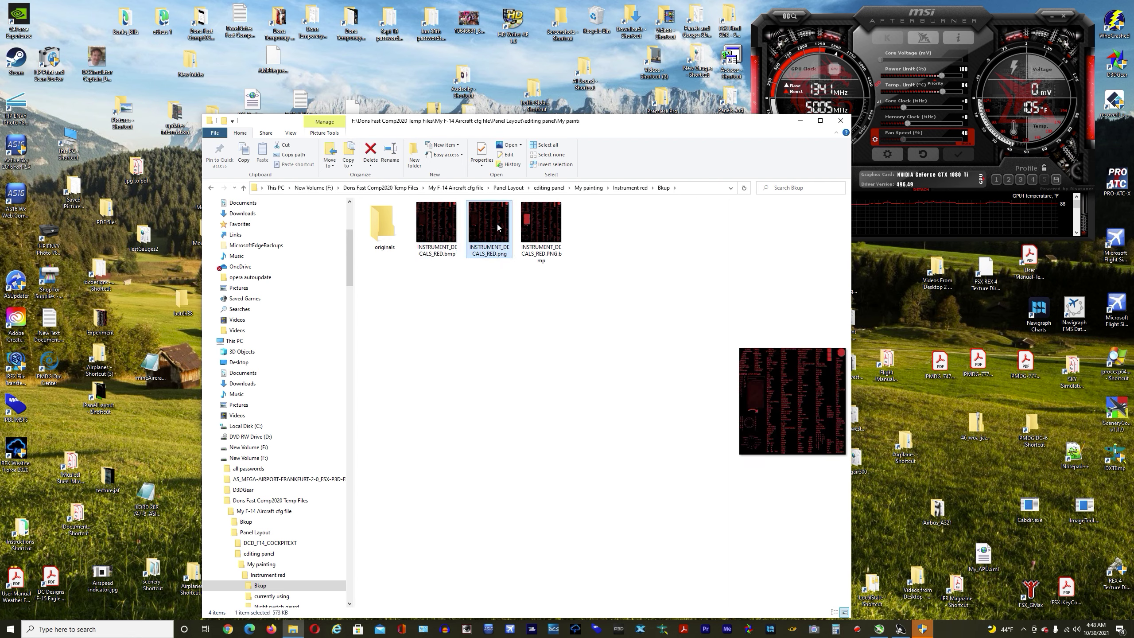
{"action": "left_click", "coordinate": [534, 223]}
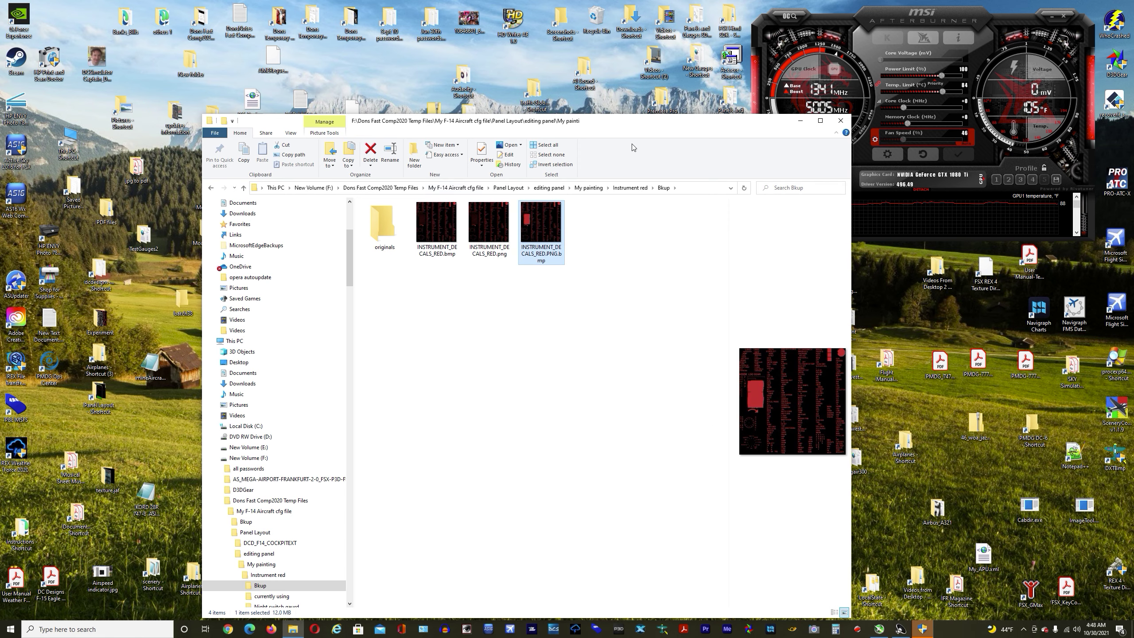
{"action": "left_click_drag", "start_coordinate": [638, 124], "coordinate": [653, 95]}
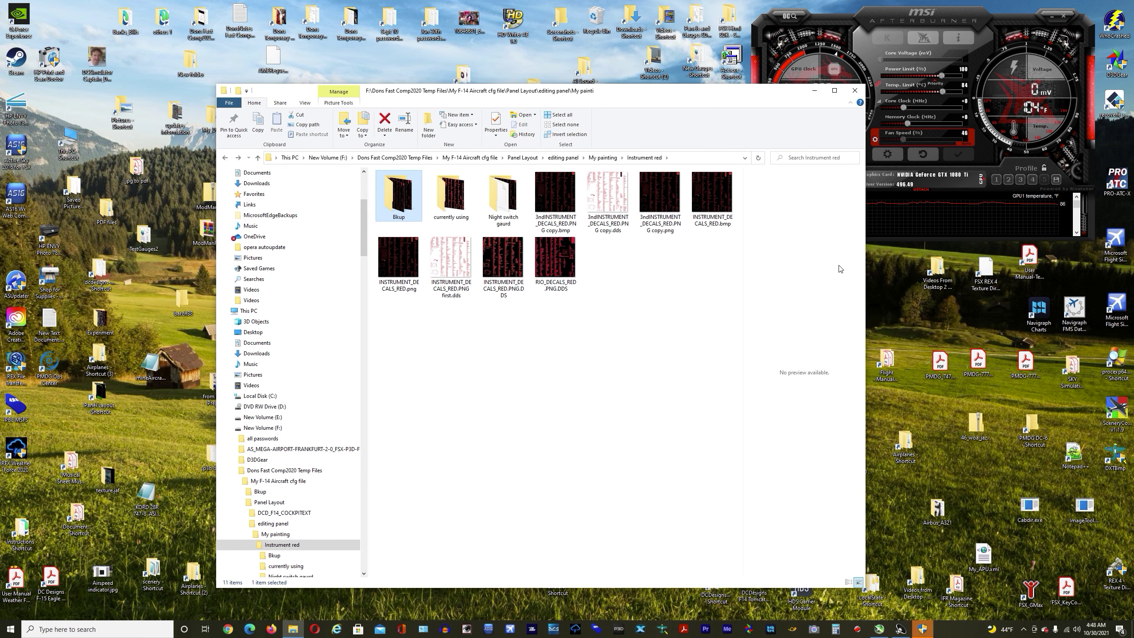
{"action": "left_click", "coordinate": [855, 91]}
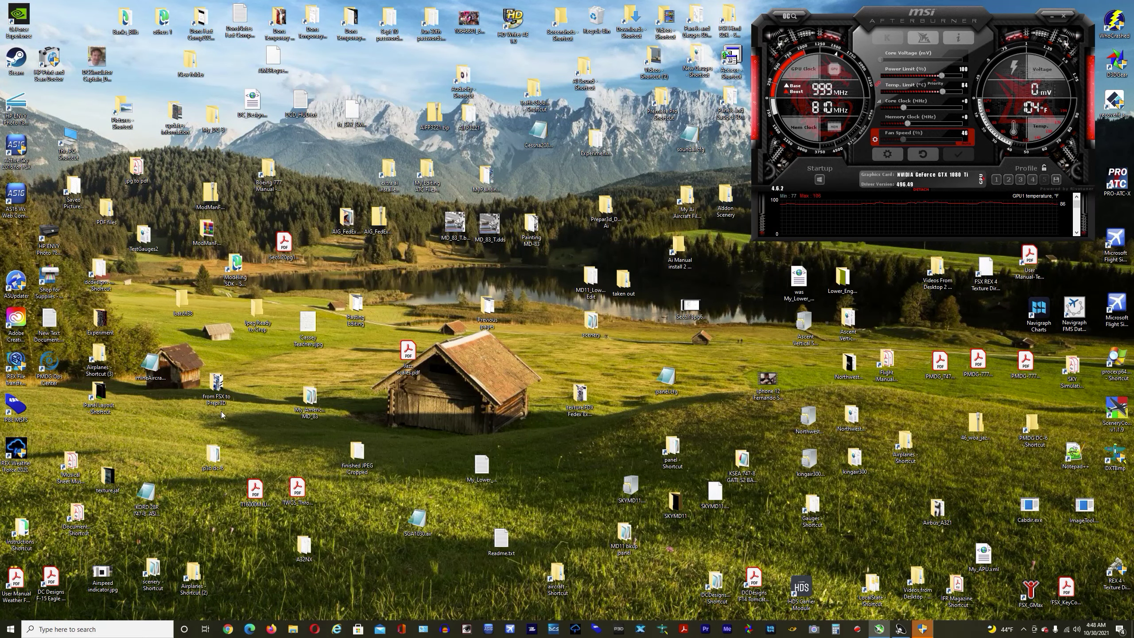
Open the texture.common folder inside Panel Layout and preview the BACKPLATES_PILOT albedo, LM, metal and normal DDS textures
{"action": "double_click", "coordinate": [100, 395]}
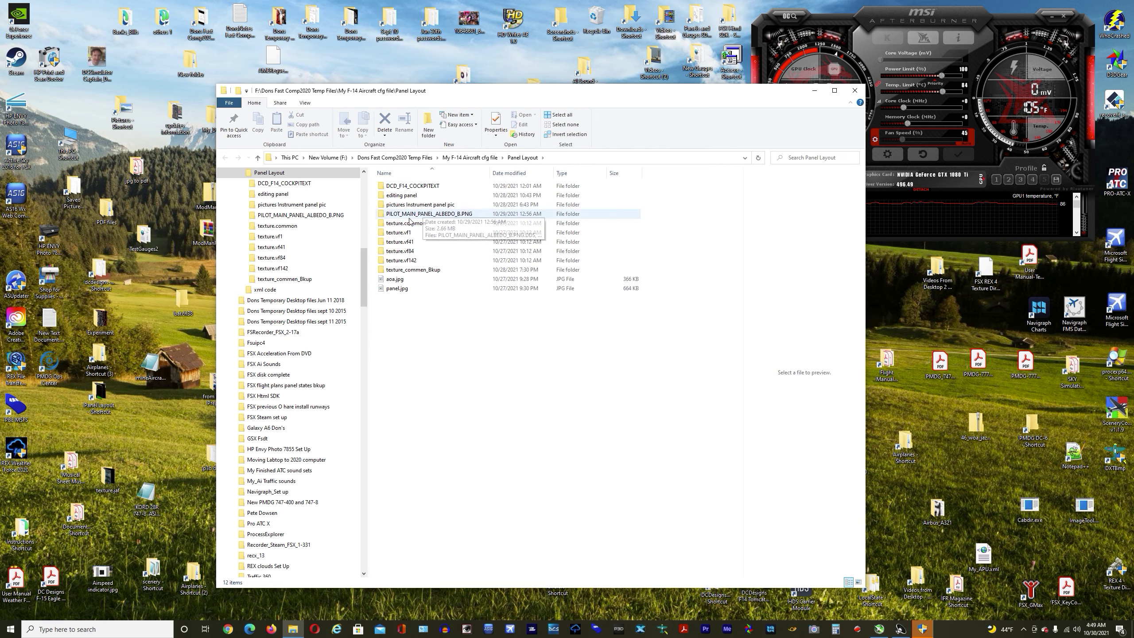
{"action": "double_click", "coordinate": [408, 223]}
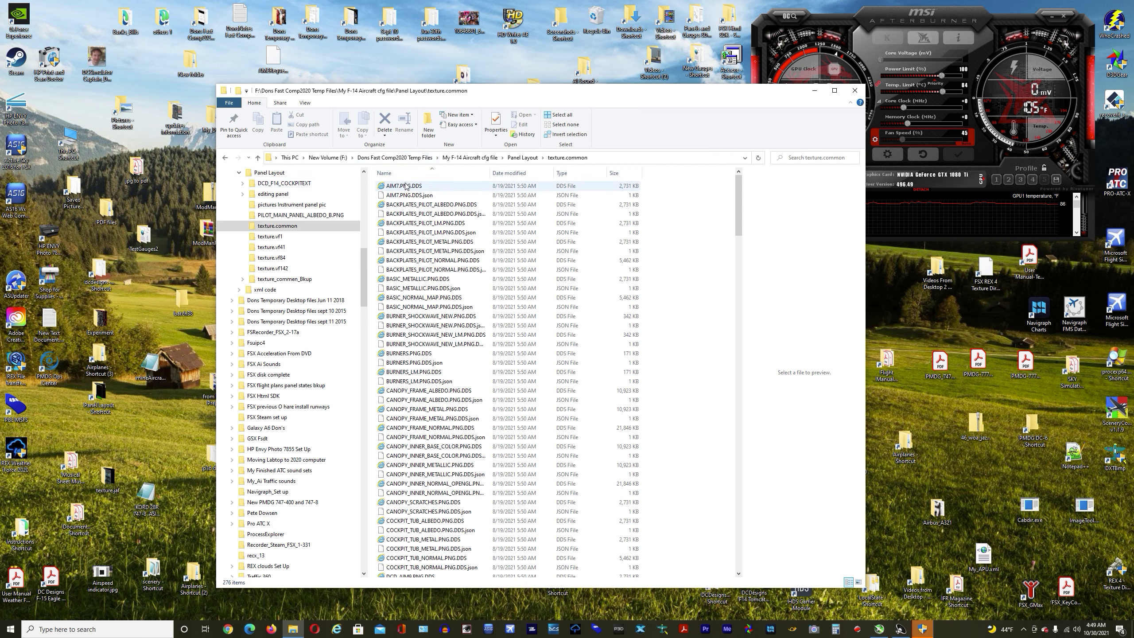
{"action": "left_click", "coordinate": [406, 187]}
{"action": "left_click", "coordinate": [407, 205]}
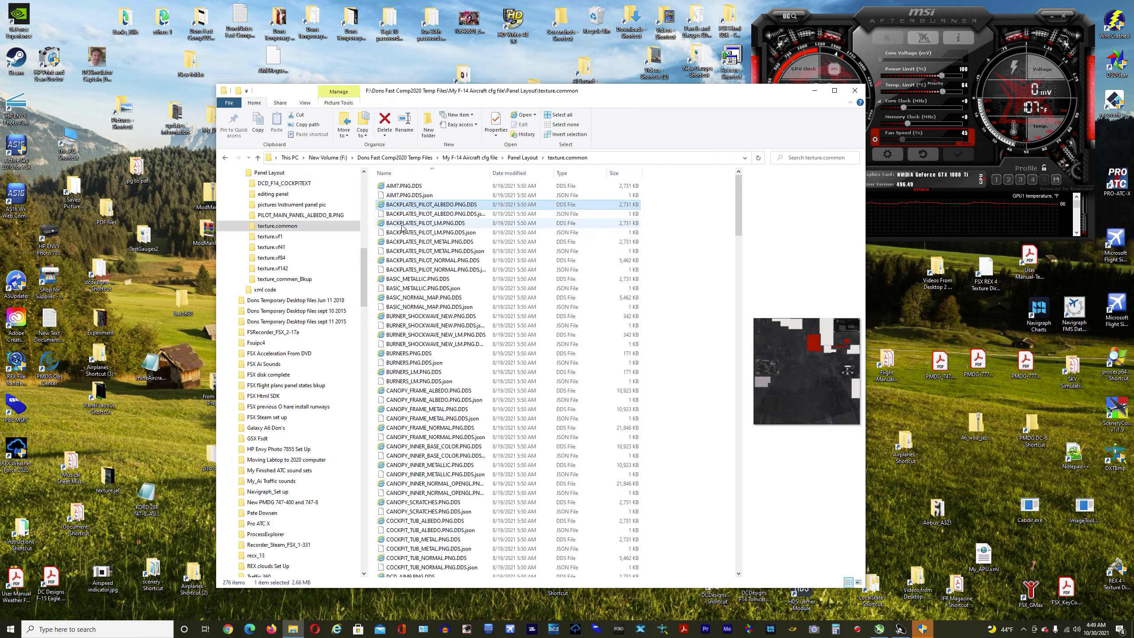
{"action": "left_click", "coordinate": [403, 223]}
{"action": "left_click", "coordinate": [400, 241]}
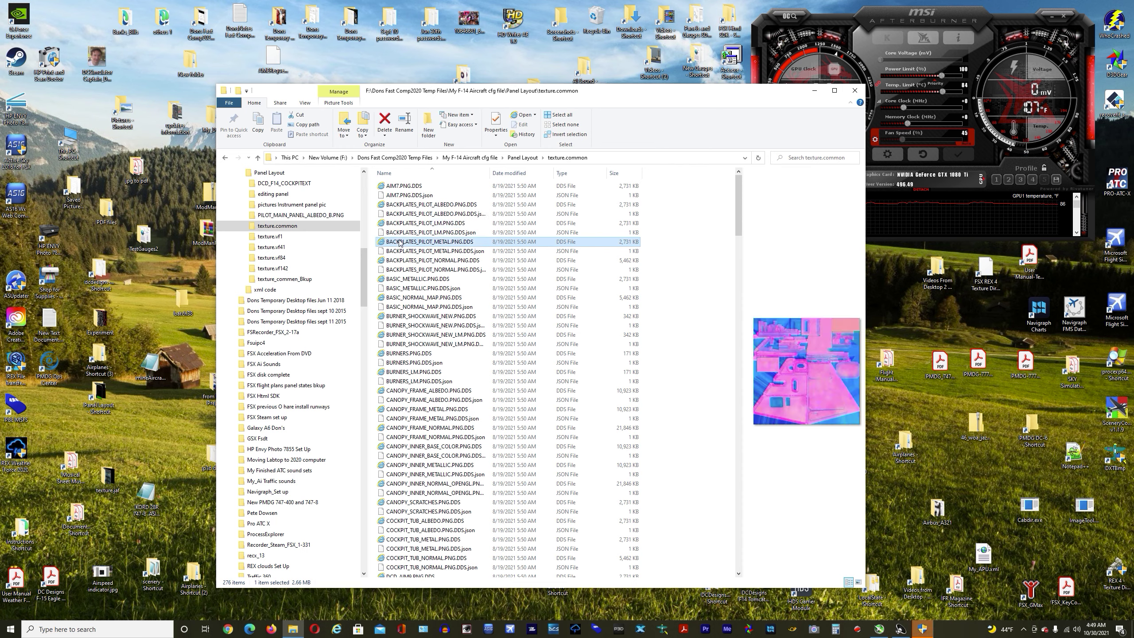
{"action": "left_click", "coordinate": [398, 260]}
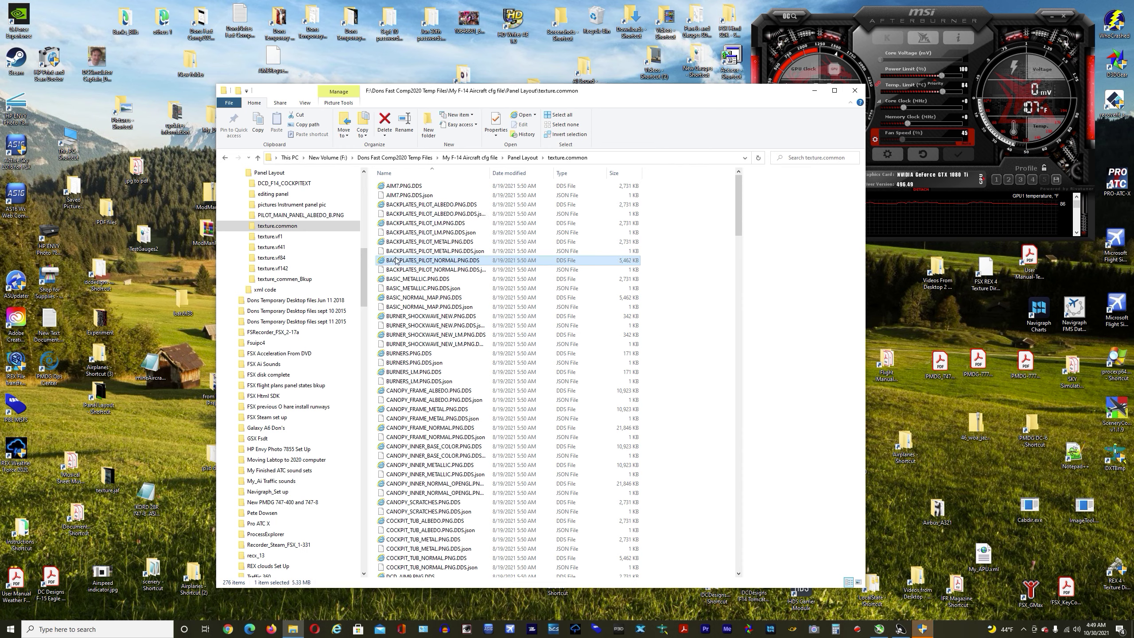
{"action": "left_click", "coordinate": [404, 223]}
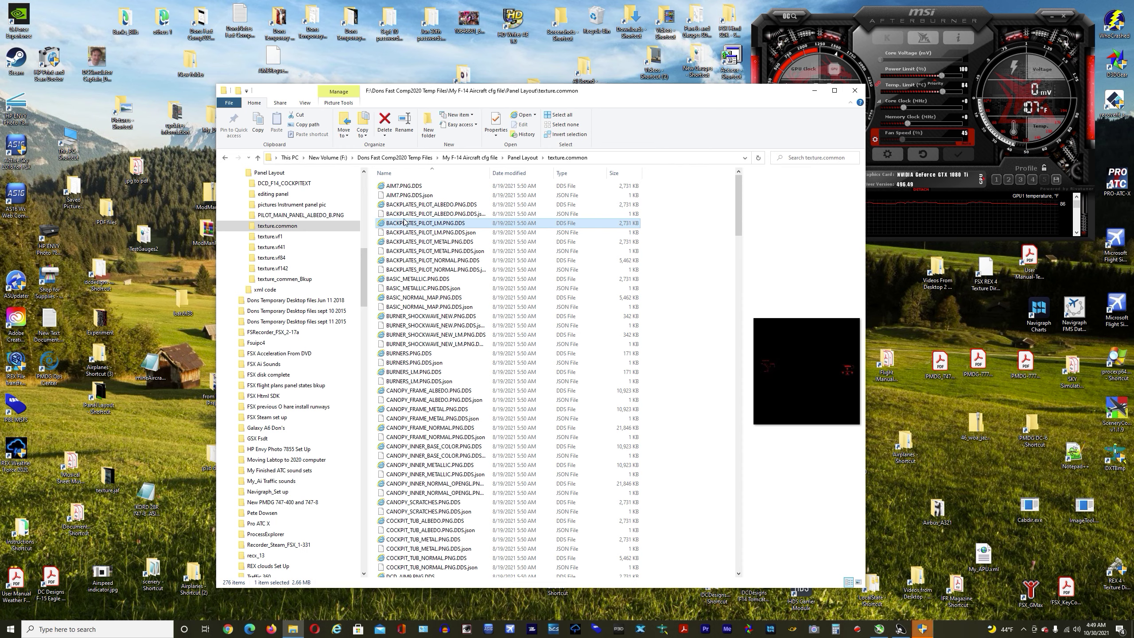
{"action": "left_click", "coordinate": [414, 261]}
{"action": "left_click", "coordinate": [418, 241]}
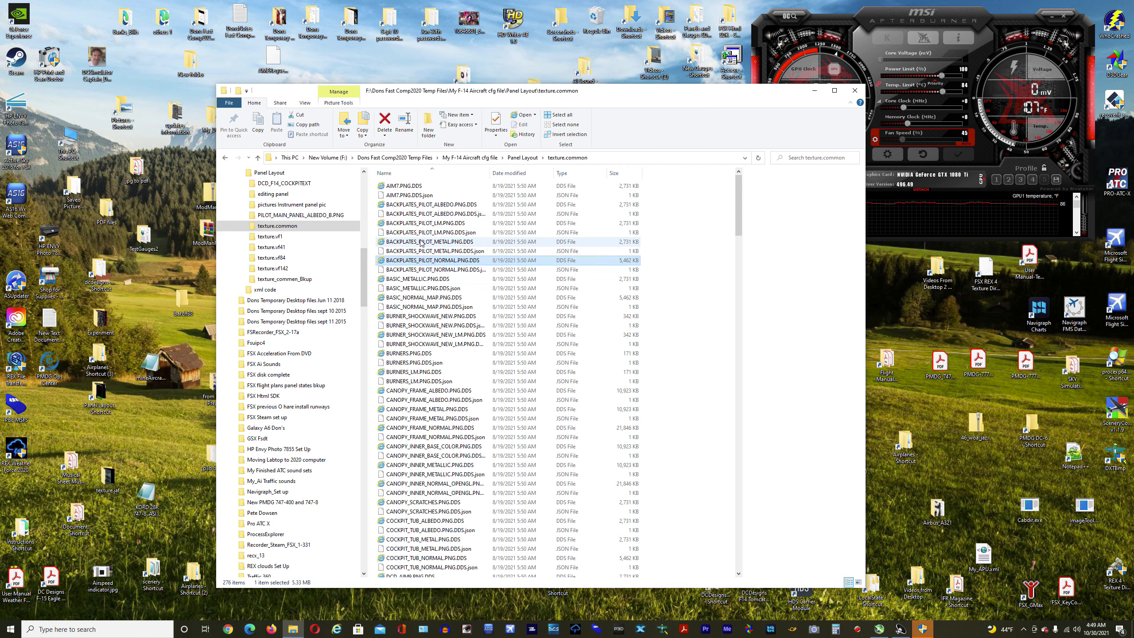
Preview the BASIC metallic and normal map textures, plus the BURNER_SHOCKWAVE_NEW and BURNERS textures with their LM versions
{"action": "left_click", "coordinate": [416, 279]}
{"action": "left_click", "coordinate": [415, 298]}
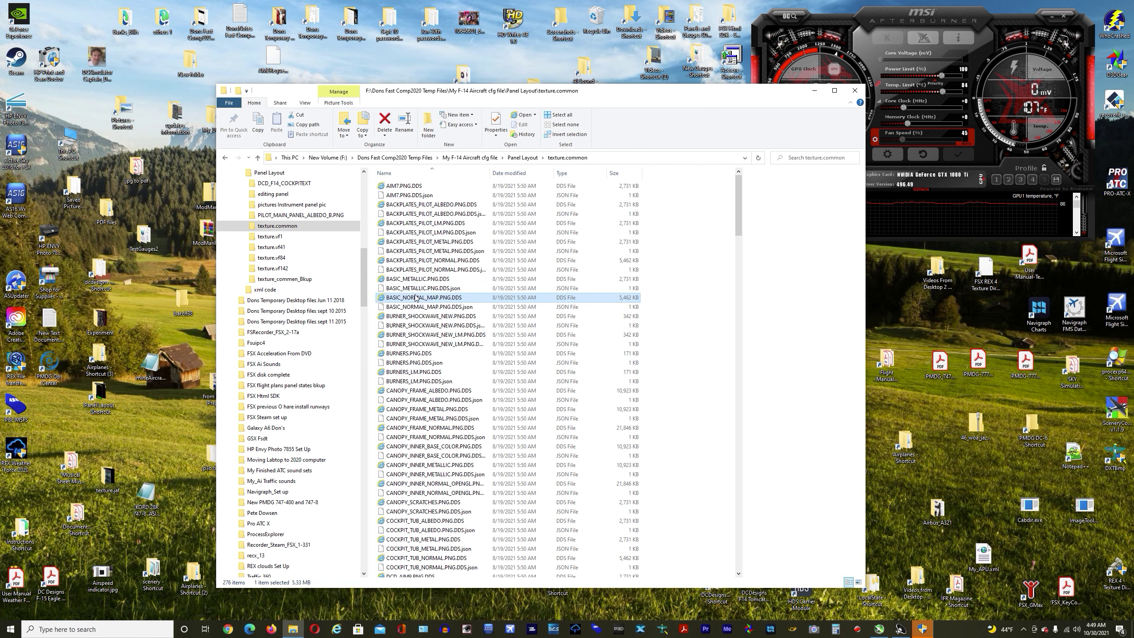
{"action": "left_click", "coordinate": [416, 316]}
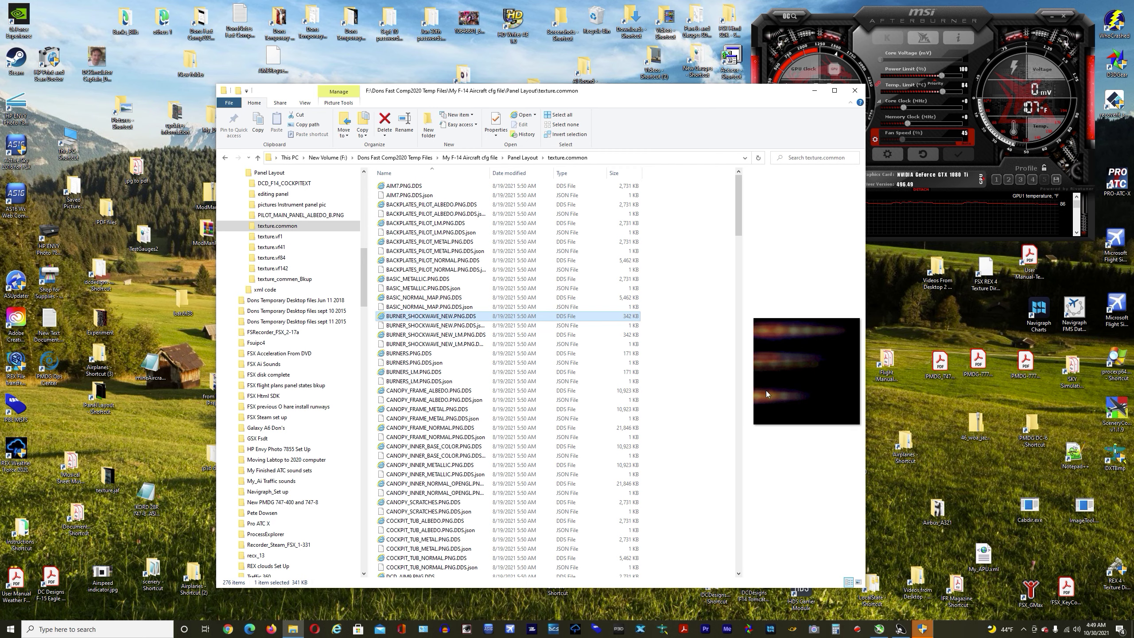
{"action": "left_click", "coordinate": [421, 337]}
{"action": "left_click", "coordinate": [418, 353]}
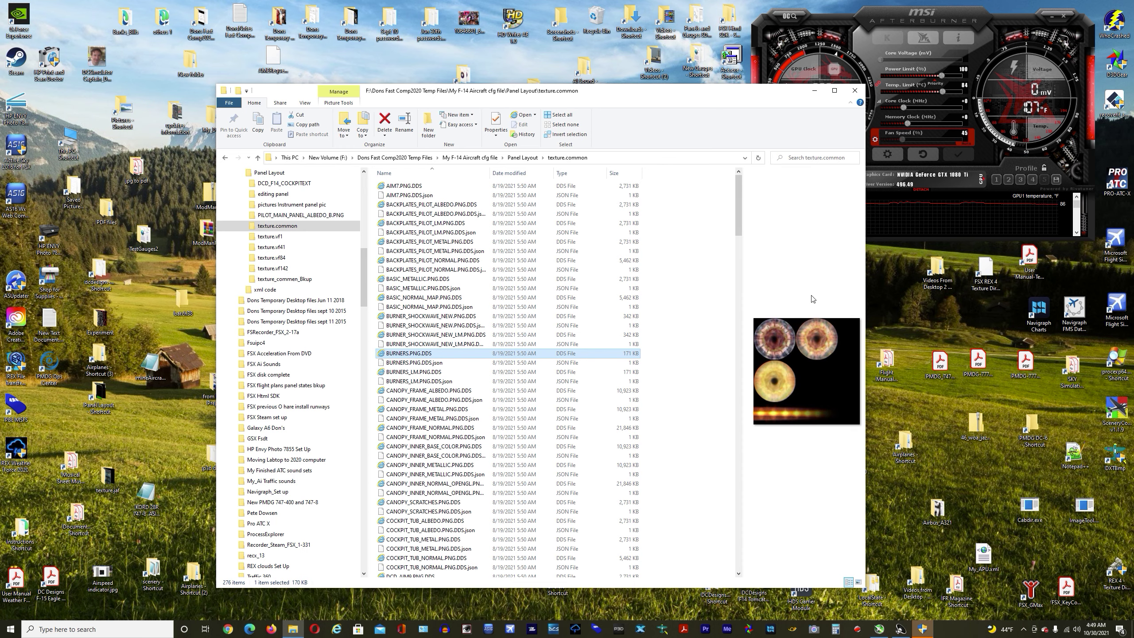
{"action": "left_click", "coordinate": [406, 373]}
Preview the CANOPY_FRAME, CANOPY_INNER and CANOPY_SCRATCHES DDS textures in texture.common
{"action": "left_click", "coordinate": [406, 390]}
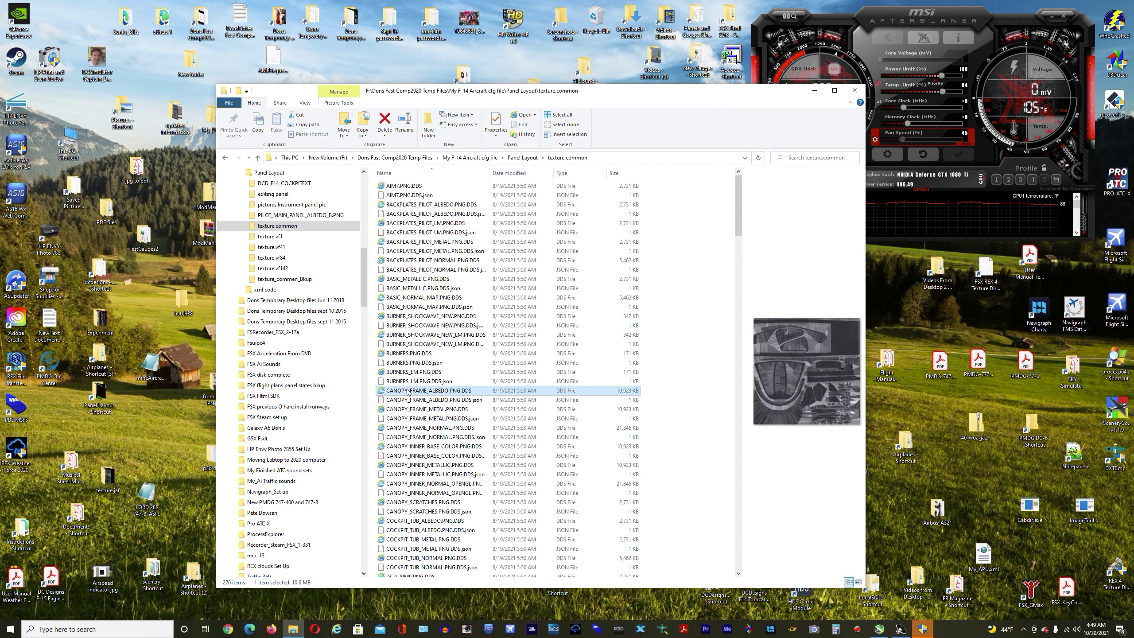
{"action": "left_click_drag", "start_coordinate": [621, 96], "coordinate": [573, 52]}
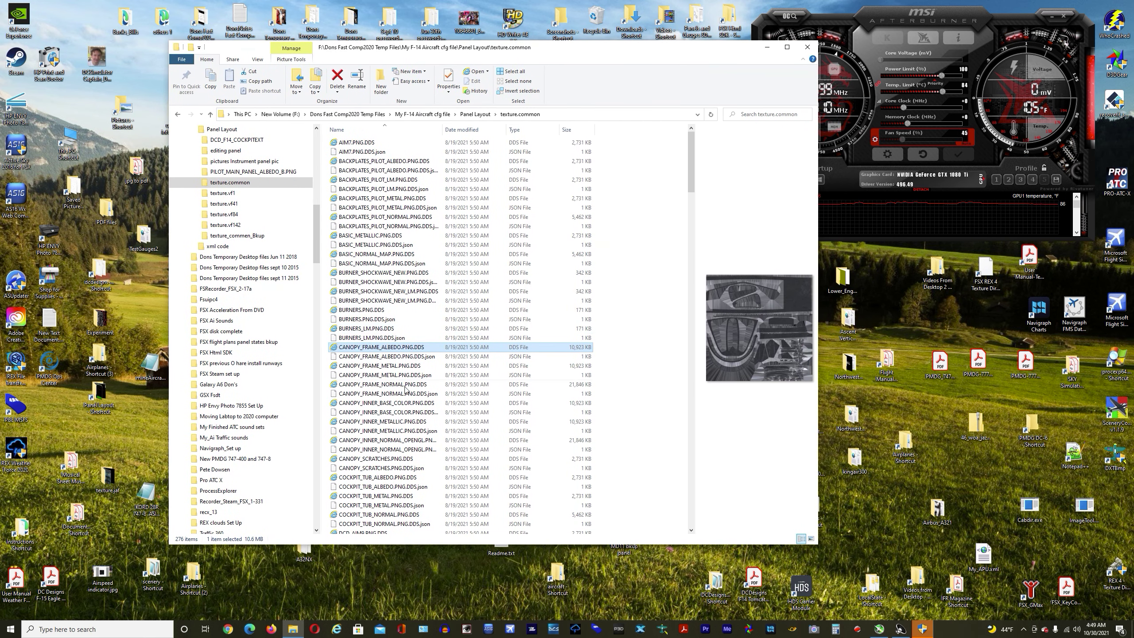
{"action": "left_click", "coordinate": [394, 366]}
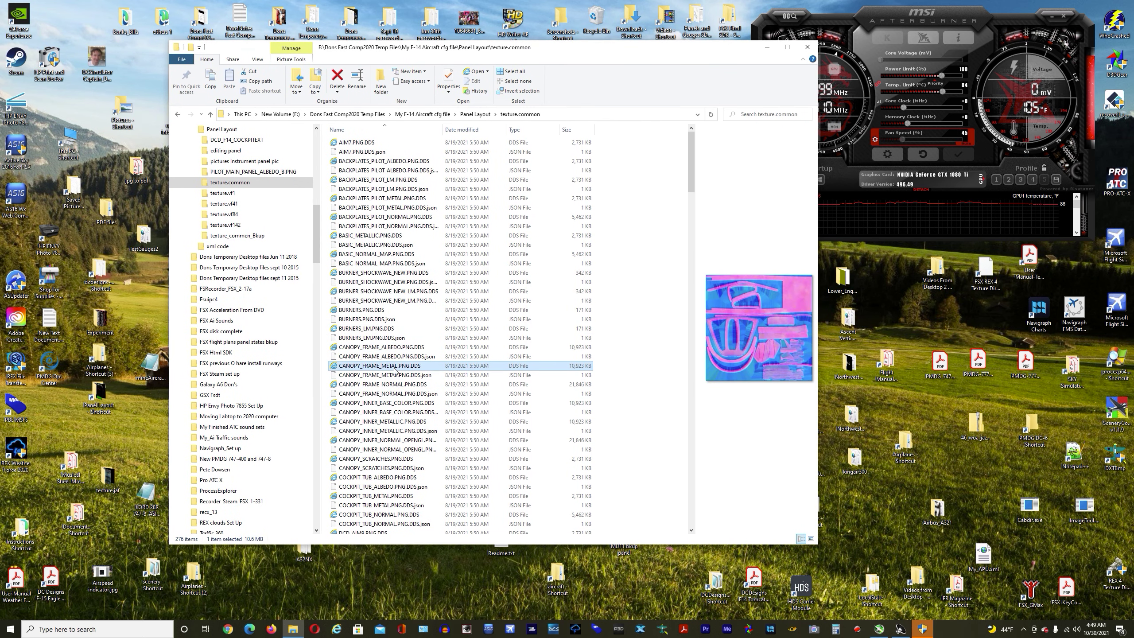
{"action": "left_click", "coordinate": [370, 385]}
{"action": "scroll", "coordinate": [692, 169], "scroll_direction": "down", "scroll_amount": 7}
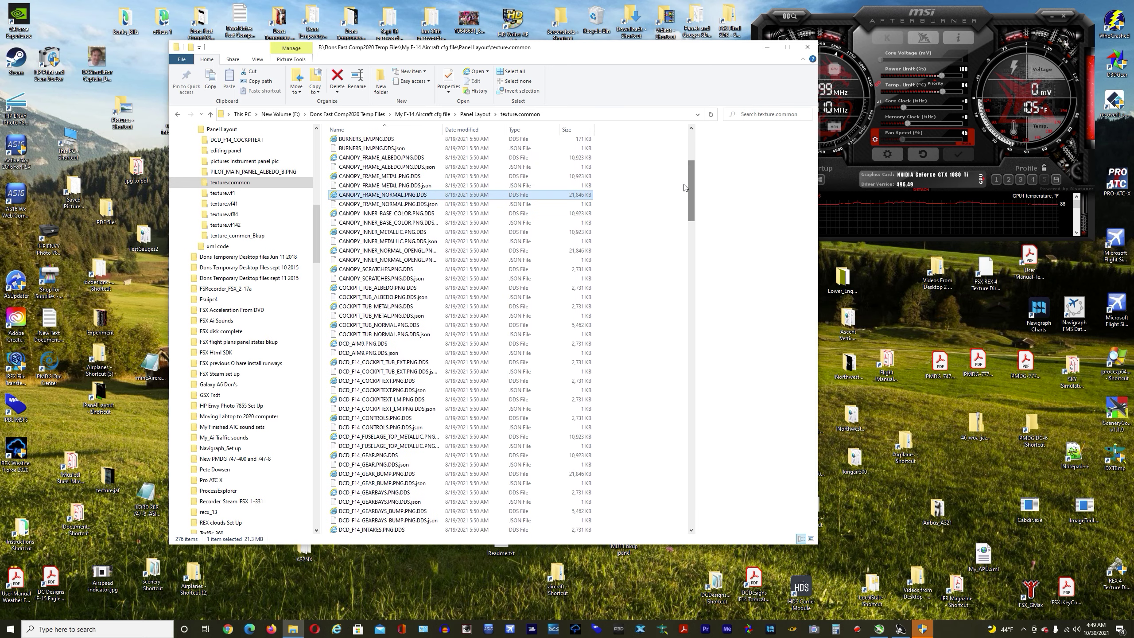
{"action": "left_click", "coordinate": [405, 213]}
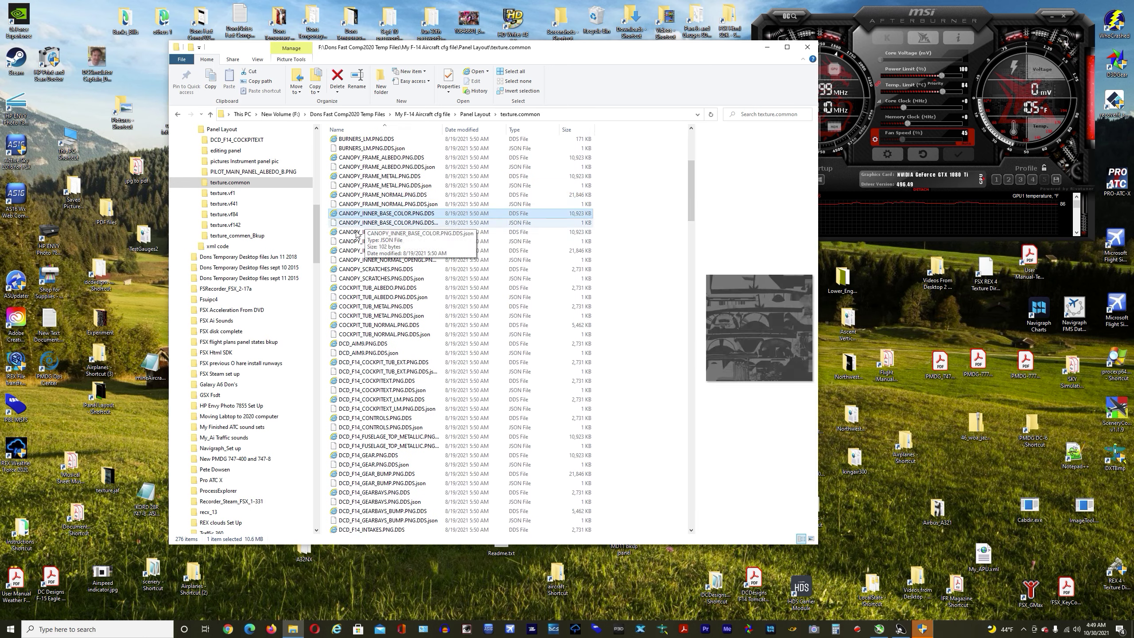
{"action": "left_click", "coordinate": [371, 232]}
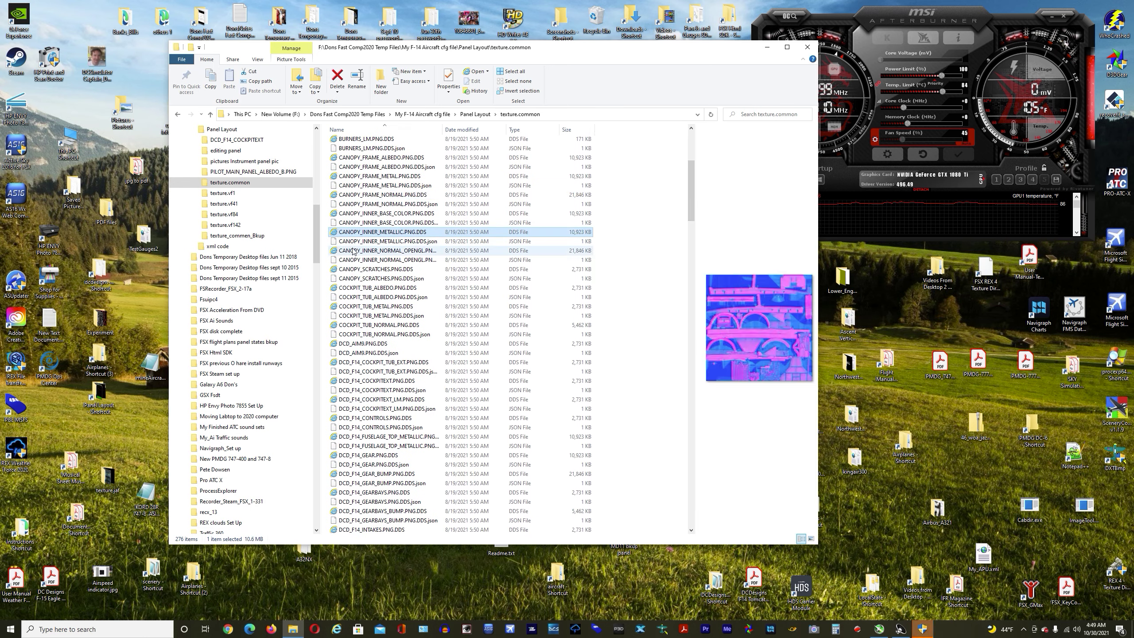
{"action": "left_click", "coordinate": [354, 250]}
{"action": "left_click", "coordinate": [353, 269]}
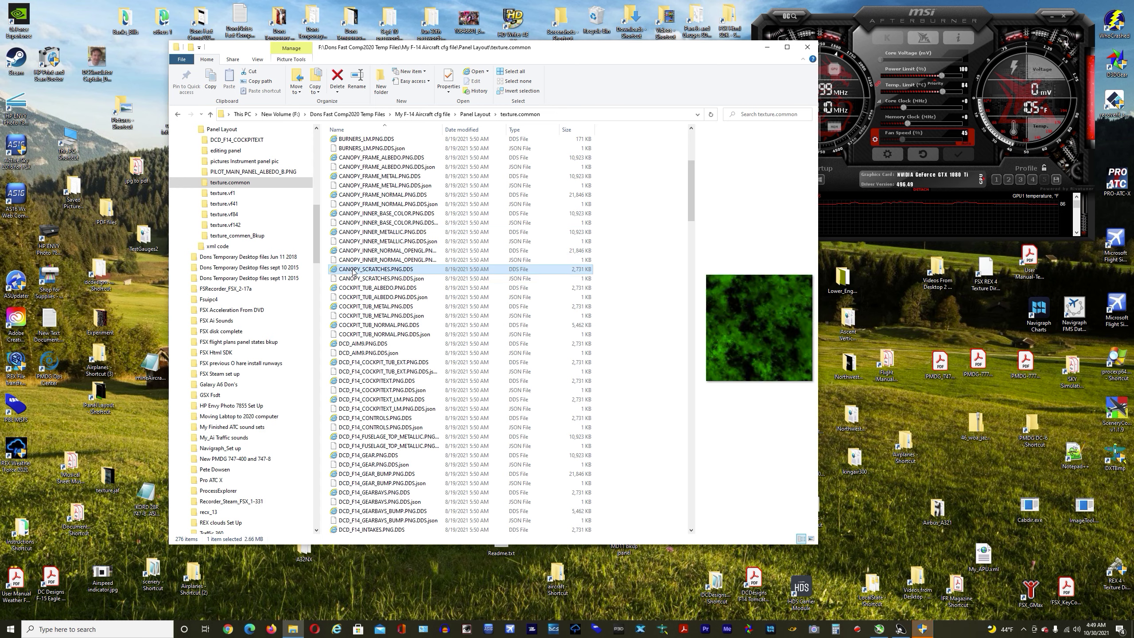
Preview the COCKPIT_TUB albedo, metal and normal DDS textures
{"action": "left_click", "coordinate": [353, 288]}
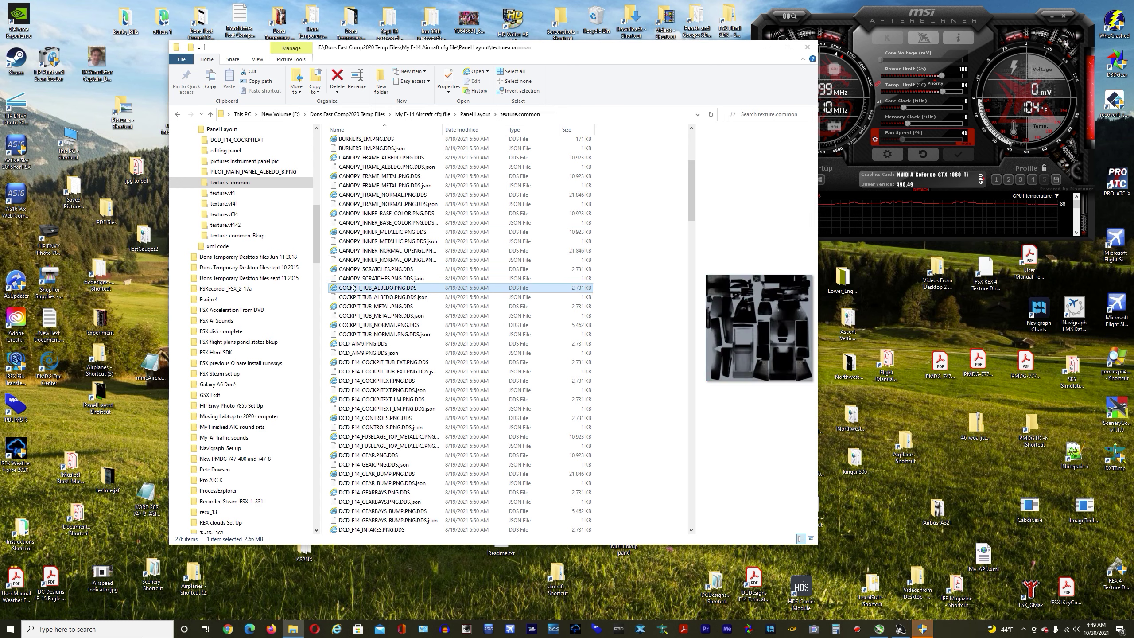
{"action": "left_click", "coordinate": [360, 307]}
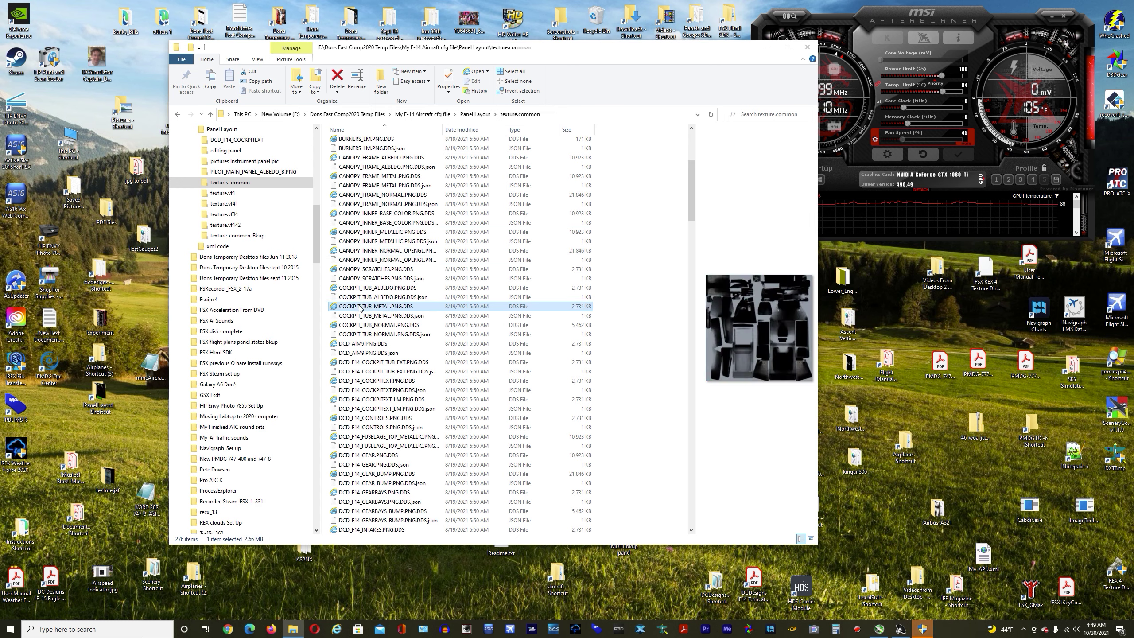
{"action": "left_click", "coordinate": [368, 326]}
Preview the DCD_AIM9 texture and the DCD_F14 cockpit tub, COCKPITEXT, controls and fuselage top metallic textures
{"action": "left_click", "coordinate": [346, 343]}
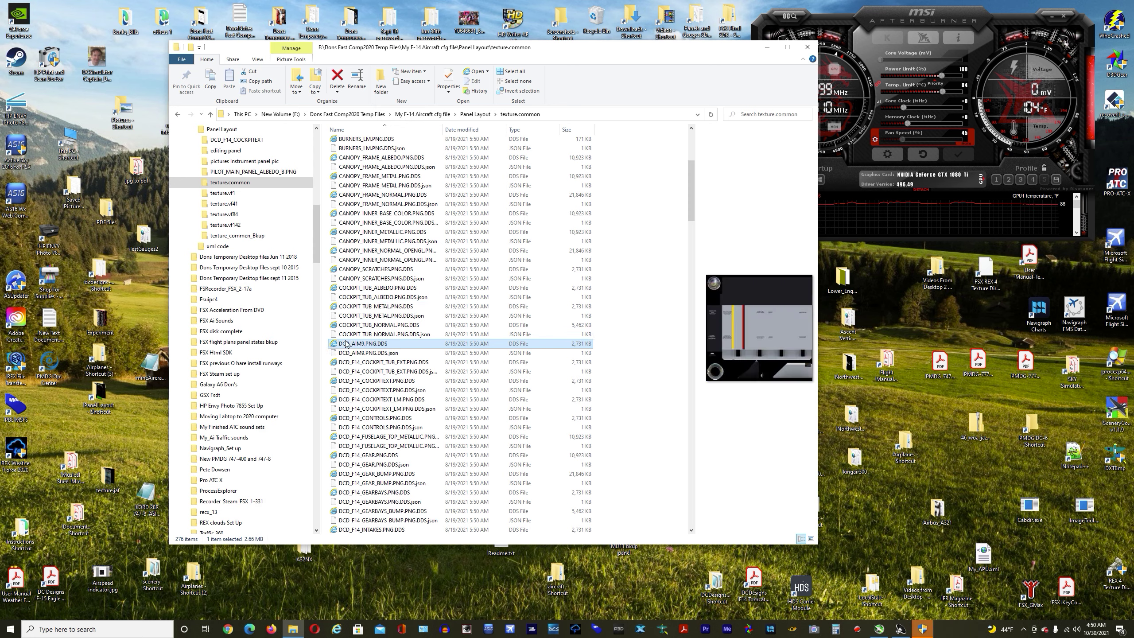
{"action": "left_click", "coordinate": [351, 363]}
{"action": "left_click", "coordinate": [352, 381]}
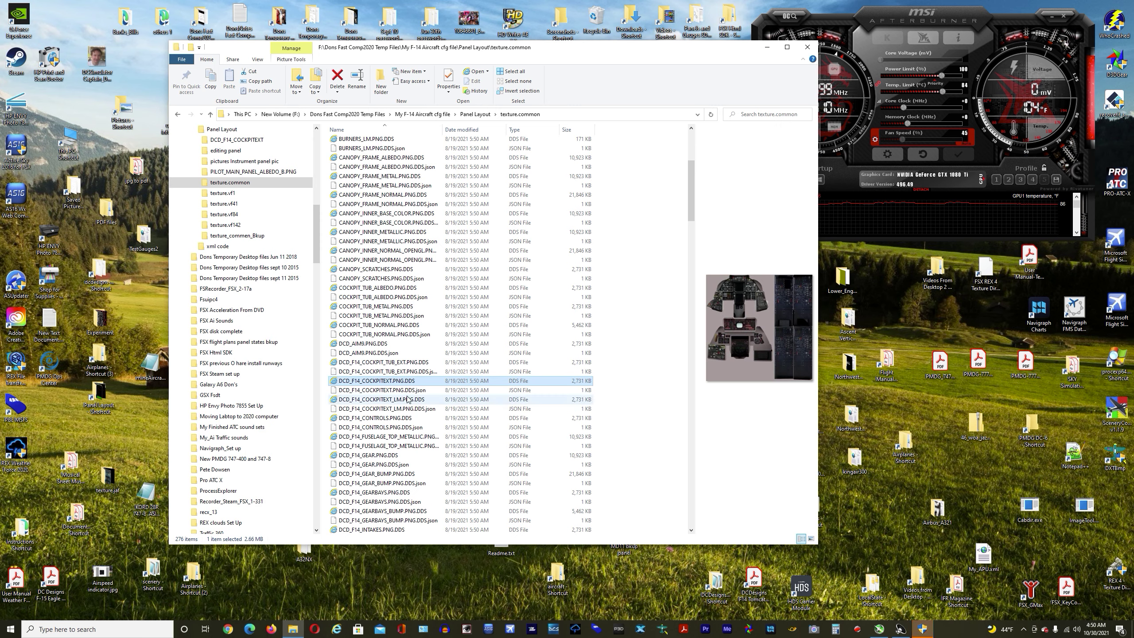
{"action": "left_click", "coordinate": [381, 402]}
{"action": "left_click", "coordinate": [376, 422]}
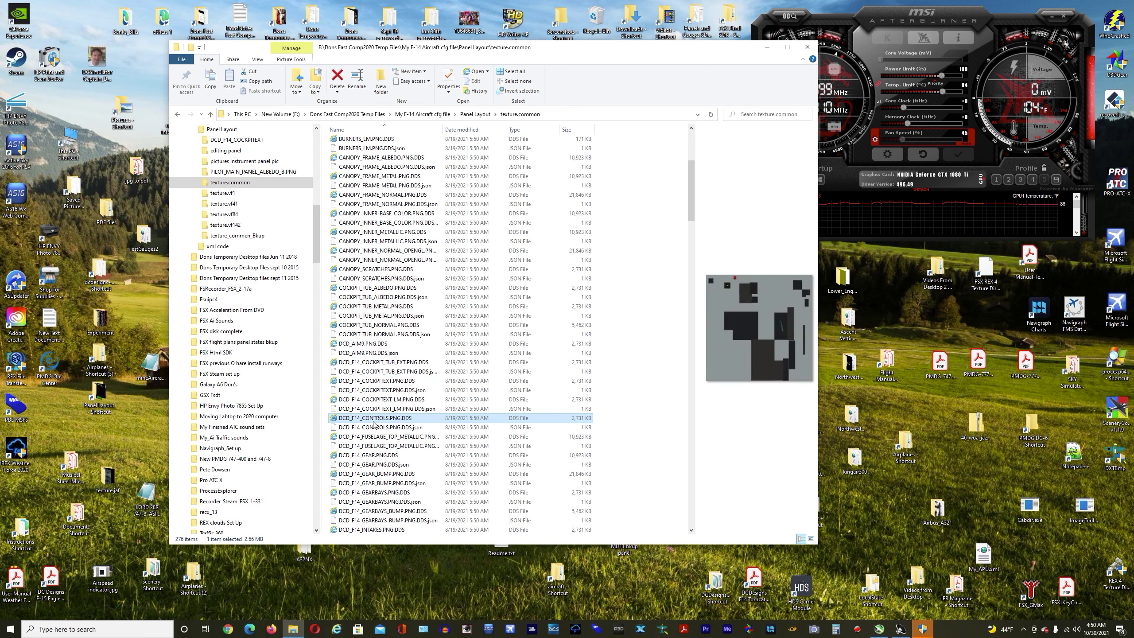
{"action": "left_click", "coordinate": [366, 437]}
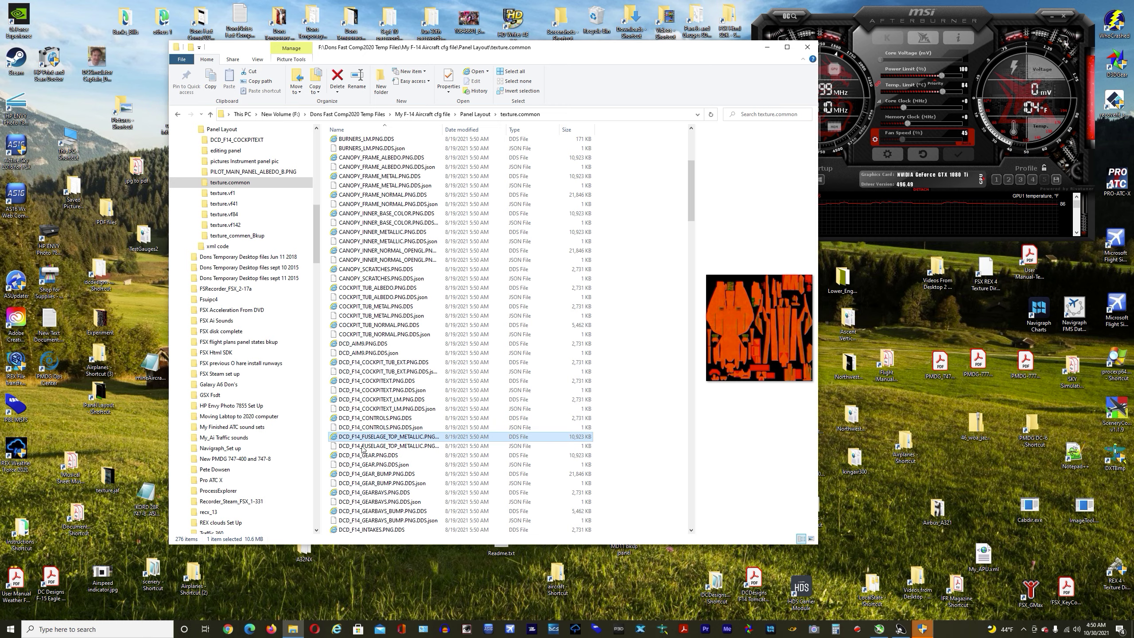
Preview the DCD_F14_GEAR and DCD_F14_GEARBAYS DDS textures along with their BUMP versions
{"action": "left_click", "coordinate": [359, 455]}
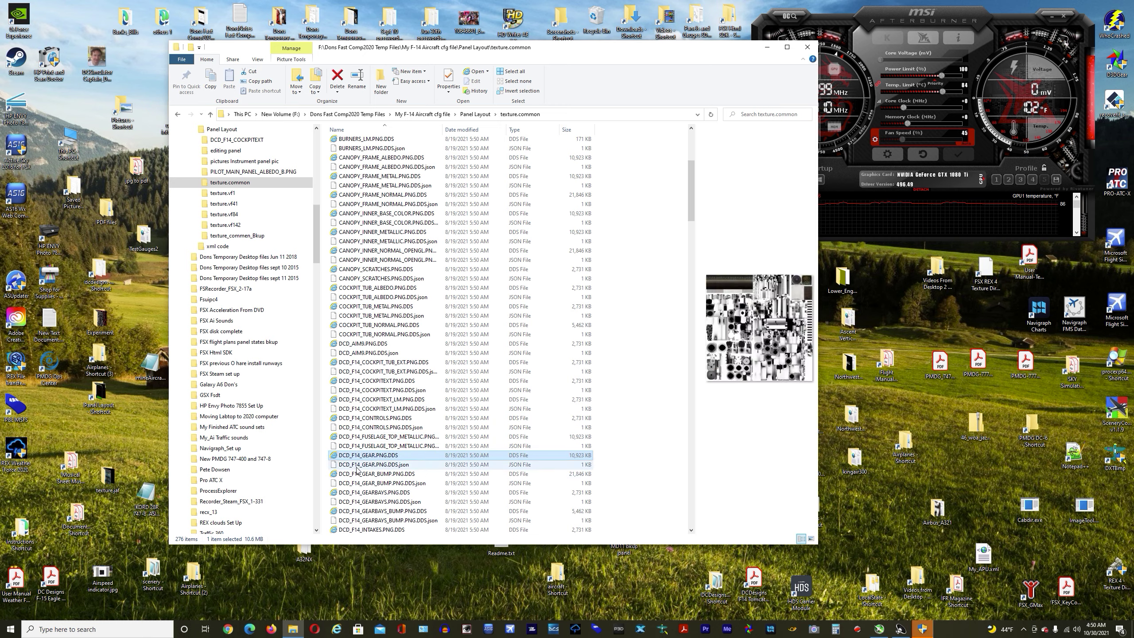
{"action": "left_click", "coordinate": [357, 474]}
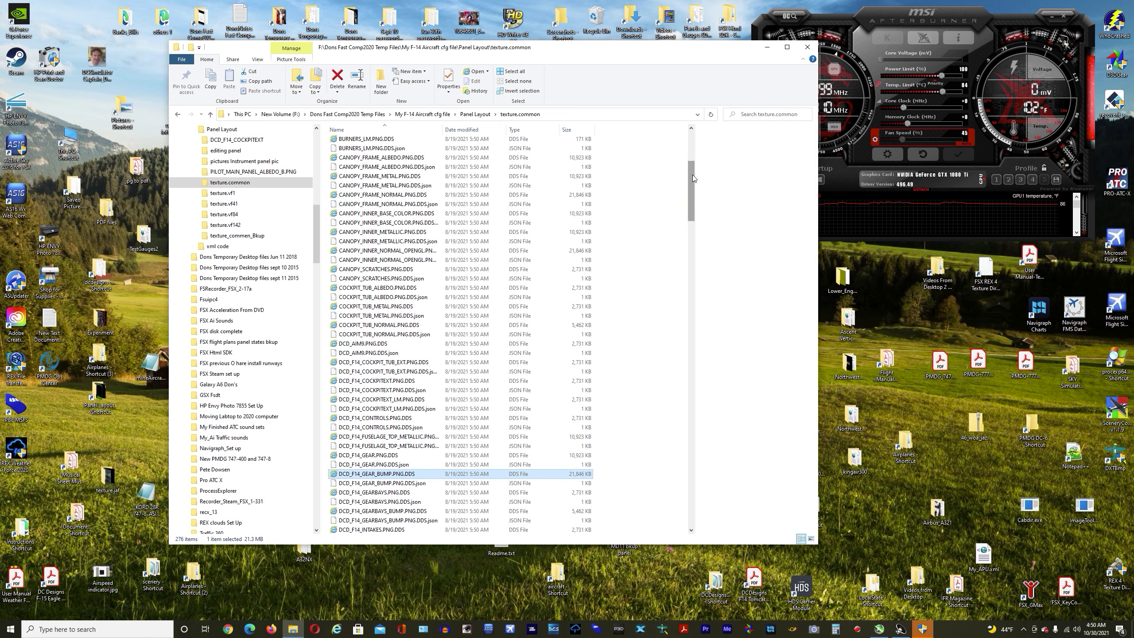
{"action": "scroll", "coordinate": [693, 171], "scroll_direction": "down", "scroll_amount": 9}
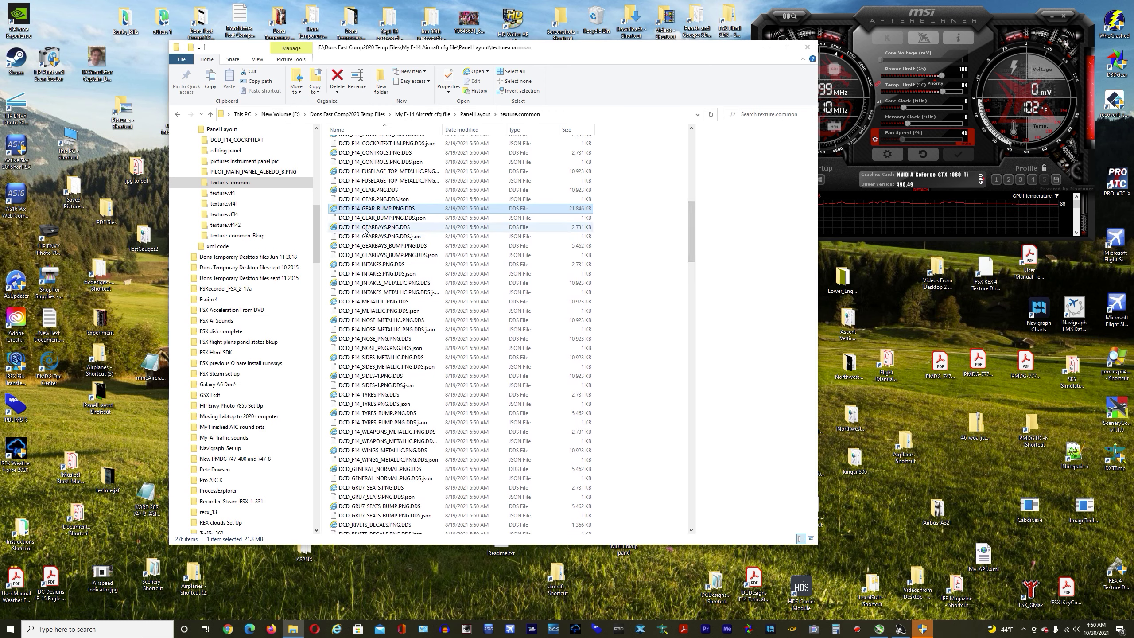
{"action": "left_click", "coordinate": [365, 228]}
{"action": "left_click", "coordinate": [361, 247]}
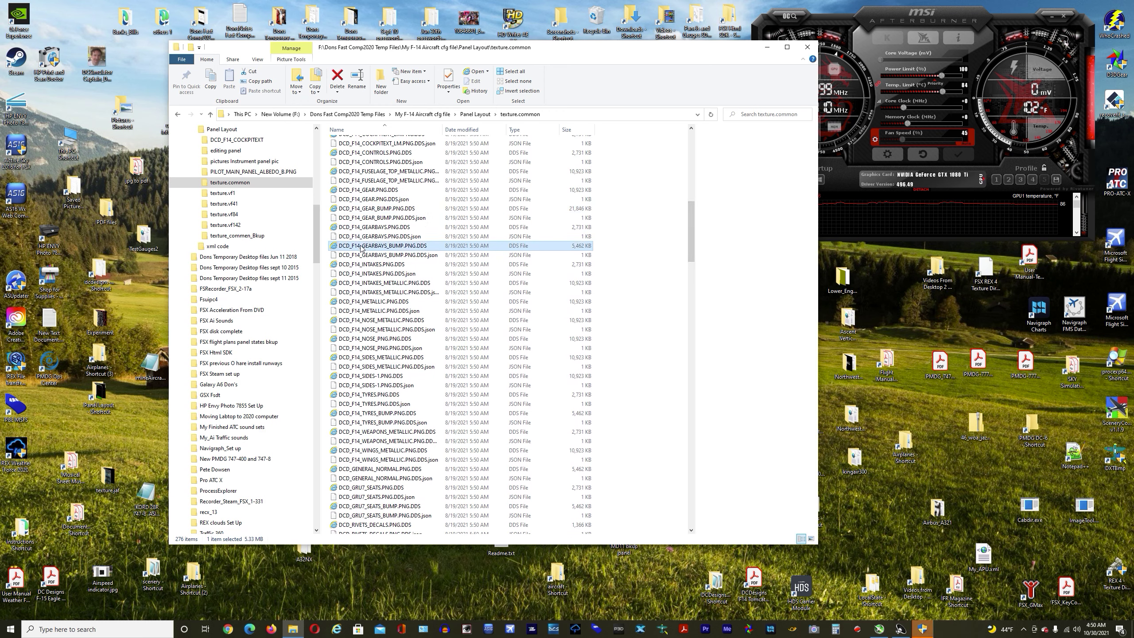
Preview the DCD_F14_INTAKES, DCD_F14_INTAKES_METALLIC and DCD_F14_METALLIC DDS textures
{"action": "left_click", "coordinate": [361, 265]}
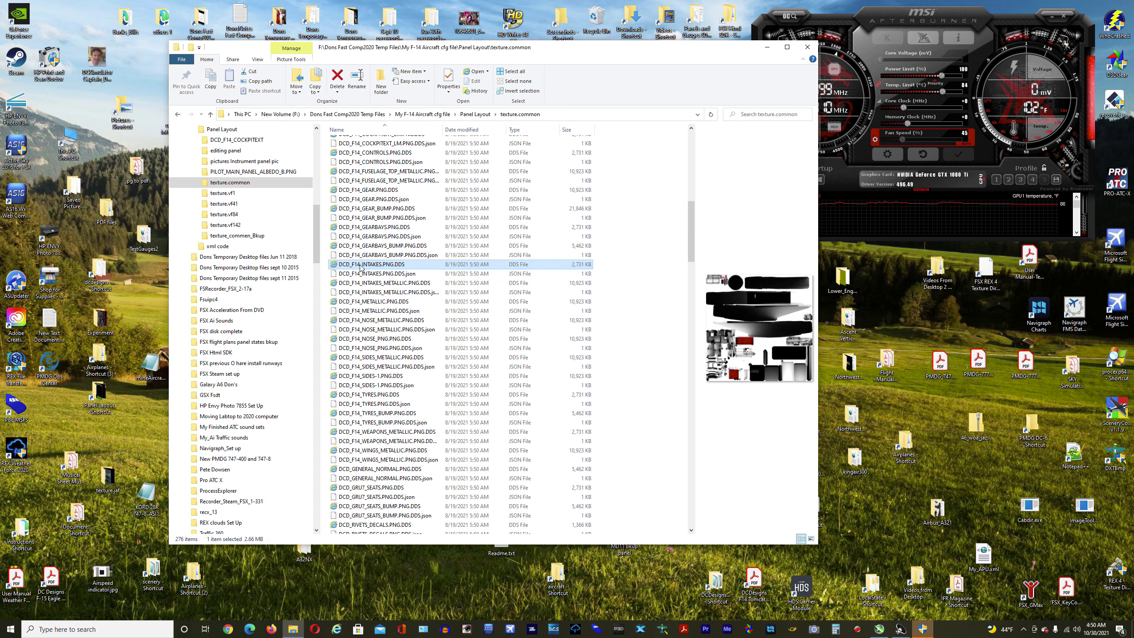
{"action": "left_click", "coordinate": [361, 283]}
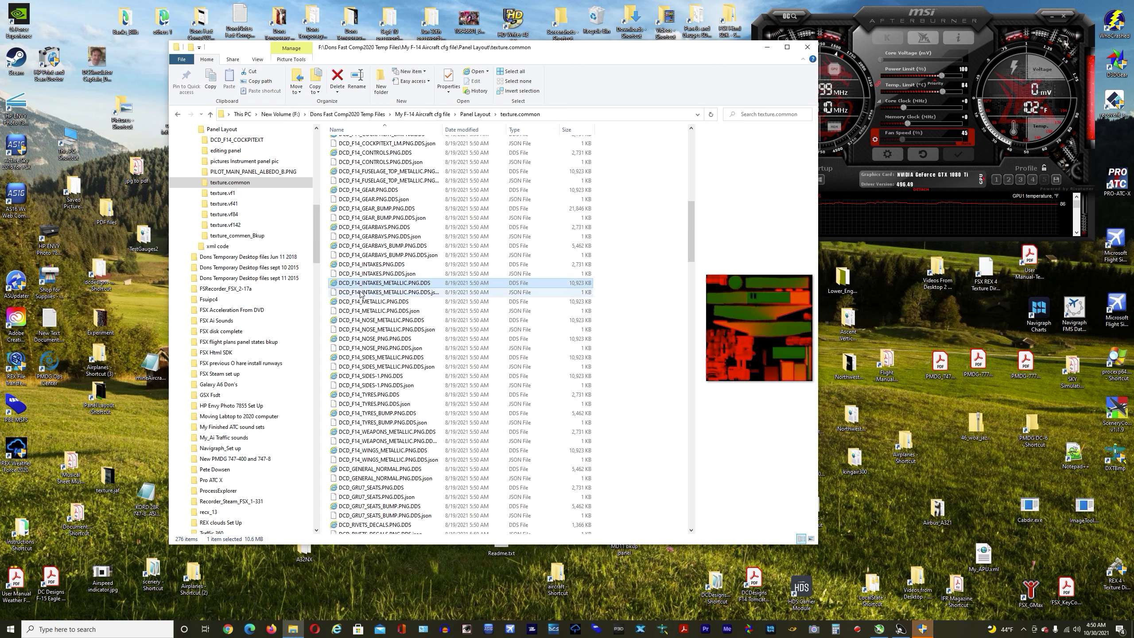
{"action": "left_click", "coordinate": [360, 301]}
Preview the F-14 nose and sides textures, covering both their metallic maps and the DCD_F14_NOSE and DCD_F14_SIDES-1 color files
{"action": "left_click", "coordinate": [357, 320]}
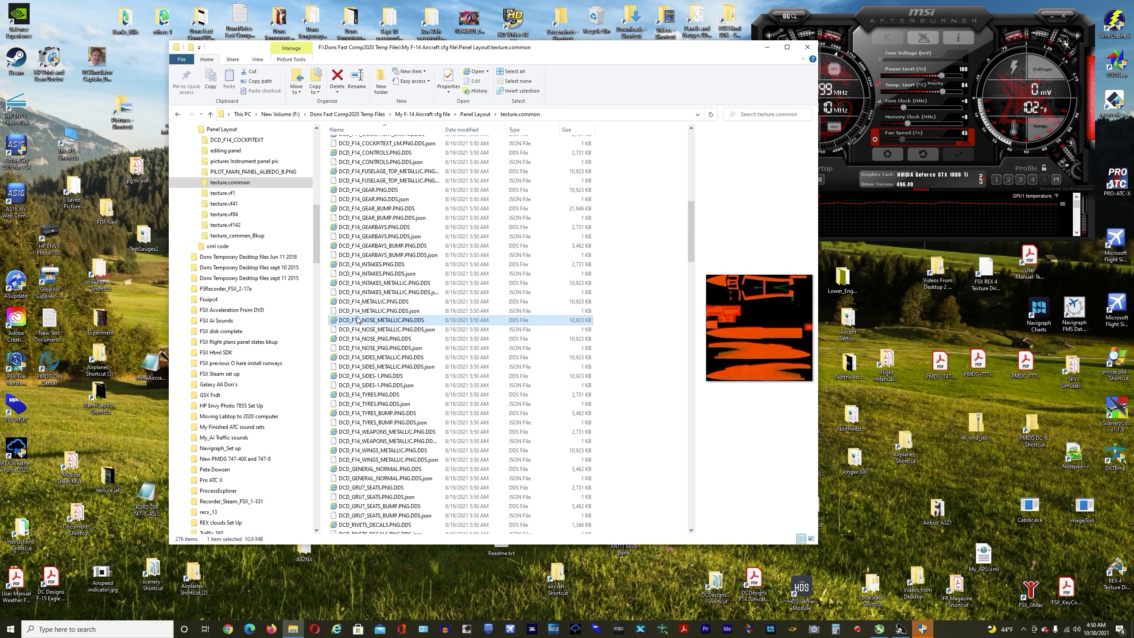
{"action": "left_click", "coordinate": [360, 338]}
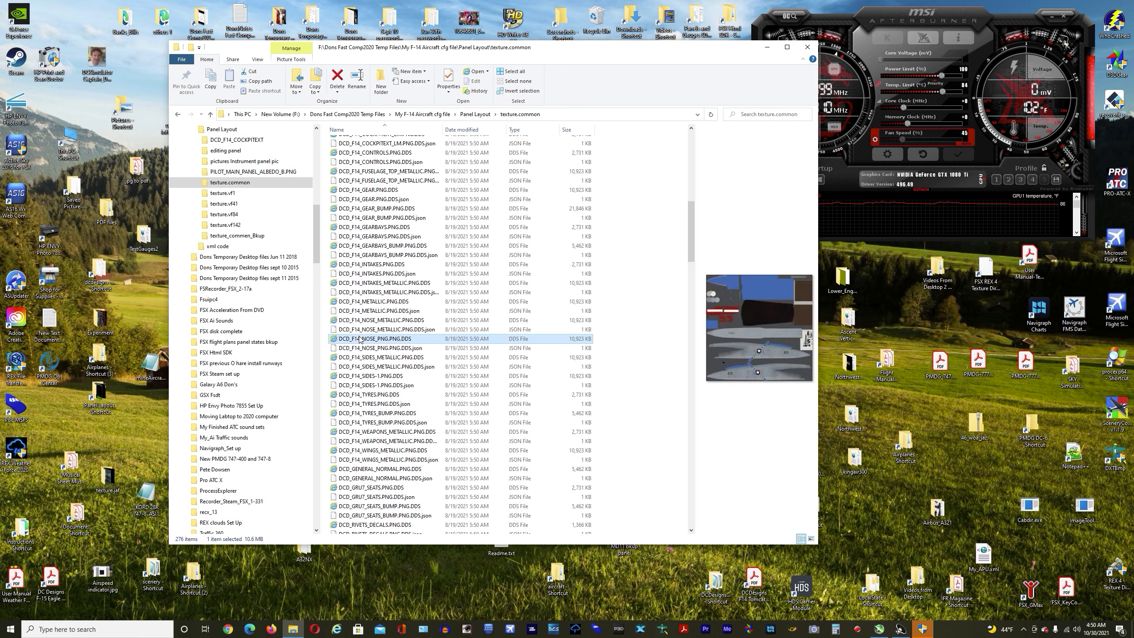
{"action": "left_click", "coordinate": [357, 358]}
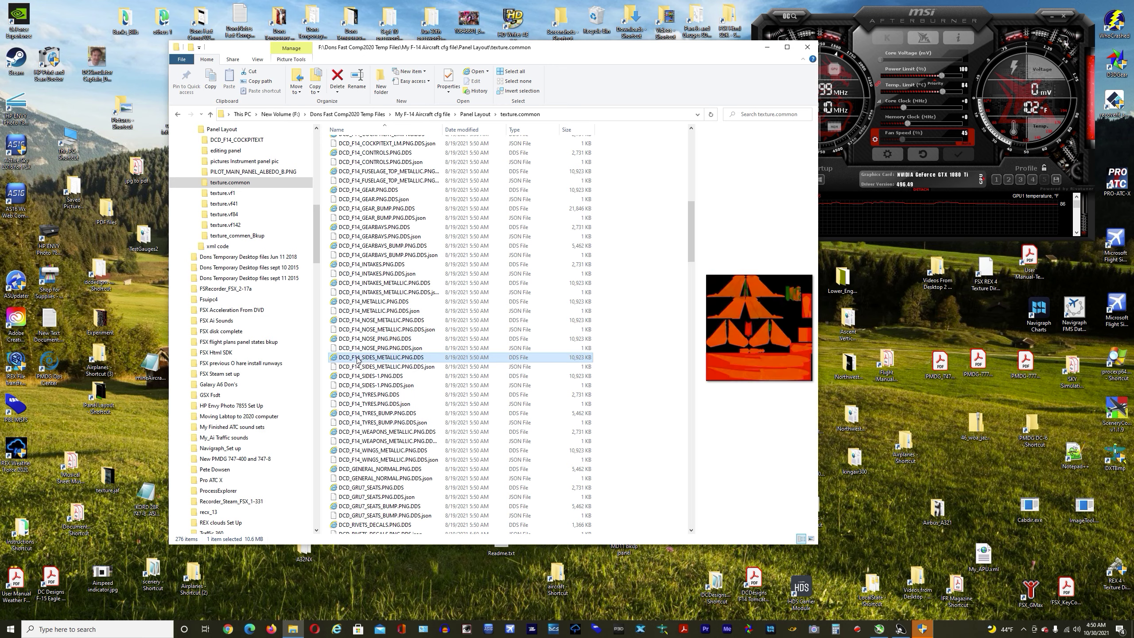
{"action": "left_click", "coordinate": [356, 376]}
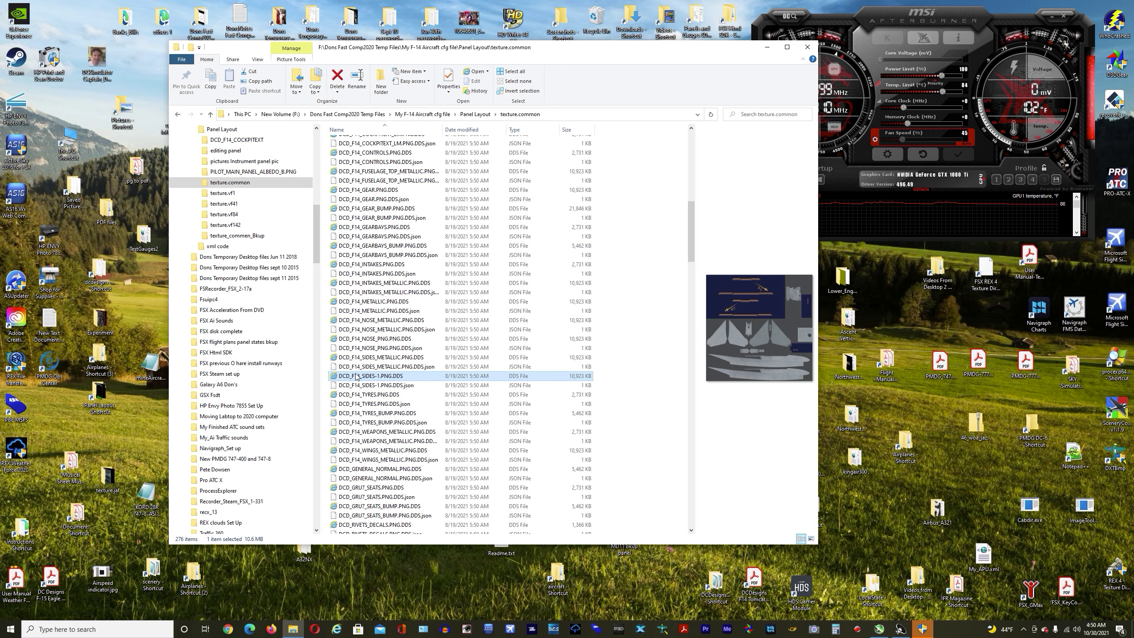
Preview the DCD_F14 tyres, tyres bump, weapons metallic and wings metallic textures, plus the DCD_GENERAL_NORMAL files
{"action": "left_click", "coordinate": [360, 395]}
{"action": "left_click", "coordinate": [356, 413]}
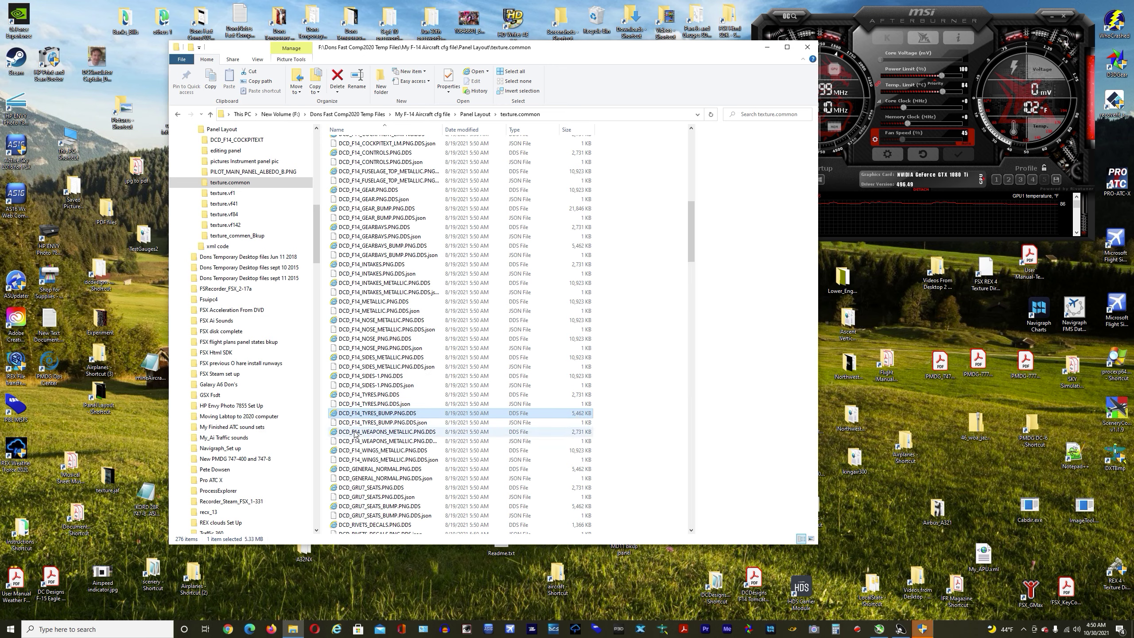
{"action": "left_click", "coordinate": [356, 432]}
{"action": "left_click", "coordinate": [355, 451]}
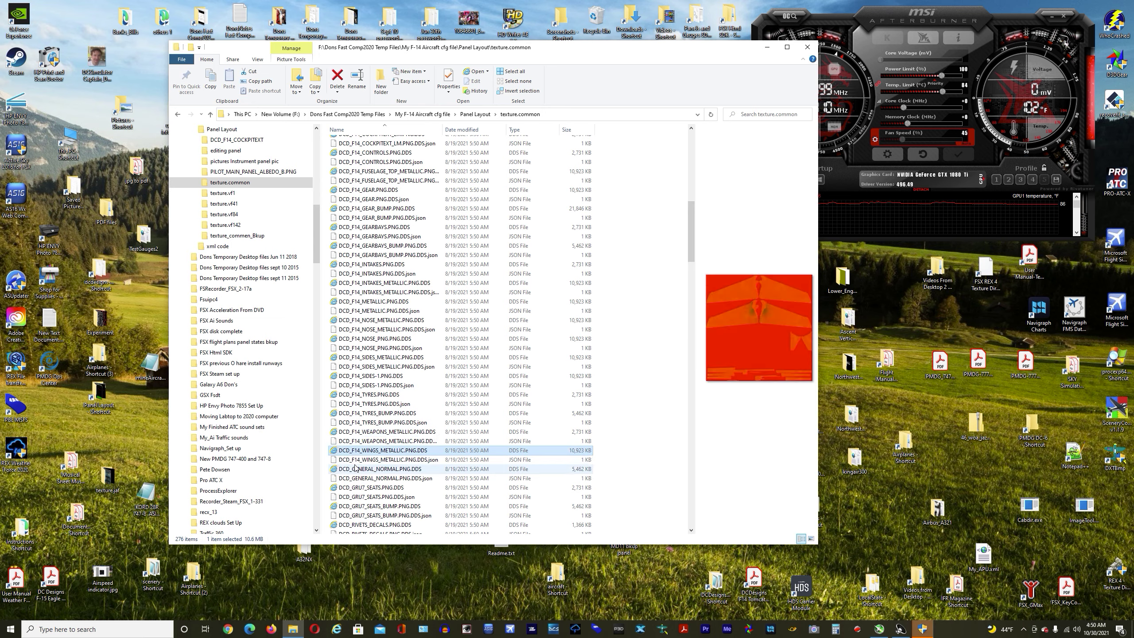
{"action": "left_click", "coordinate": [356, 469]}
{"action": "left_click", "coordinate": [356, 478]}
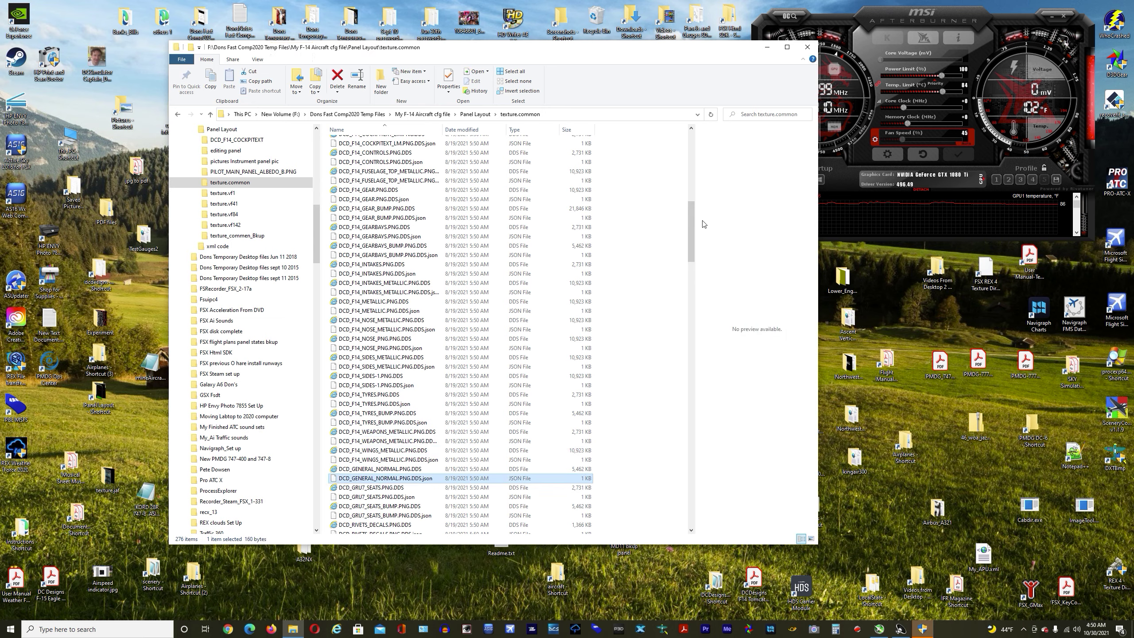
Preview the DCD_GRU7_SEATS, DCD_RIVETS_DECALS, DCD_RIVETS_DECALS_BUMP and DCD_WHEELS DDS textures
{"action": "scroll", "coordinate": [689, 232], "scroll_direction": "down", "scroll_amount": 9}
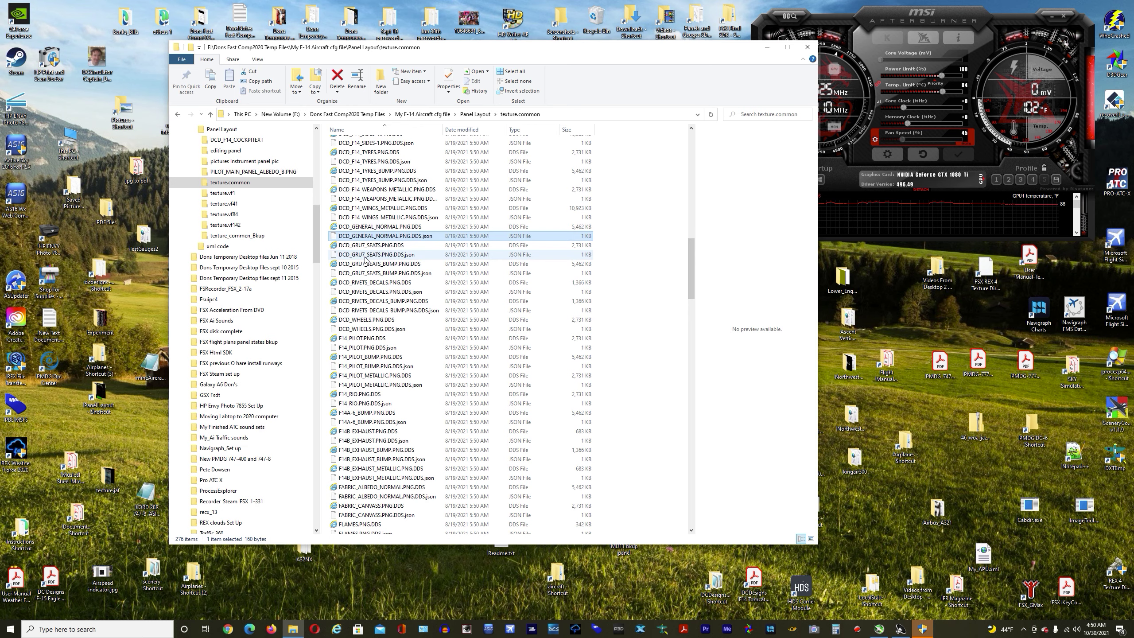
{"action": "left_click", "coordinate": [369, 246]}
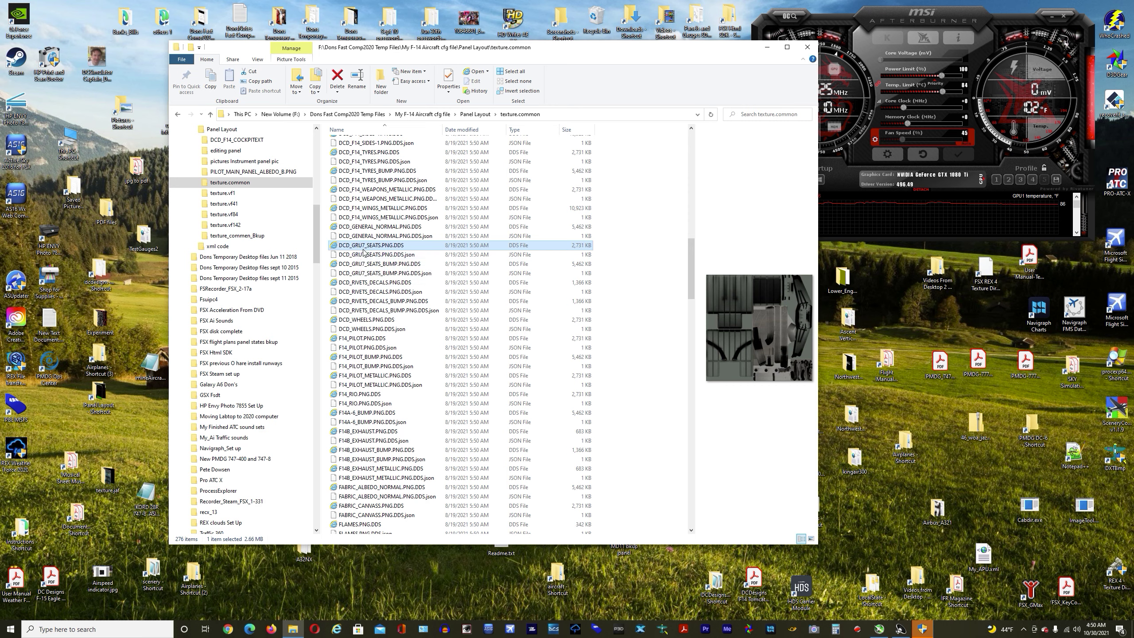
{"action": "left_click", "coordinate": [365, 282]}
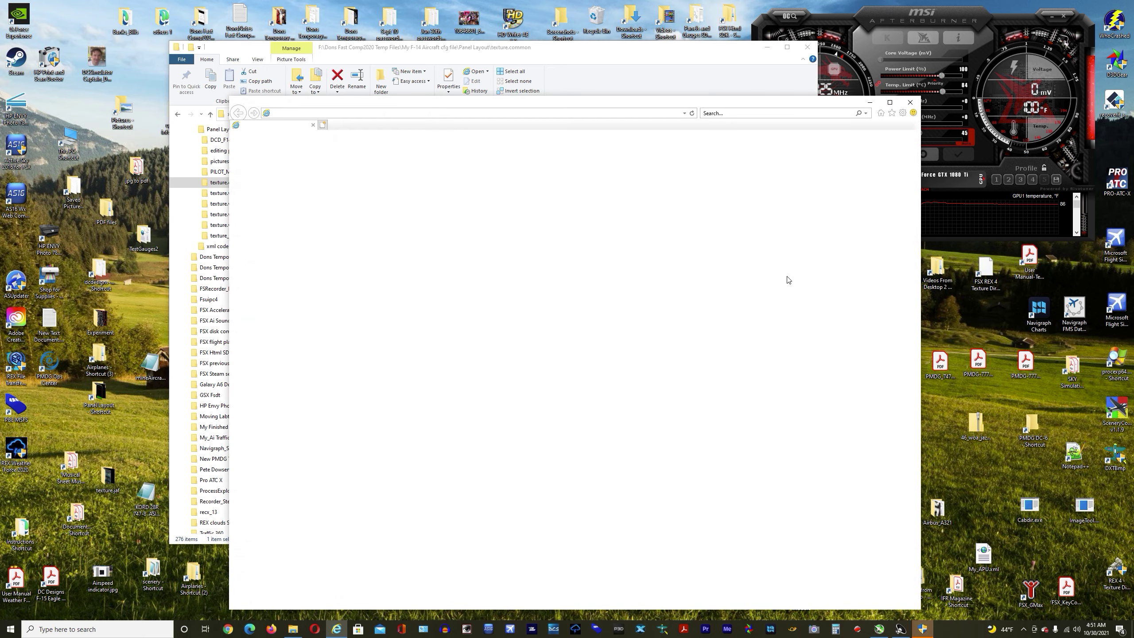
{"action": "left_click", "coordinate": [910, 102]}
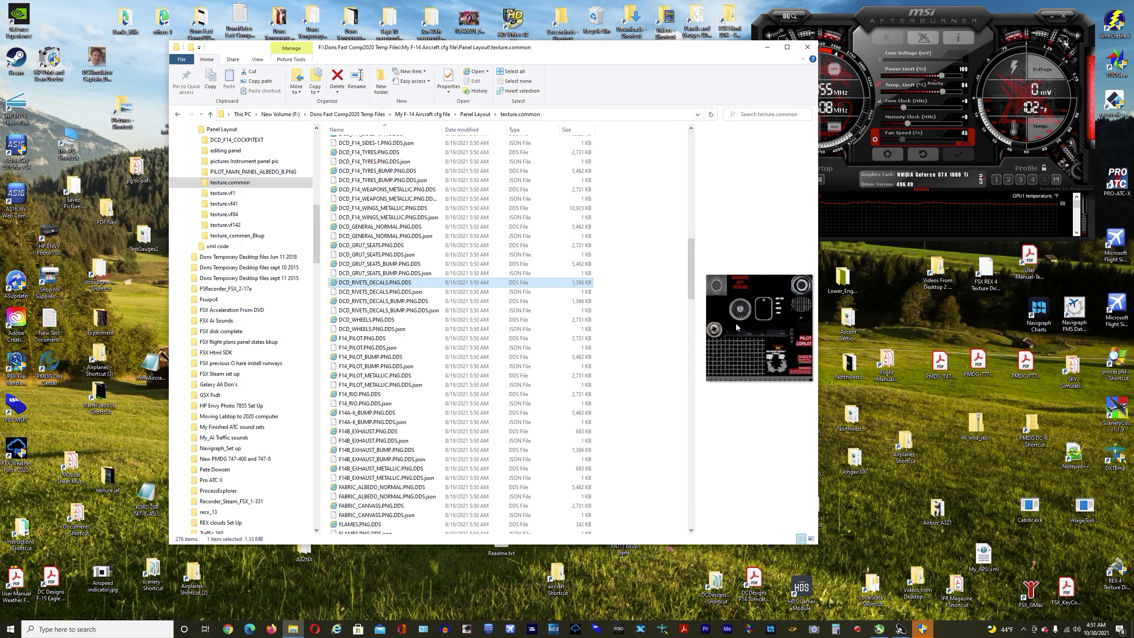
{"action": "left_click", "coordinate": [422, 301]}
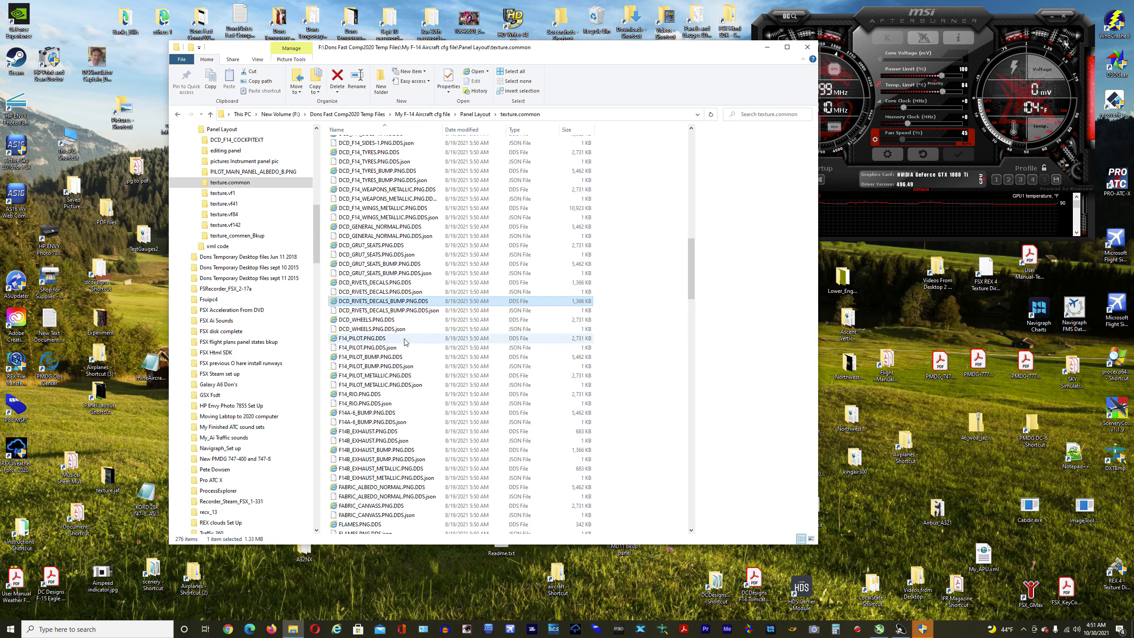
{"action": "left_click", "coordinate": [362, 321]}
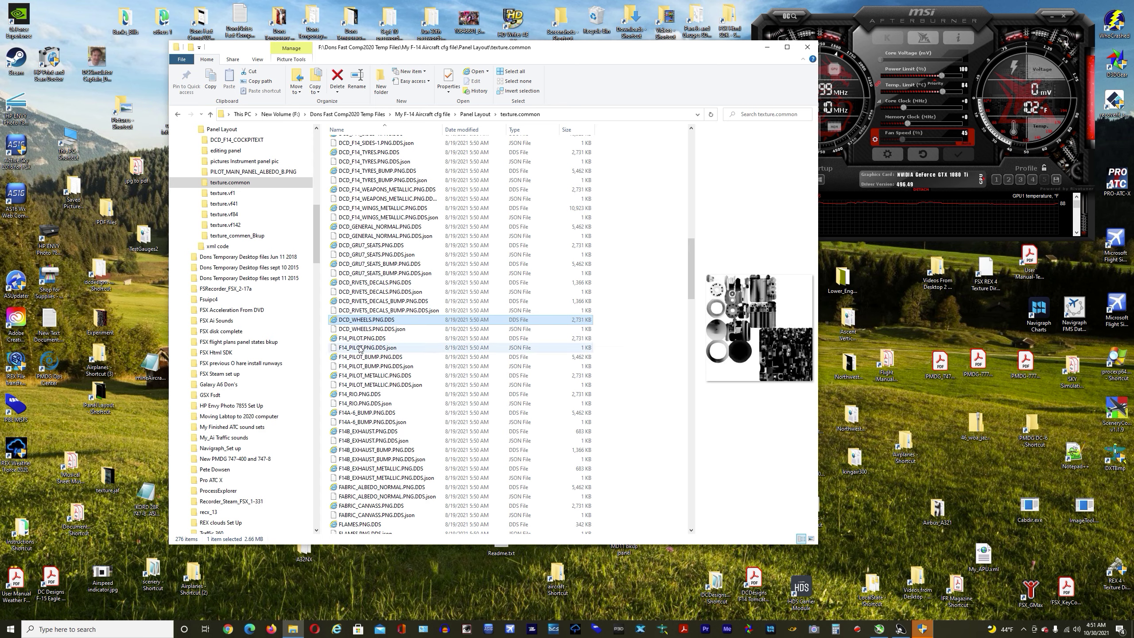
Preview the F14_PILOT texture with its bump and metallic maps, and the F14_RIO texture
{"action": "left_click", "coordinate": [365, 339]}
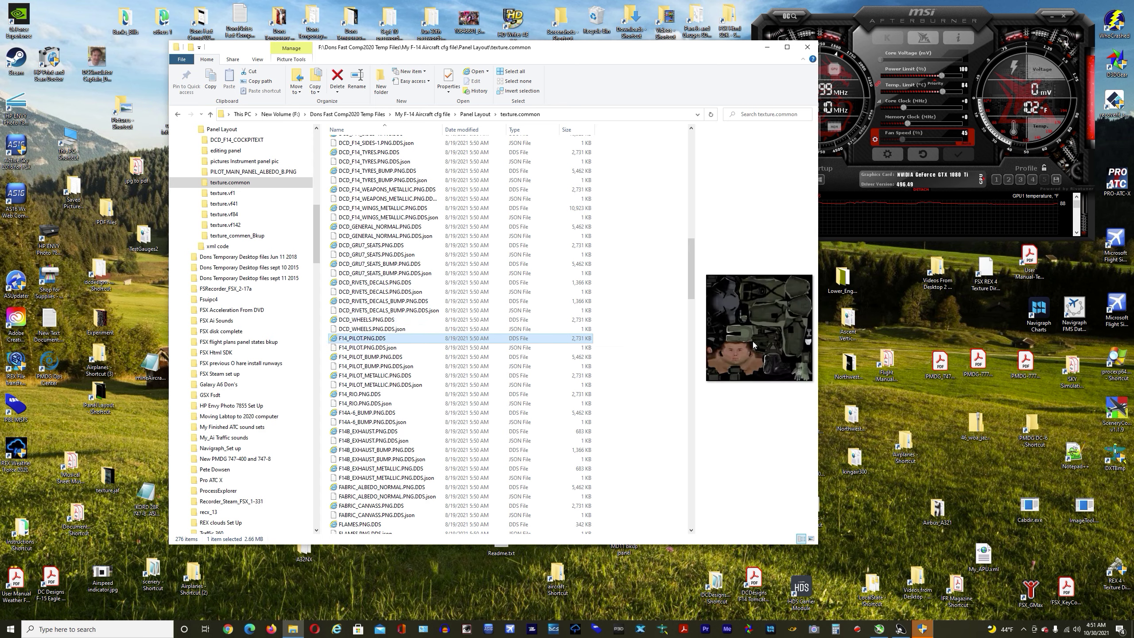
{"action": "left_click", "coordinate": [361, 357]}
{"action": "left_click", "coordinate": [353, 339]}
{"action": "left_click", "coordinate": [353, 357]}
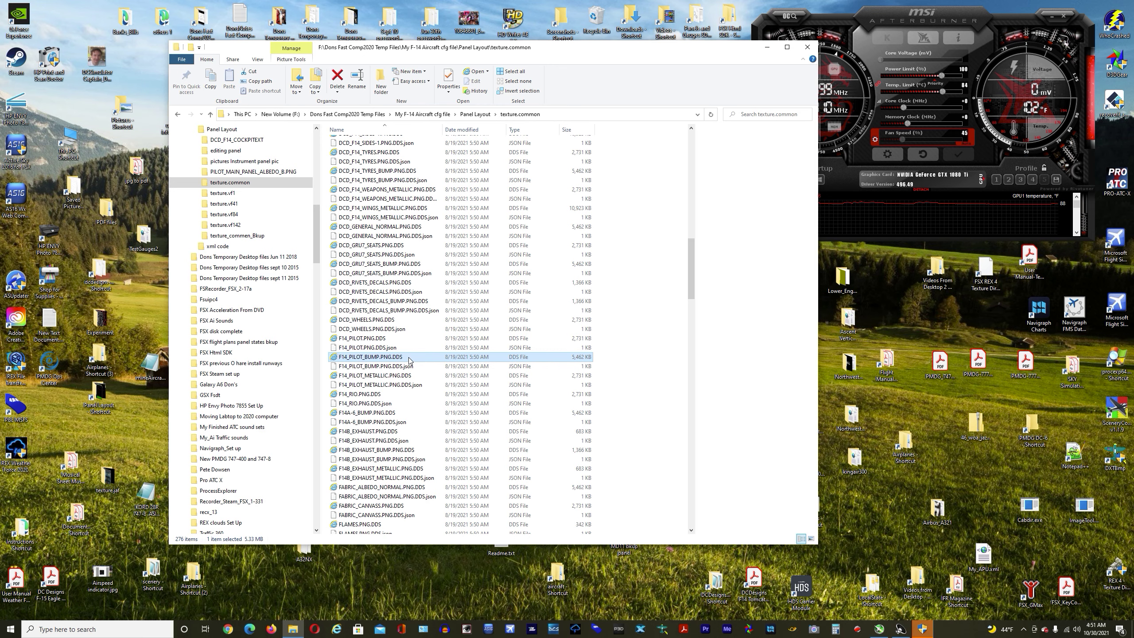
{"action": "left_click", "coordinate": [343, 376]}
{"action": "left_click", "coordinate": [364, 395]}
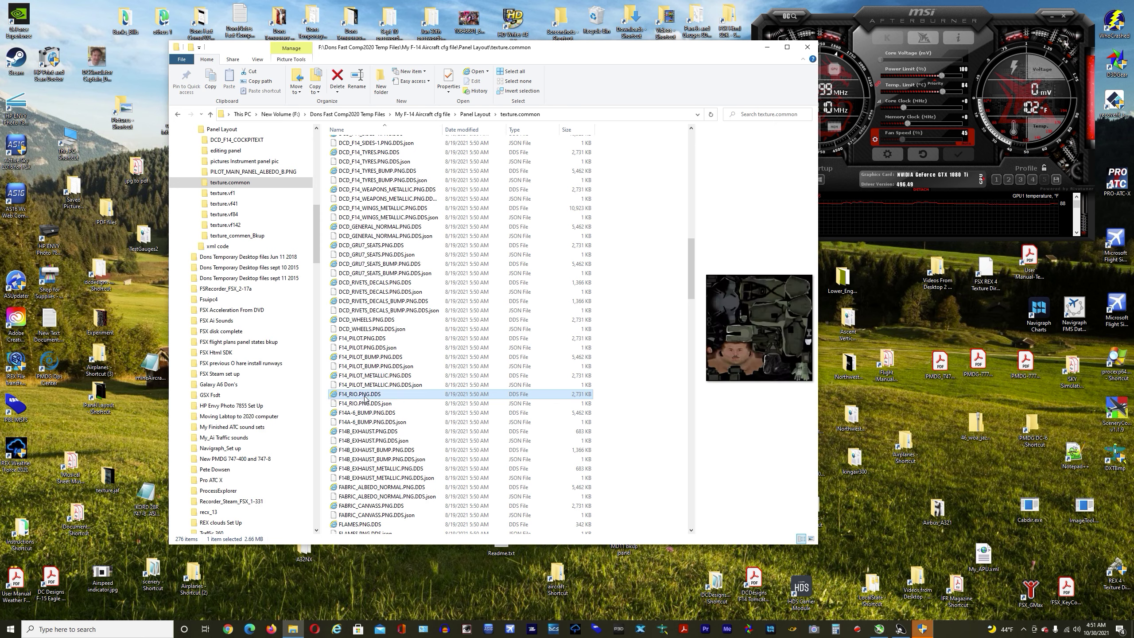
Preview the F14A-6_BUMP texture and the F14B_EXHAUST texture with its bump and metallic maps
{"action": "left_click", "coordinate": [362, 413]}
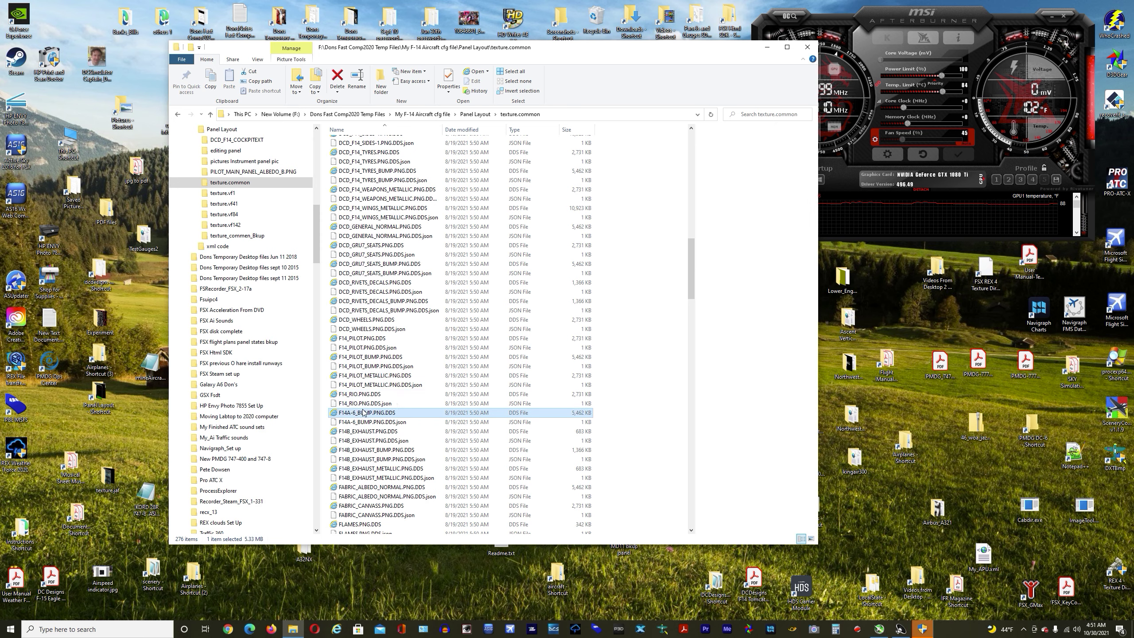
{"action": "left_click", "coordinate": [358, 430]}
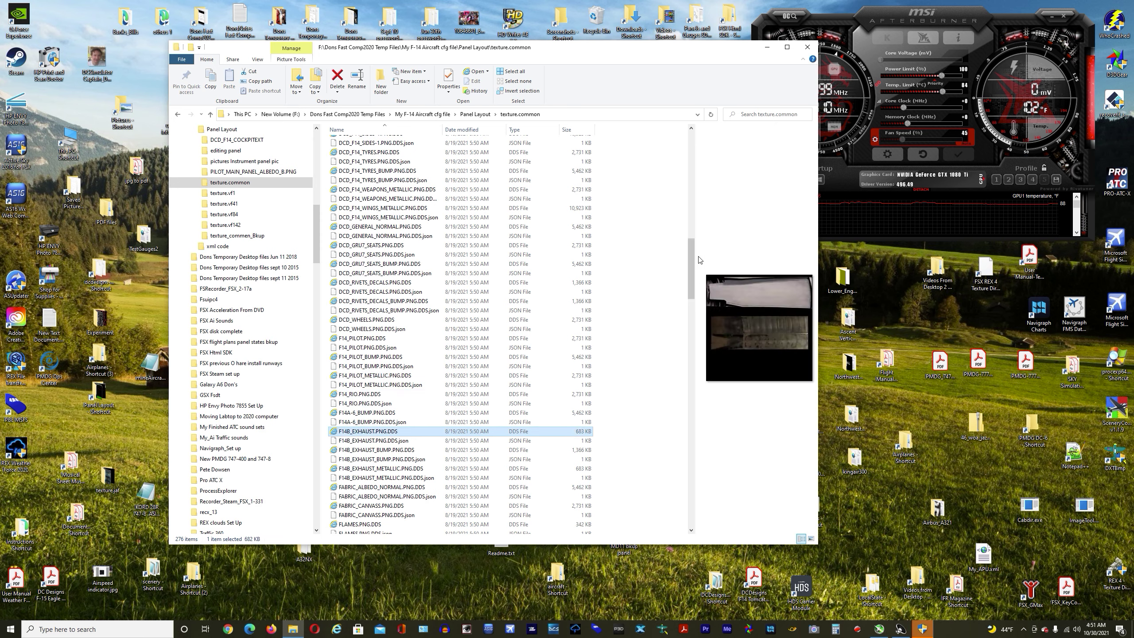
{"action": "left_click_drag", "start_coordinate": [692, 255], "coordinate": [693, 285]}
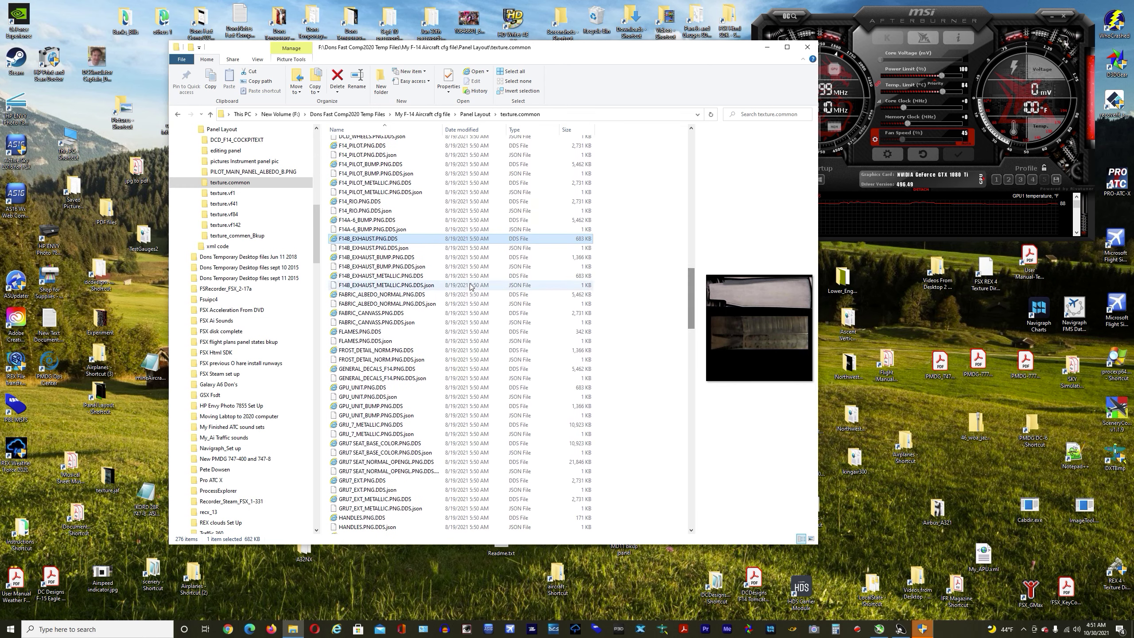
{"action": "left_click", "coordinate": [388, 258]}
{"action": "left_click", "coordinate": [370, 277]}
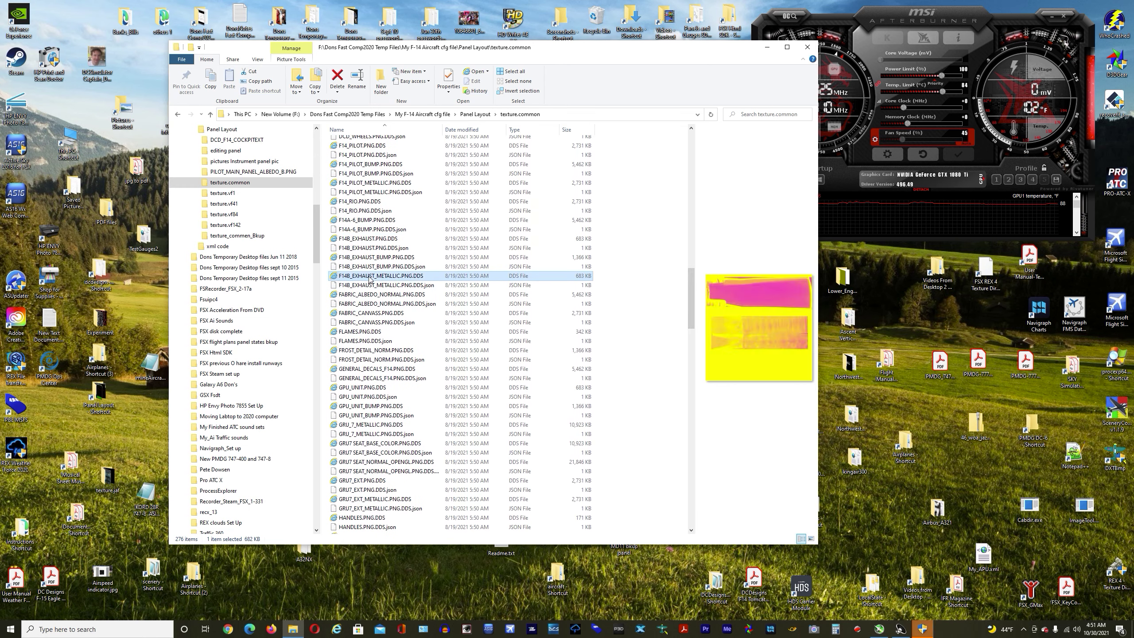
Preview the FABRIC_ALBEDO_NORMAL, FABRIC_CANVASS, FLAMES, FROST_DETAIL_NORM and GENERAL_DECALS_F14 DDS textures
{"action": "left_click", "coordinate": [363, 296]}
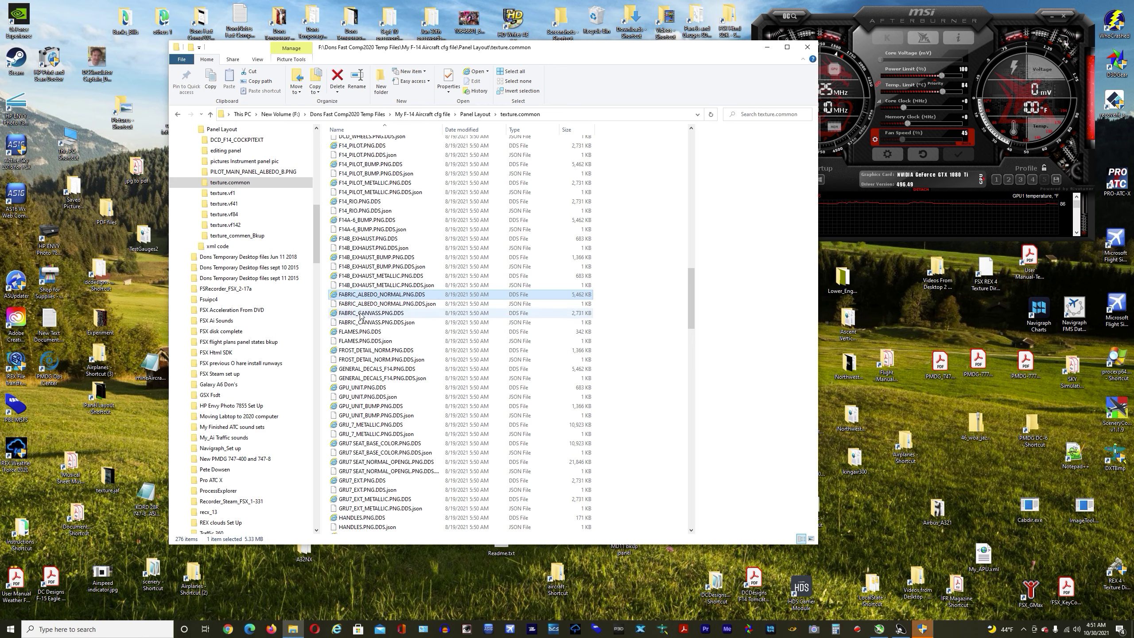
{"action": "left_click", "coordinate": [361, 314]}
{"action": "left_click", "coordinate": [359, 332]}
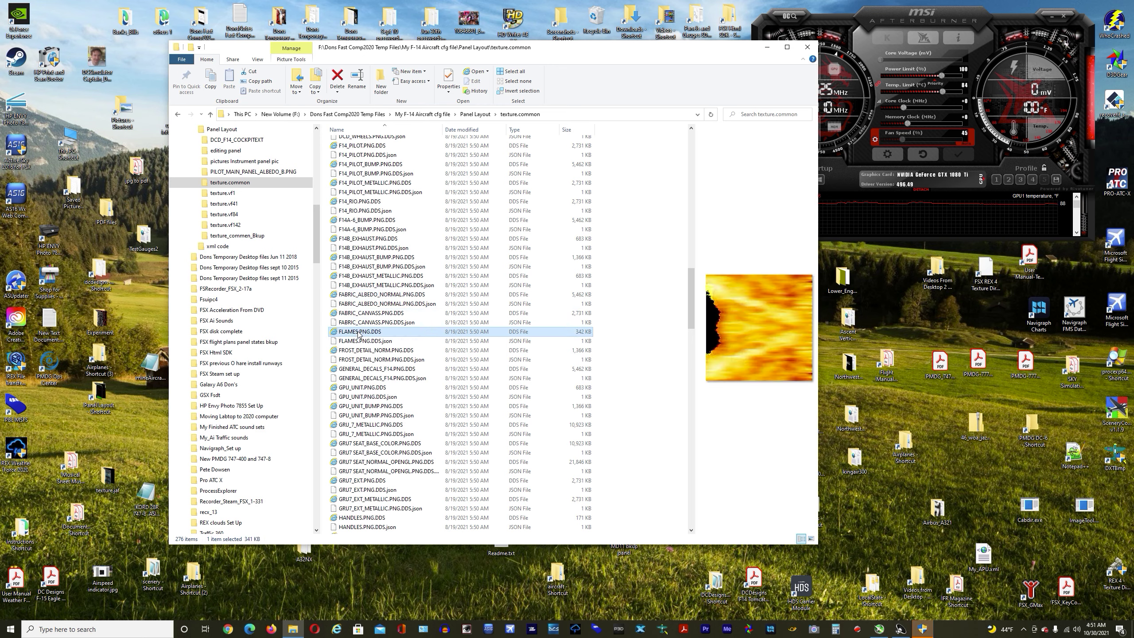
{"action": "left_click", "coordinate": [356, 350]}
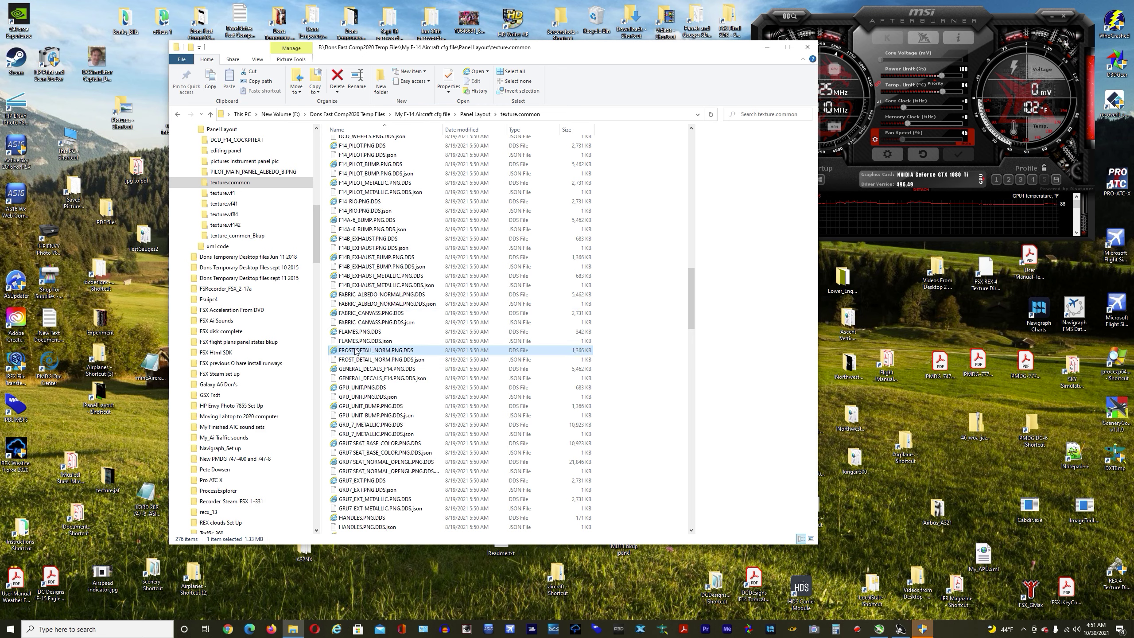
{"action": "left_click", "coordinate": [353, 369]}
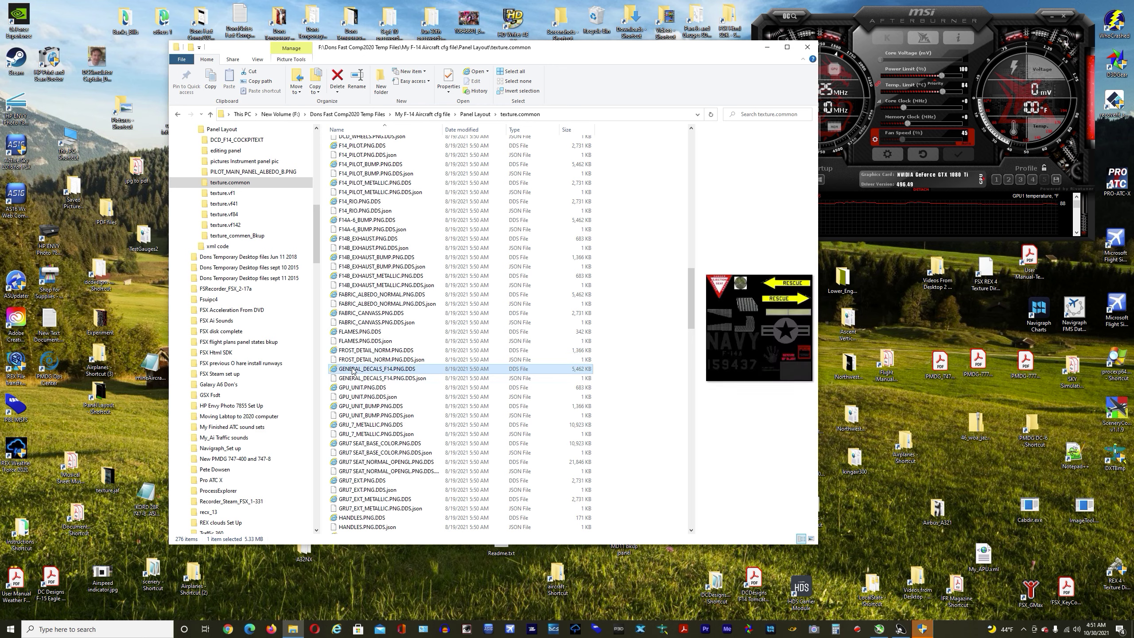
Preview the GPU_UNIT texture and its GPU_UNIT_BUMP map
{"action": "left_click", "coordinate": [353, 388]}
{"action": "left_click", "coordinate": [356, 397]}
{"action": "left_click", "coordinate": [354, 404]}
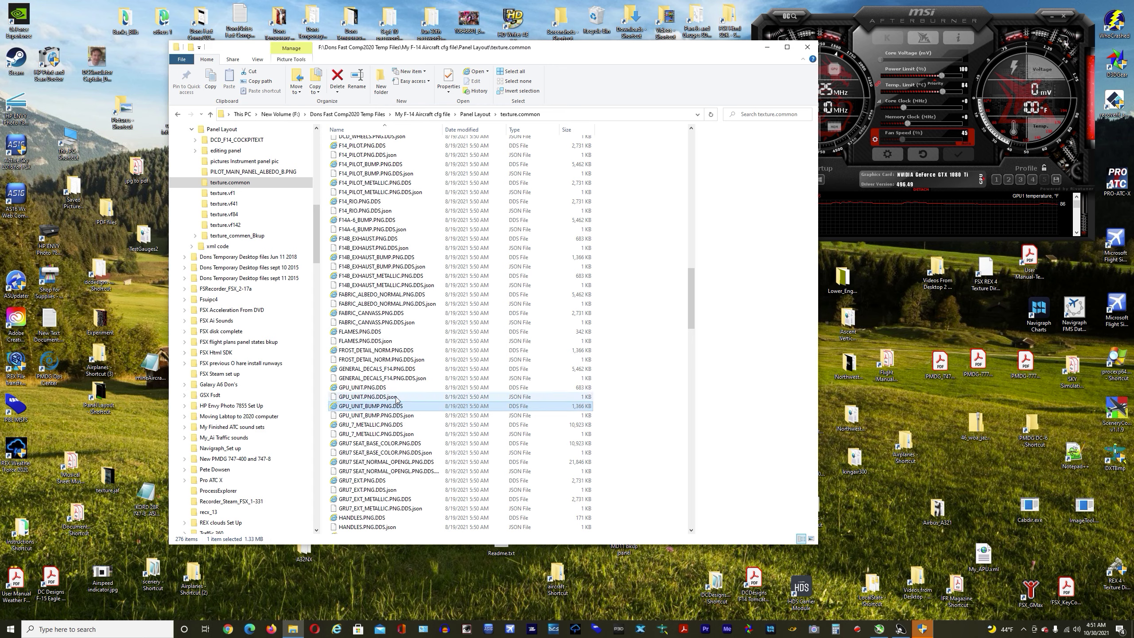
Preview the GRU_7_METALLIC texture and the GRU7 seat base color and normal maps, and view GRU7_EXT.PNG.DDS at full size
{"action": "left_click", "coordinate": [378, 425]}
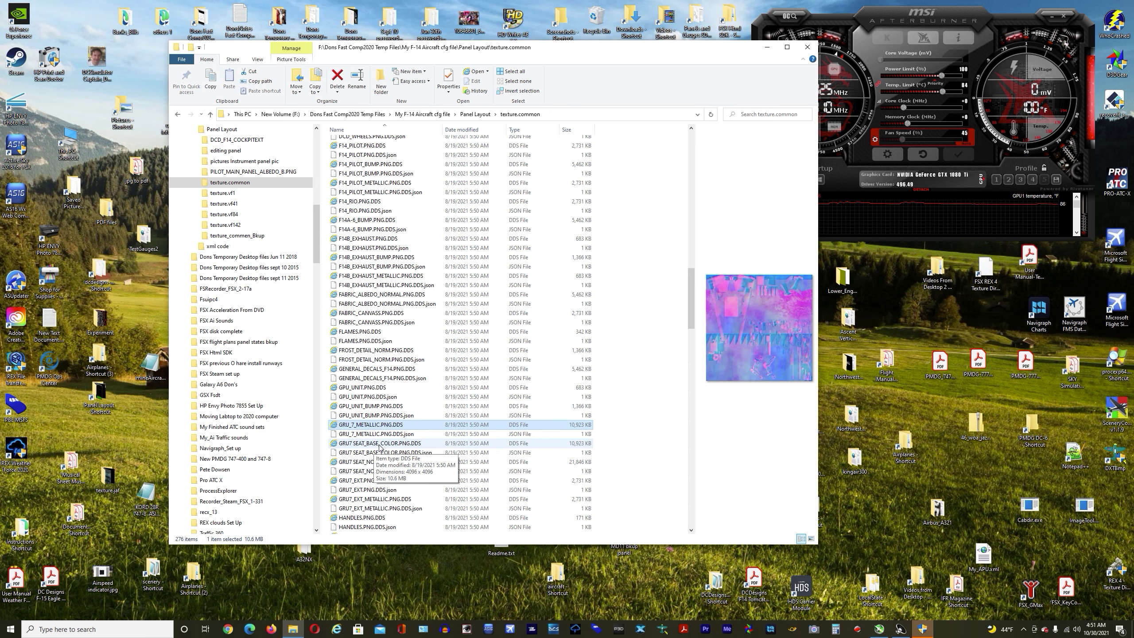
{"action": "left_click", "coordinate": [380, 444]}
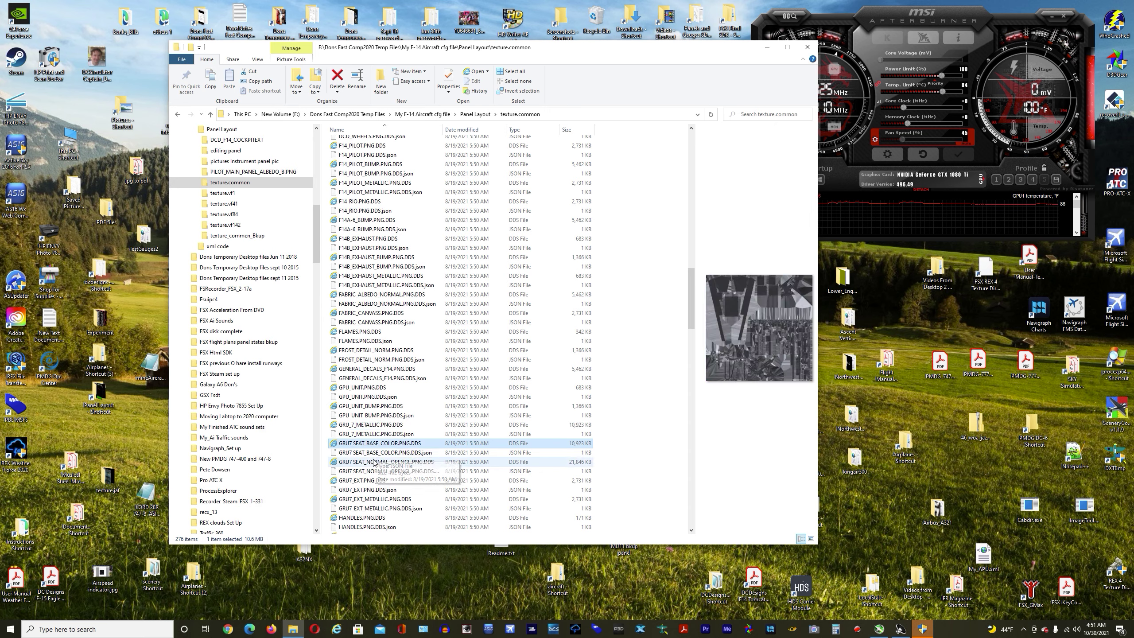
{"action": "left_click", "coordinate": [375, 462]}
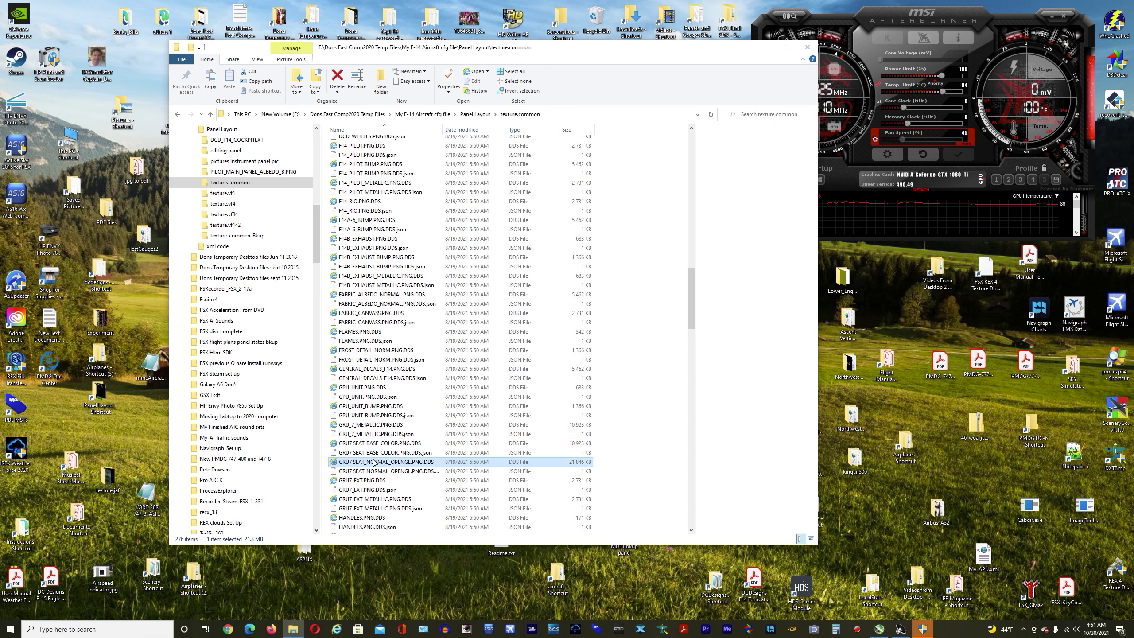
{"action": "left_click", "coordinate": [362, 481]}
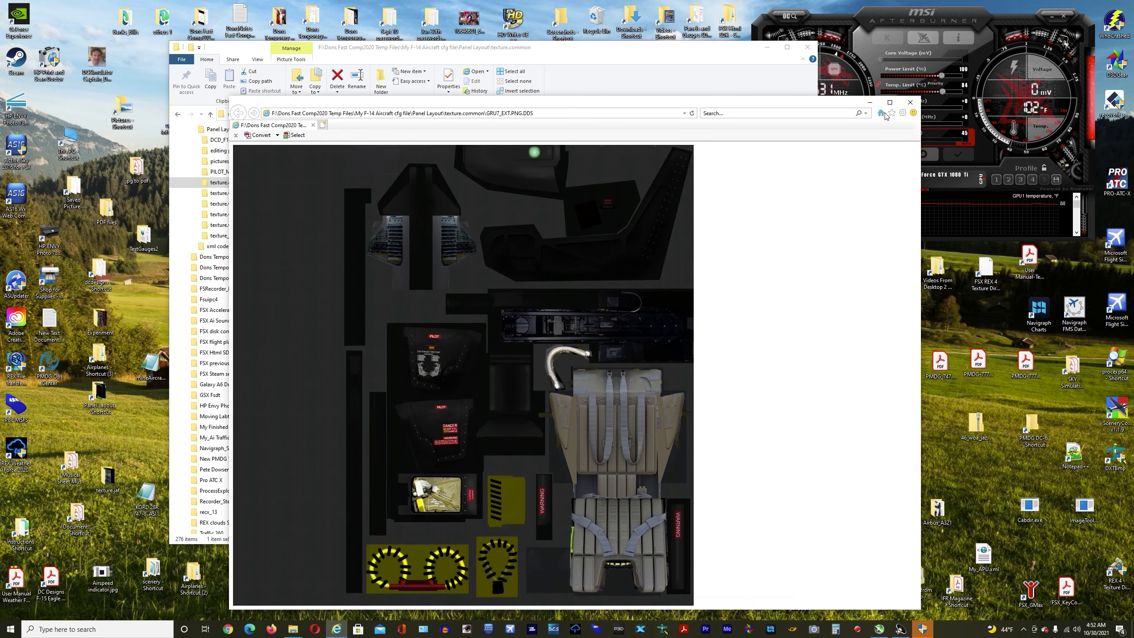
Examine the full-size GRU7_EXT.PNG.DDS texture enlarged and fitted to the window, and close its viewer
{"action": "left_click_drag", "start_coordinate": [585, 105], "coordinate": [550, 55]}
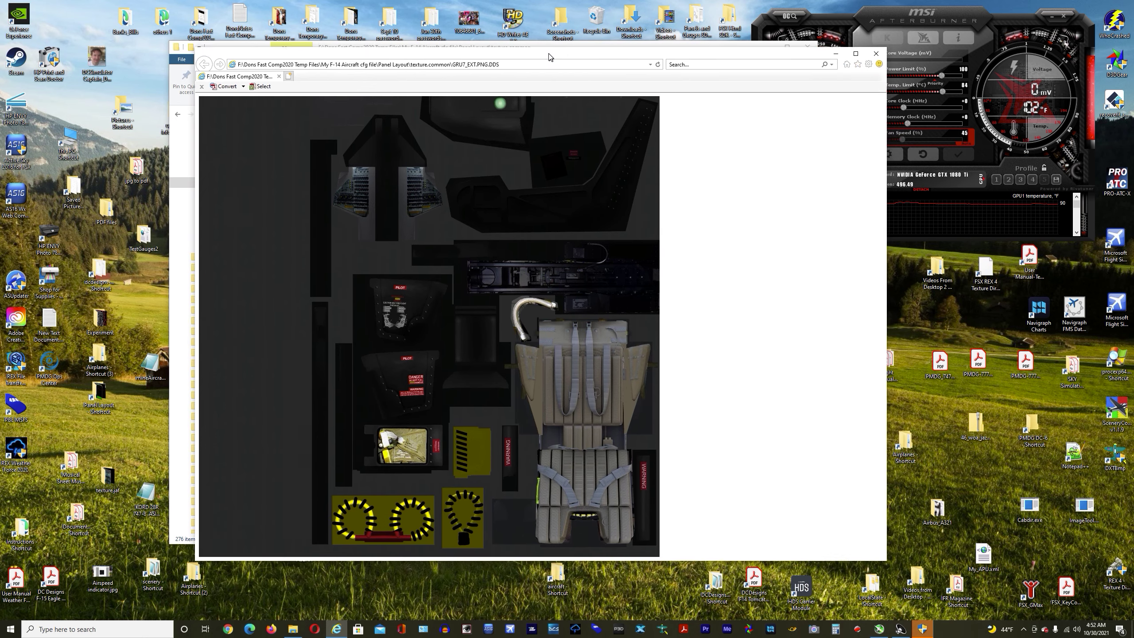
{"action": "left_click", "coordinate": [475, 315]}
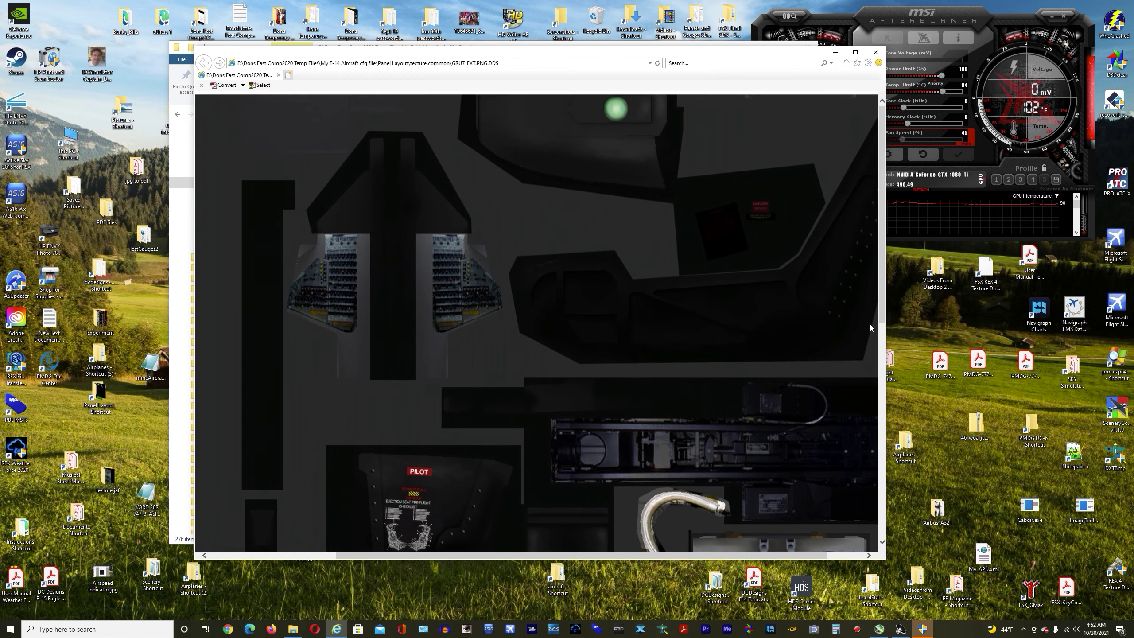
{"action": "left_click", "coordinate": [385, 262]}
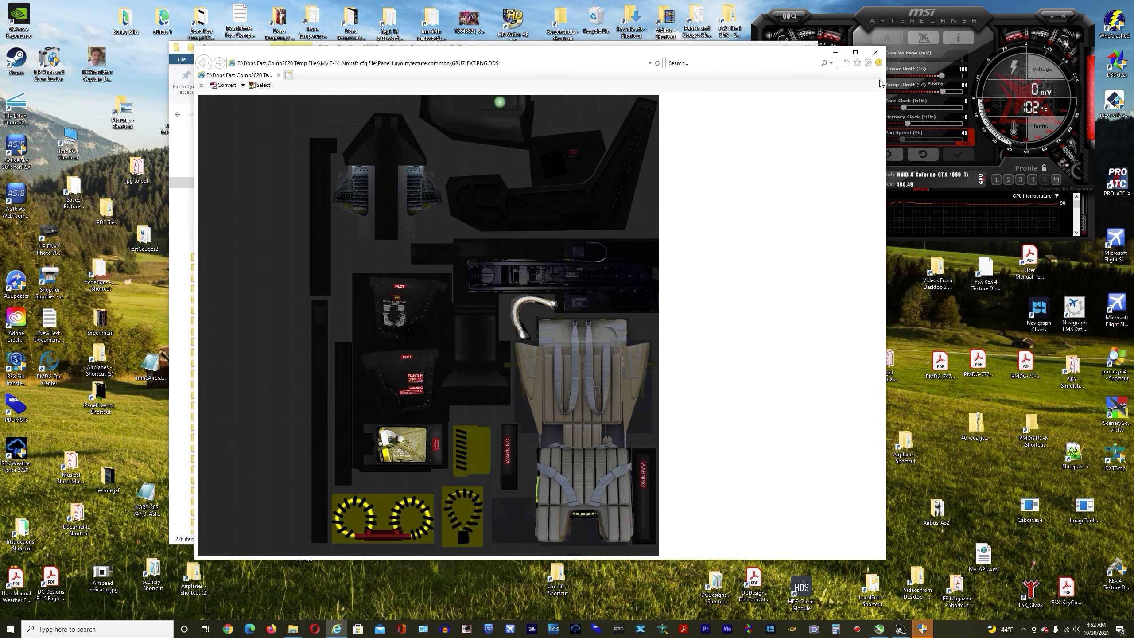
{"action": "left_click", "coordinate": [875, 51]}
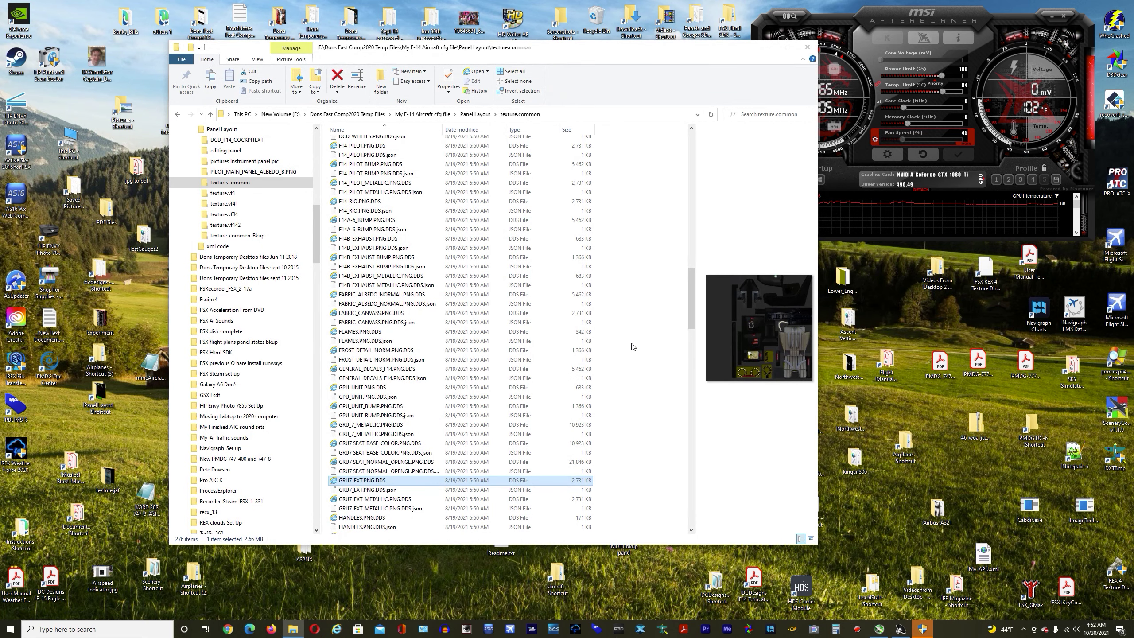
Preview the GRU7_EXT_METALLIC, HANDLES, HANDLES_BUMP and HUD_GLASS_DDS textures
{"action": "left_click", "coordinate": [386, 498]}
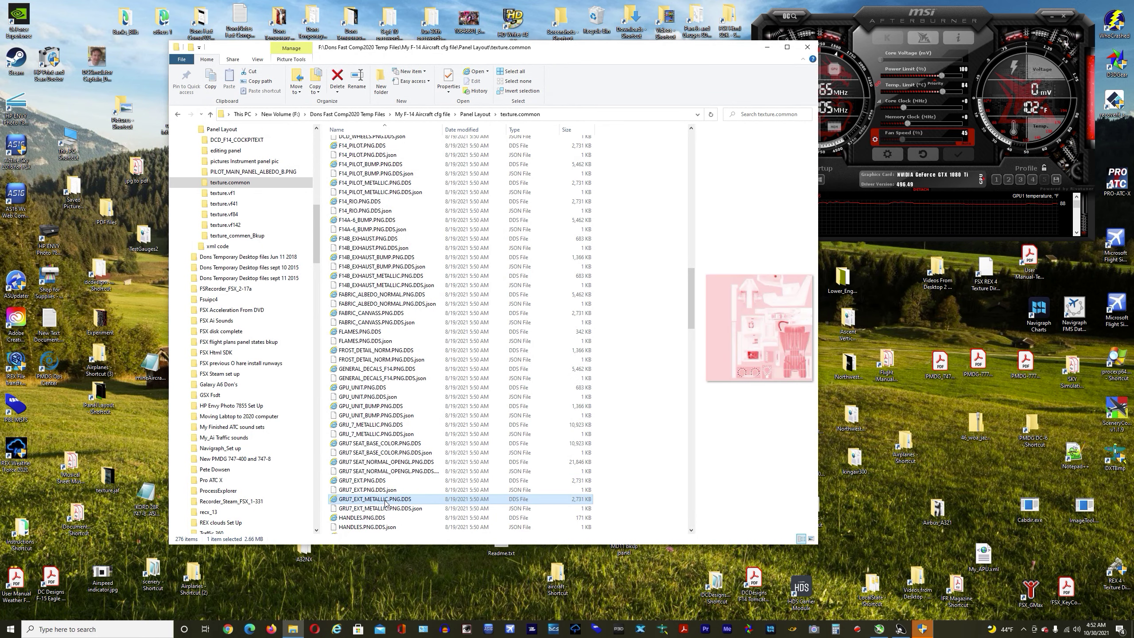
{"action": "left_click", "coordinate": [349, 517]}
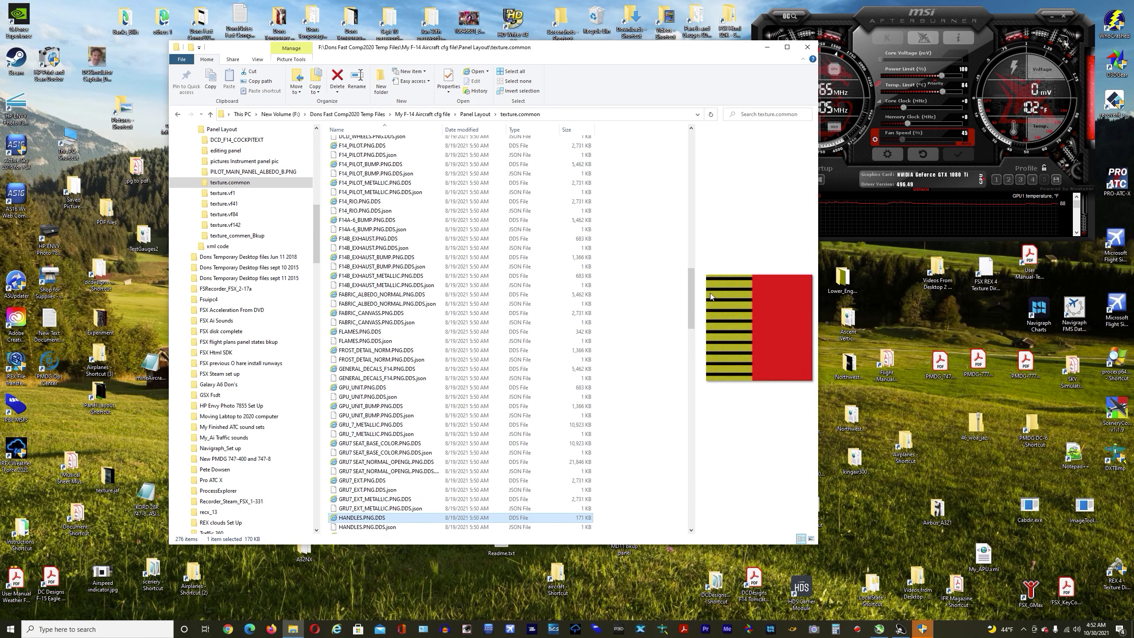
{"action": "left_click_drag", "start_coordinate": [693, 278], "coordinate": [692, 318]}
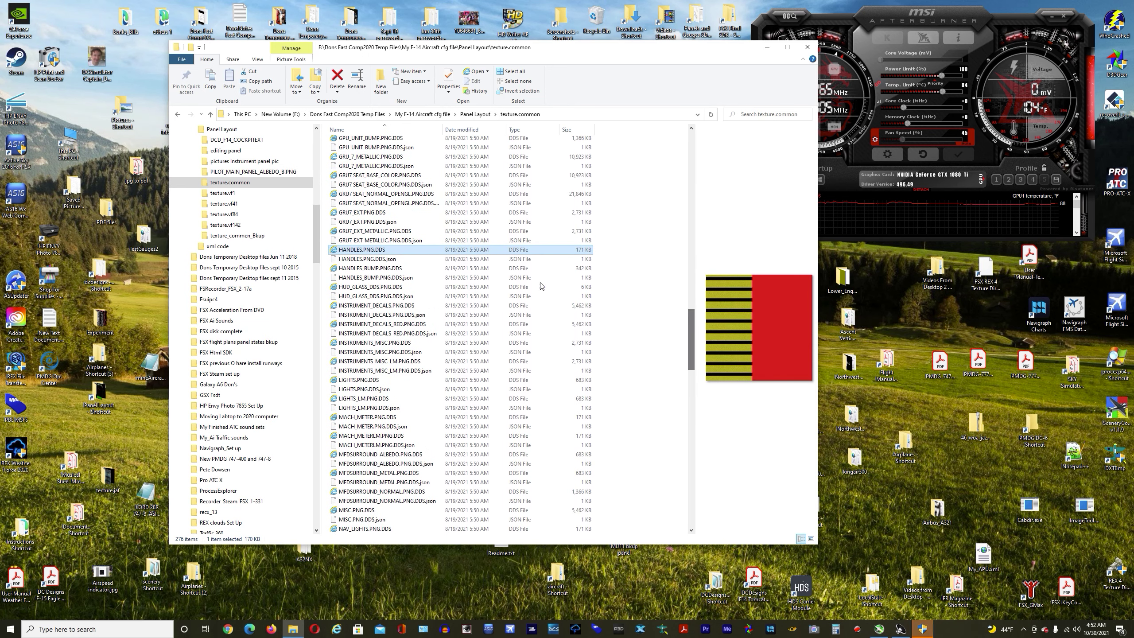
{"action": "left_click", "coordinate": [416, 269]}
{"action": "left_click", "coordinate": [335, 288]}
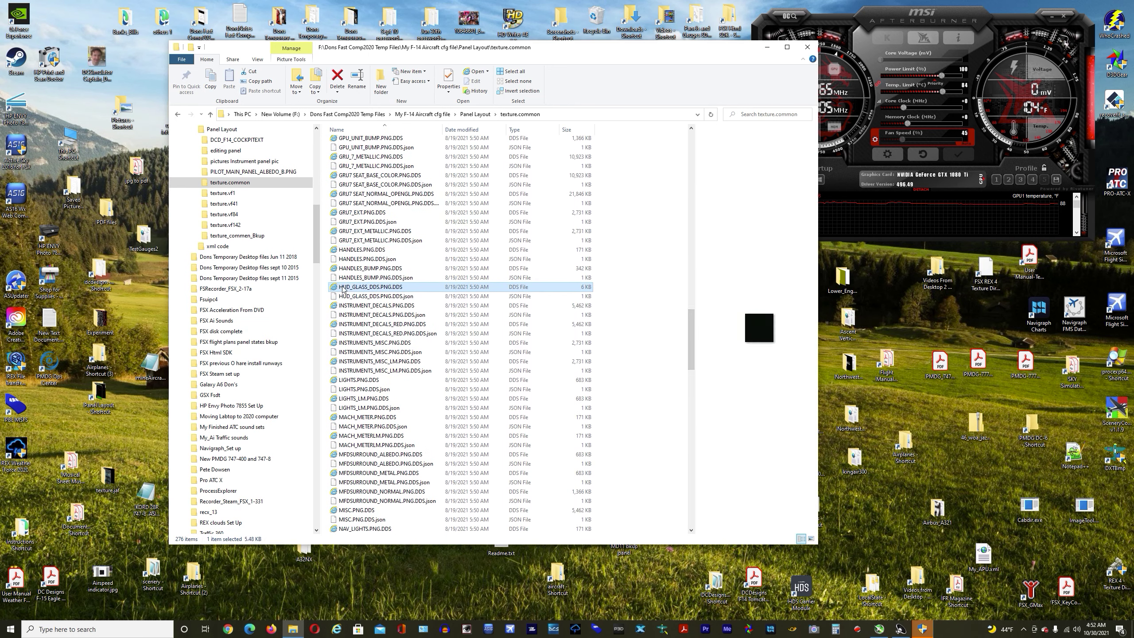
Preview the INSTRUMENT_DECALS and INSTRUMENT_DECALS_RED textures, and the INSTRUMENTS_MISC and LIGHTS textures with their LM versions
{"action": "left_click", "coordinate": [349, 306]}
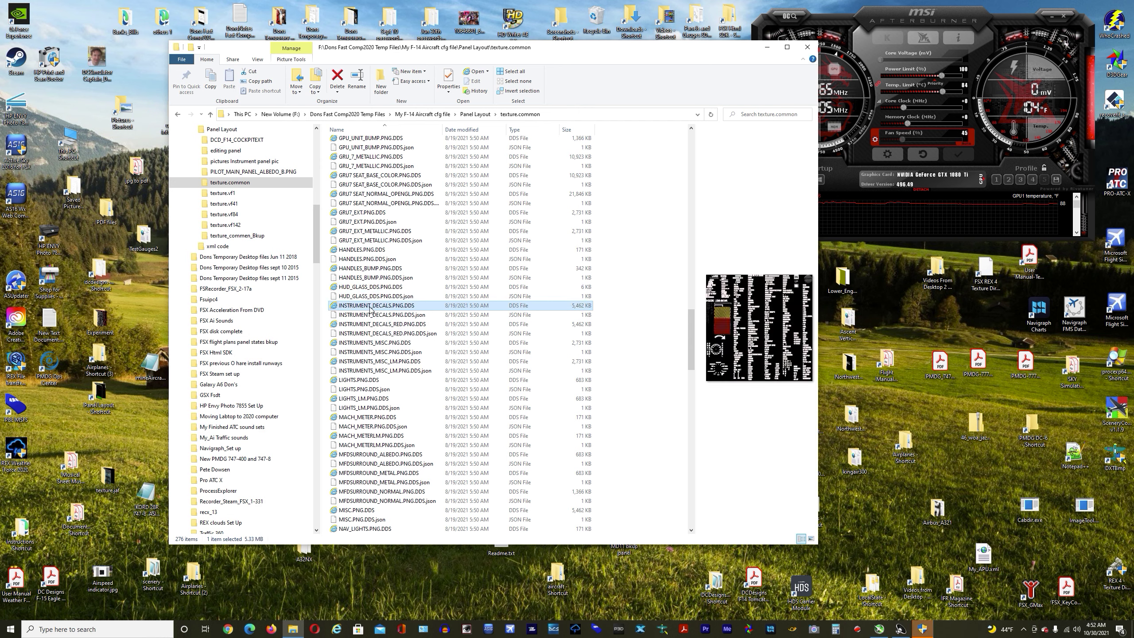
{"action": "left_click", "coordinate": [366, 326]}
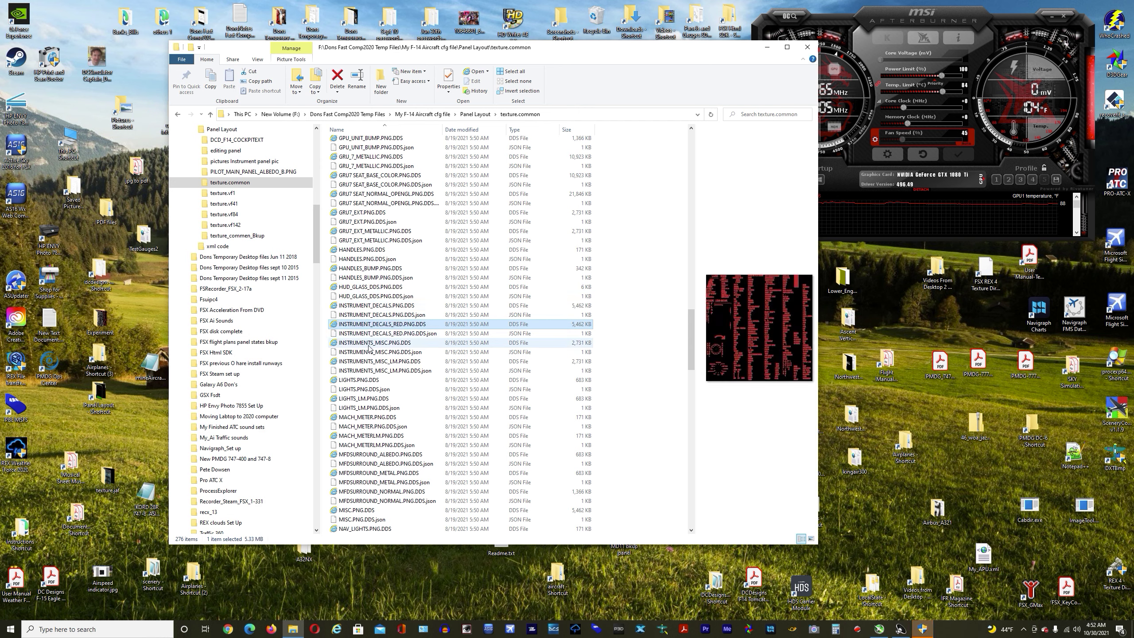
{"action": "left_click", "coordinate": [369, 344]}
{"action": "left_click", "coordinate": [369, 362]}
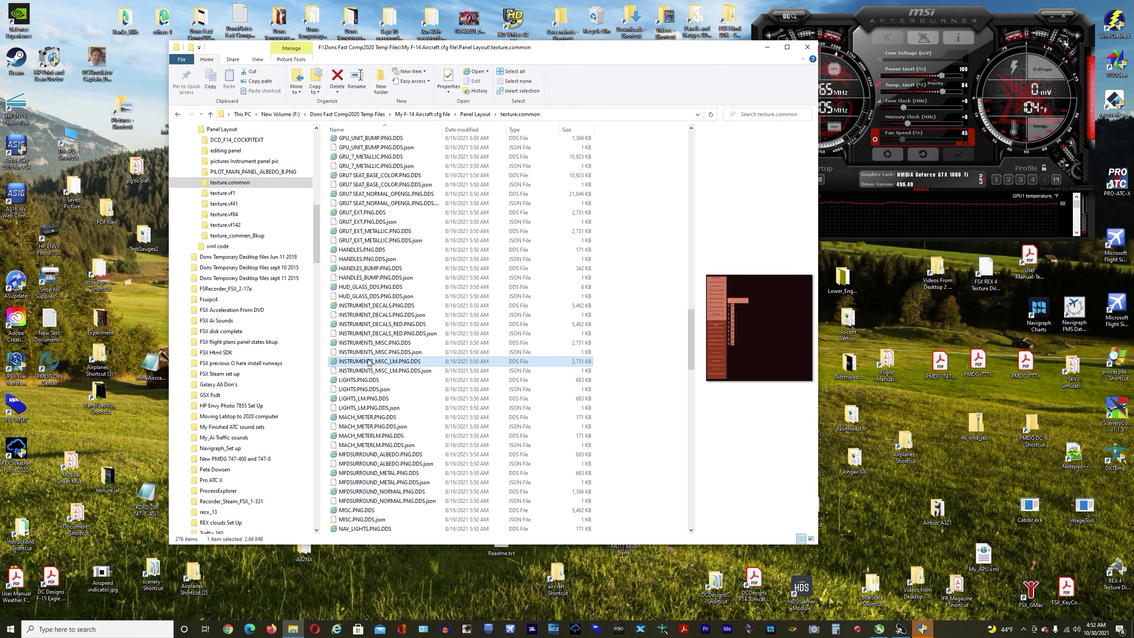
{"action": "left_click", "coordinate": [360, 381]}
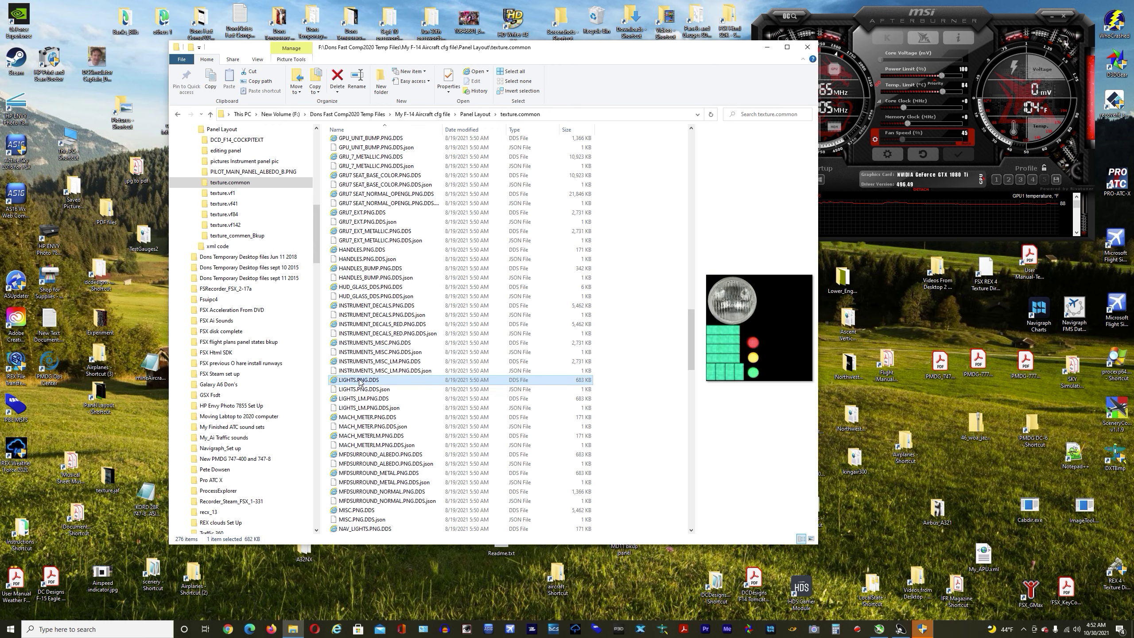
{"action": "left_click", "coordinate": [355, 398]}
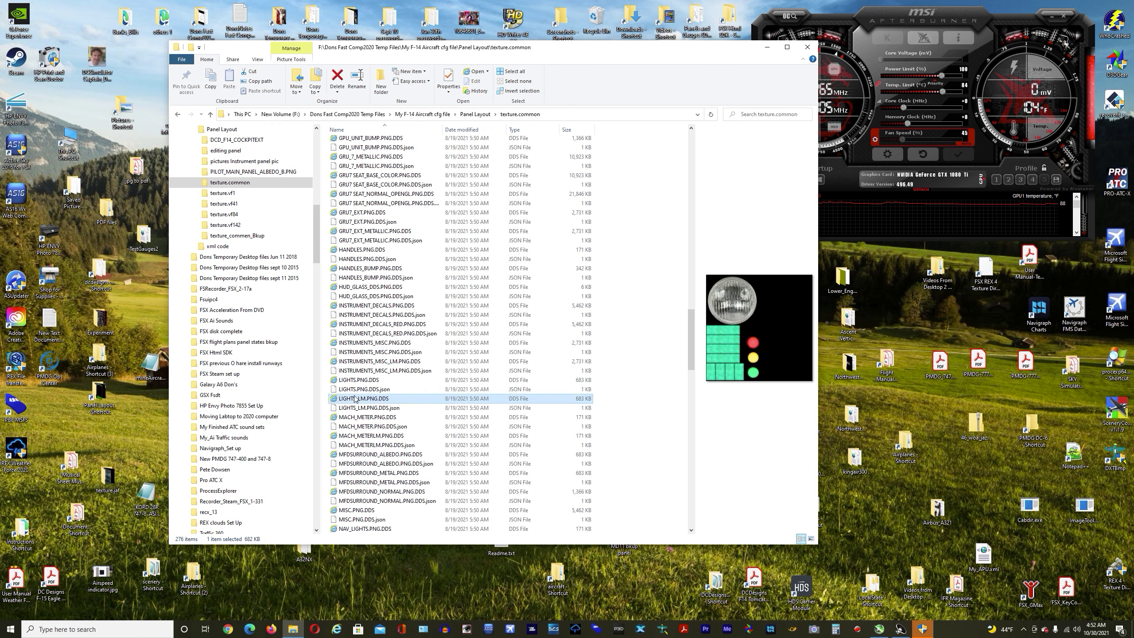
Preview the MACH_METER and MACH_METERLM textures and the MFDSURROUND albedo, metal and normal maps
{"action": "left_click", "coordinate": [356, 417]}
{"action": "left_click", "coordinate": [358, 436]}
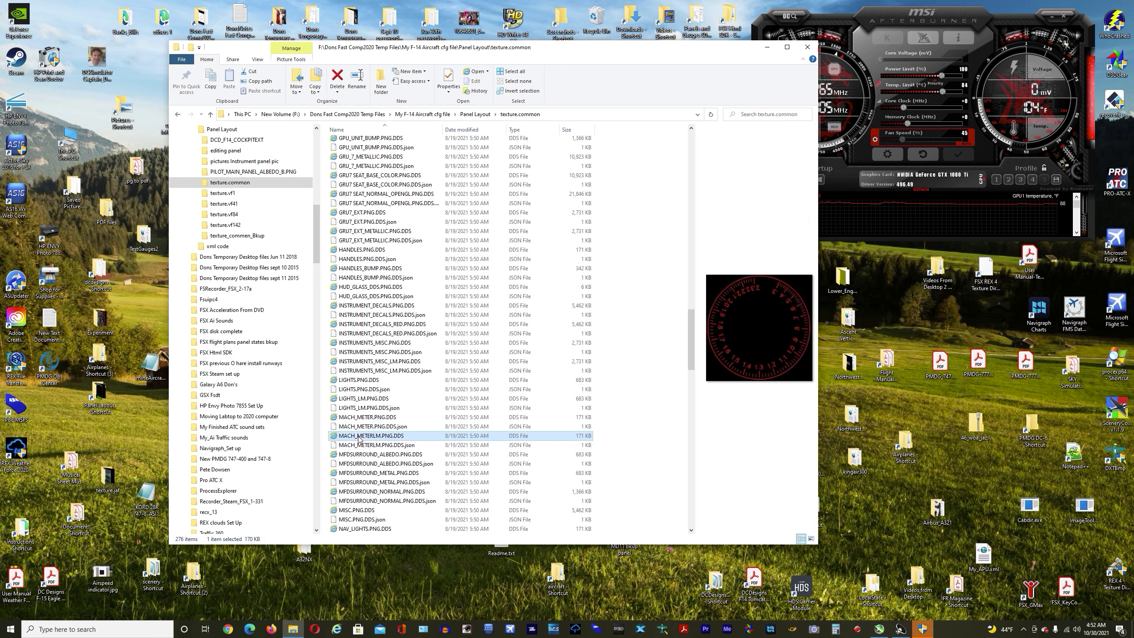
{"action": "left_click", "coordinate": [359, 455]}
{"action": "left_click", "coordinate": [359, 473]}
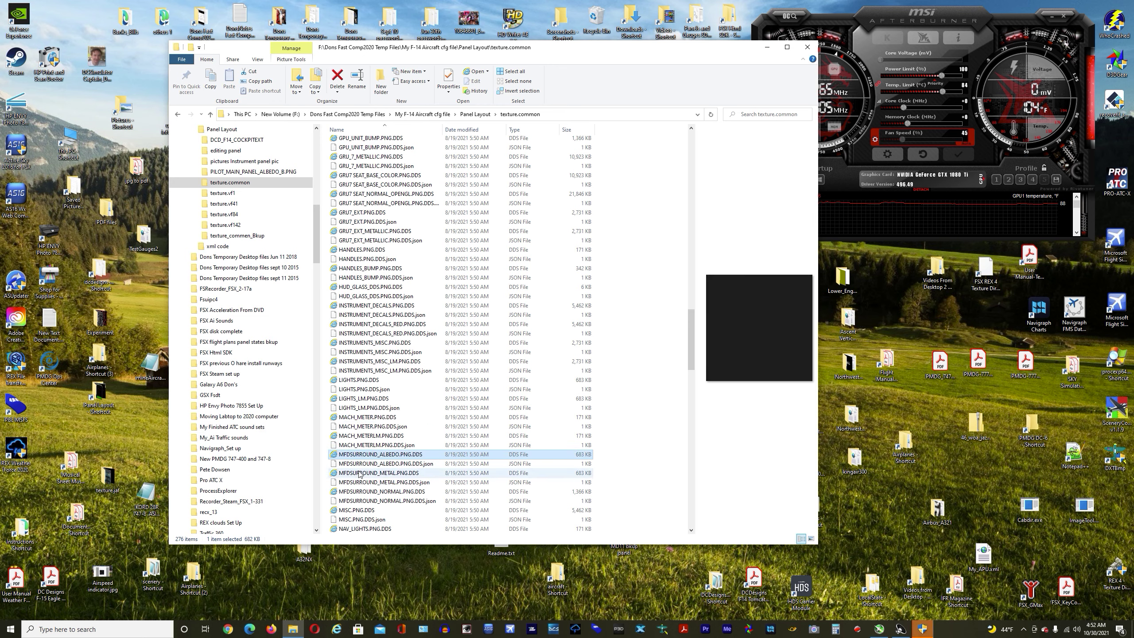
{"action": "left_click", "coordinate": [360, 492]}
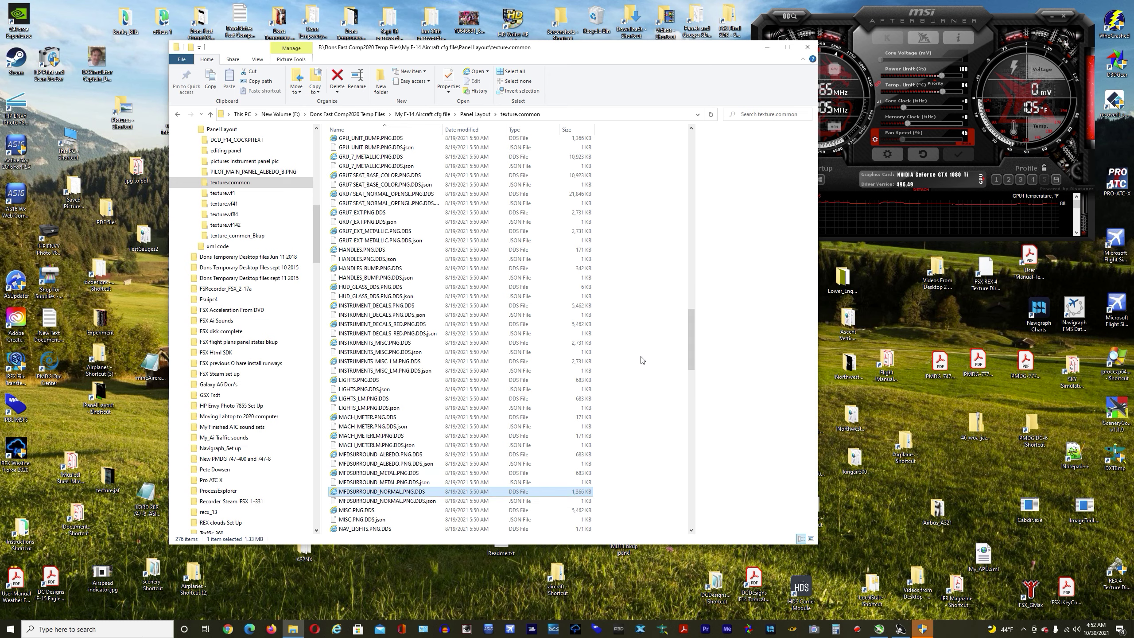
Preview the MISC, NAV_LIGHTS and PHOENIX_BUMP DDS textures
{"action": "left_click_drag", "start_coordinate": [692, 325], "coordinate": [691, 350]}
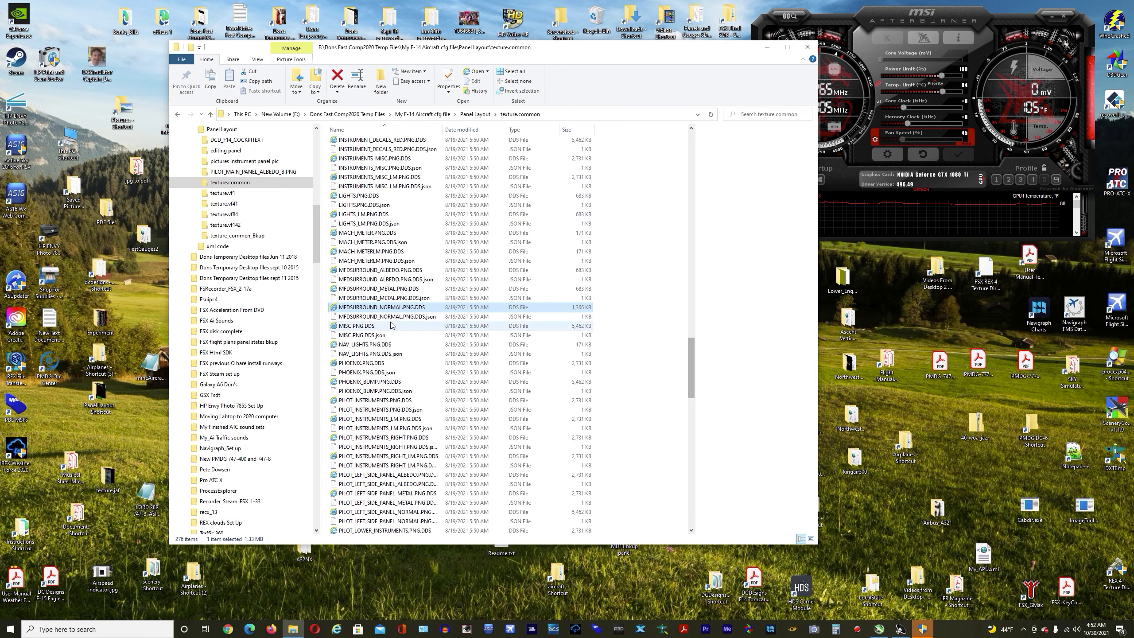
{"action": "left_click", "coordinate": [374, 326]}
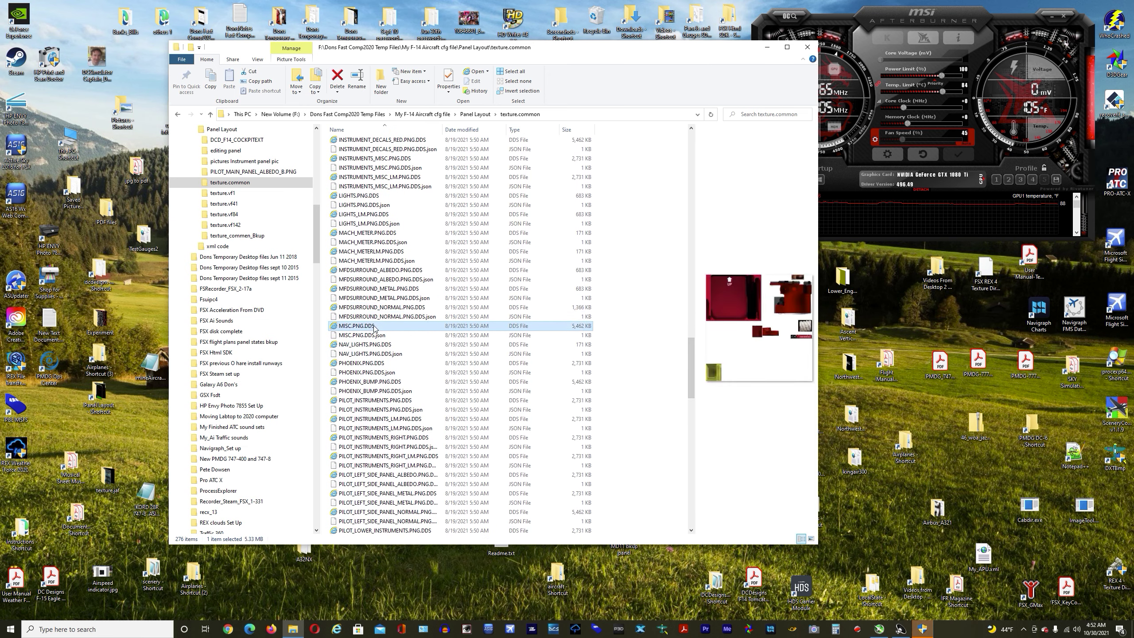
{"action": "left_click", "coordinate": [353, 345]}
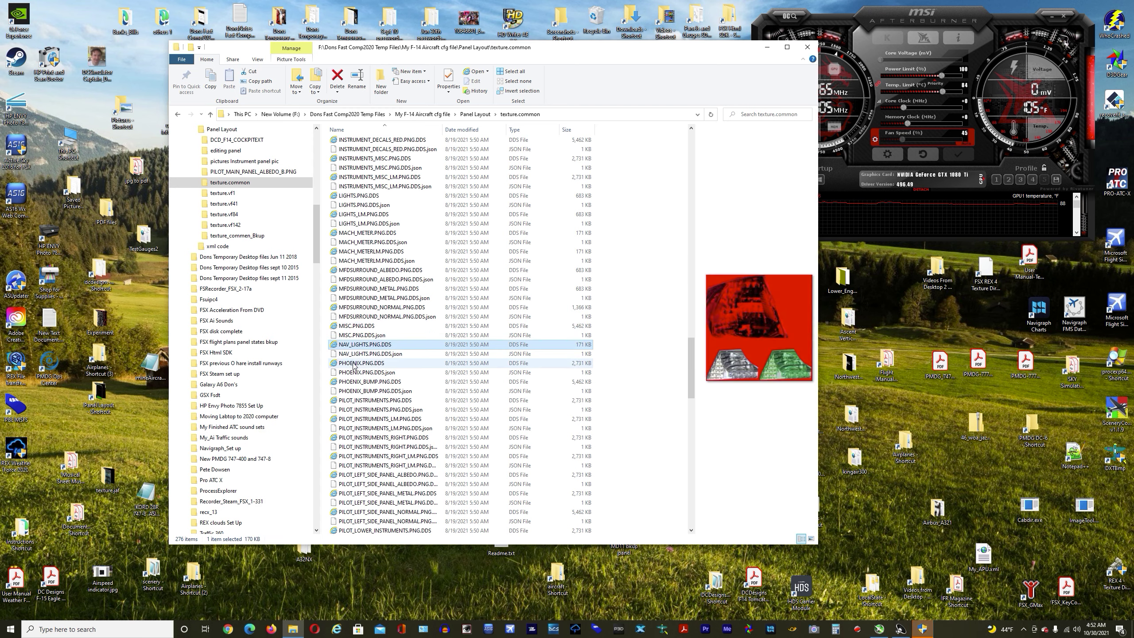
{"action": "left_click", "coordinate": [353, 382]}
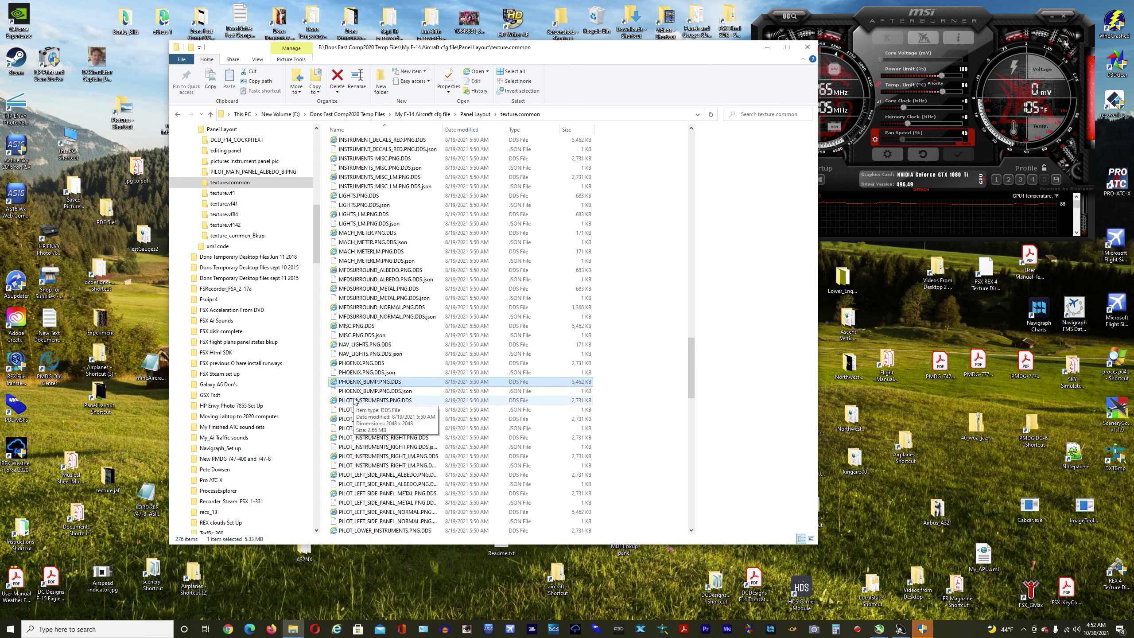
Preview the PILOT_INSTRUMENTS_LM, PILOT_INSTRUMENTS_RIGHT and PILOT_INSTRUMENTS_RIGHT_LM textures and the PILOT_LEFT_SIDE_PANEL albedo, metal and normal maps
{"action": "left_click", "coordinate": [348, 419]}
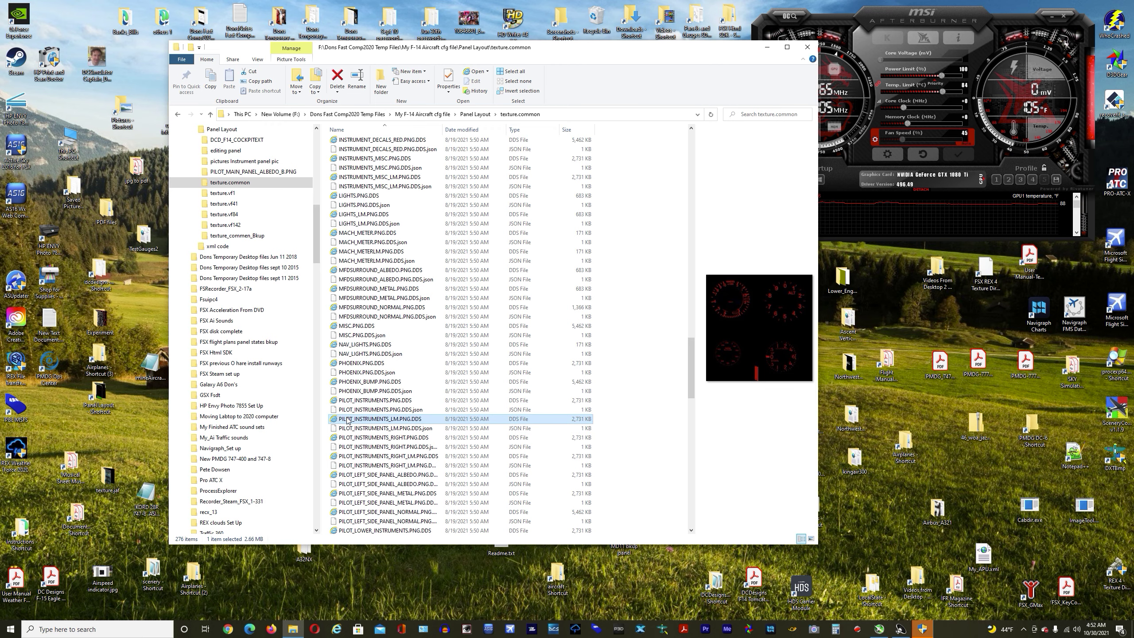
{"action": "left_click", "coordinate": [350, 437]}
{"action": "left_click", "coordinate": [351, 456]}
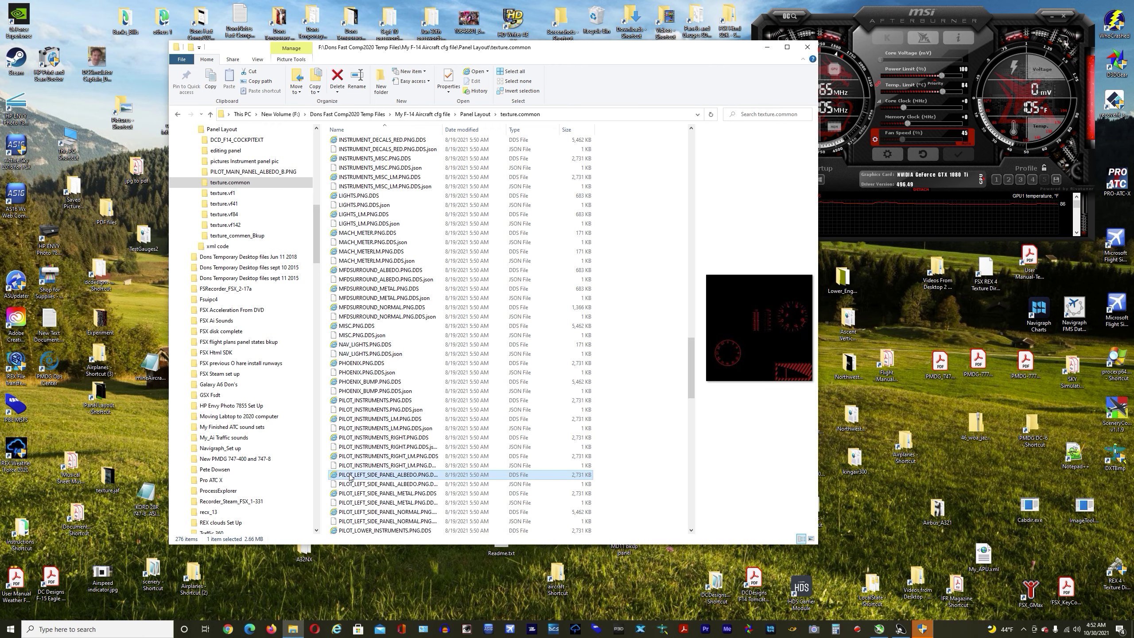
{"action": "left_click", "coordinate": [352, 474]}
{"action": "left_click", "coordinate": [357, 493]}
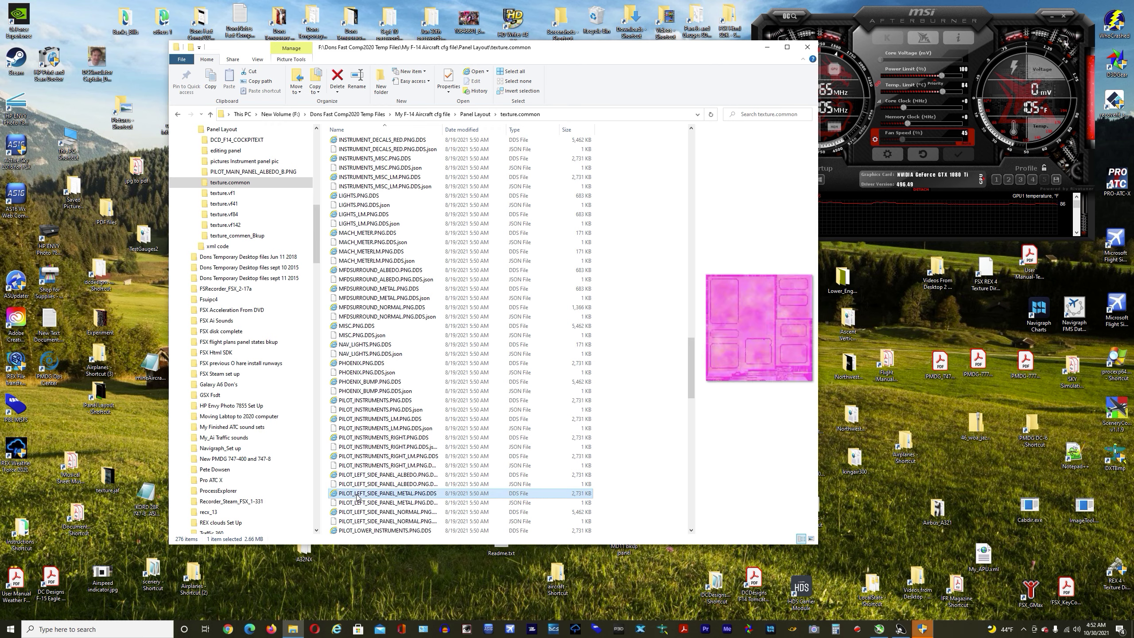
{"action": "left_click", "coordinate": [369, 512]}
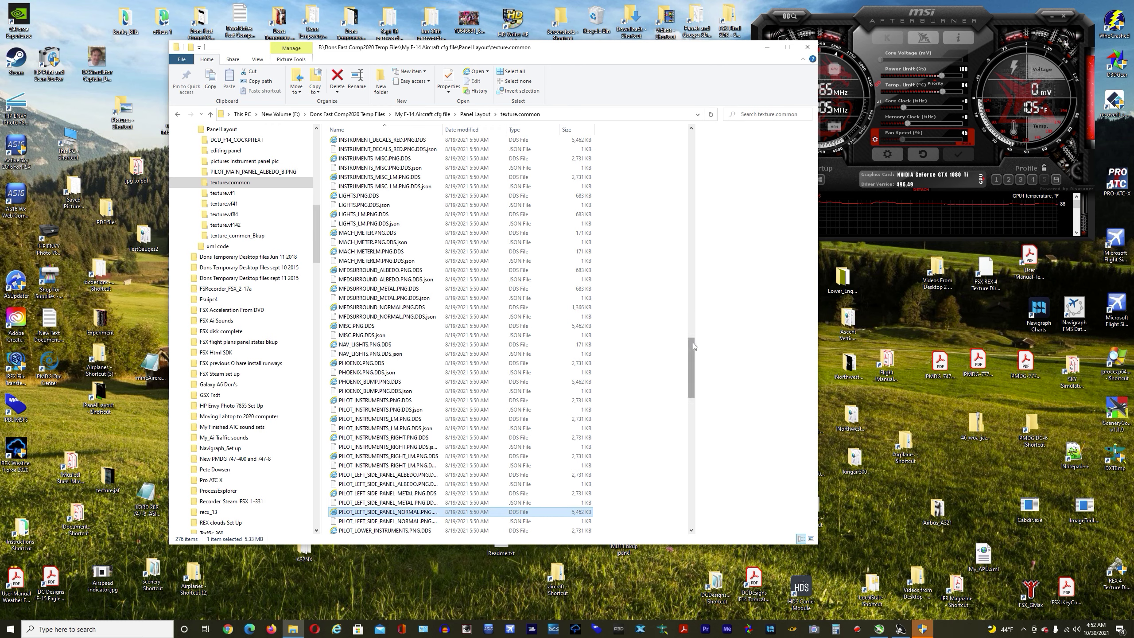
Preview the PILOT_LOWER_INSTRUMENTS texture with its LM version and the PILOT_MAIN_PANEL_ALBEDO_B and PILOT_MAIN_PANEL_METAL maps, and close the texture.common folder
{"action": "scroll", "coordinate": [692, 342], "scroll_direction": "down", "scroll_amount": 7}
{"action": "left_click", "coordinate": [374, 338]}
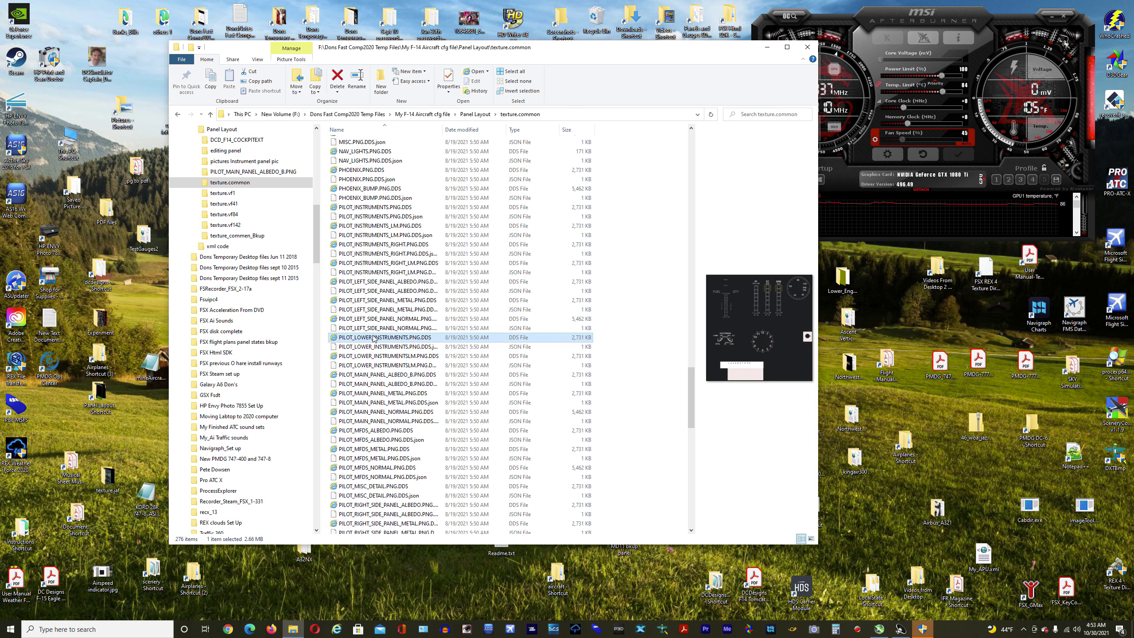
{"action": "left_click", "coordinate": [362, 356]}
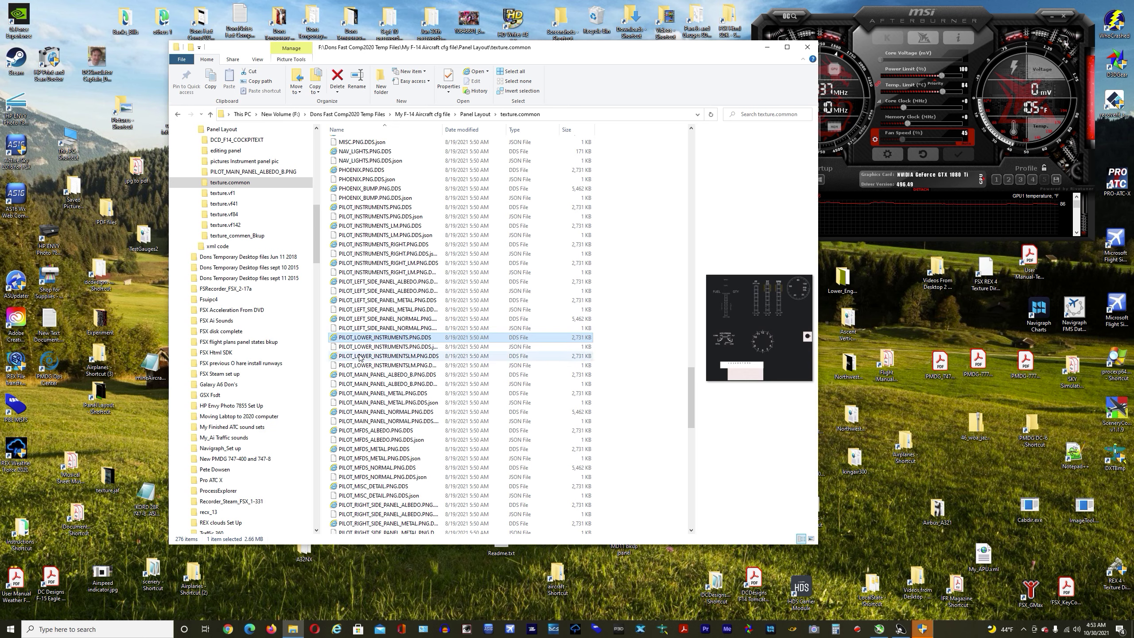
{"action": "left_click", "coordinate": [351, 375]}
{"action": "left_click", "coordinate": [351, 393]}
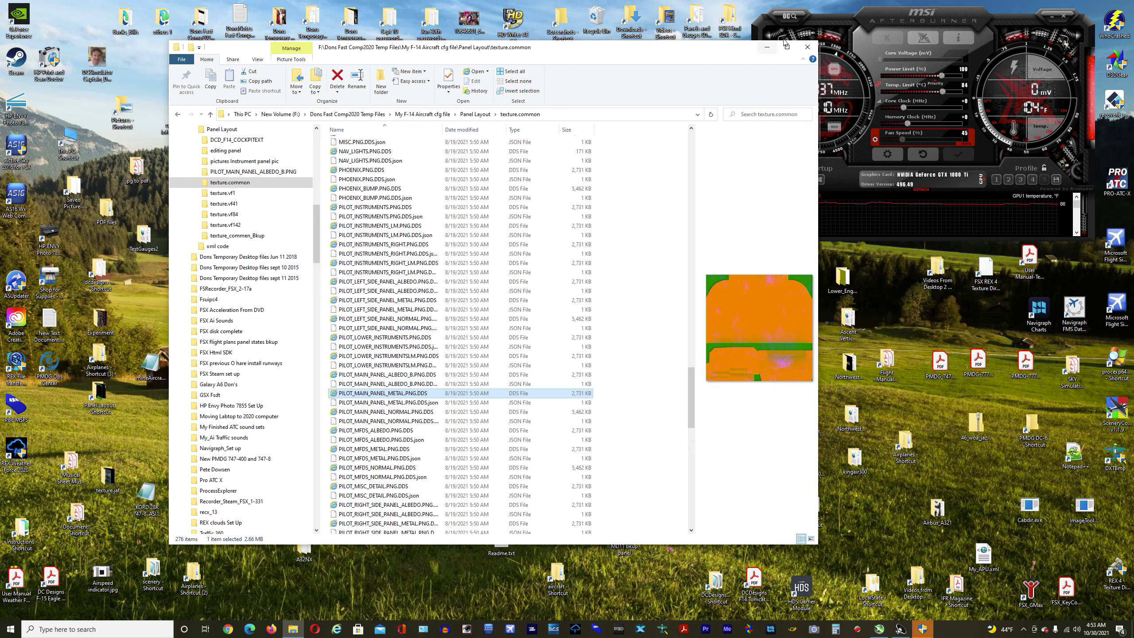
{"action": "left_click", "coordinate": [806, 48]}
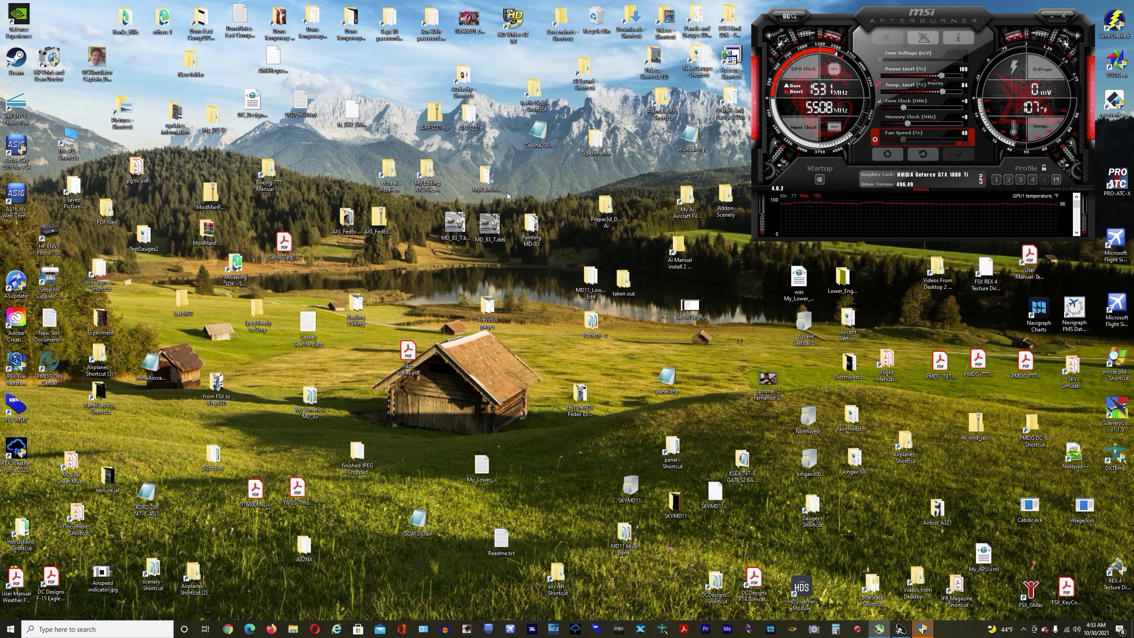
Switch to the GeForce Experience overlay and open the options for the running recording
{"action": "mouse_move", "coordinate": [925, 636]}
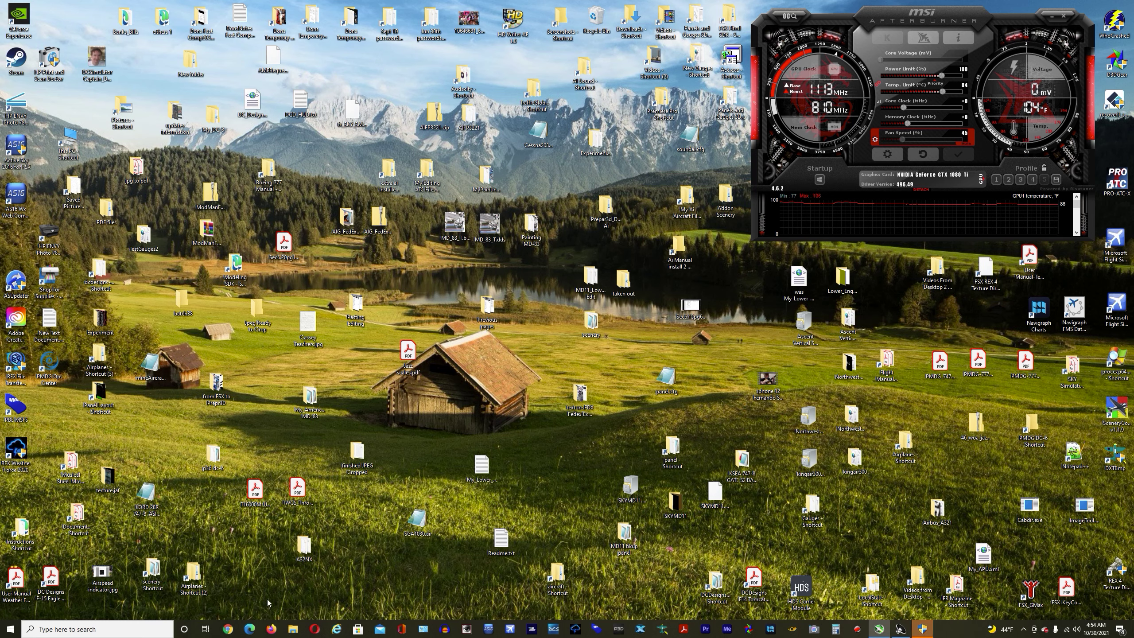
{"action": "key", "text": "alt+z"}
{"action": "left_click", "coordinate": [557, 181]}
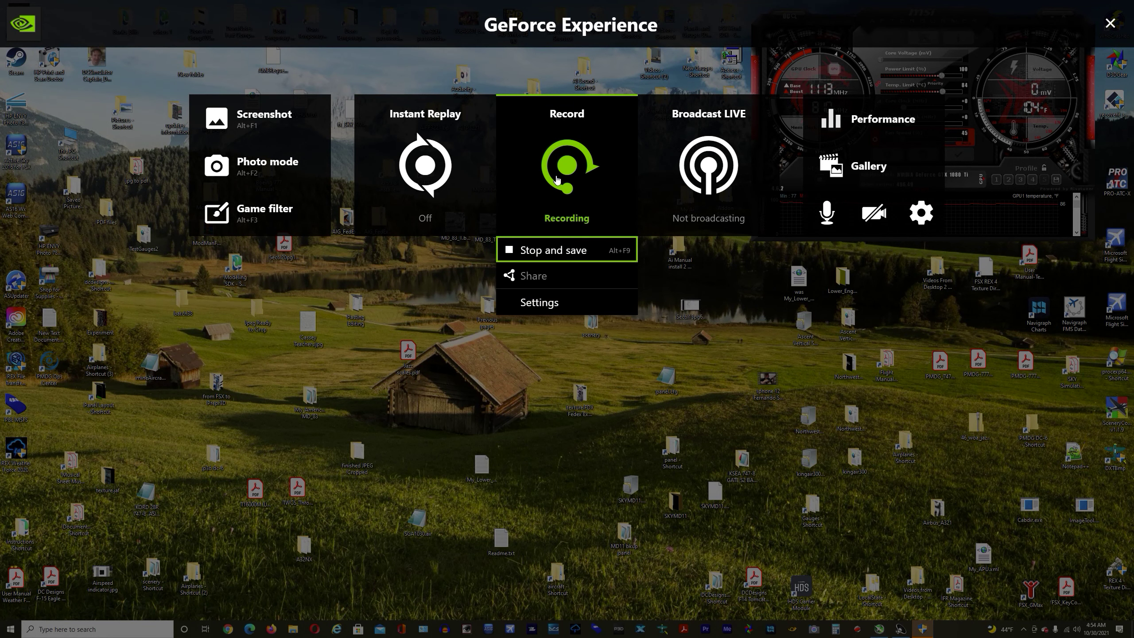